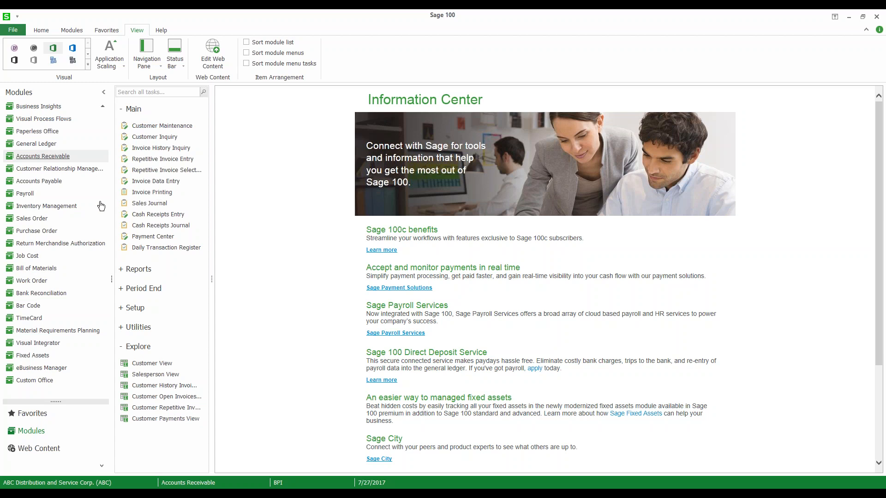
Step: Open the Customer View from the Business Insights Explorer views and maximize its window
scroll(56, 147, up, 1)
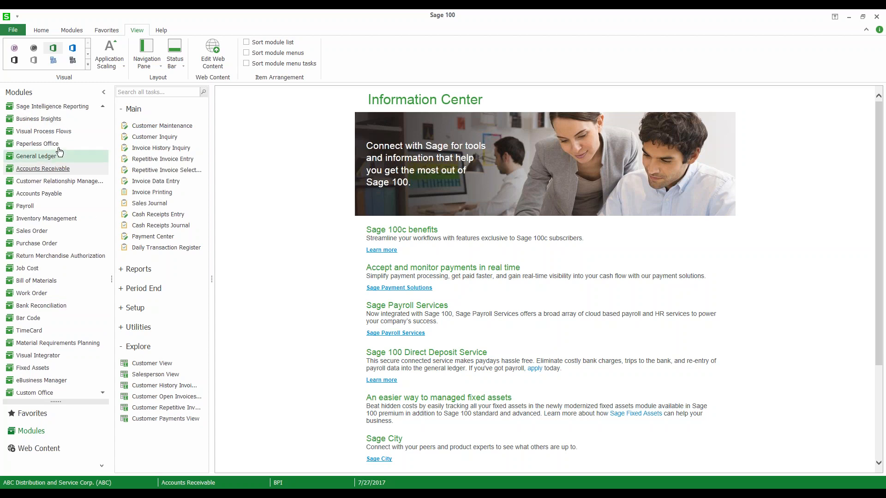
click(43, 120)
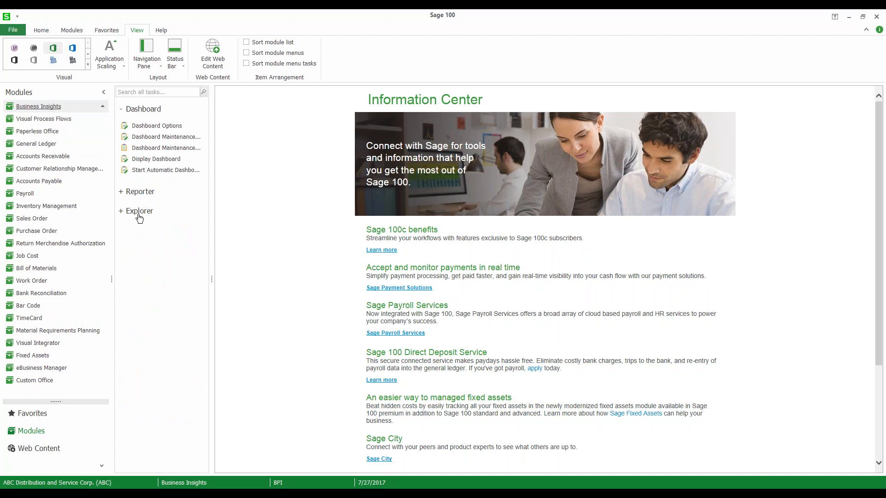
click(138, 211)
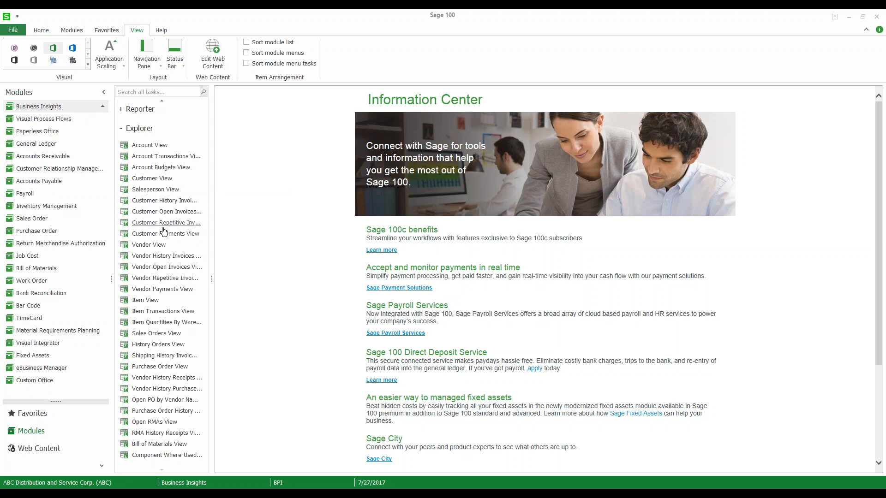
click(157, 181)
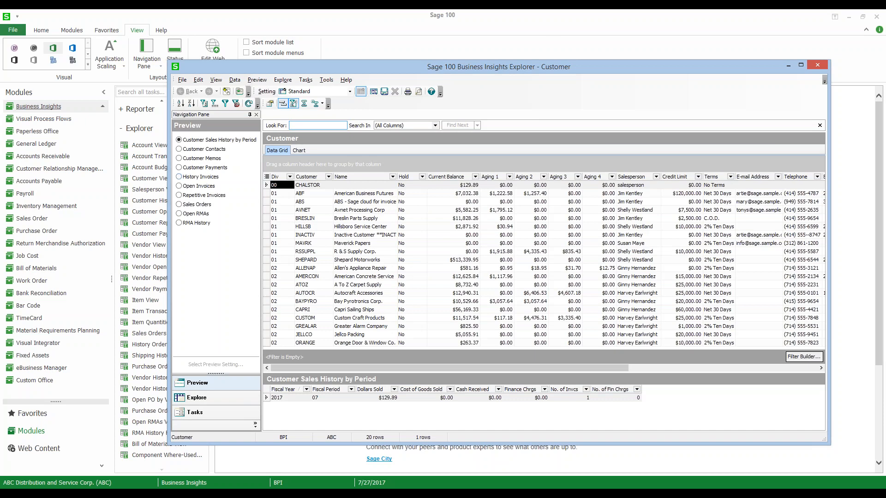
click(801, 65)
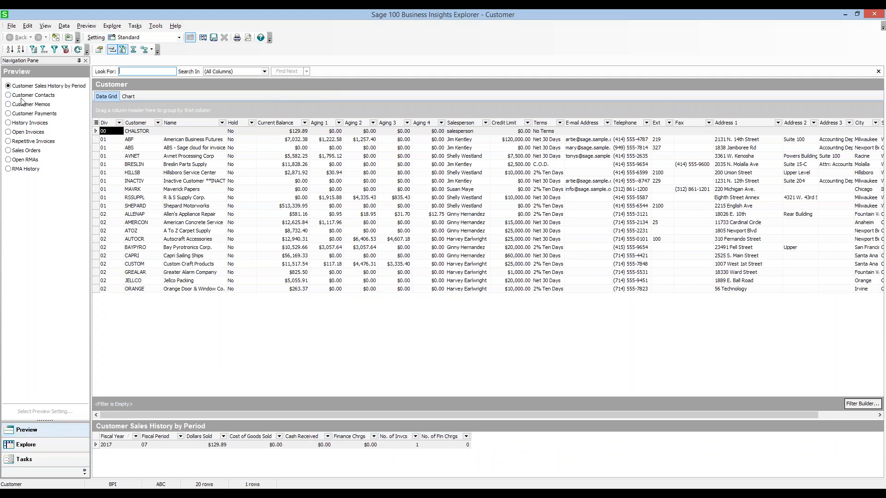
Step: Preview the history invoices in an enlarged preview pane, and preview the open invoices for American Business Futures
click(18, 125)
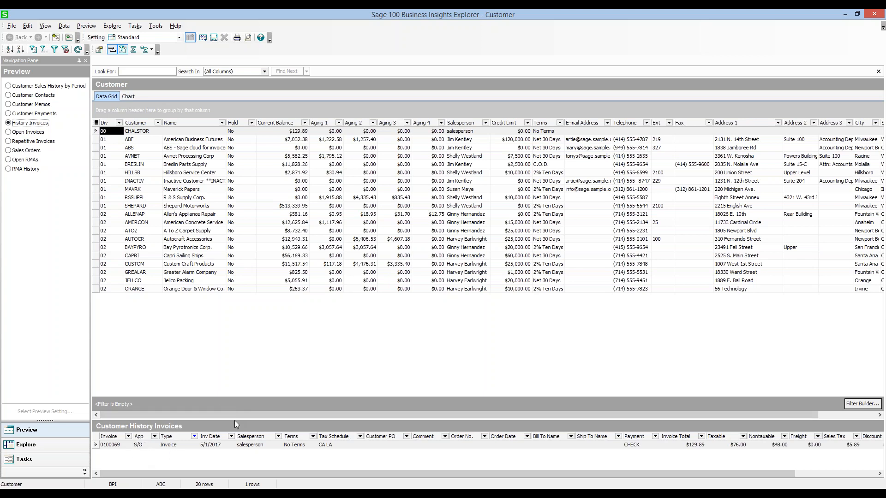
drag(235, 420, 236, 373)
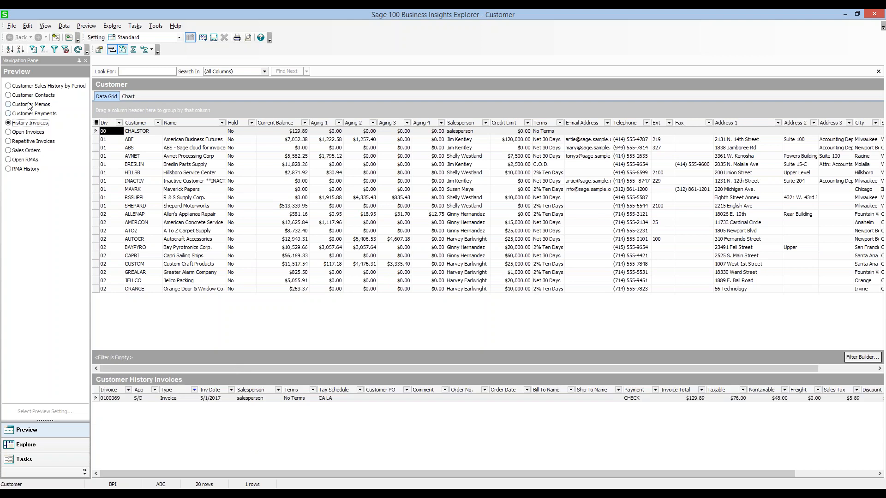
click(28, 133)
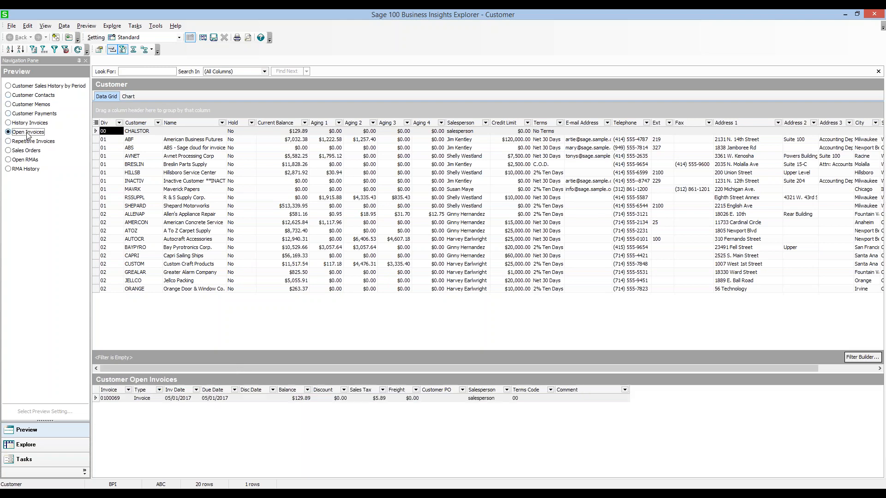
click(118, 140)
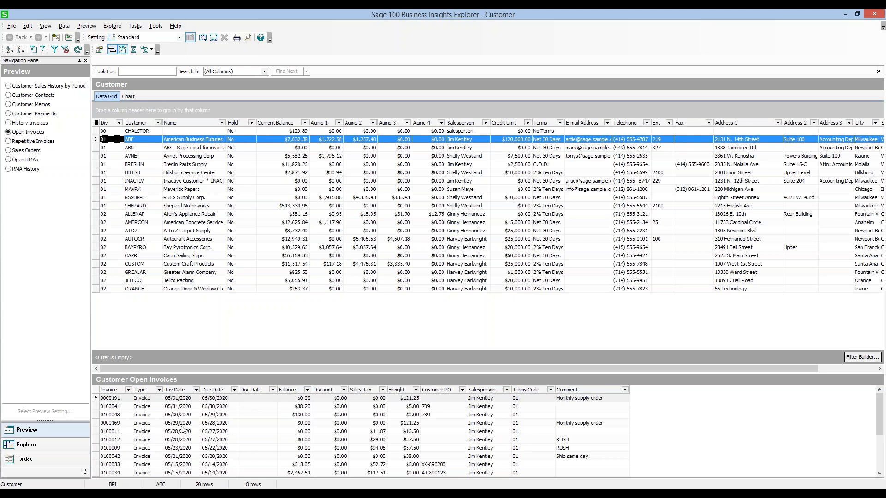
Step: Explore the Open Invoices for American Business Futures using the Standard view
click(27, 445)
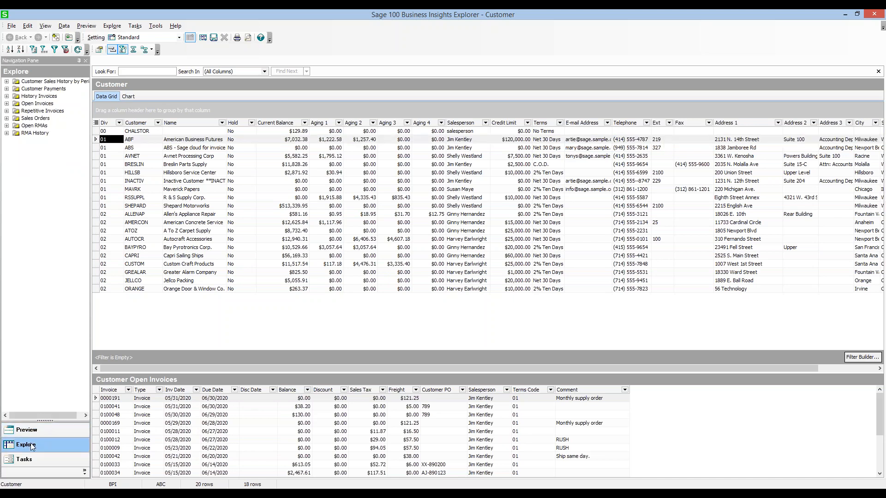
click(7, 103)
click(47, 113)
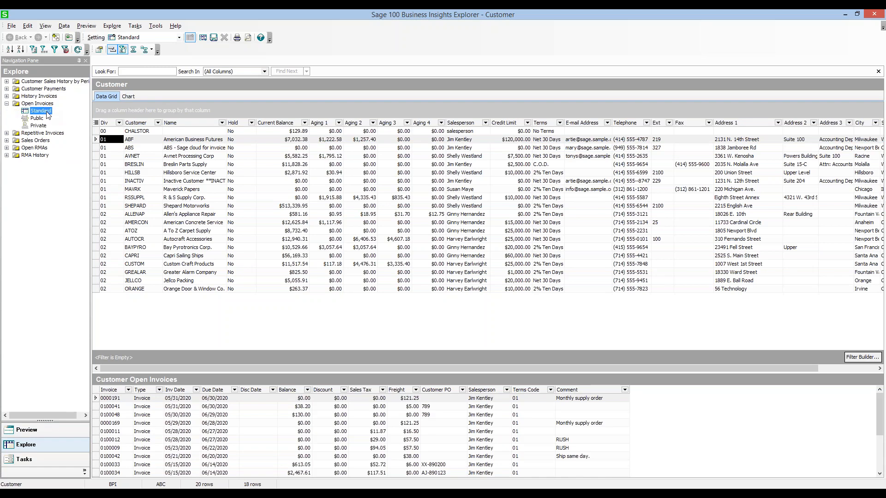
double_click(48, 114)
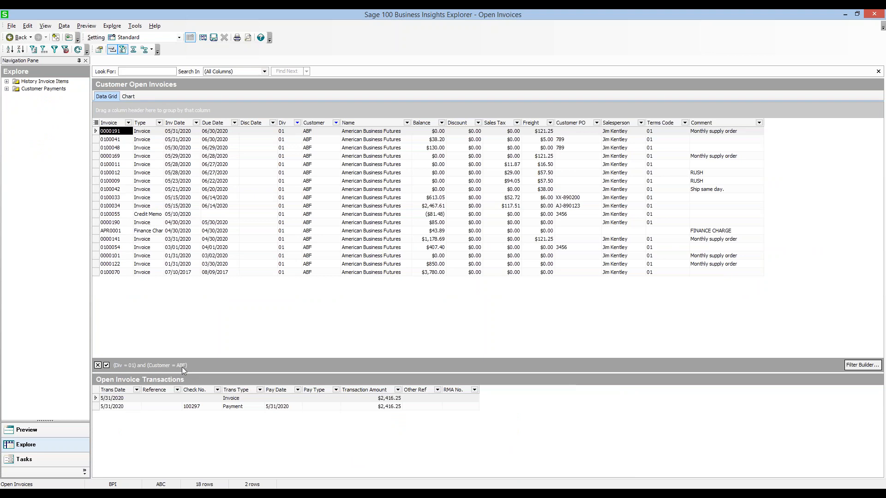
Step: Disable the division and customer filter on the open invoices and close the view without saving its setting
click(107, 365)
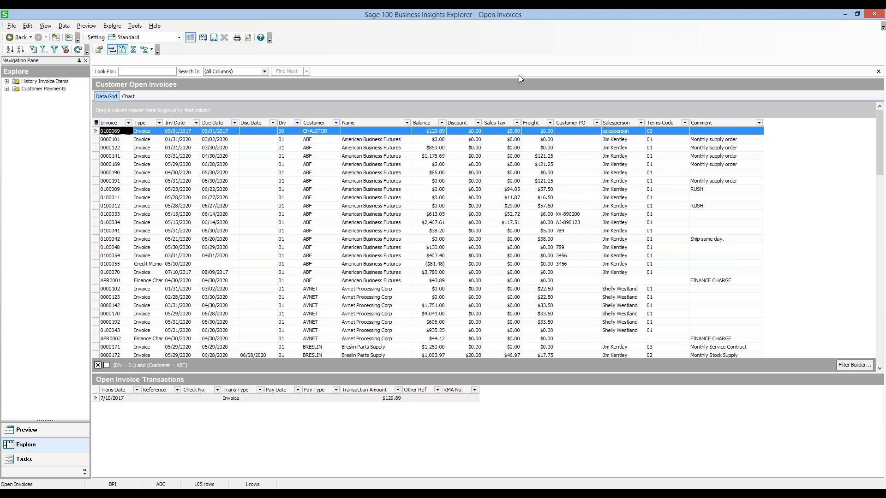
click(876, 17)
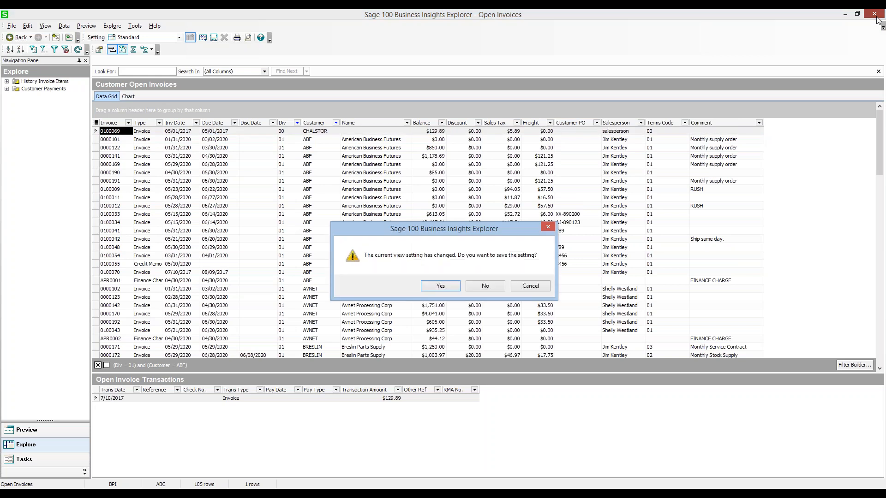
click(487, 287)
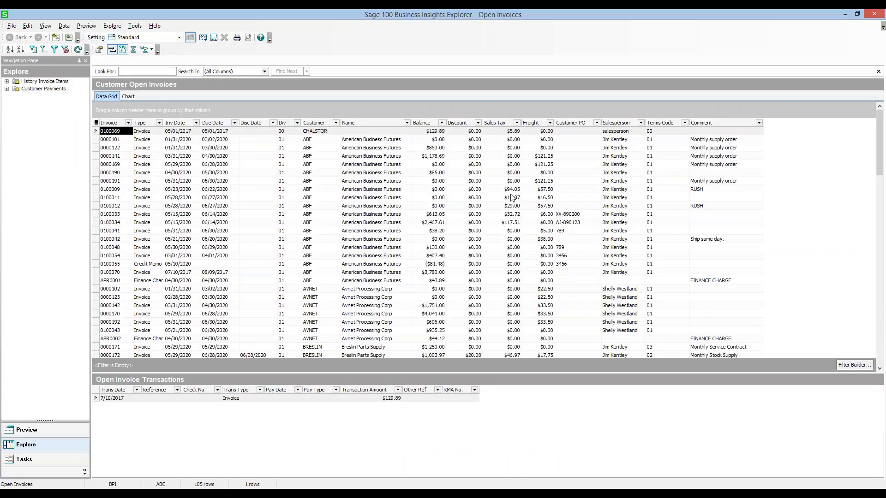
Step: Show the available previews for the unfiltered Customer Open Invoices and close that view
click(35, 430)
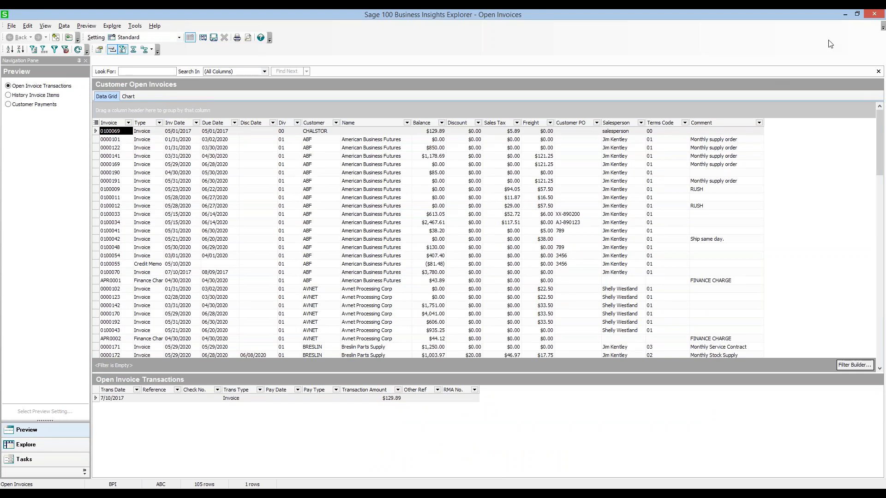
click(874, 15)
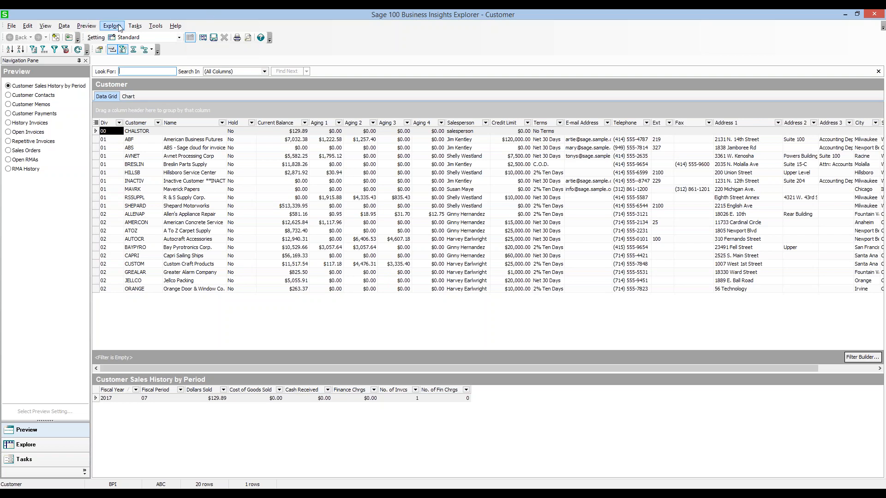
Step: In the Explorer options, allow arrow keys to move cell focus between rows and enable text popups for cropped values
click(156, 27)
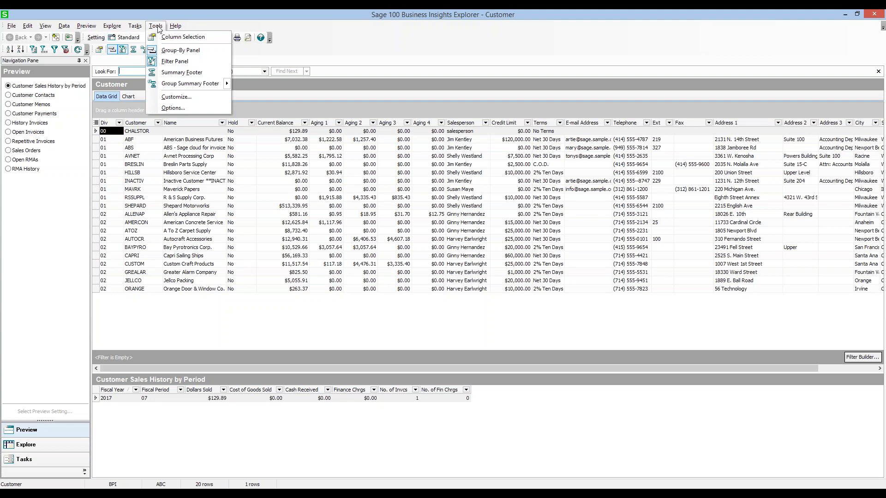
click(175, 107)
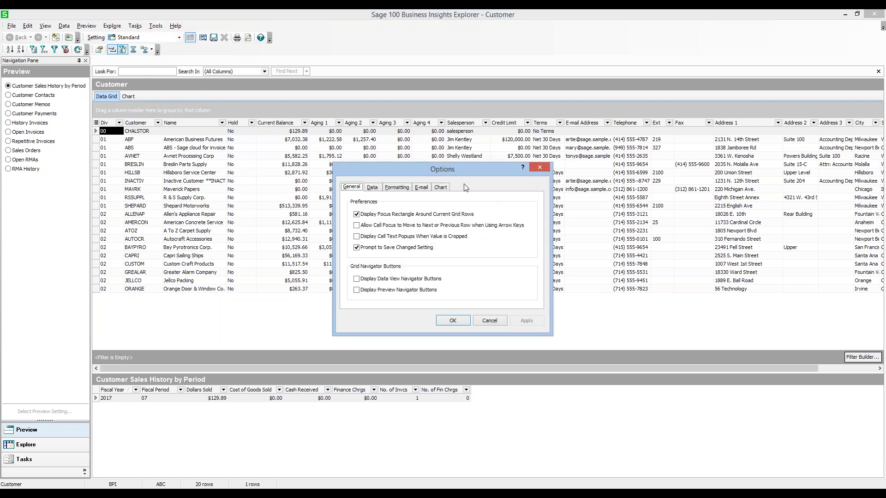
drag(443, 167, 331, 102)
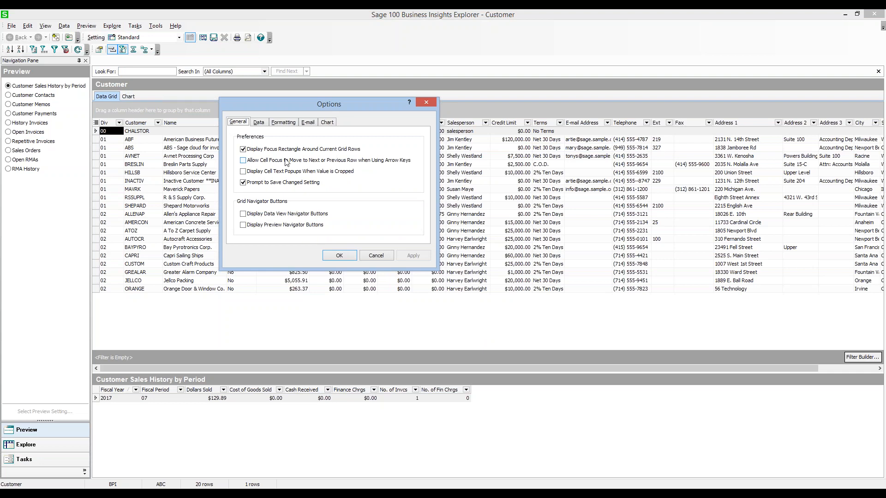
click(243, 161)
click(243, 171)
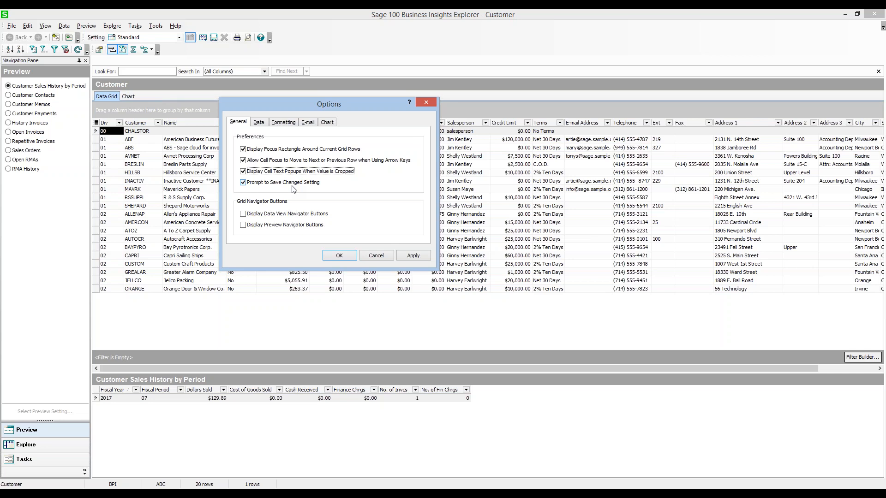
Step: Turn off automatic data loading when a view setting is loaded or changed, and set the maximum number of rows to 100200
click(260, 123)
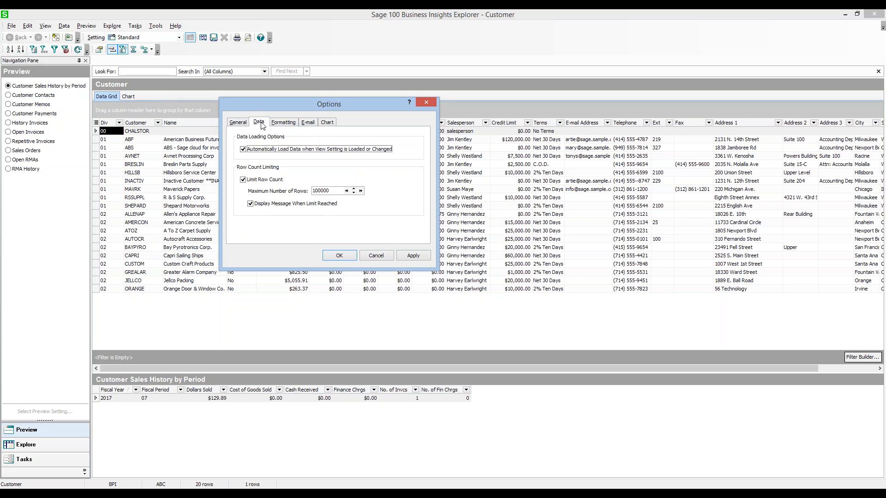
click(243, 150)
click(335, 190)
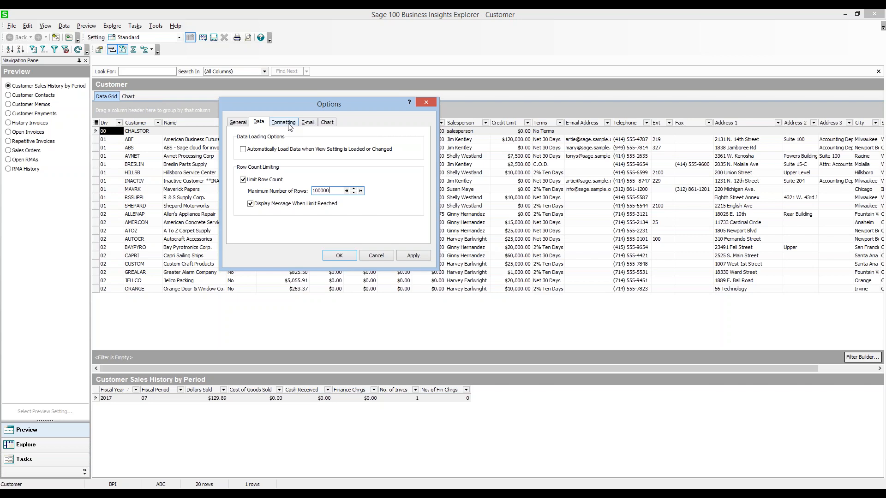
scroll(290, 127, up, 2)
Step: Review the grid formatting options and recheck the maximum row limit in the data options
click(283, 122)
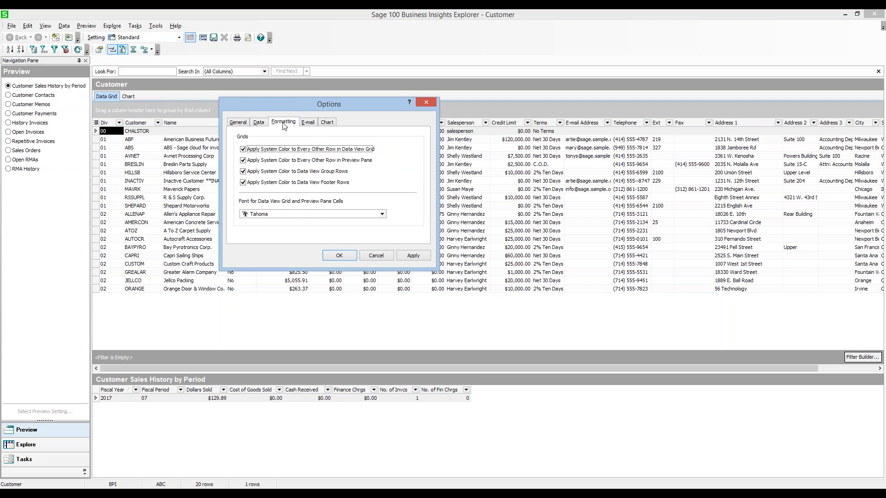
click(260, 127)
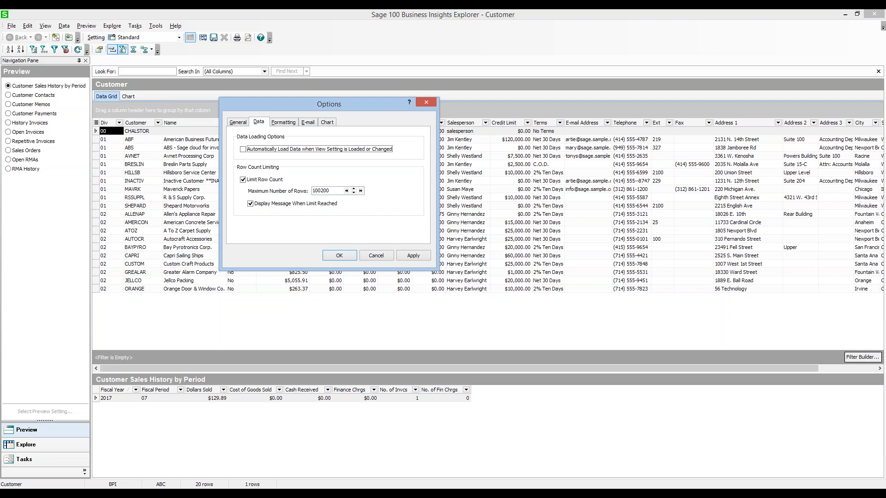
click(337, 190)
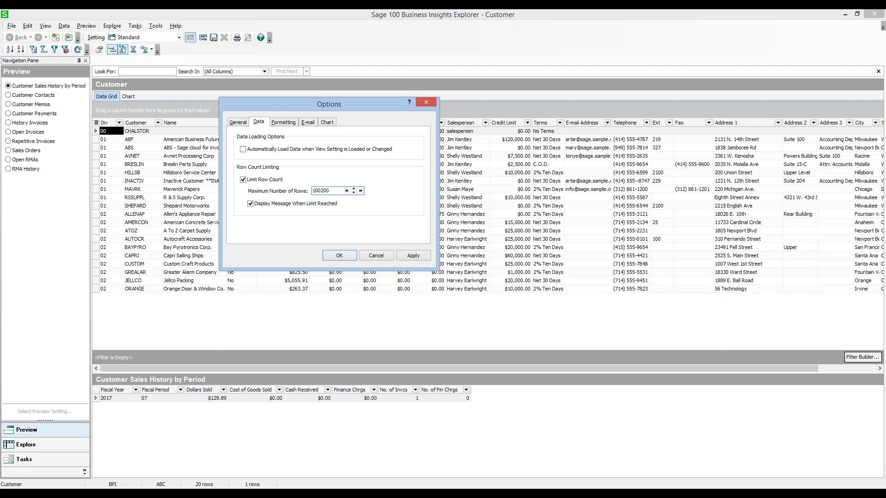
click(288, 124)
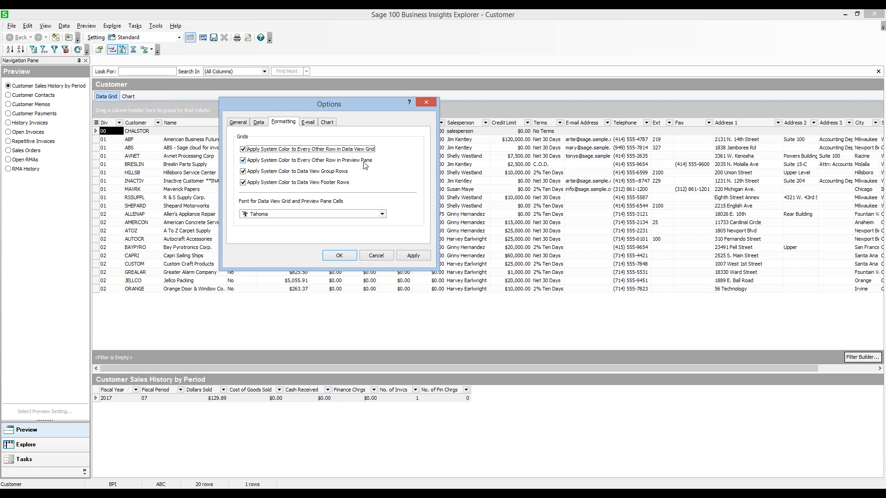
Step: Set the e-mail format for grids to Excel Workbook, review the chart preferences, and apply the options
click(314, 127)
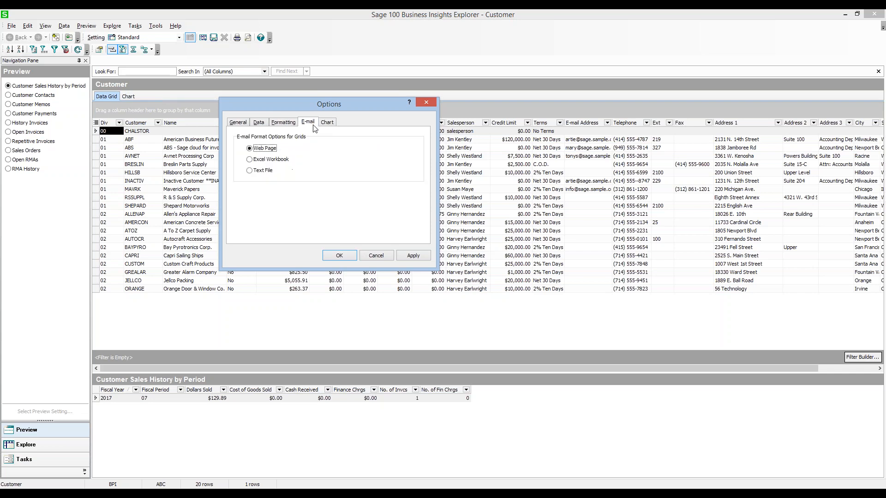
click(275, 162)
click(328, 124)
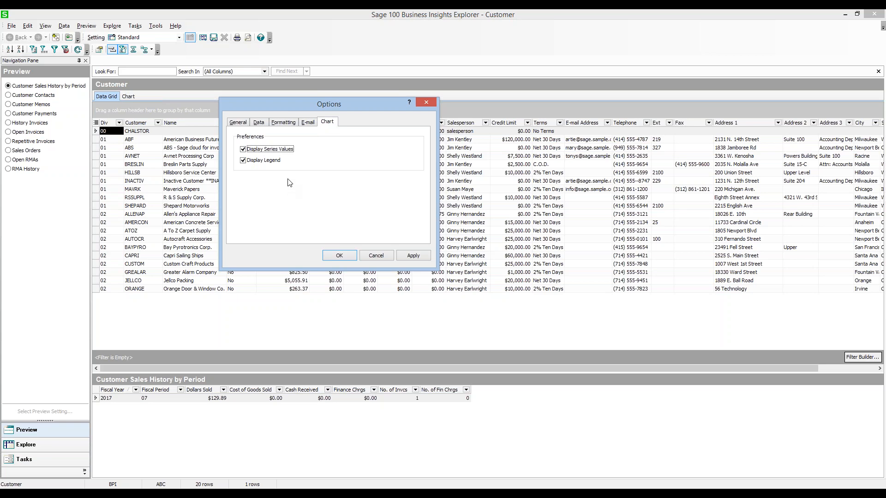
click(413, 255)
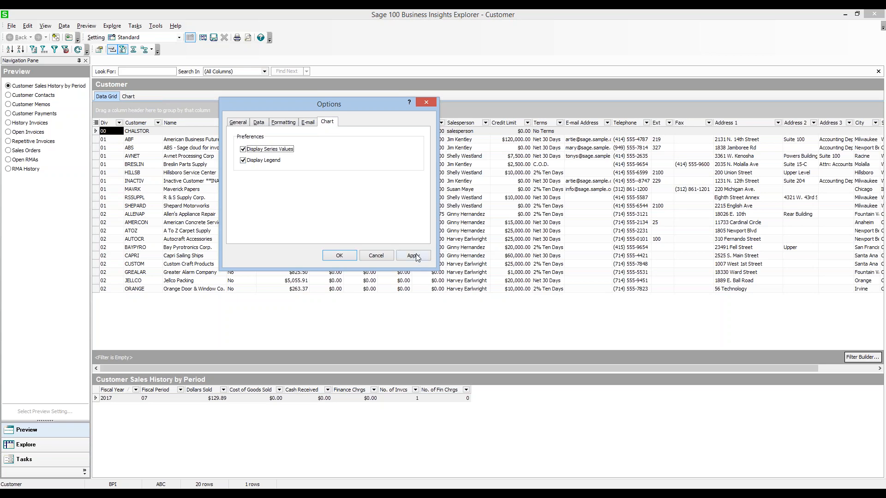
click(346, 257)
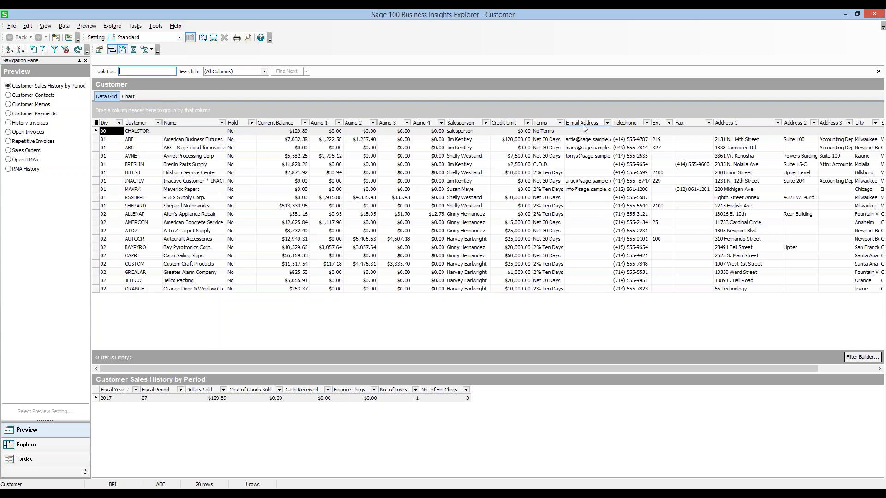
Step: Remove the E-mail Address, Ext, Fax, Address 2 and Hold columns from the Customer grid
drag(585, 128, 509, 87)
drag(592, 107, 536, 99)
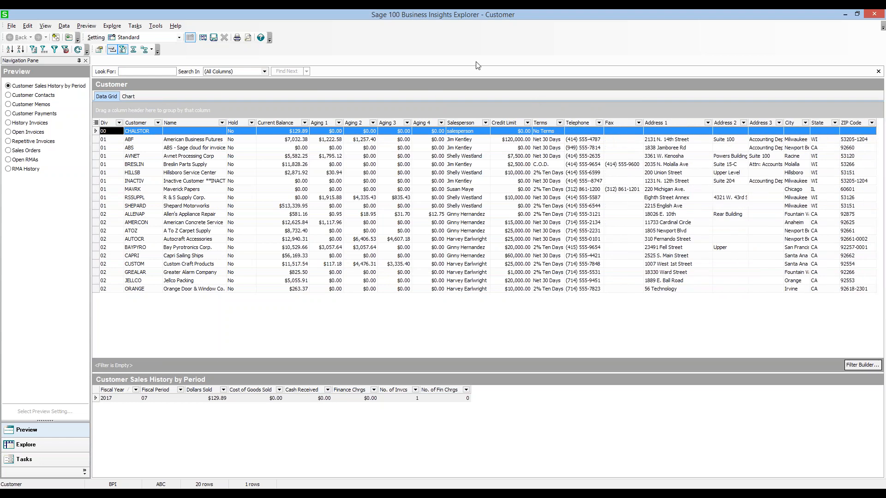
drag(622, 121, 557, 84)
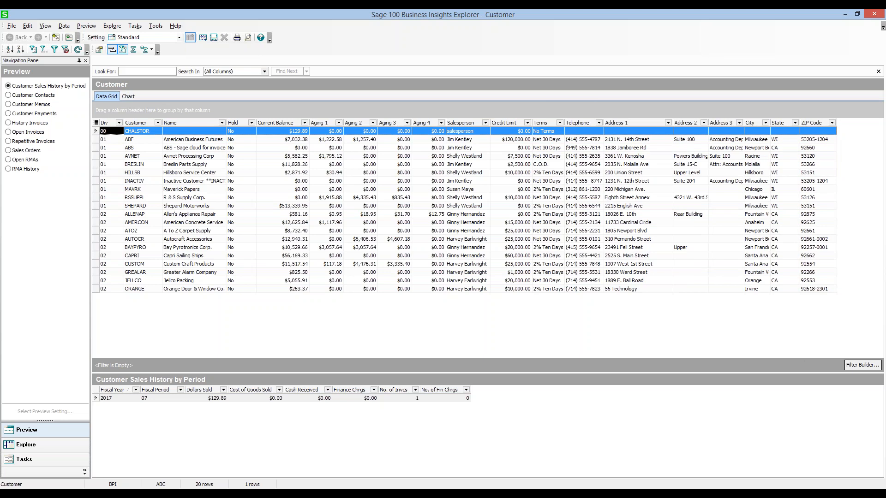
drag(666, 113, 569, 90)
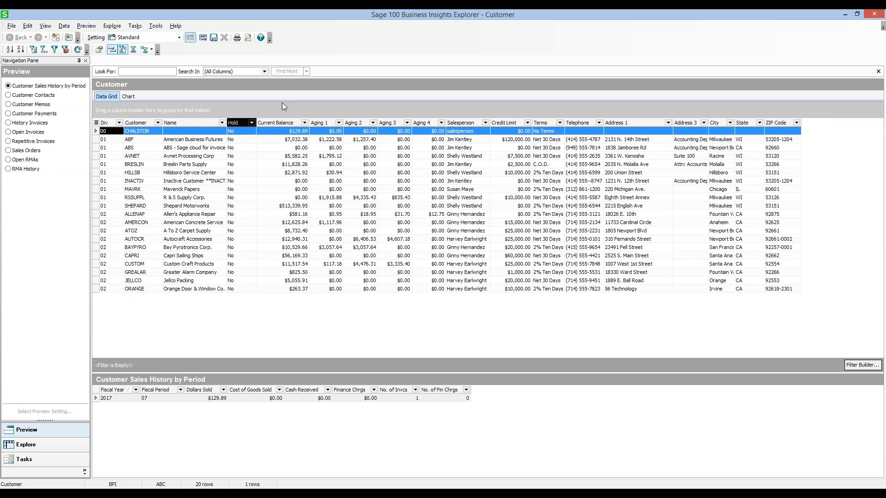
drag(300, 97, 300, 97)
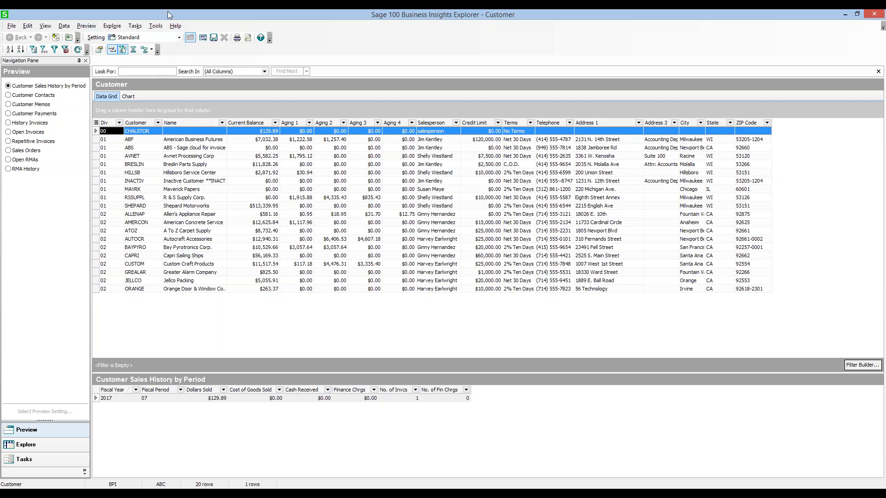
Step: Review the column settings of the Current Balance column and the complete list of columns in the Customer grid
right_click(195, 124)
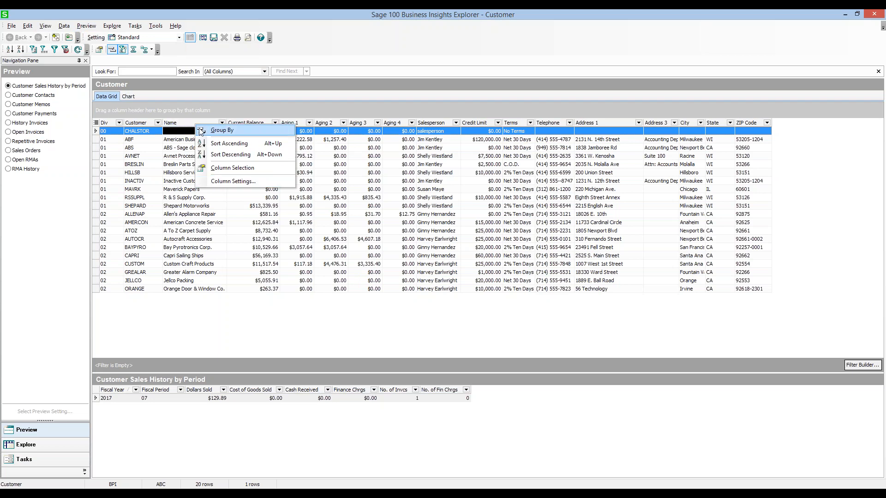
click(195, 110)
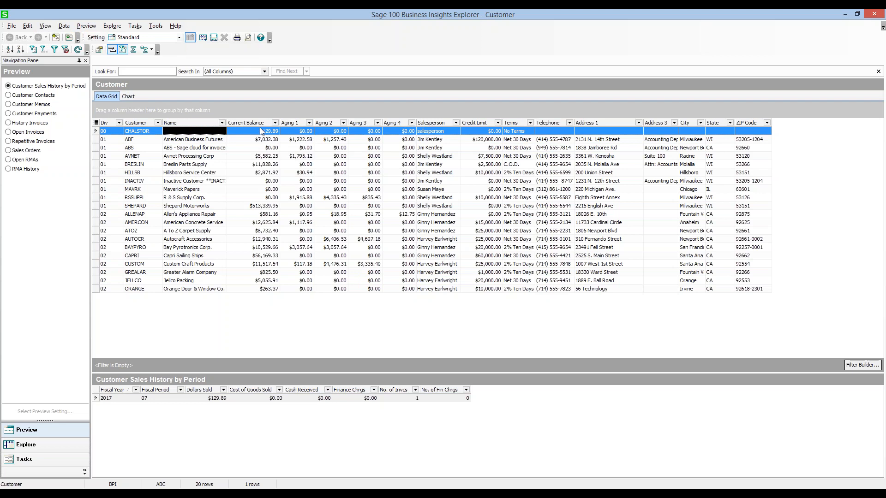
right_click(245, 123)
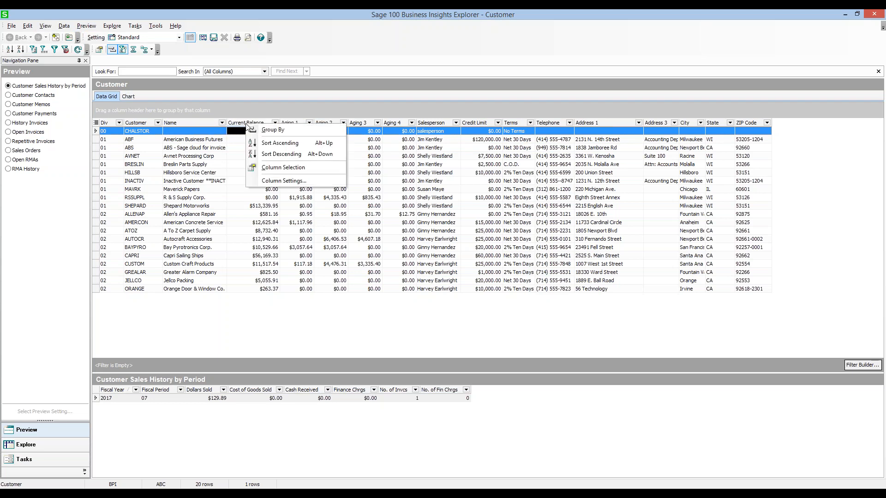
click(285, 181)
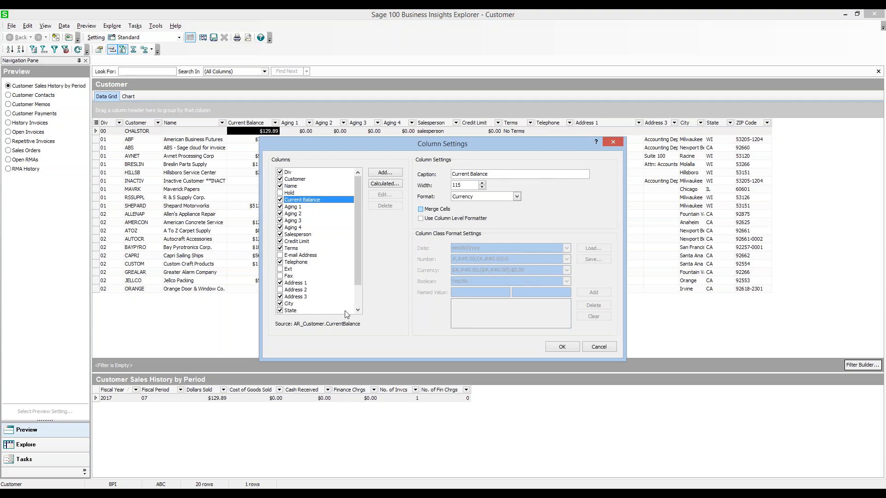
scroll(360, 310, down, 4)
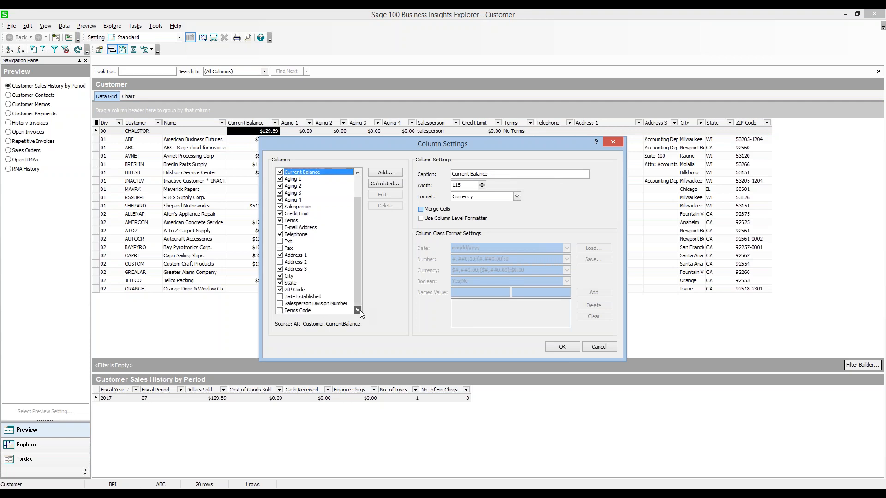
scroll(356, 279, up, 4)
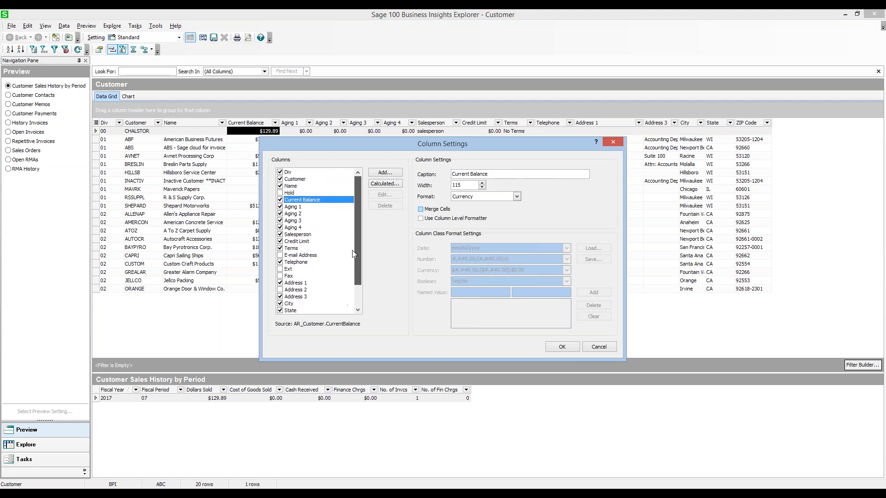
click(616, 142)
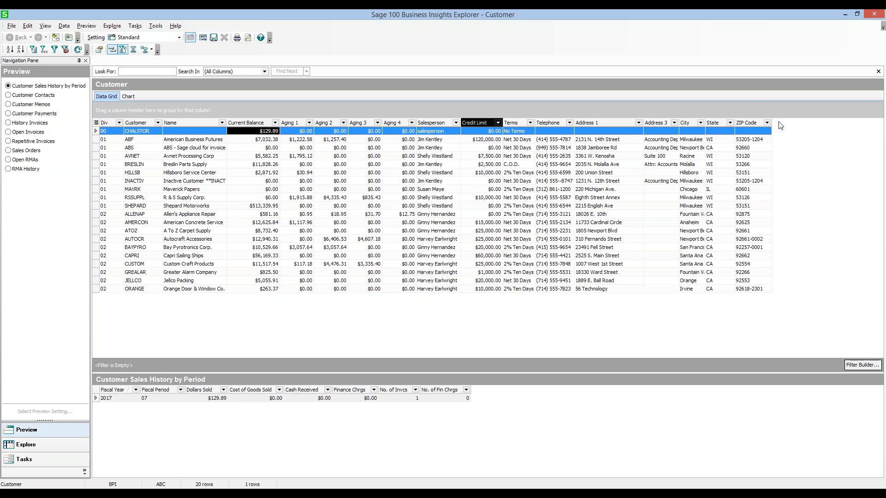
Step: Move the Credit Limit column to the end of the Customer grid and remove the Address 3 column
drag(792, 124, 791, 123)
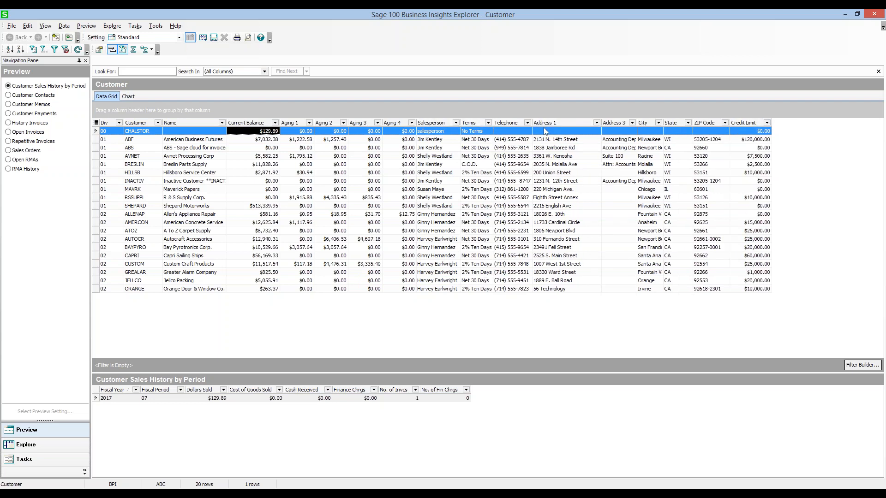
drag(604, 125, 596, 92)
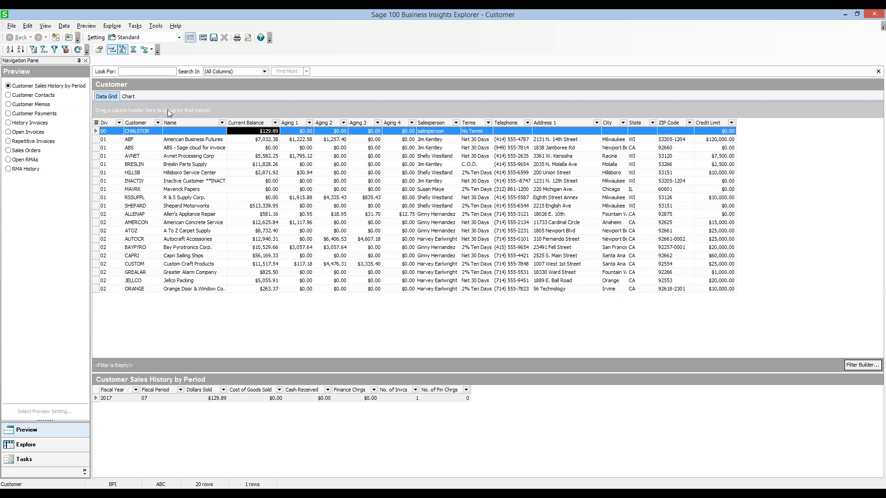
Step: Move the Address 1, City, State and ZIP Code columns, in that order, between Name and Current Balance
drag(565, 122, 244, 124)
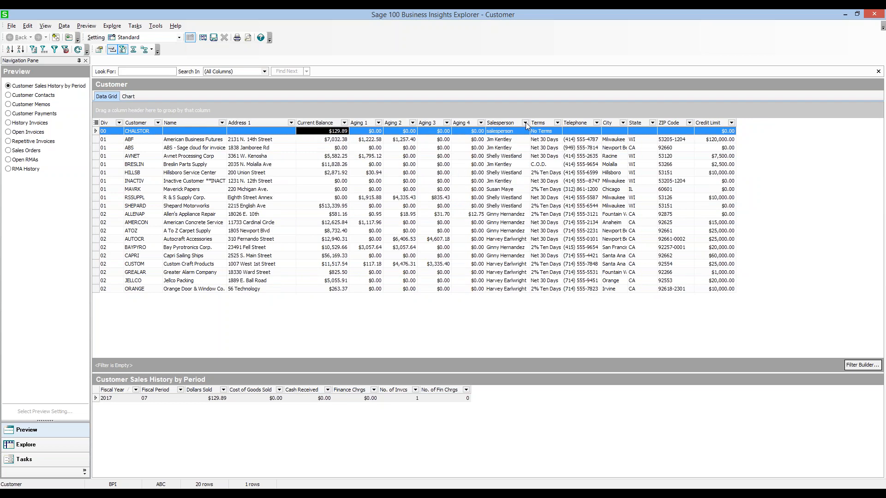
click(608, 123)
drag(318, 127, 319, 126)
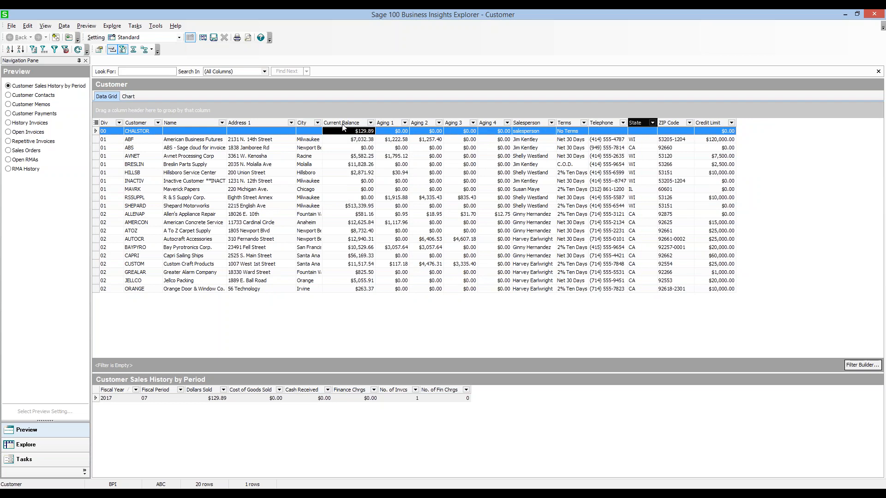
drag(338, 128, 339, 126)
drag(674, 123, 372, 124)
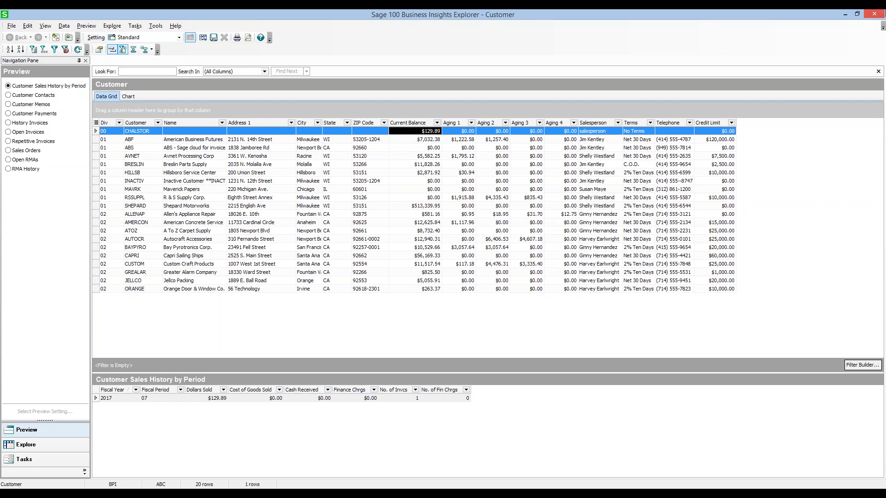
Step: Save the customized Customer view as a public setting named My Customer View
click(874, 14)
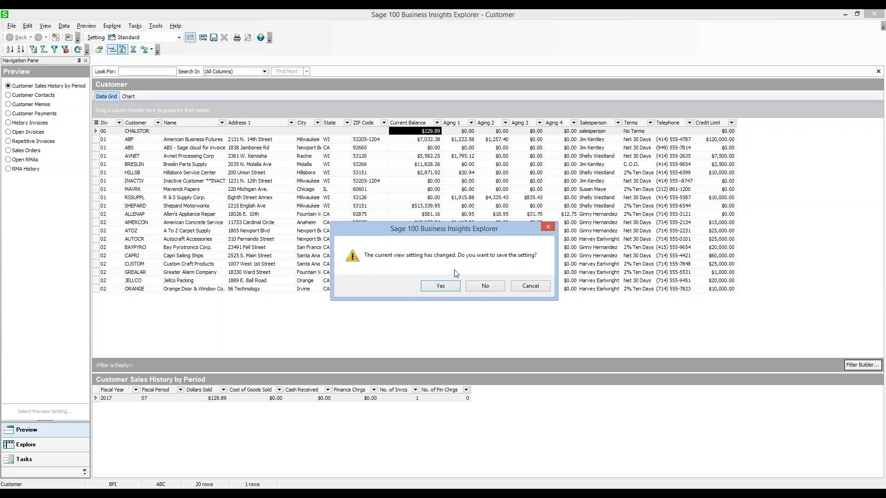
click(538, 287)
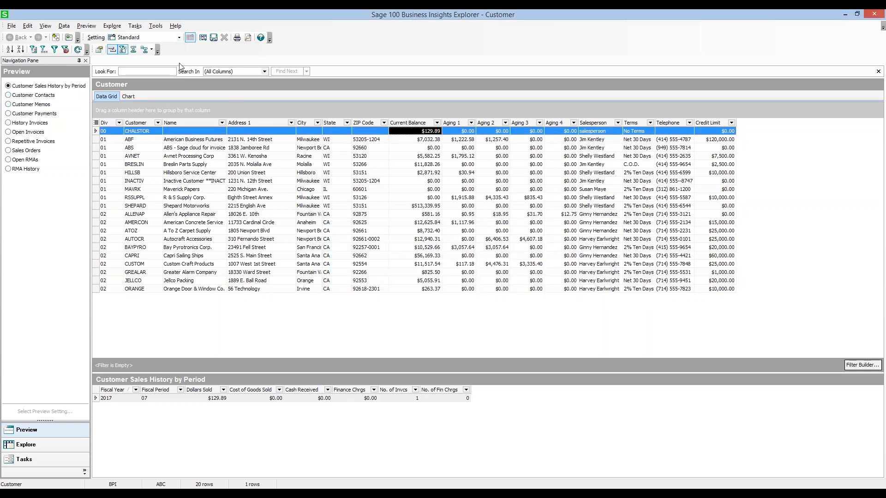
click(213, 38)
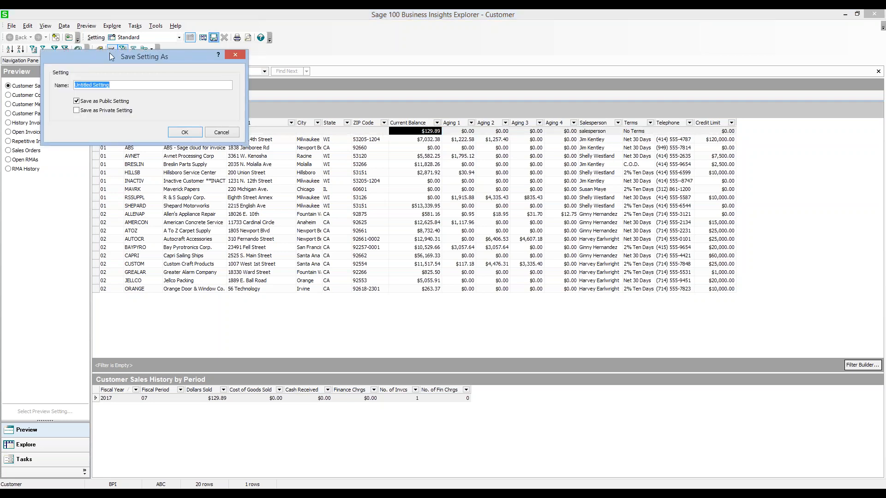
text(My Customer View)
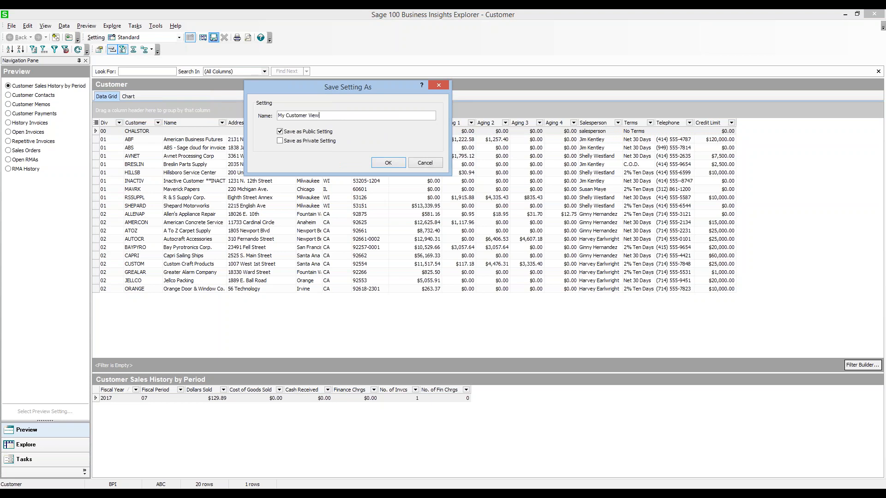
click(312, 143)
click(313, 145)
click(388, 164)
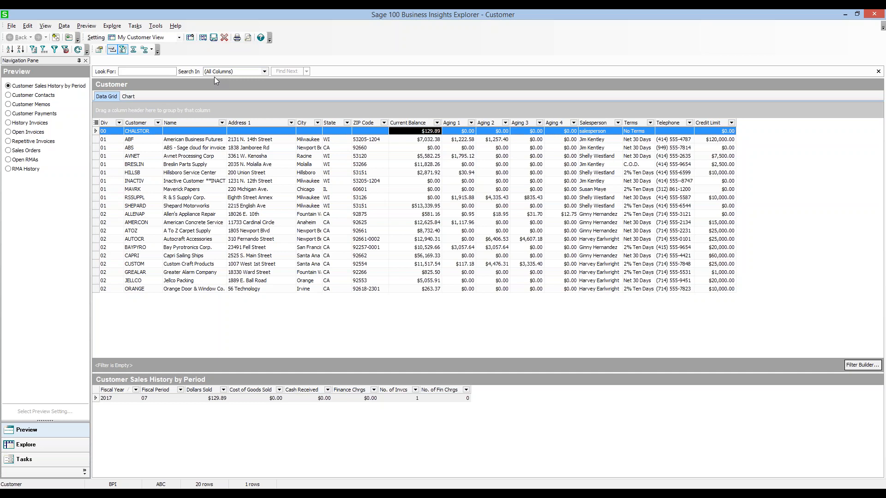
Step: Save the current setting, and save a copy named TEST as both a public and a private setting
click(12, 26)
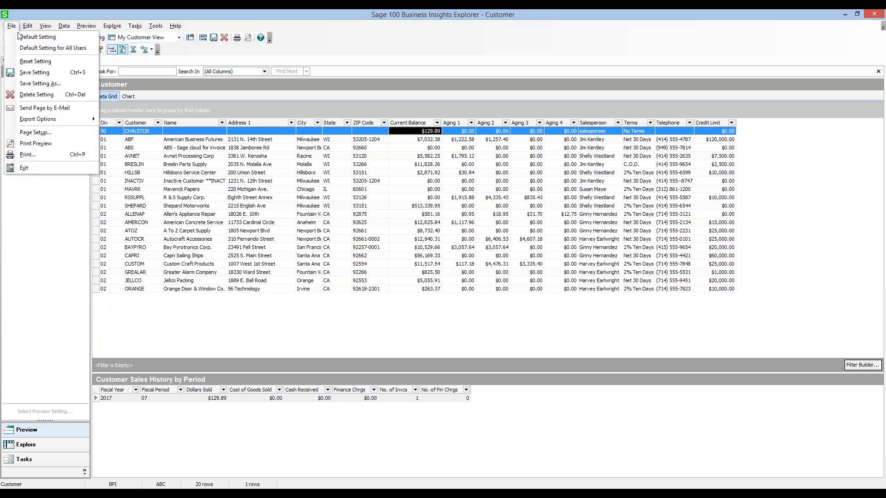
click(35, 73)
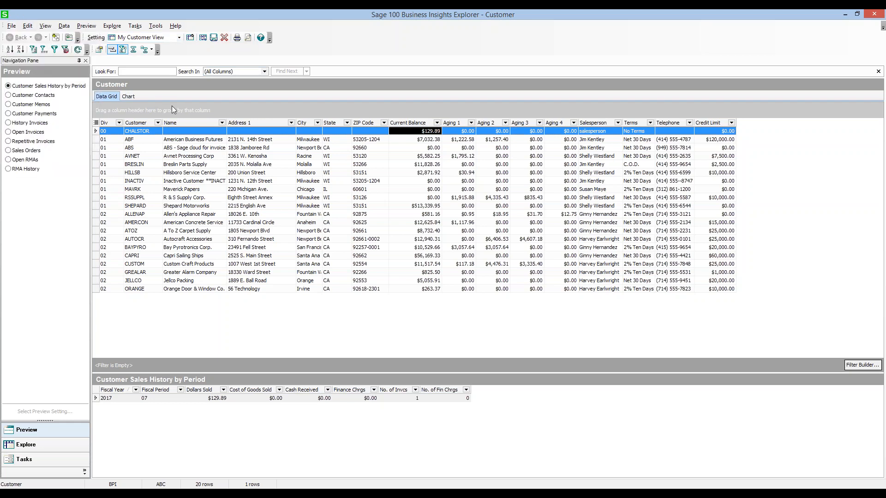
click(11, 25)
click(30, 83)
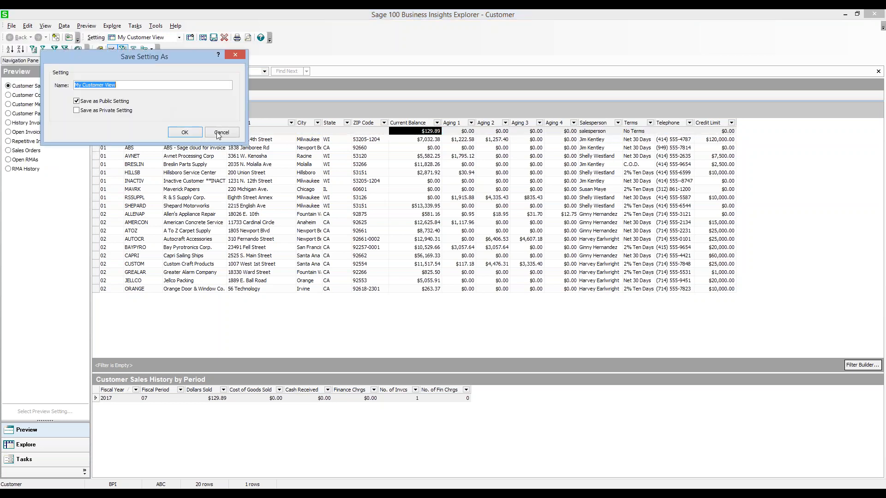
text(TEST)
click(96, 112)
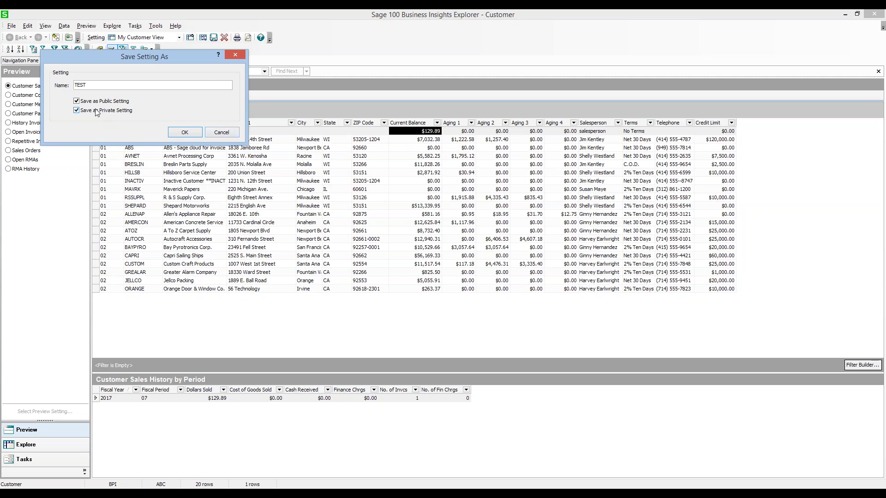
click(177, 133)
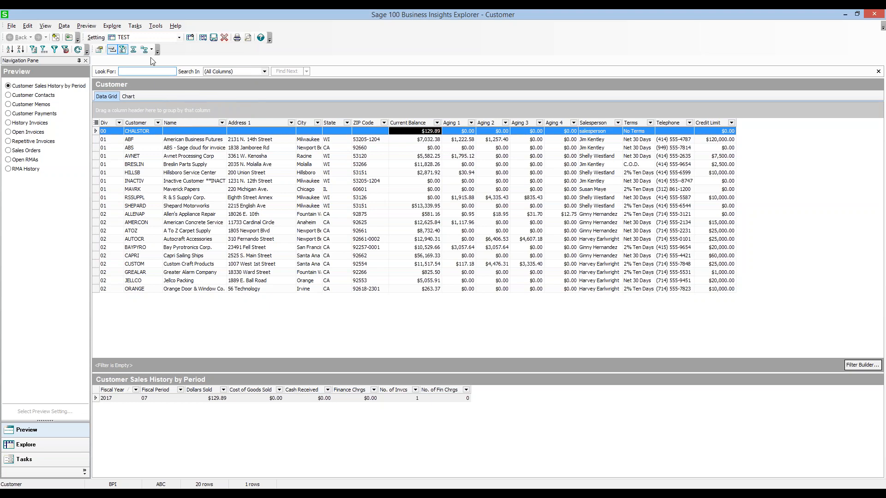
Step: Look through the explore, preview, sorting and filtering options available for the Customer view
click(119, 28)
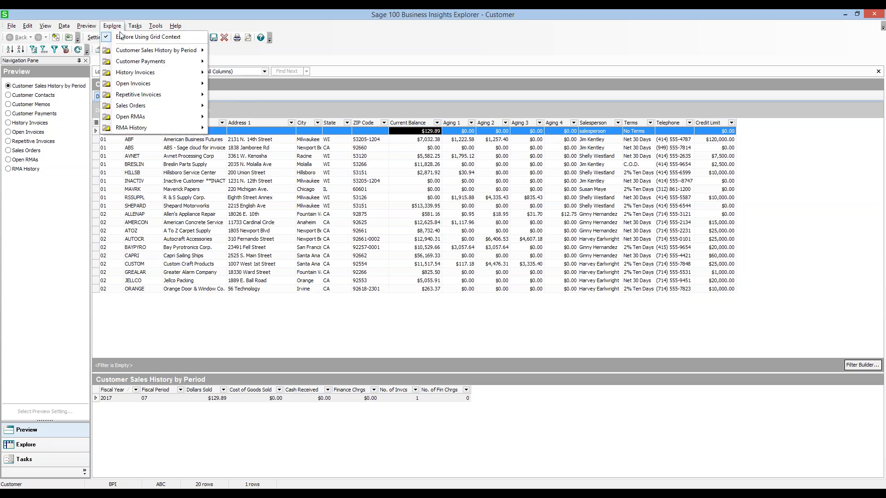
mouse_move(132, 74)
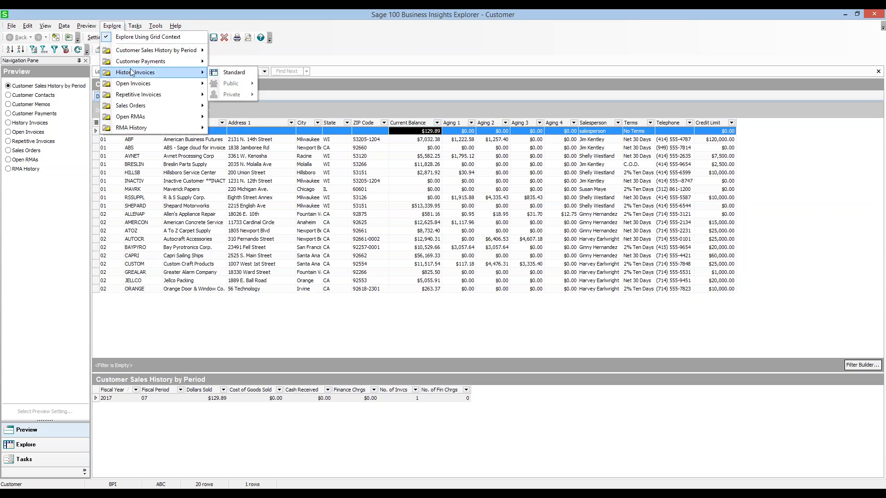
click(113, 28)
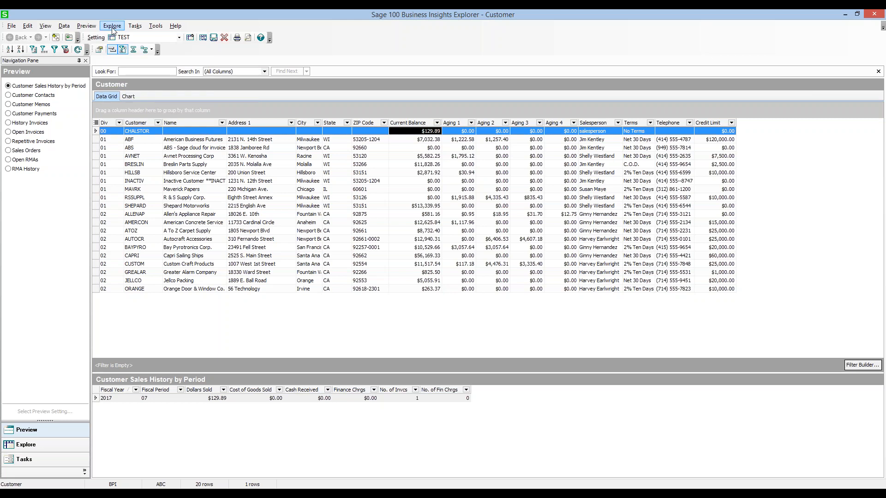
click(87, 28)
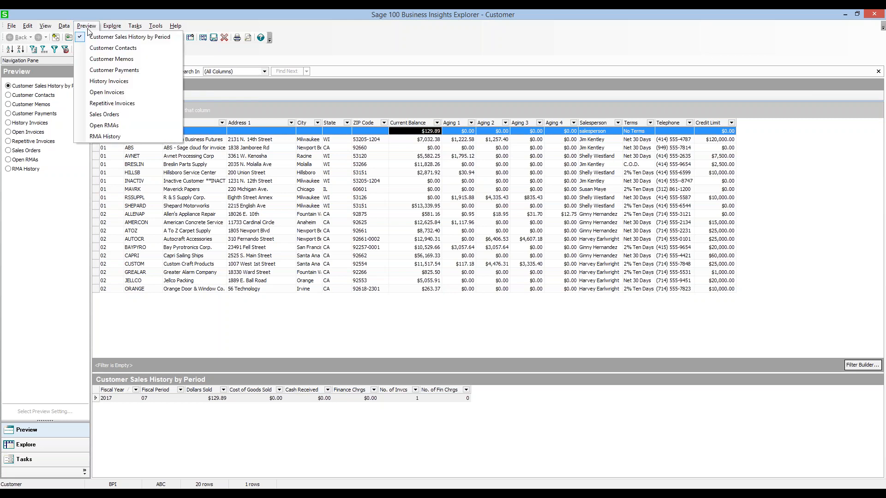
click(87, 27)
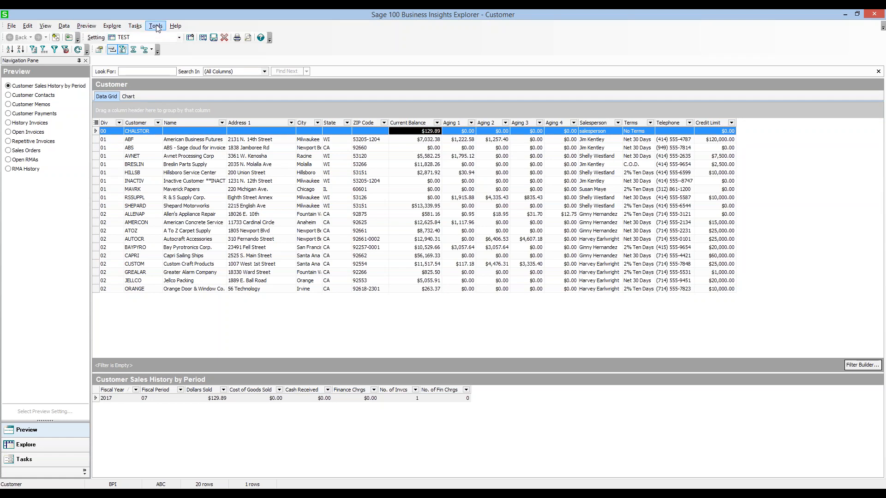
click(65, 27)
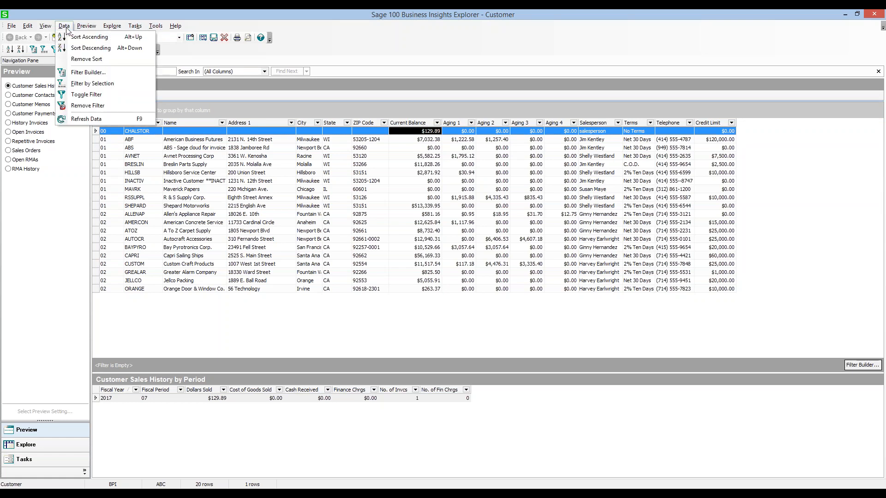
click(66, 27)
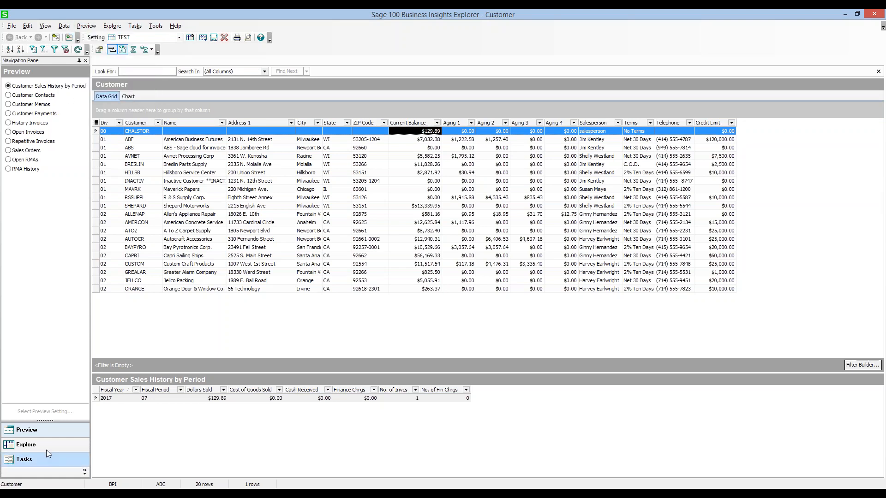
click(32, 447)
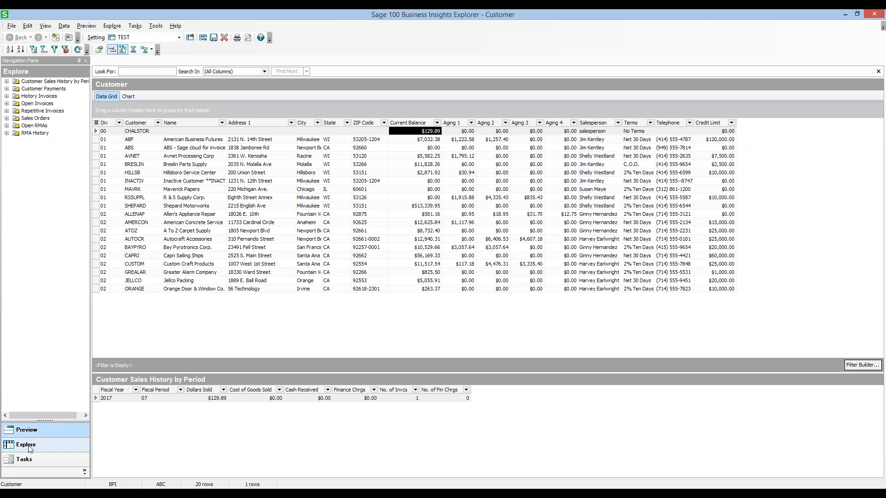
click(35, 433)
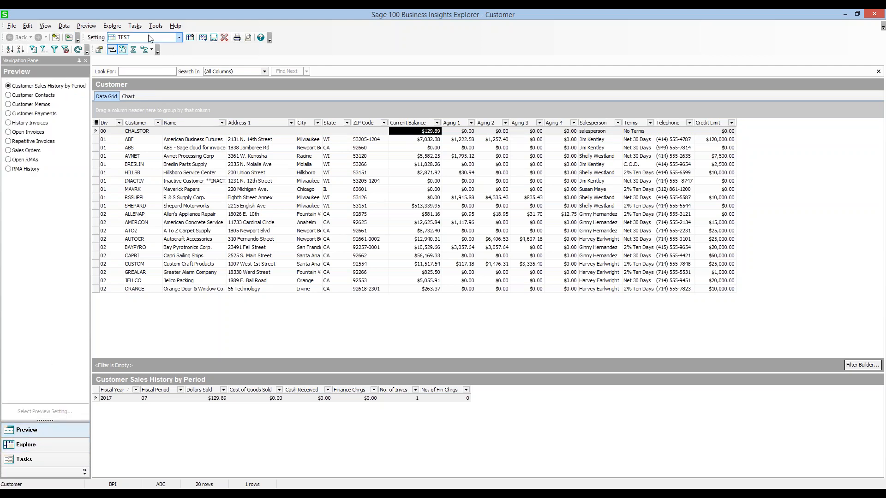
Step: Switch the Customer view to the Standard setting and refresh its data
click(178, 37)
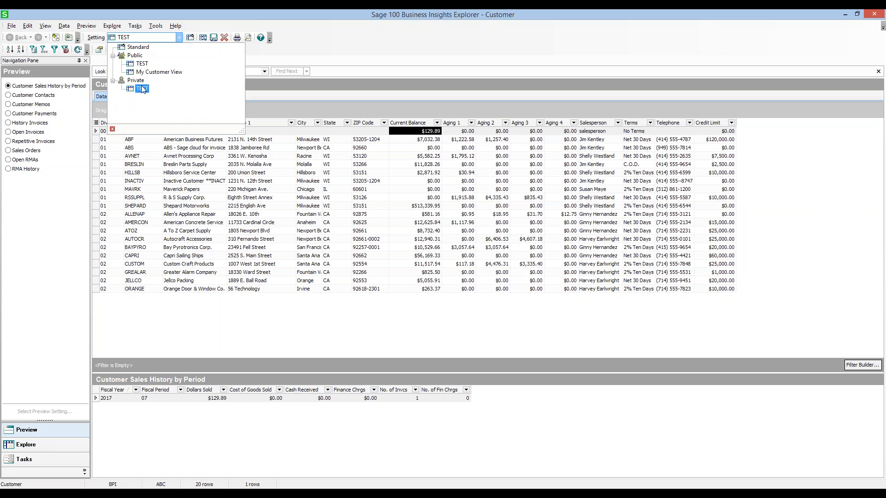
click(138, 48)
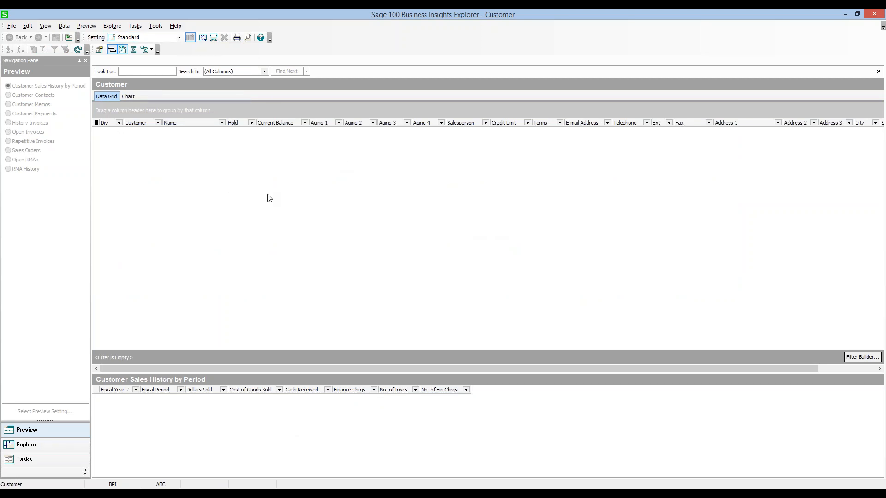
click(76, 49)
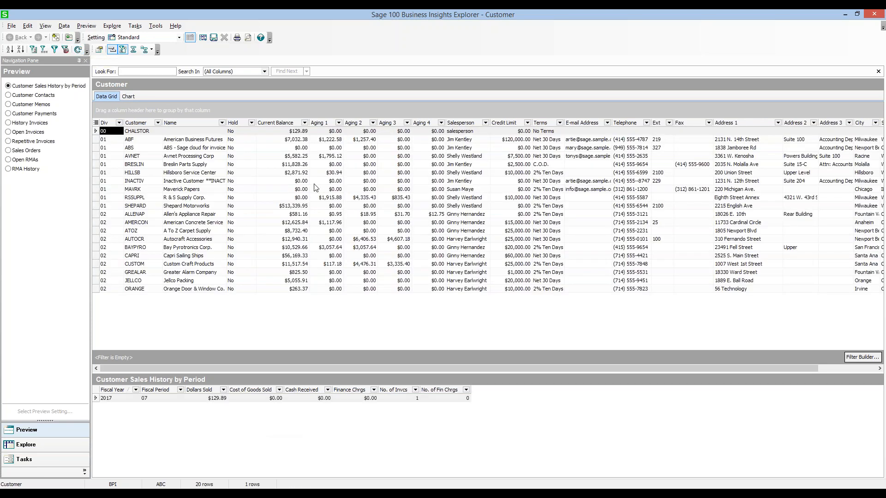
Step: Switch the Customer view to the public setting My Customer View and refresh its data
click(180, 38)
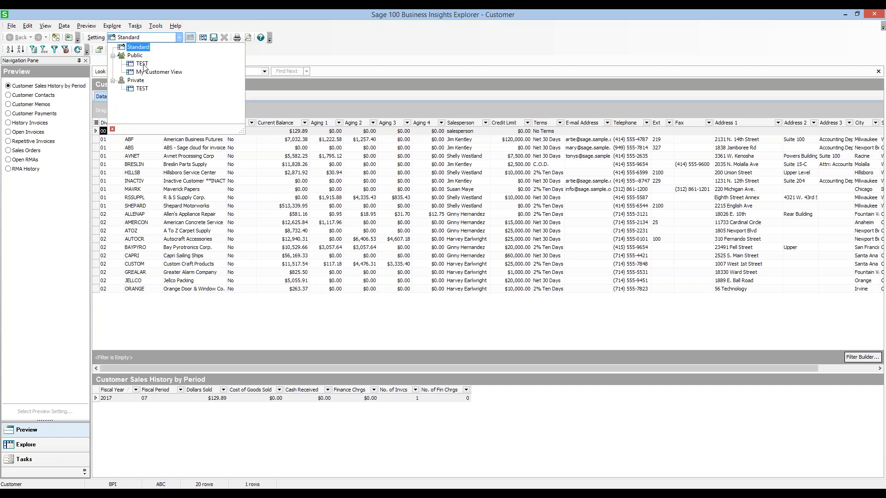
click(165, 75)
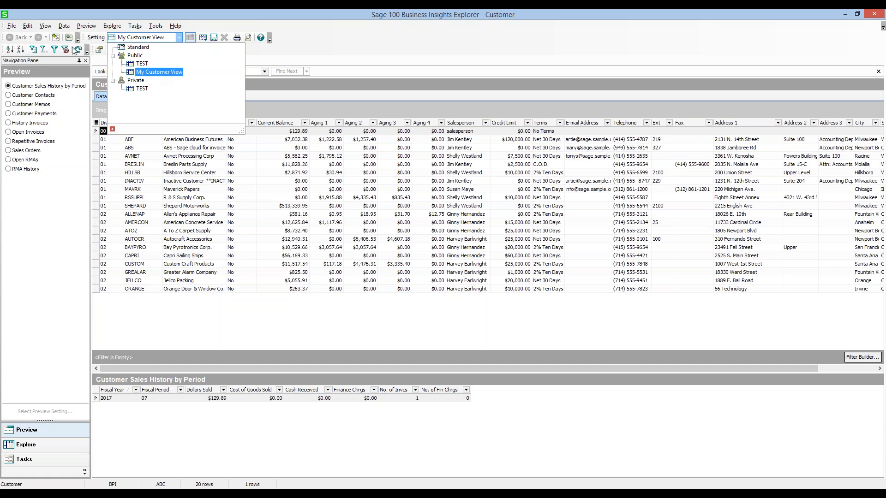
click(157, 72)
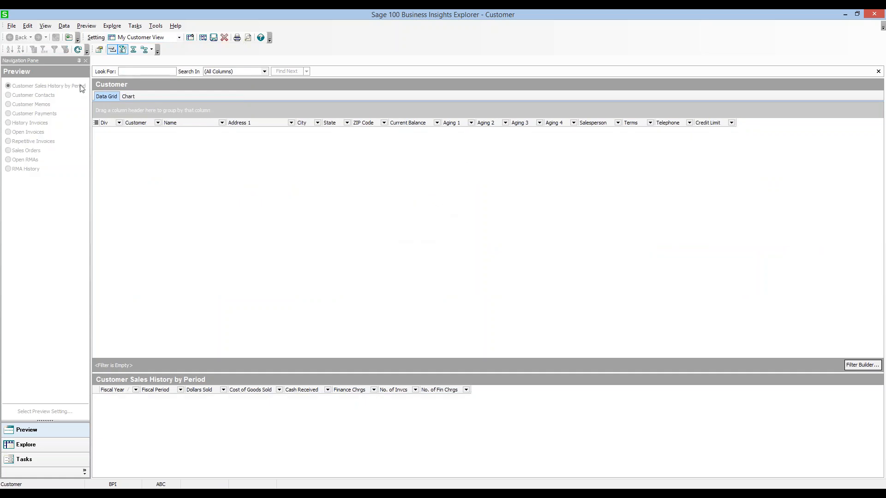
click(78, 51)
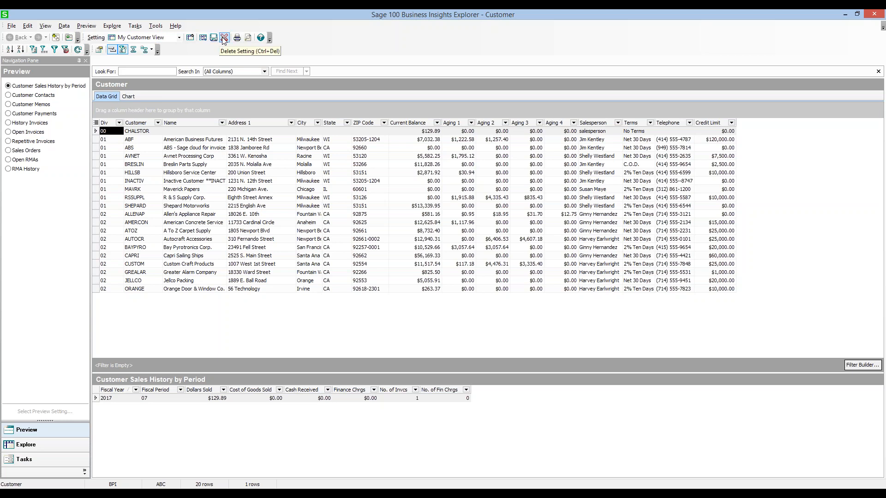
Step: Look through the explore, setting, sorting, filtering, task and summary footer options available for the Customer view
click(112, 27)
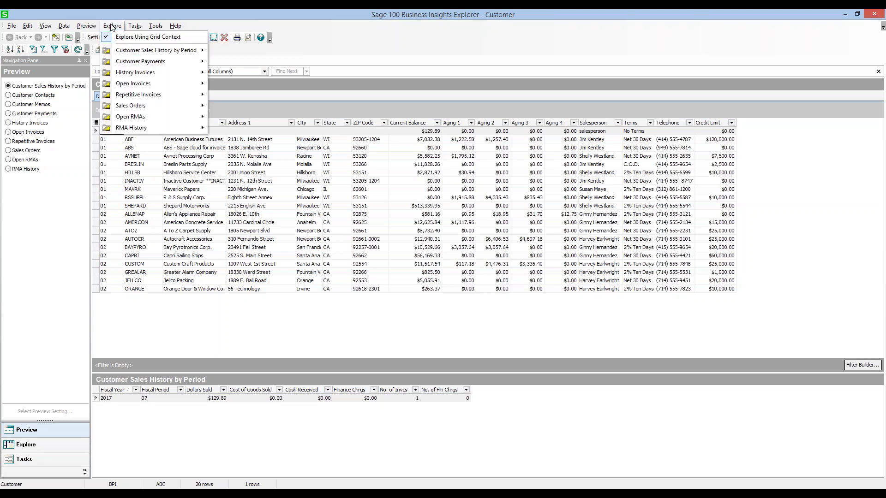
click(28, 26)
click(12, 27)
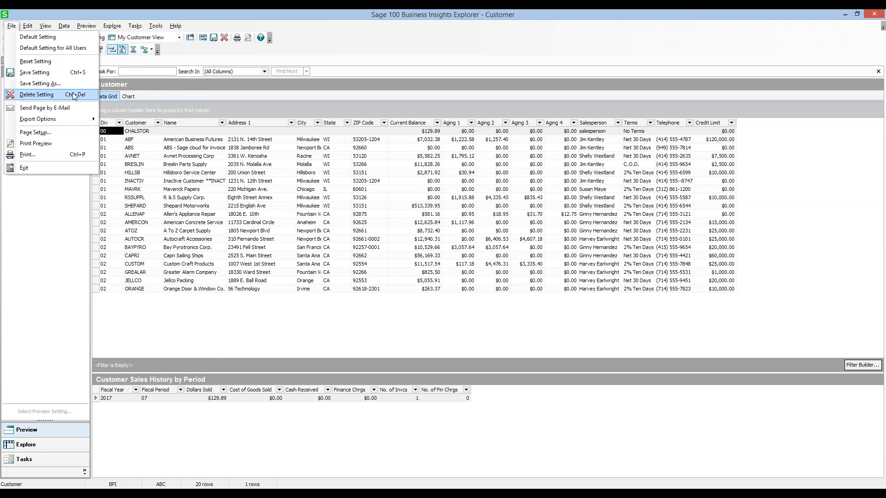
mouse_move(72, 26)
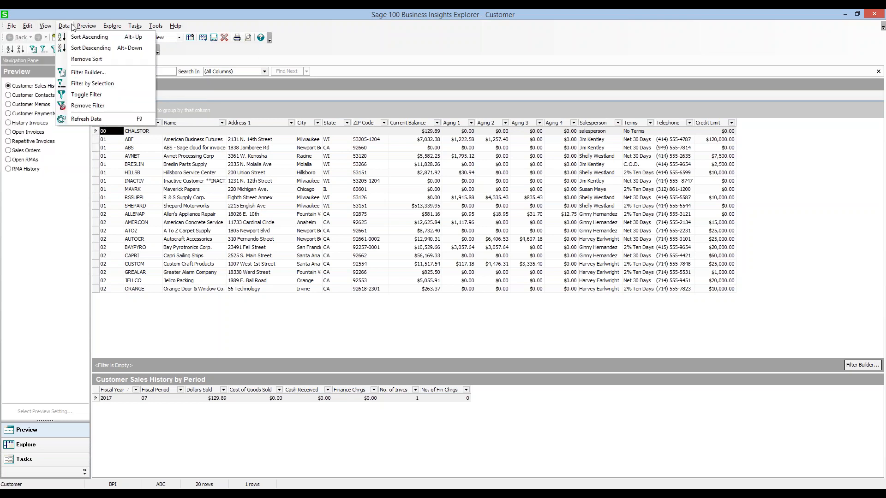
click(68, 26)
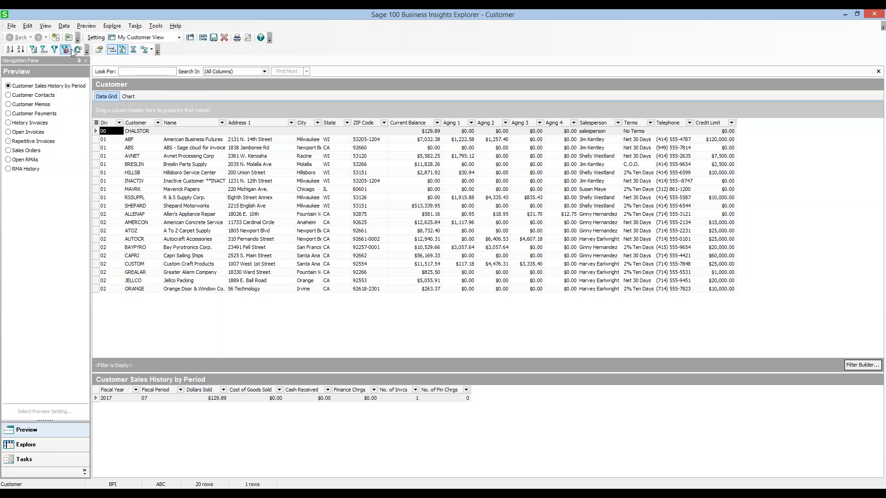
click(67, 28)
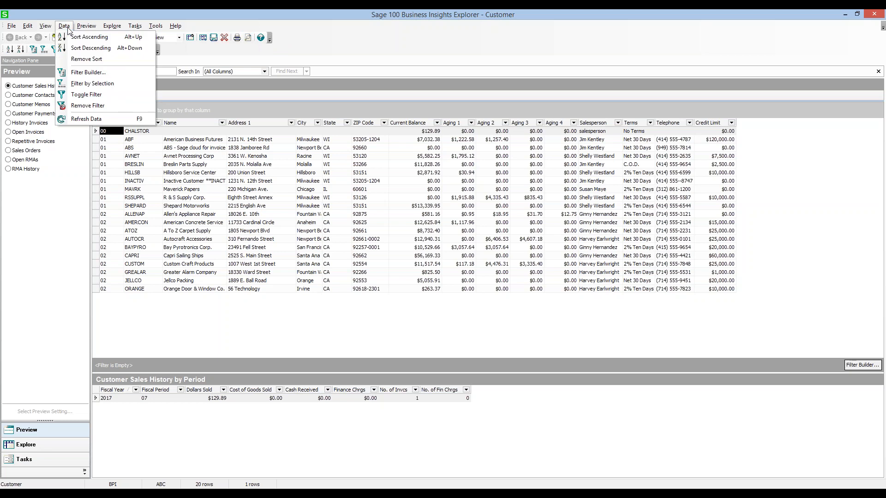
click(68, 28)
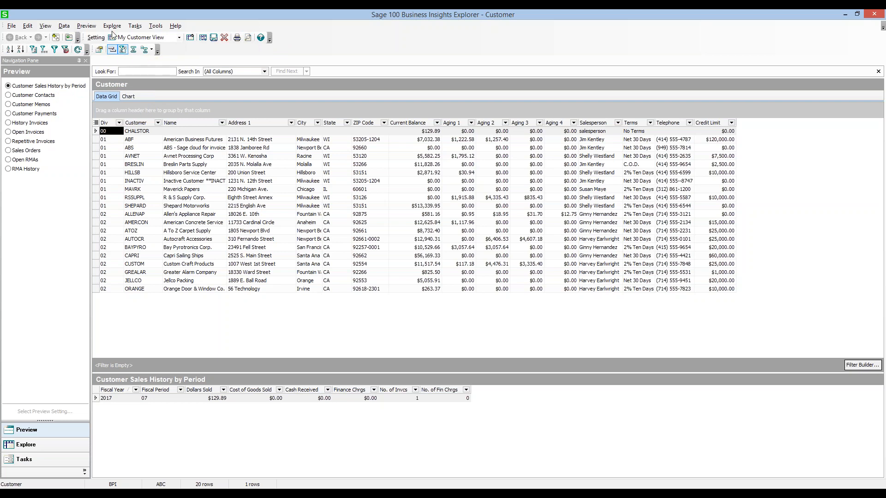
click(135, 26)
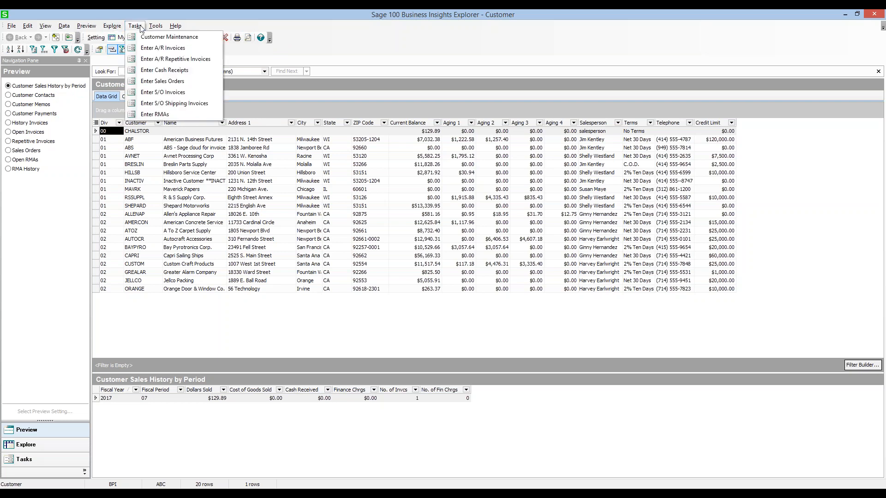
mouse_move(69, 29)
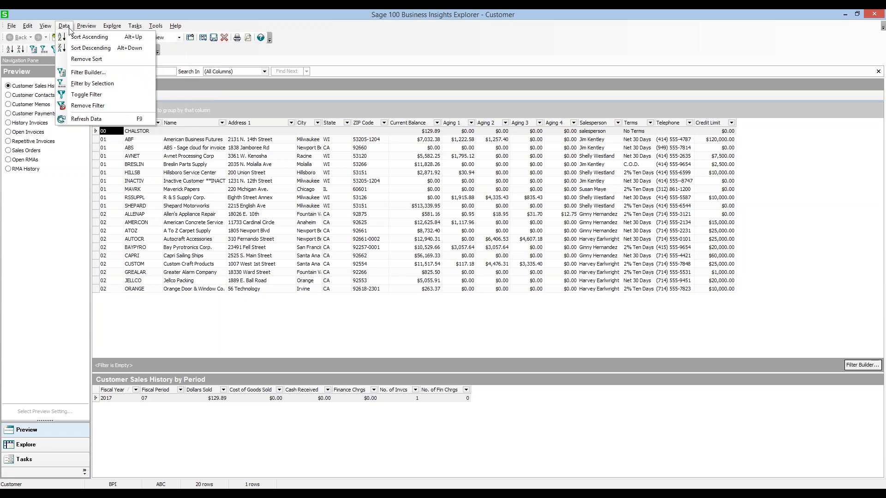
click(46, 26)
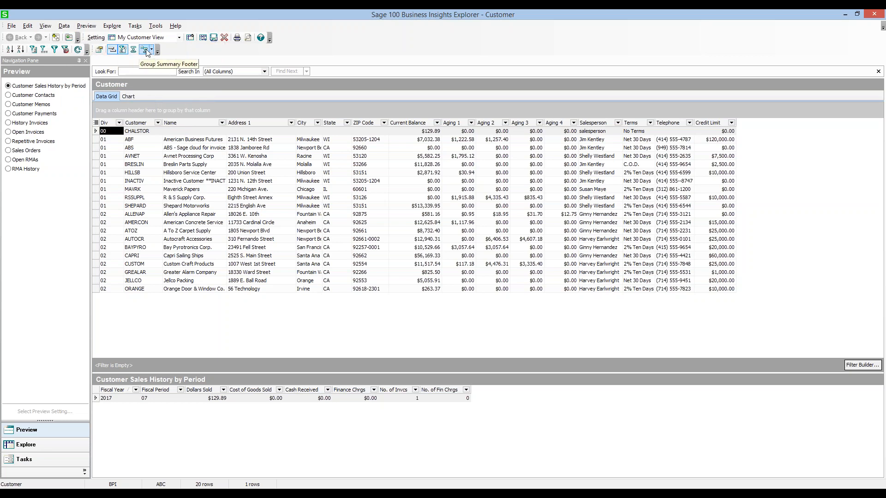
click(113, 50)
Step: Preview the customer payments for ABF and AVNET, and switch the preview to open invoices for AVNET
click(21, 114)
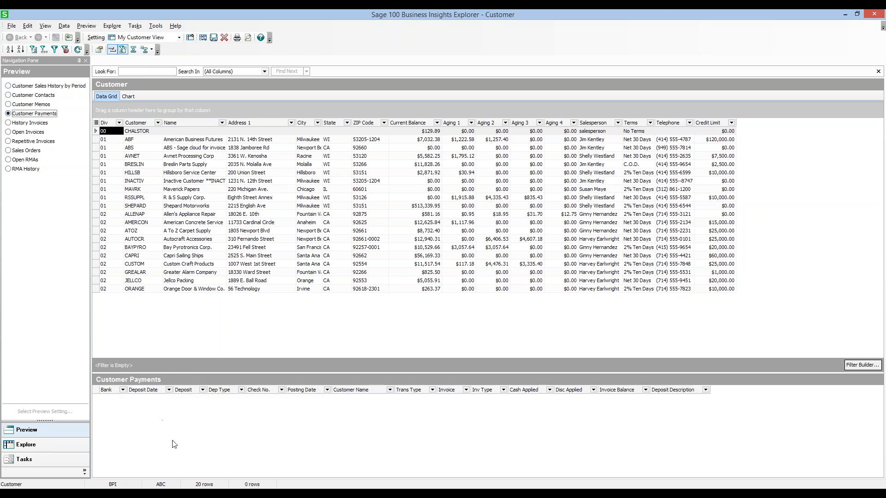
click(132, 142)
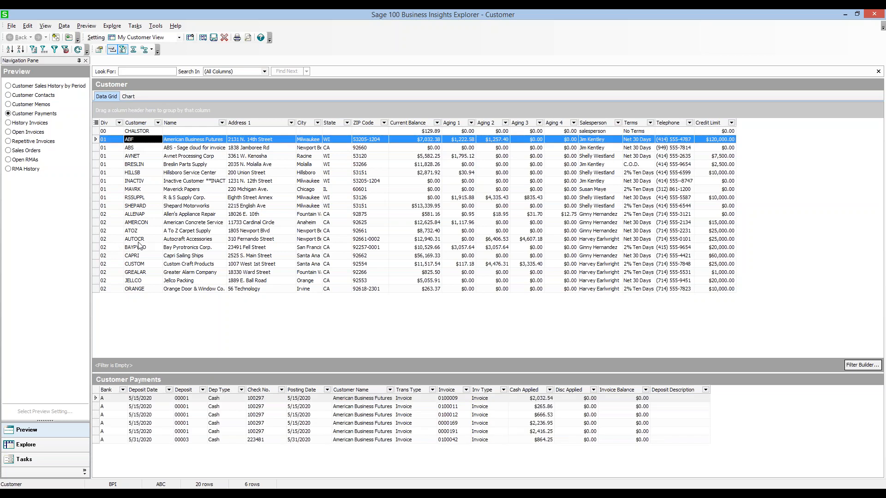
click(140, 157)
click(37, 132)
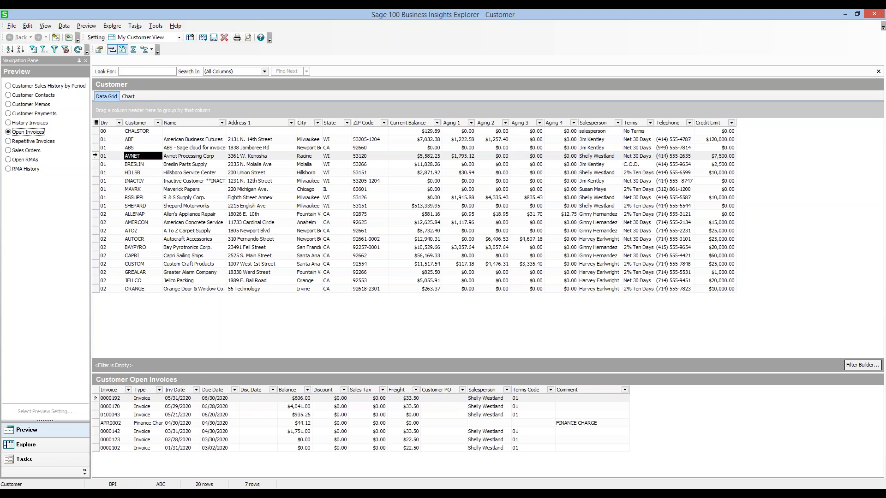
Step: Drill down from AVNET to its open invoices, and return to the Customer view with refreshed data
double_click(102, 157)
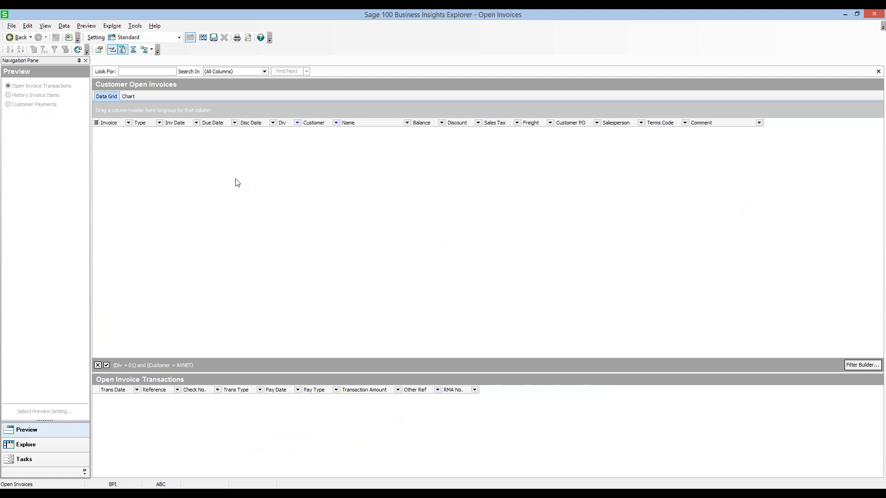
click(12, 37)
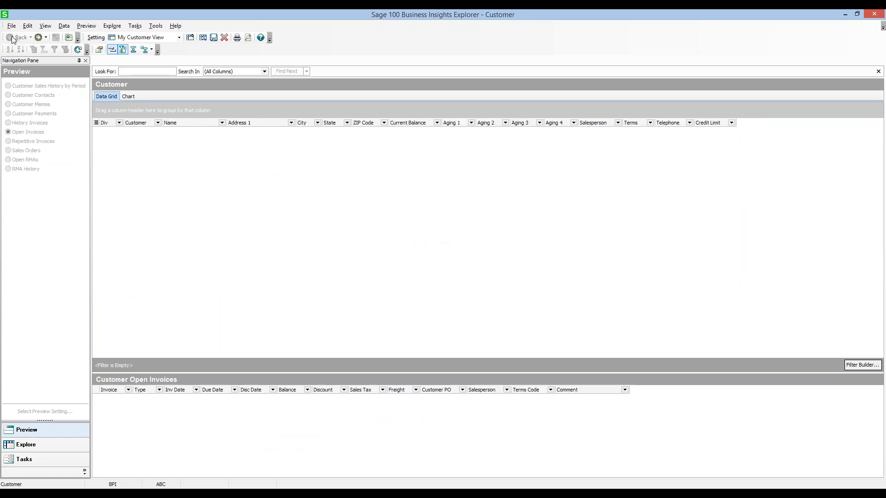
click(77, 49)
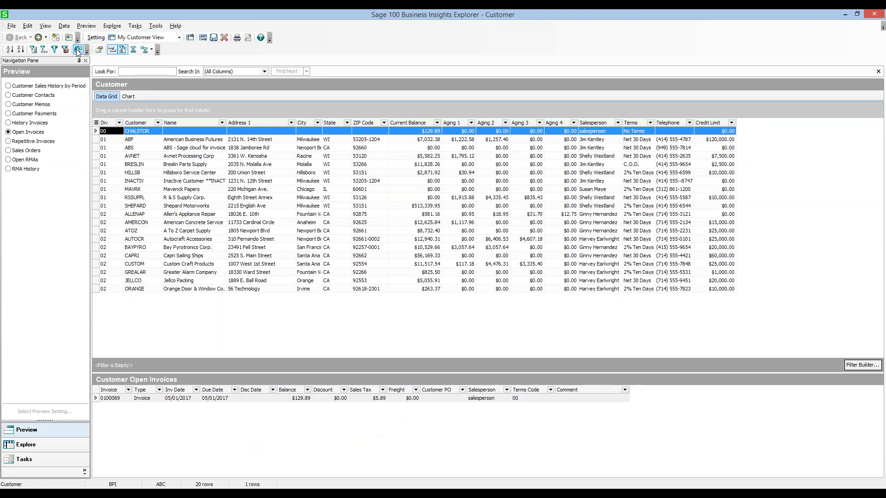
Step: Drill down to AVNET's open invoices again, load the invoice data, and return to the refreshed Customer view
click(104, 156)
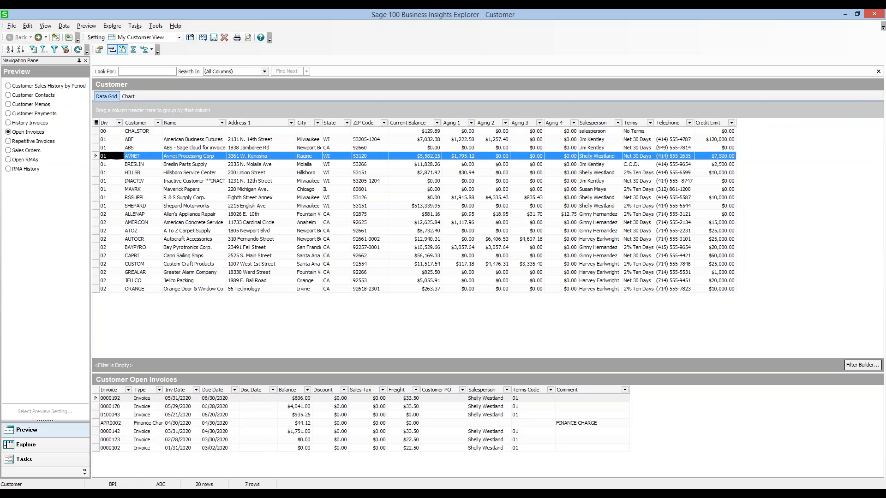
double_click(105, 156)
click(77, 49)
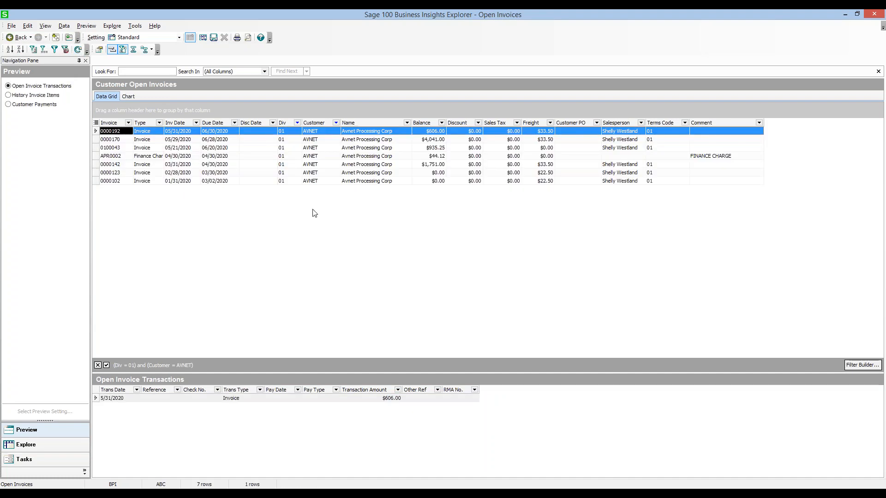
click(18, 38)
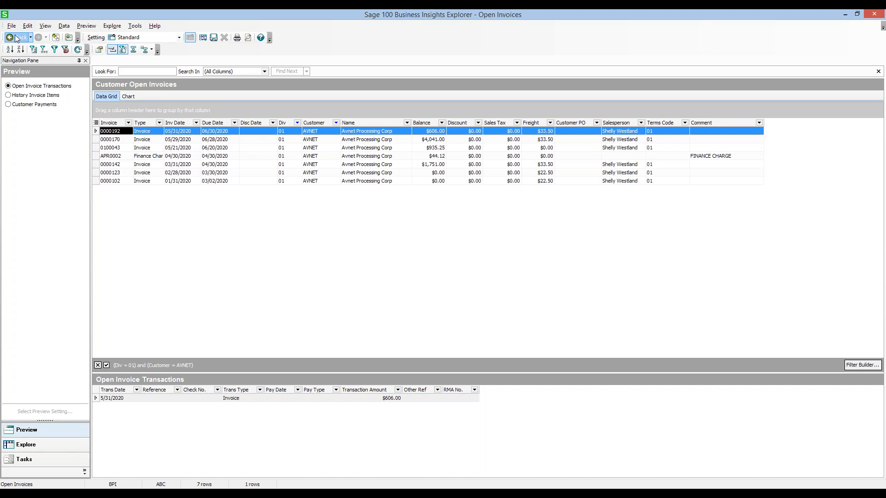
click(77, 50)
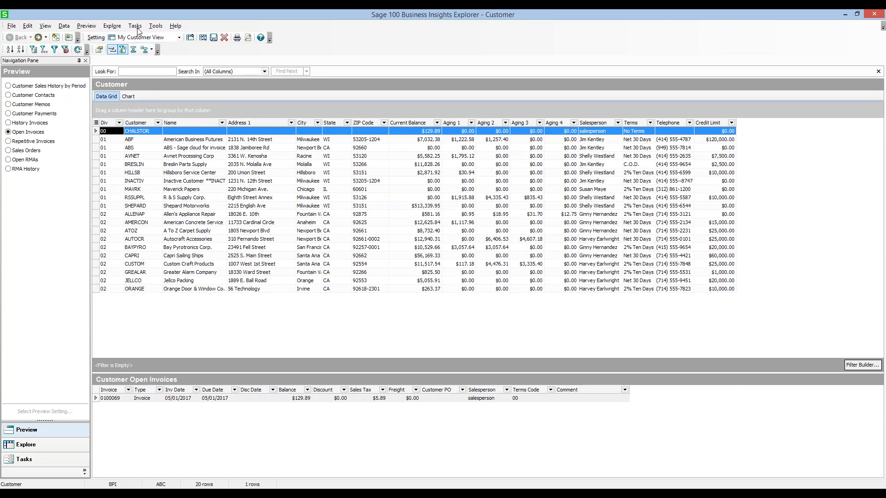
Step: Enable automatic data loading when a view setting is loaded or changed, turn it back off, and apply the options
click(155, 25)
click(173, 109)
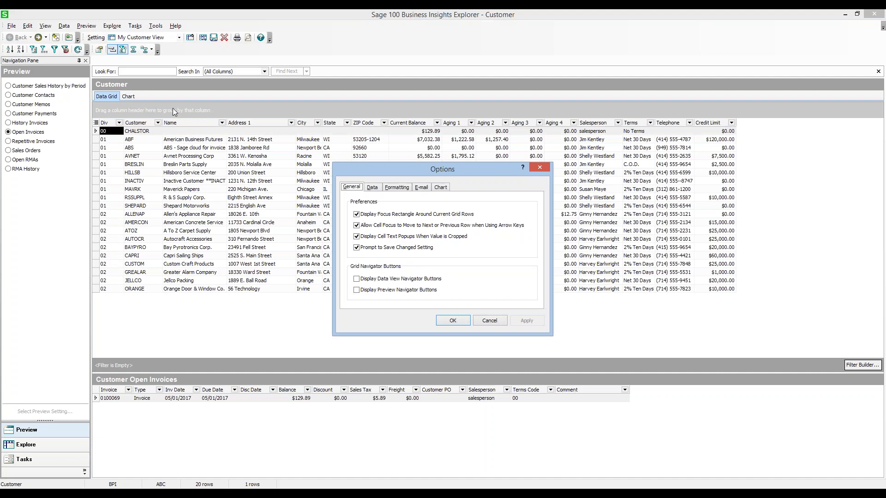
click(373, 187)
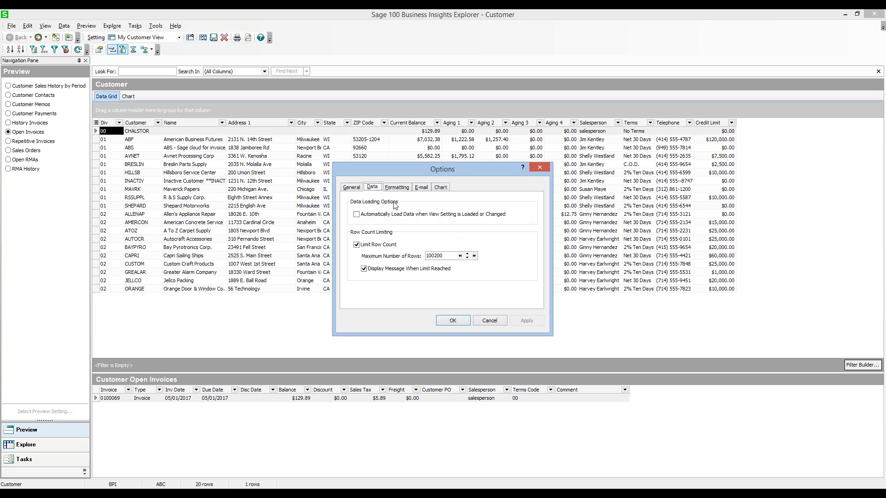
click(363, 217)
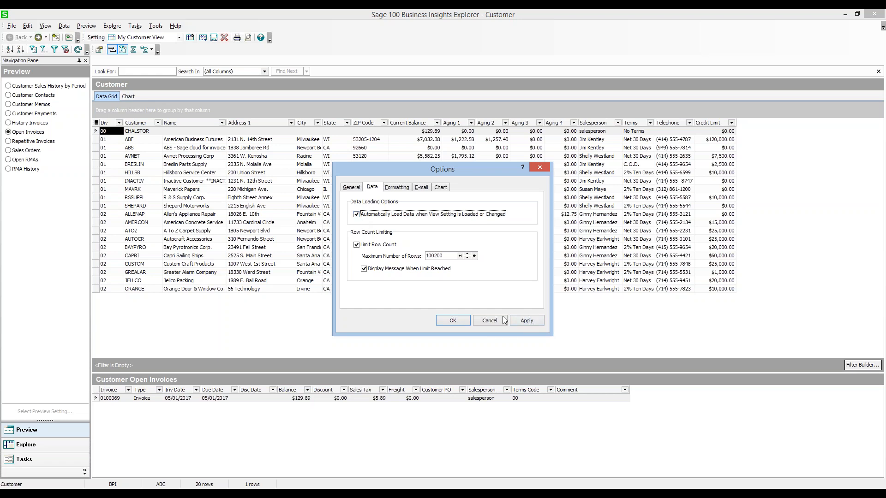
click(391, 216)
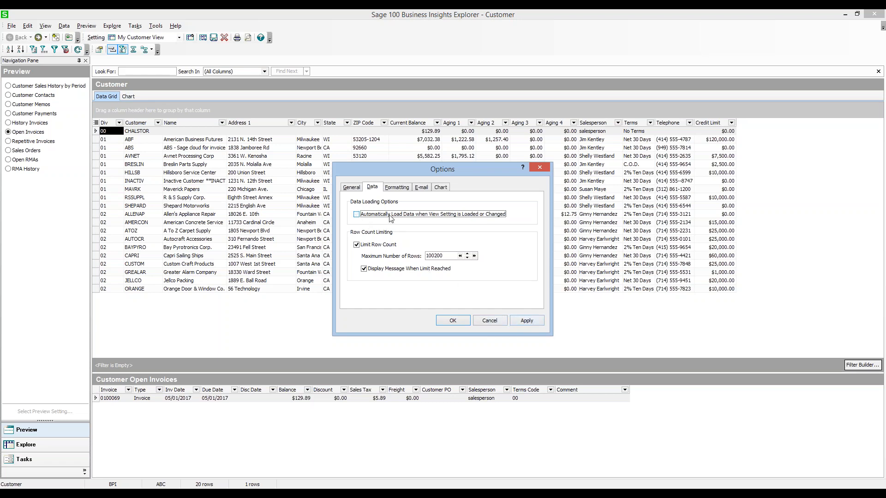
click(526, 322)
click(453, 322)
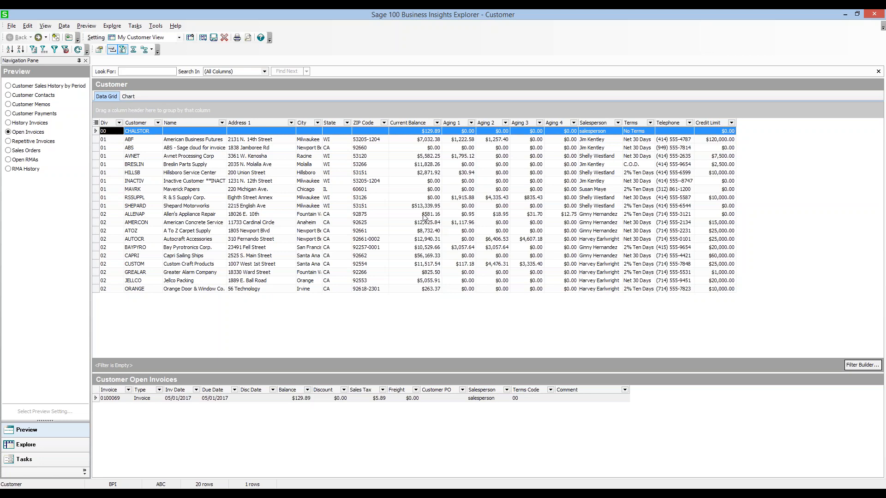
Step: Filter the customers by State CA, and restore the list to all states
click(347, 122)
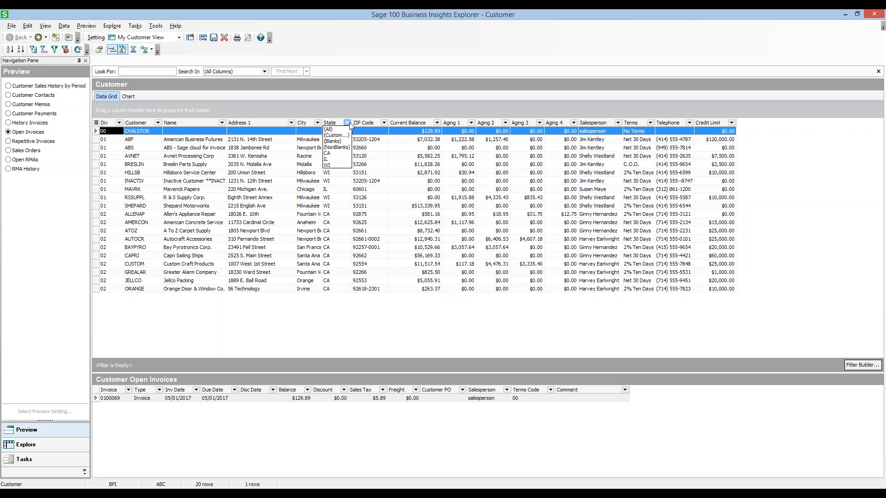
click(337, 158)
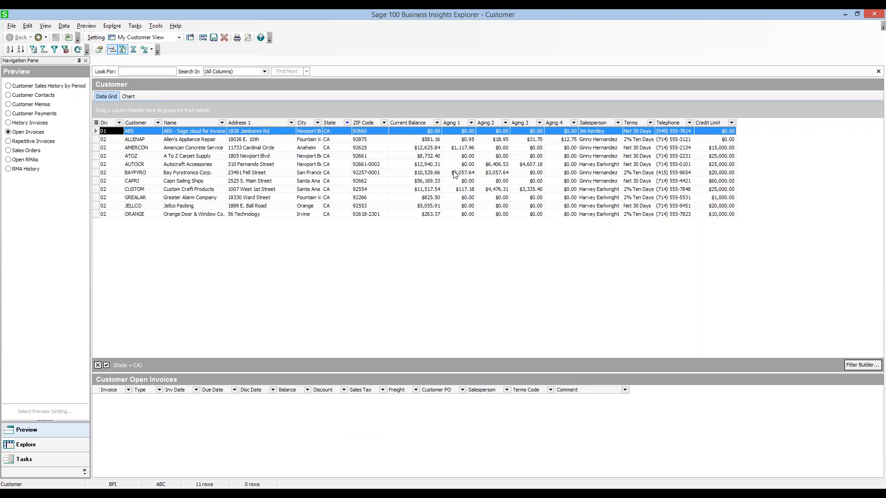
click(347, 123)
click(341, 141)
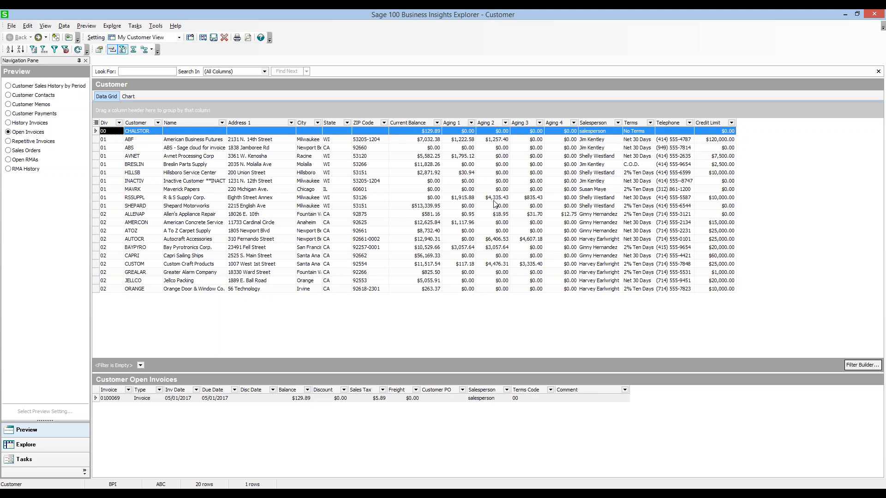
Step: Apply a custom filter to the State column showing rows where State equals CA or equals WI
click(347, 122)
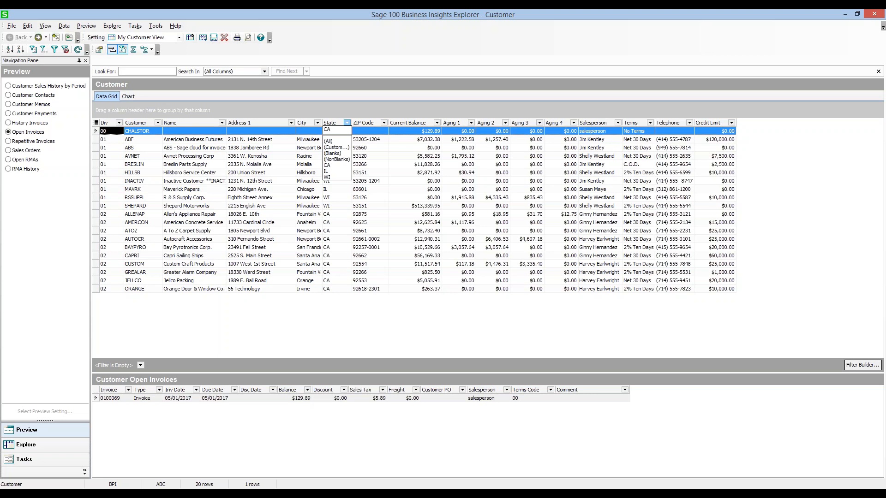
click(347, 148)
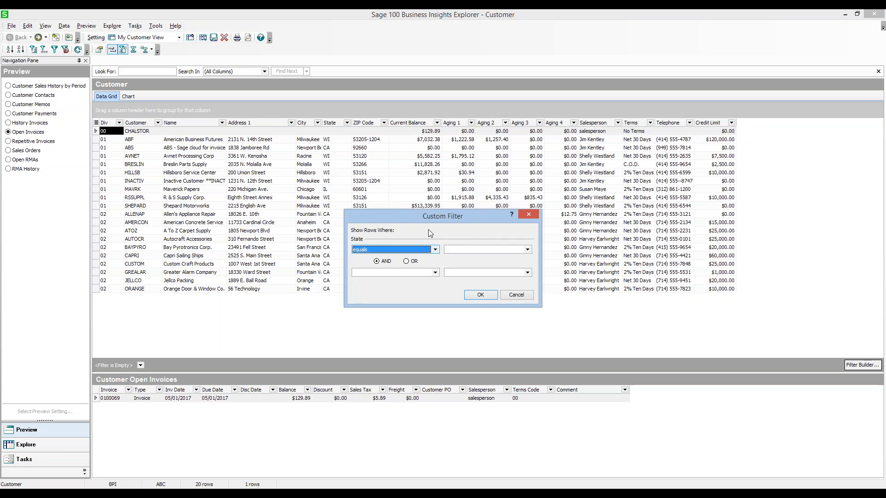
click(528, 249)
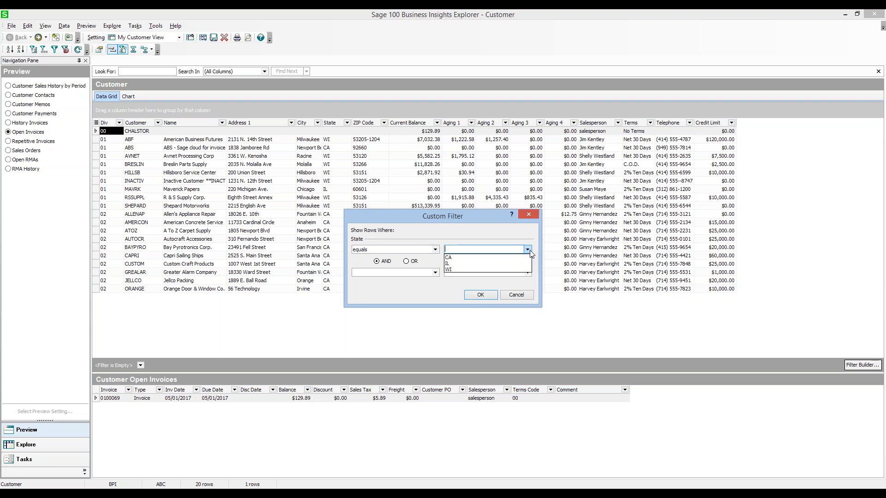
click(473, 258)
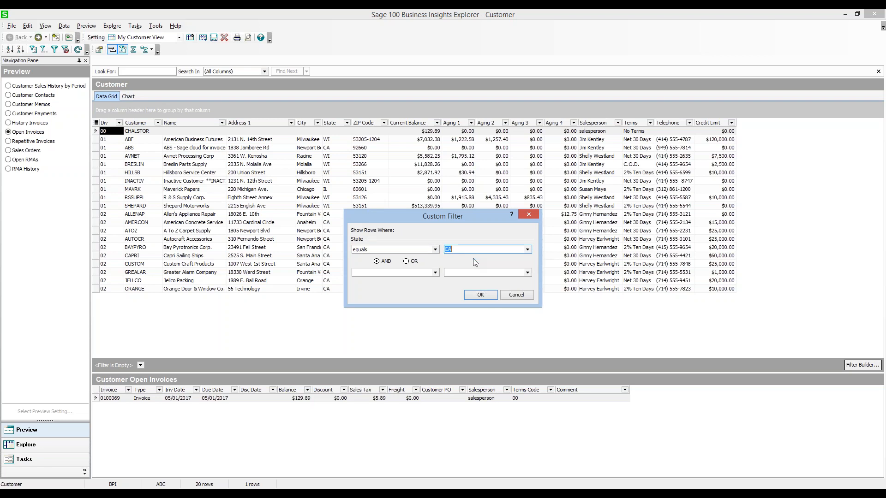
click(435, 273)
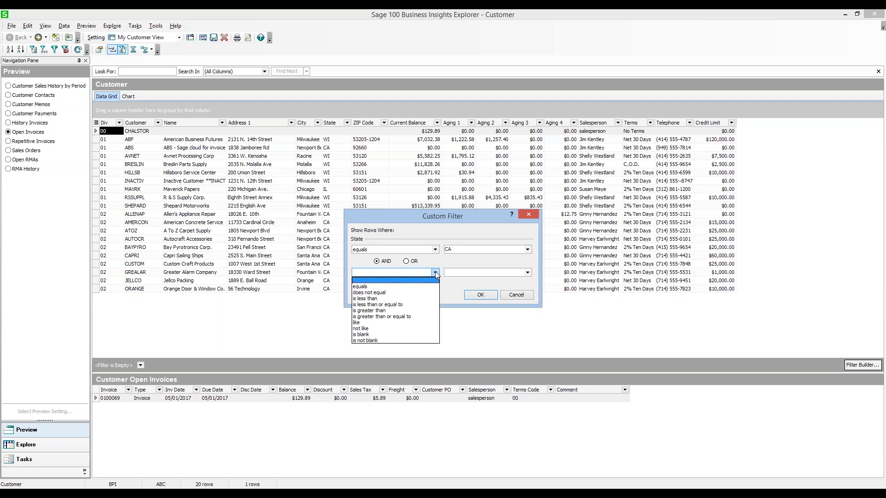
click(400, 287)
click(529, 273)
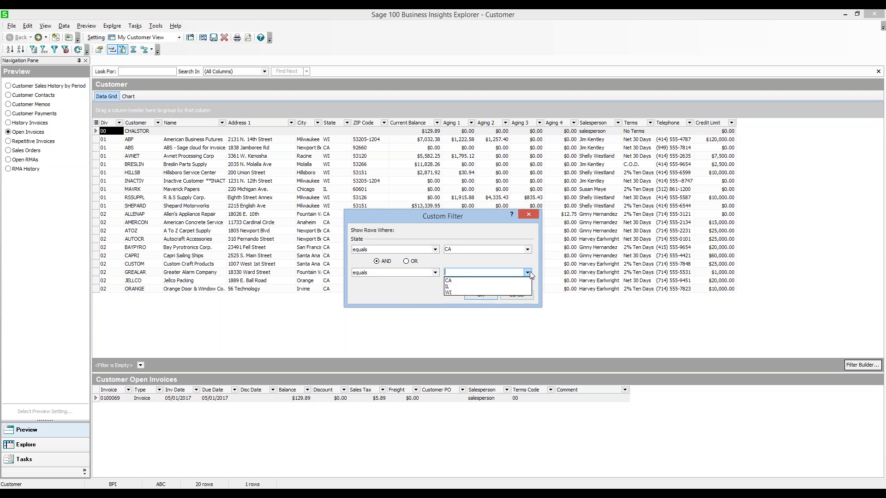
click(450, 294)
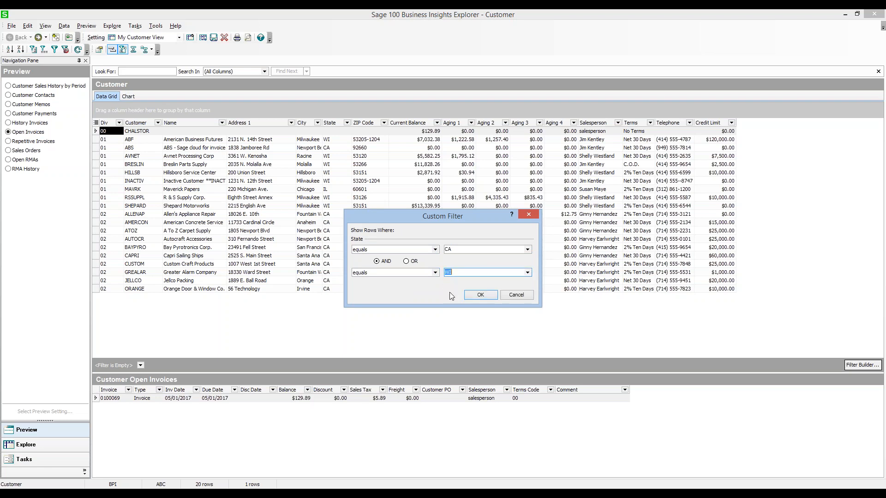
click(412, 263)
click(481, 295)
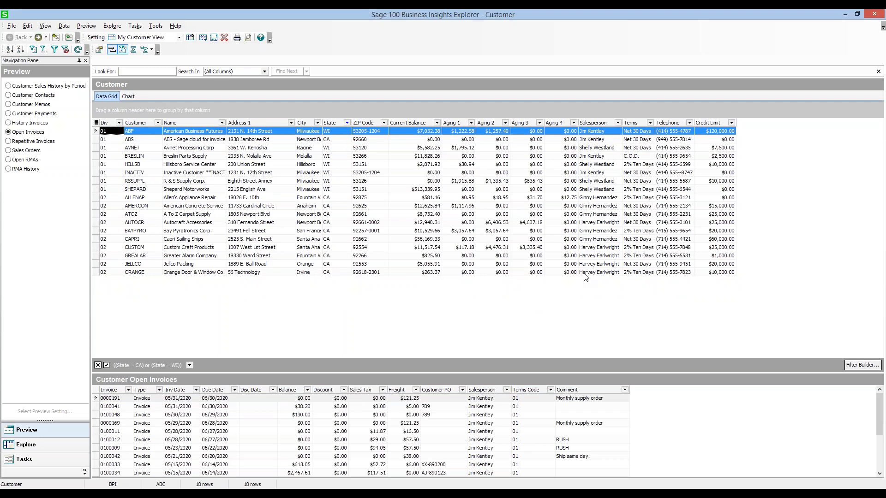
Step: Clear the custom State filter so that customers from all states are listed
click(347, 123)
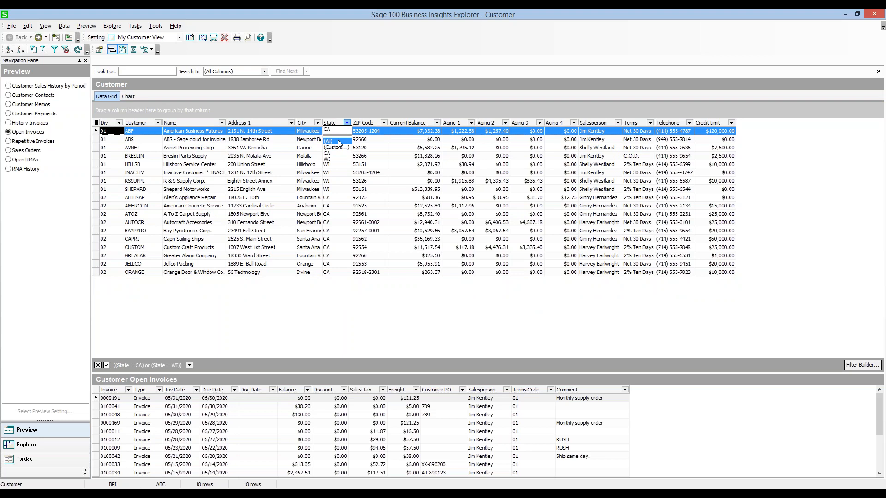
click(344, 141)
click(347, 123)
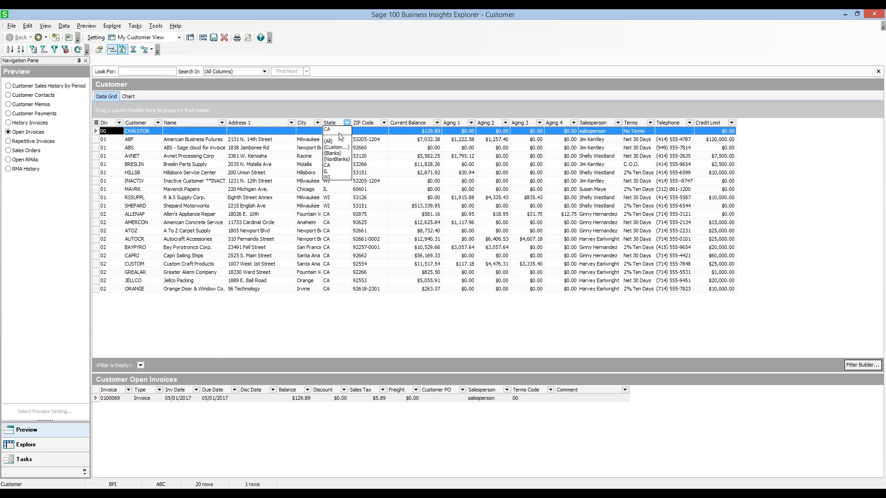
click(339, 142)
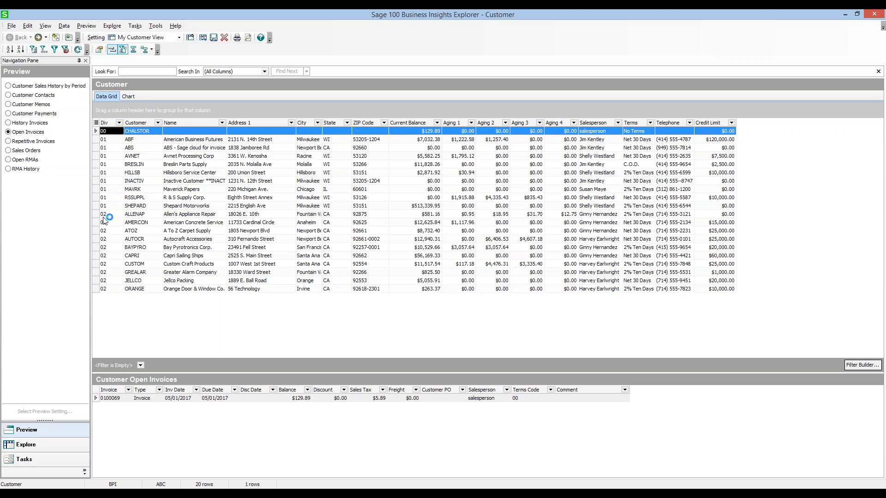
Step: Group the customers by Div, and turn on the summary footer and group summary footers set to Always Visible
click(109, 124)
drag(108, 115, 108, 112)
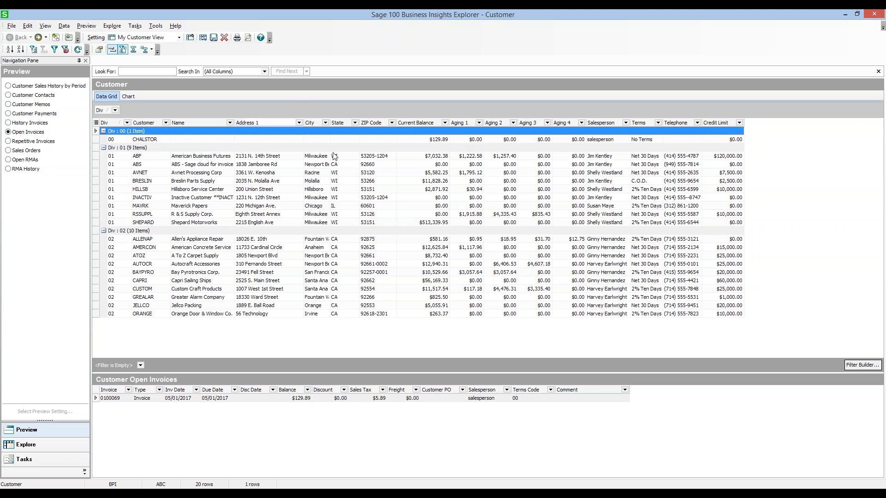
click(135, 50)
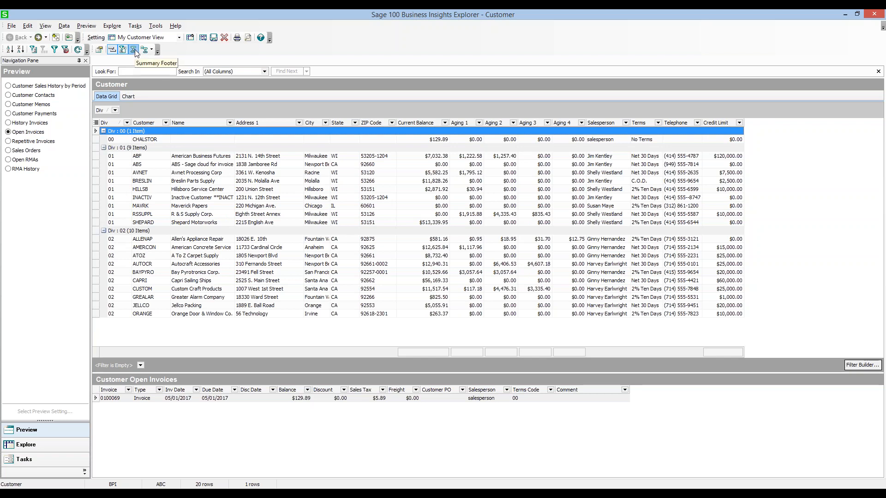
click(145, 51)
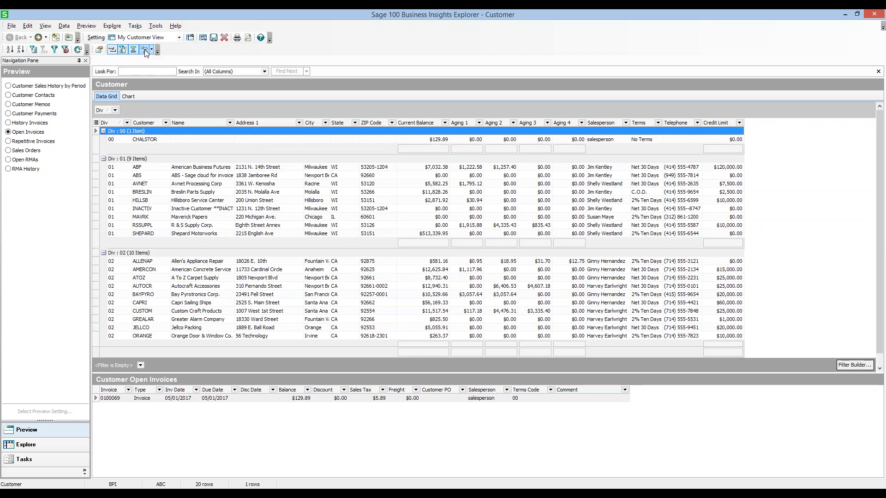
click(152, 50)
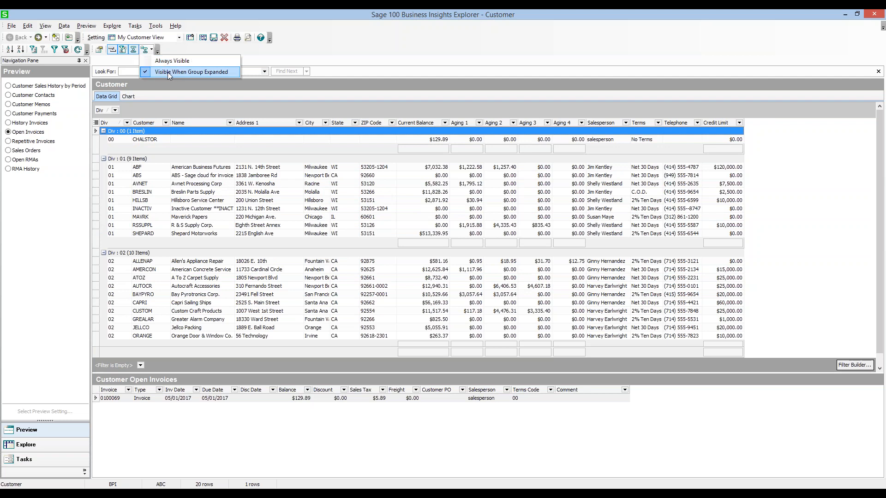
click(176, 62)
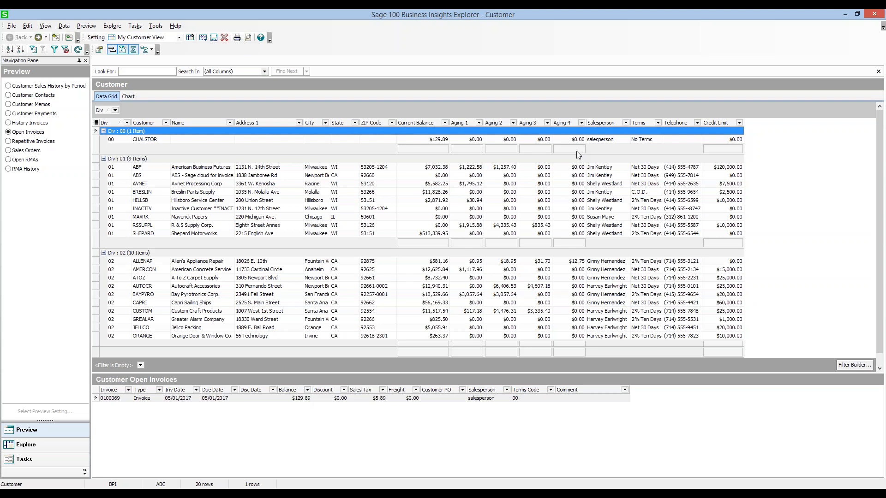
Step: Summarize the Current Balance column with Sum in both the group footers and the grand summary footer
right_click(441, 152)
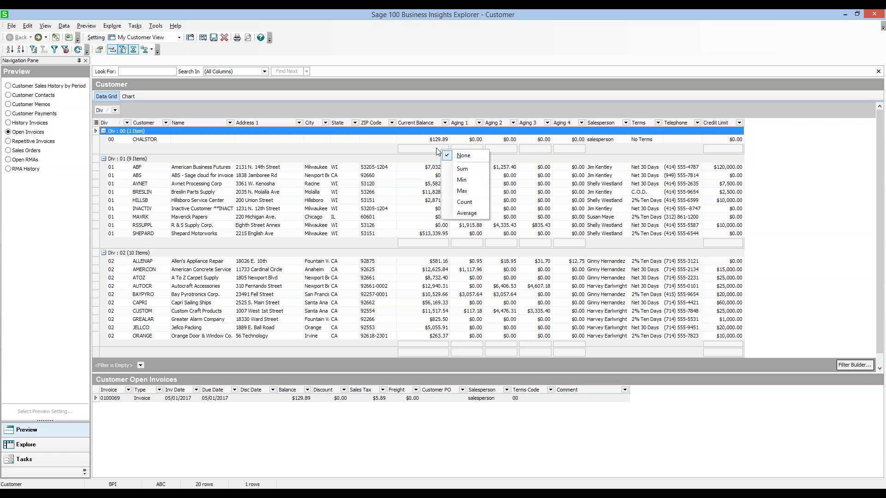
click(466, 170)
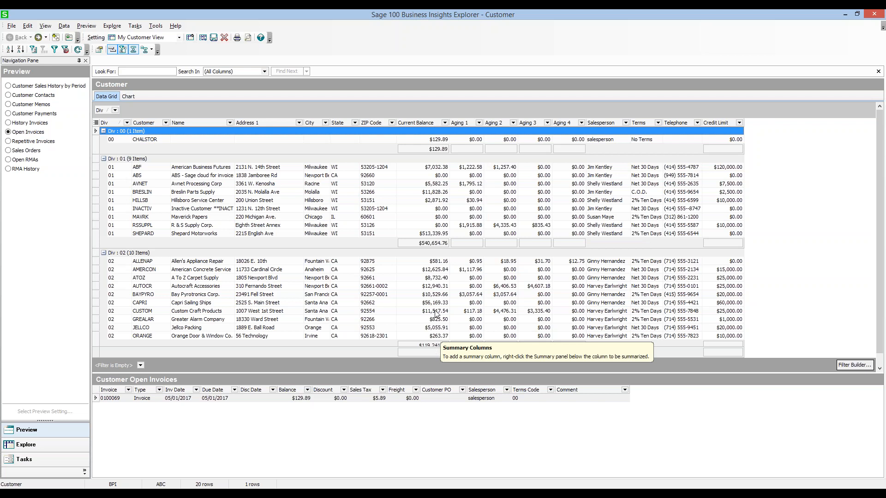
right_click(442, 356)
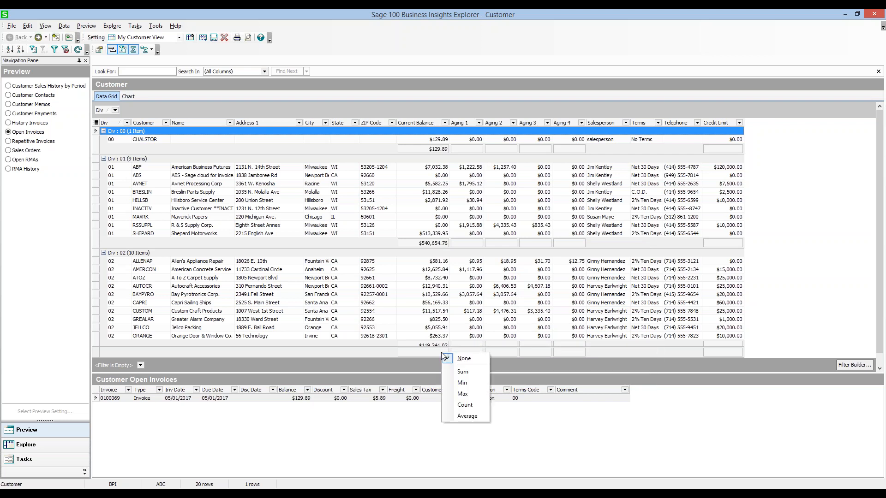
click(443, 371)
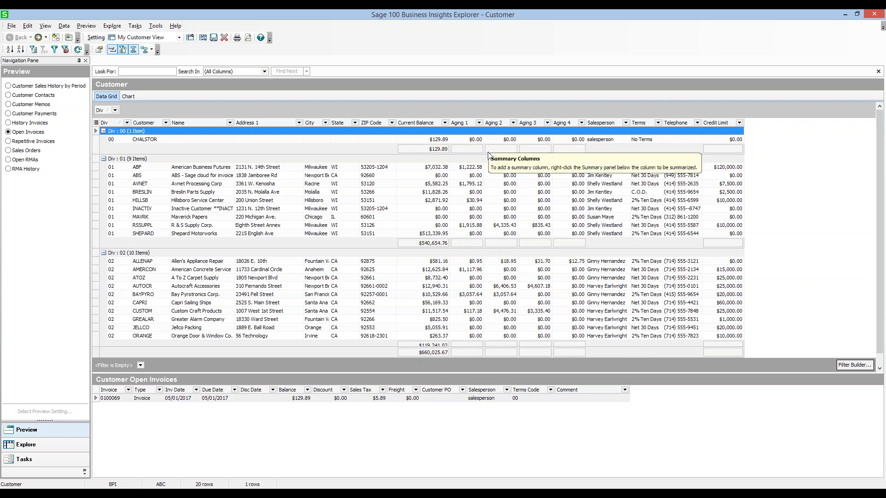
Step: Summarize the Credit Limit column with Count in both the group footers and the grand summary footer
right_click(732, 153)
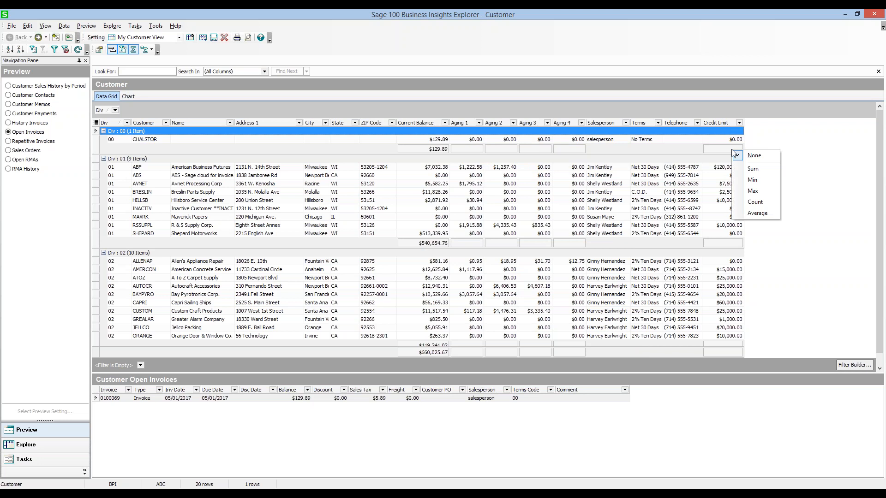
click(756, 205)
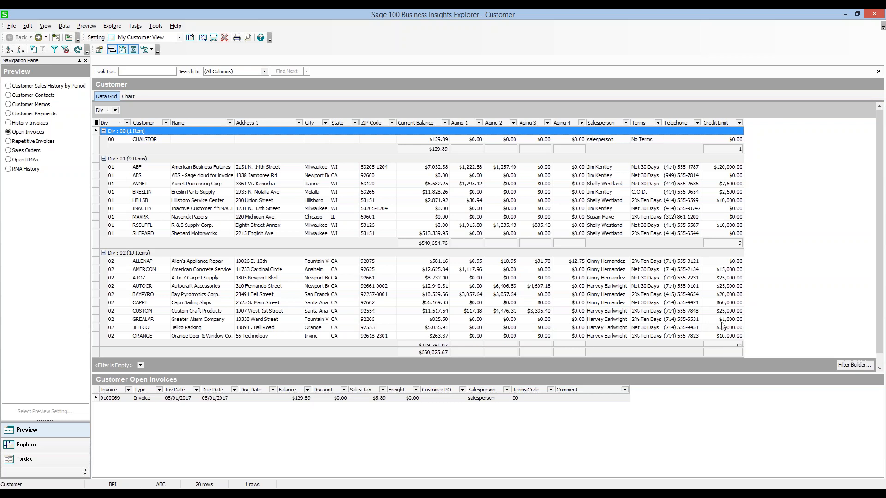
right_click(722, 352)
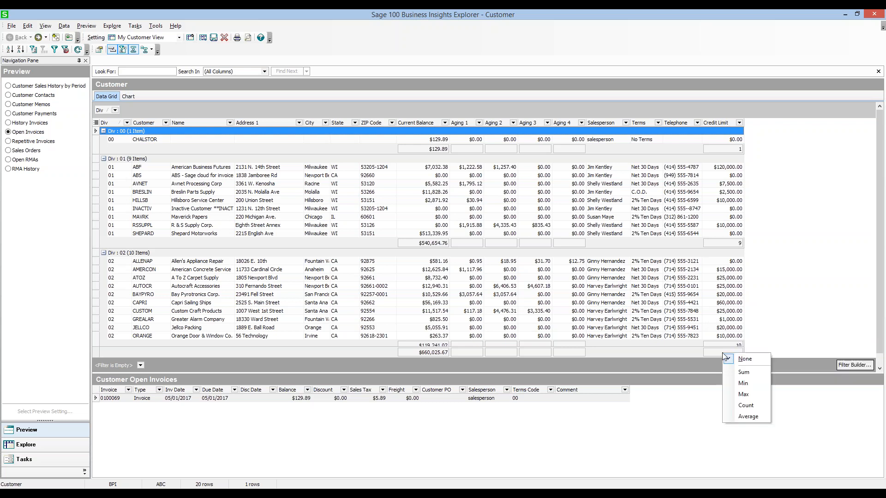
click(751, 405)
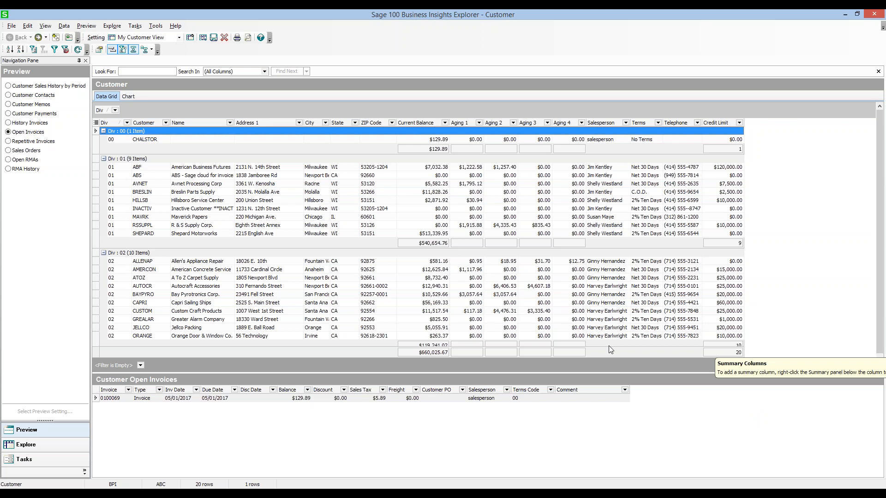
Step: Add Sum totals for Aging 1, Aging 2, Aging 3 and Aging 4 in the grand summary footer
right_click(575, 354)
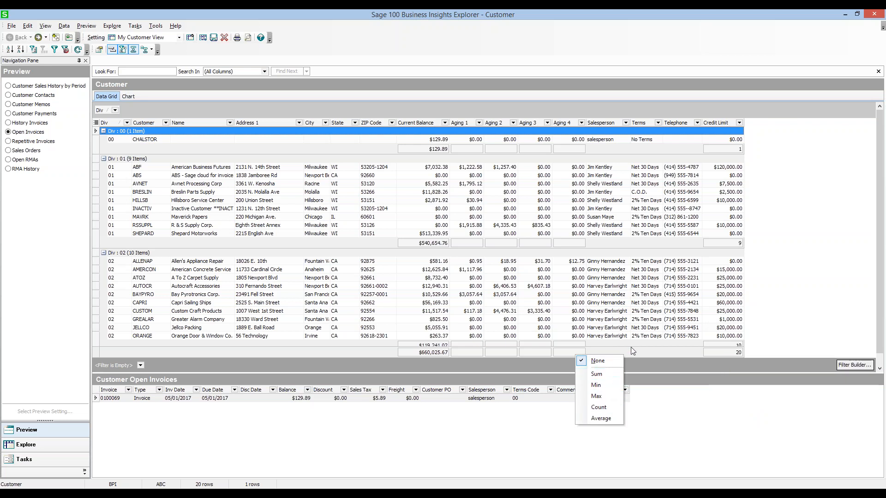
right_click(466, 352)
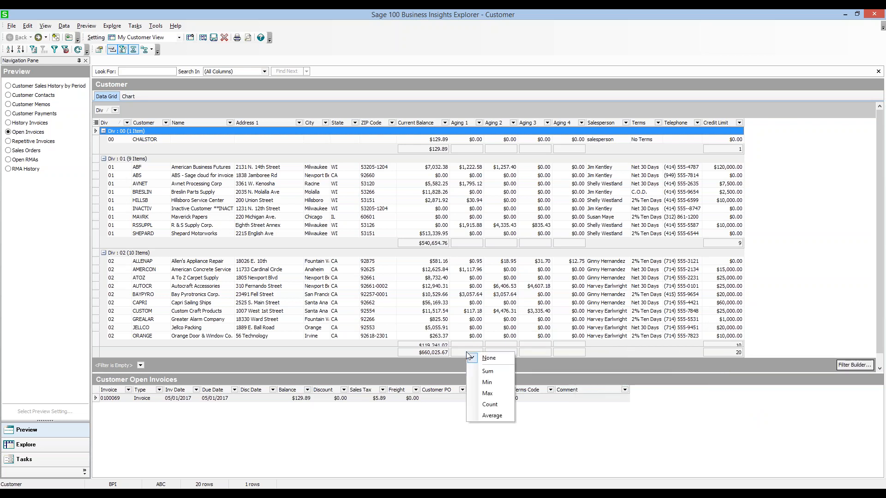
click(476, 370)
right_click(503, 354)
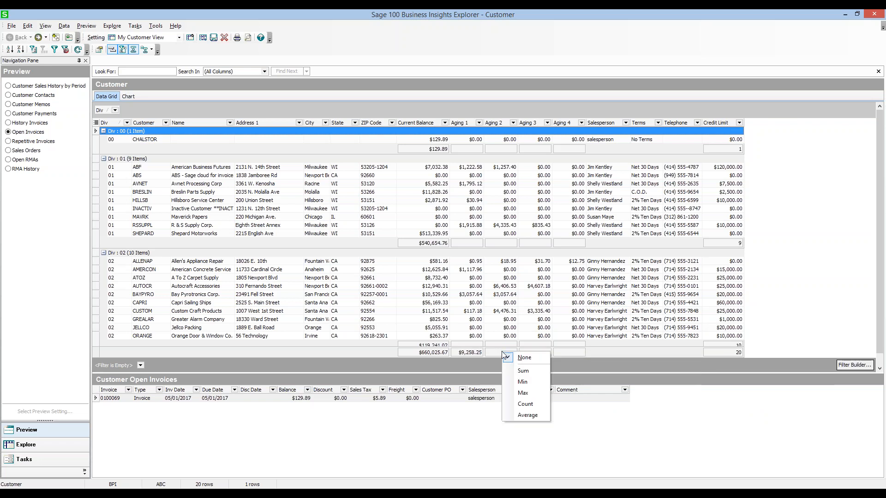
click(513, 372)
right_click(533, 354)
click(556, 373)
right_click(575, 353)
click(593, 371)
Step: Add Sum subtotals for Aging 4, Aging 3, Aging 2 and Aging 1 in the Div group footers
right_click(566, 344)
click(585, 362)
right_click(545, 344)
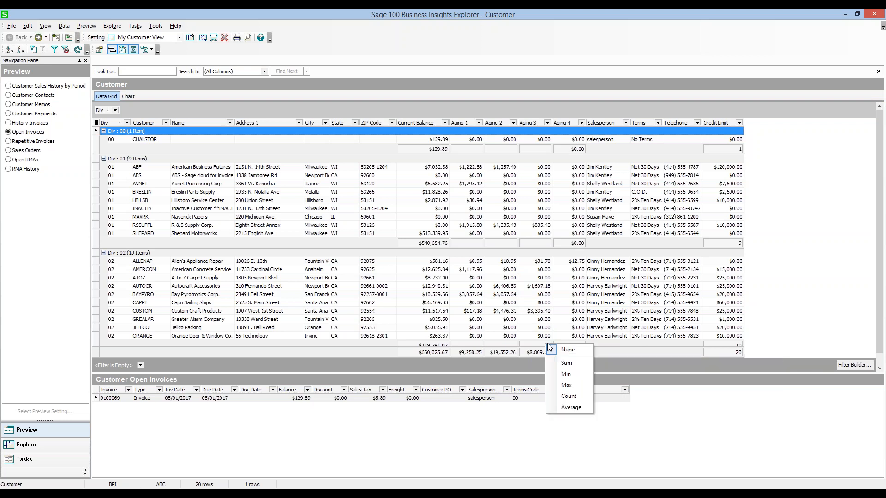
click(562, 364)
right_click(513, 345)
click(533, 363)
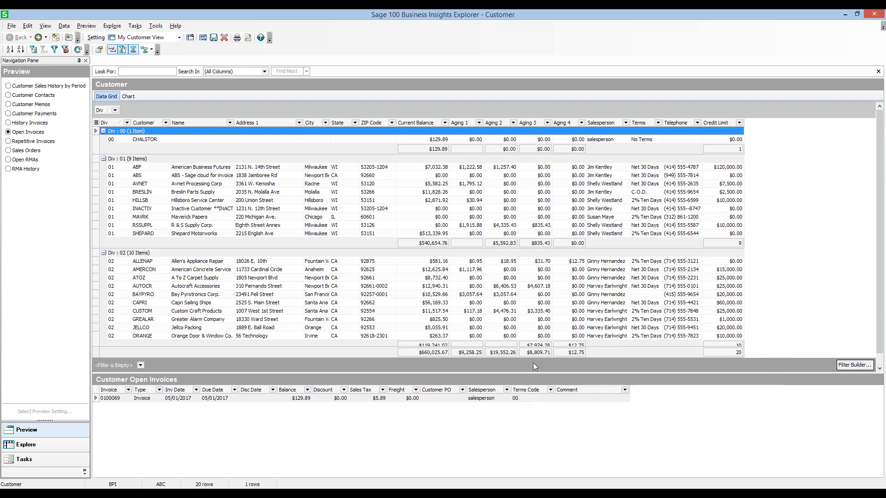
right_click(478, 345)
click(496, 363)
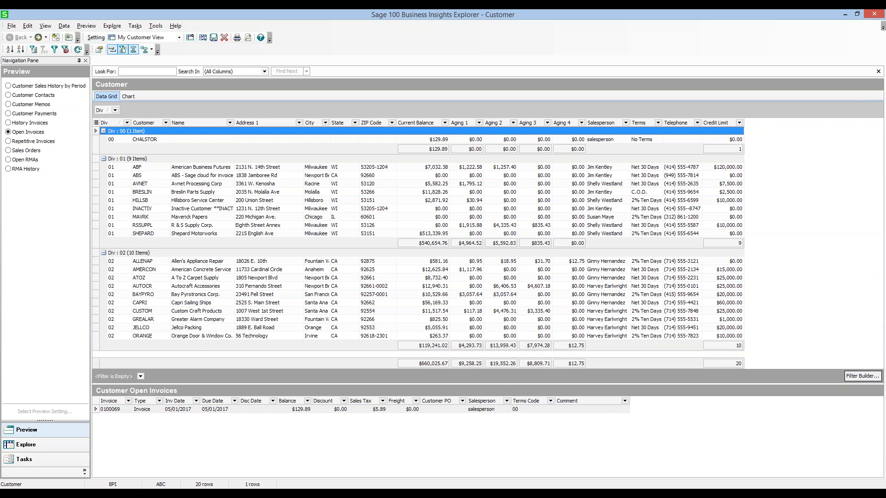
click(97, 125)
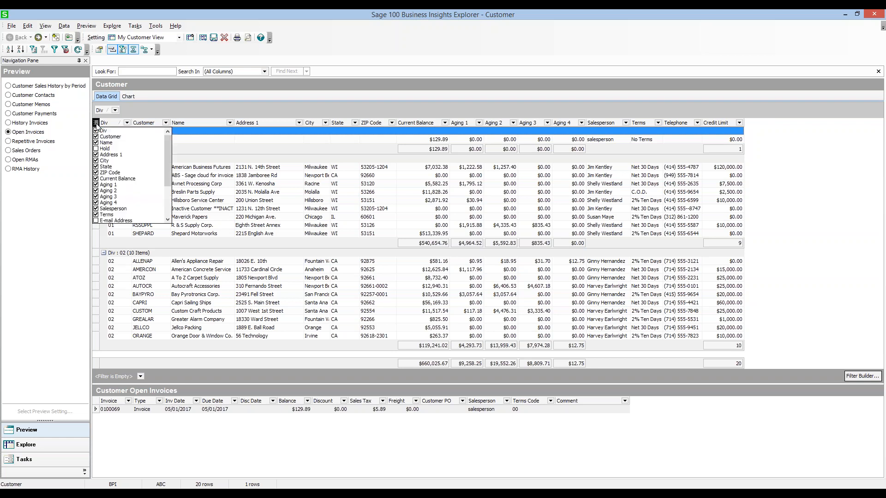
click(97, 126)
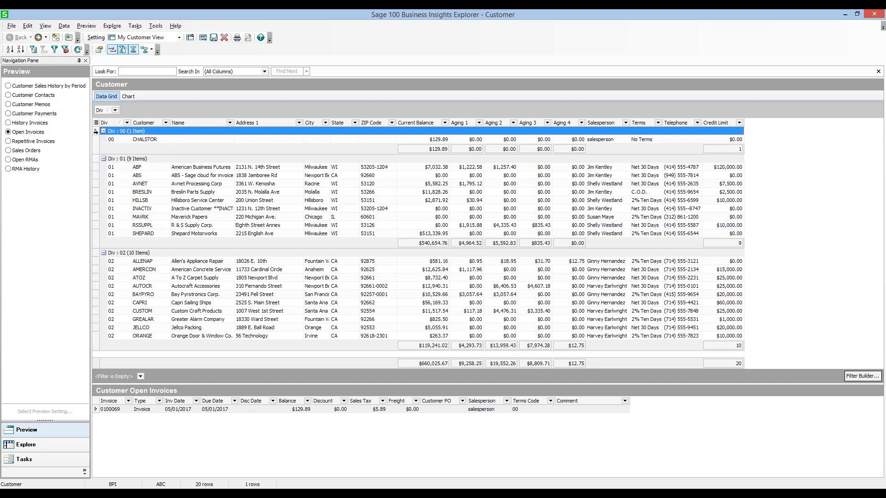
Step: Collapse the Div 00 group in the Customer grid and expand it again
right_click(105, 133)
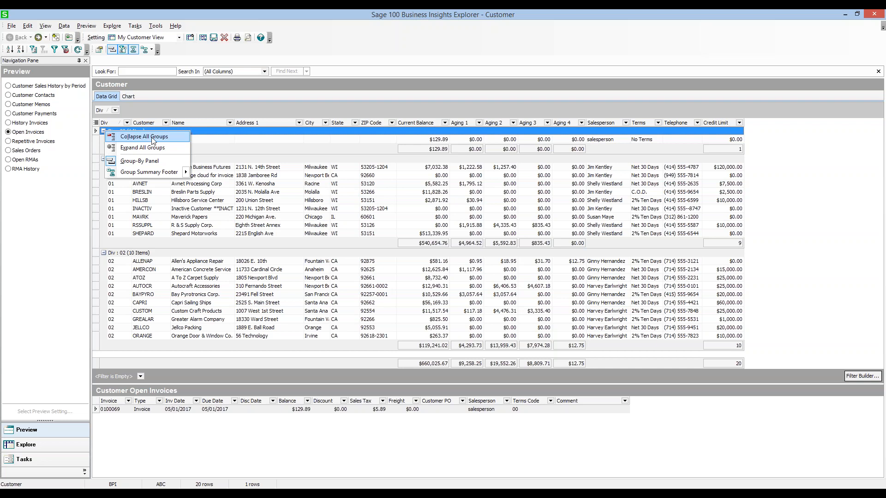
click(104, 132)
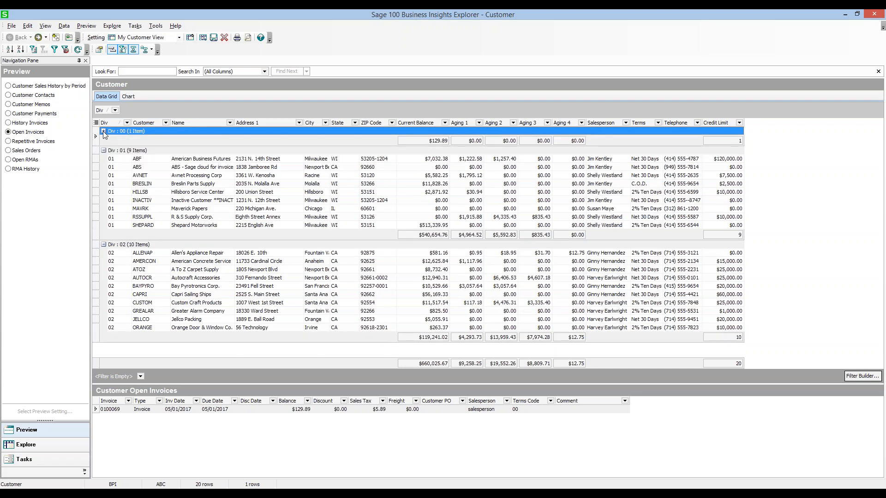
click(104, 133)
Step: Collapse all Div groups down to their summary footers, and expand all of them again
right_click(105, 134)
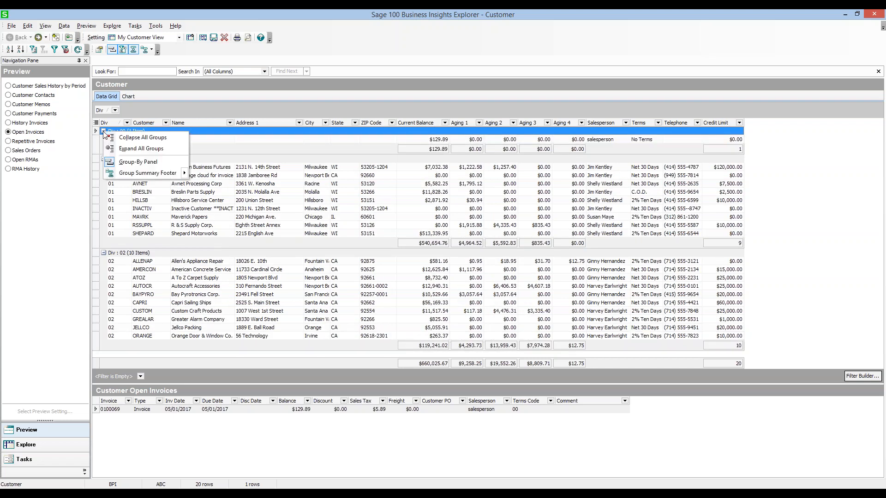
click(153, 139)
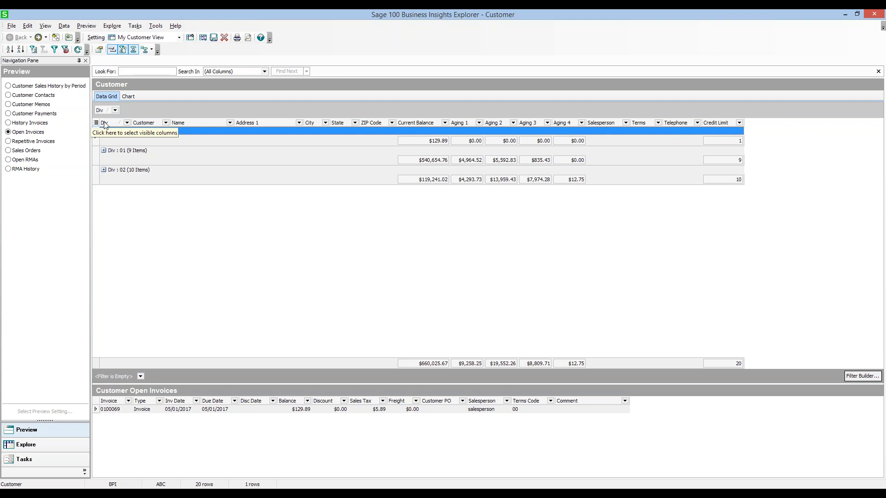
right_click(105, 133)
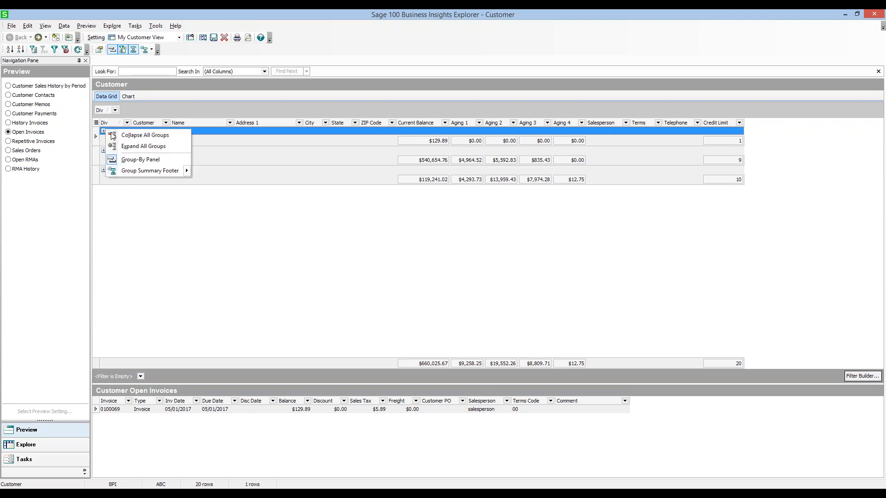
click(129, 146)
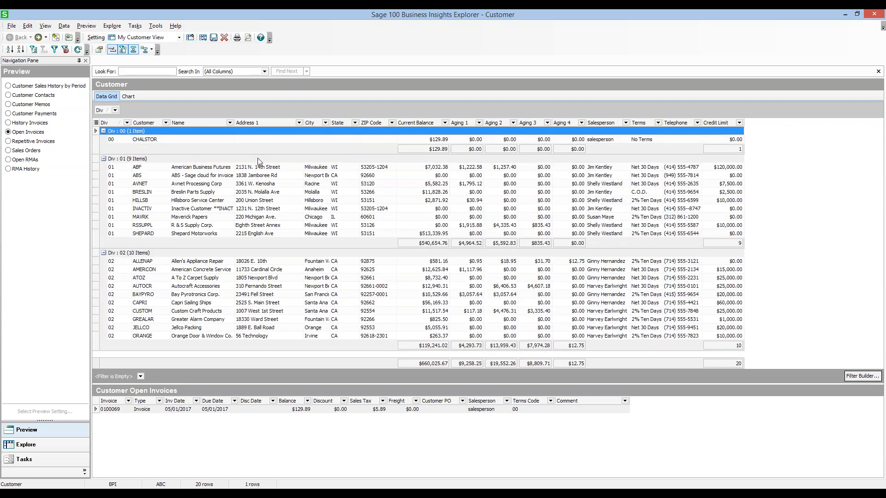
Step: Collapse all Div groups in the Customer grid to their subtotal rows
right_click(103, 125)
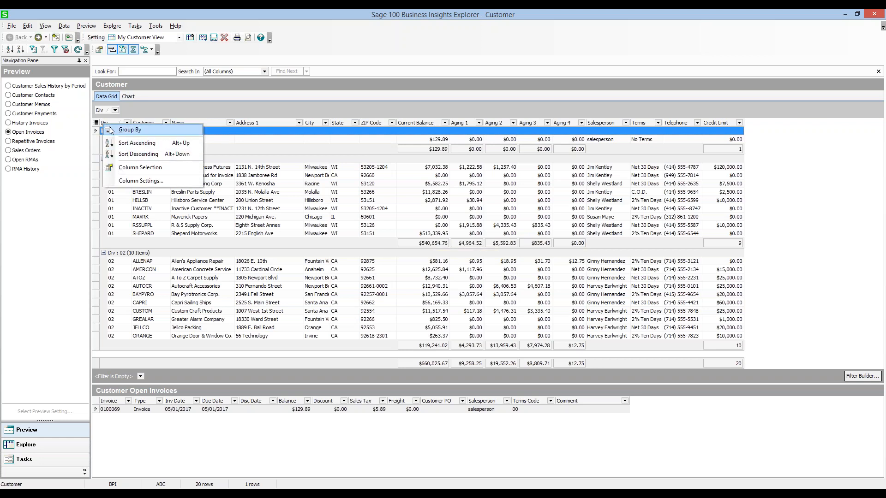
click(156, 115)
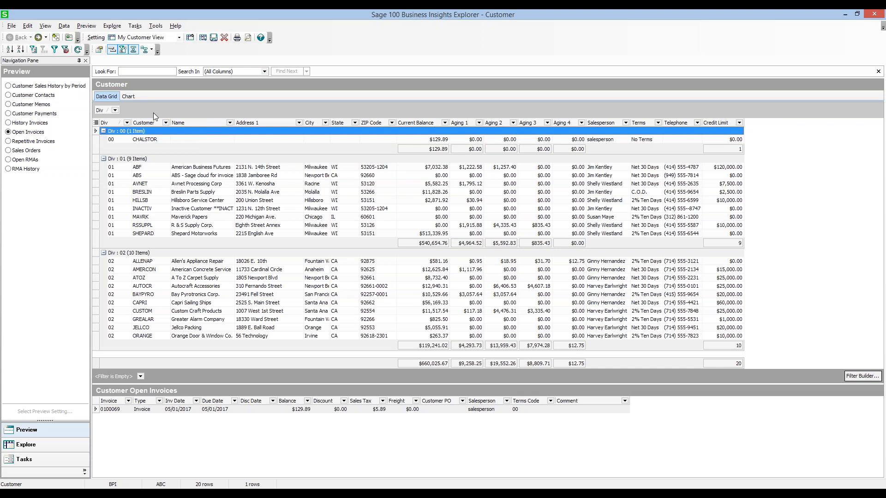
right_click(107, 130)
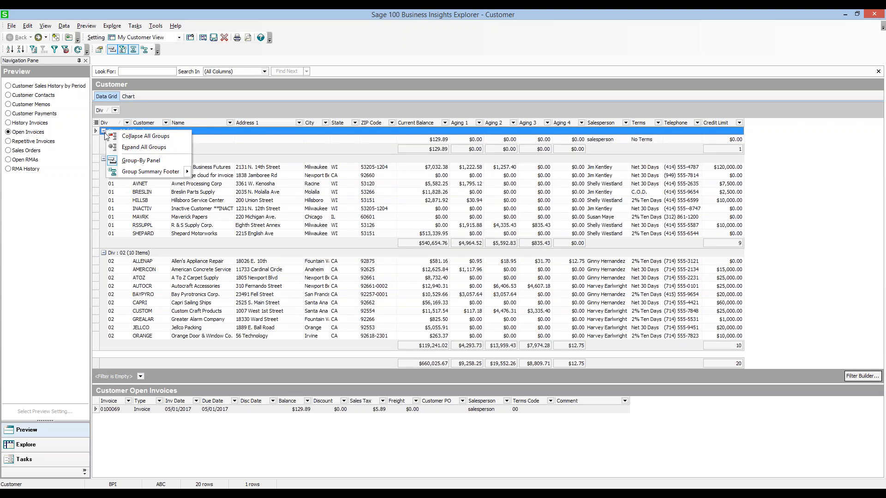
click(142, 137)
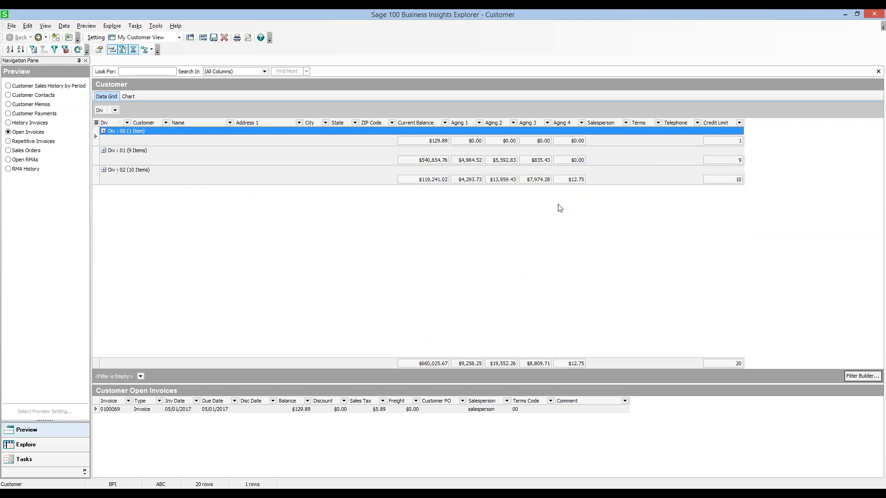
Step: View the print preview of the grouped Customer grid and close it
click(13, 26)
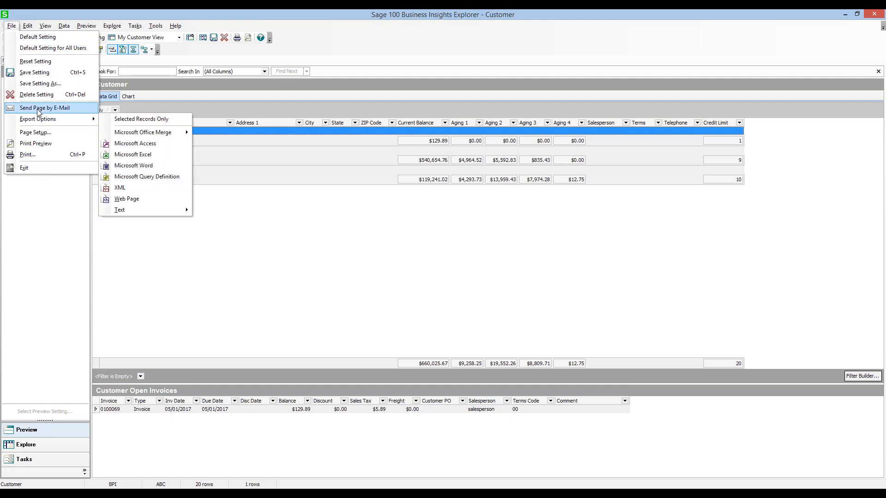
click(40, 149)
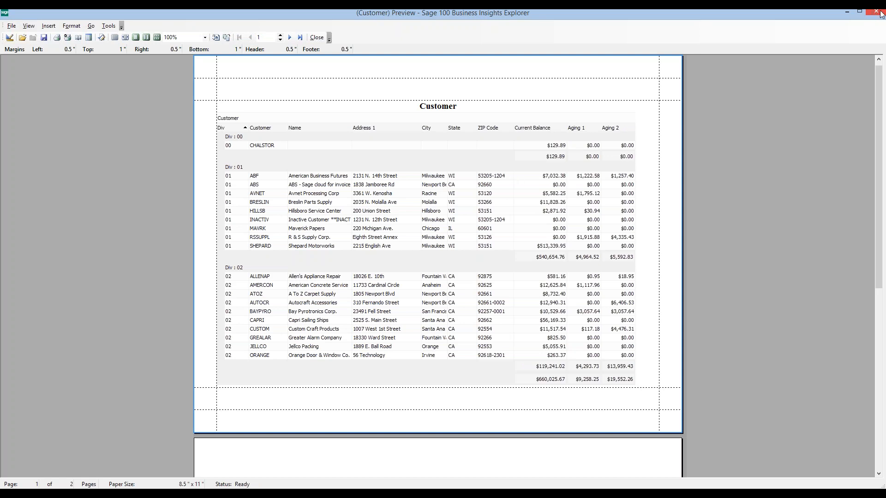
click(317, 37)
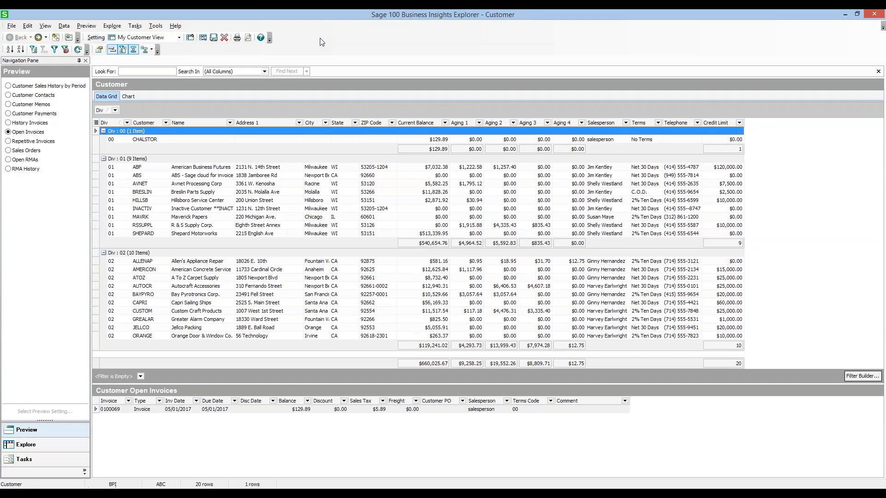
Step: Collapse all Div groups and export the Customer grid to Microsoft Excel
right_click(104, 133)
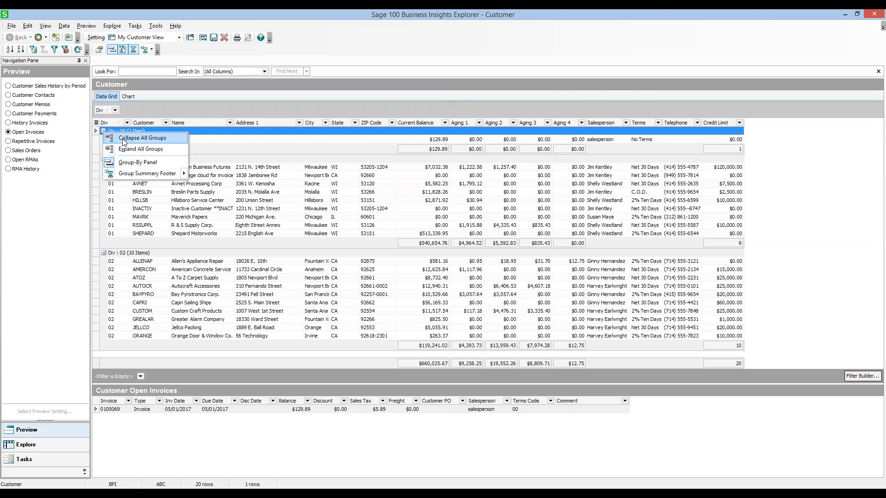
click(124, 139)
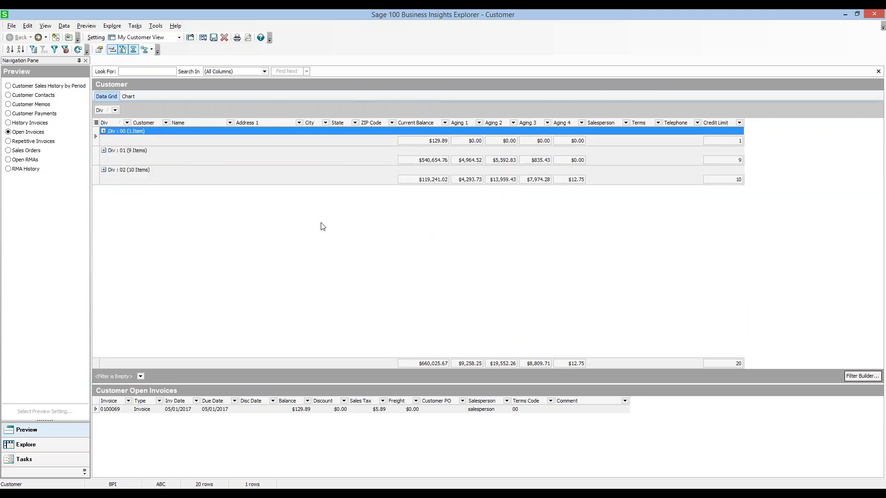
click(11, 27)
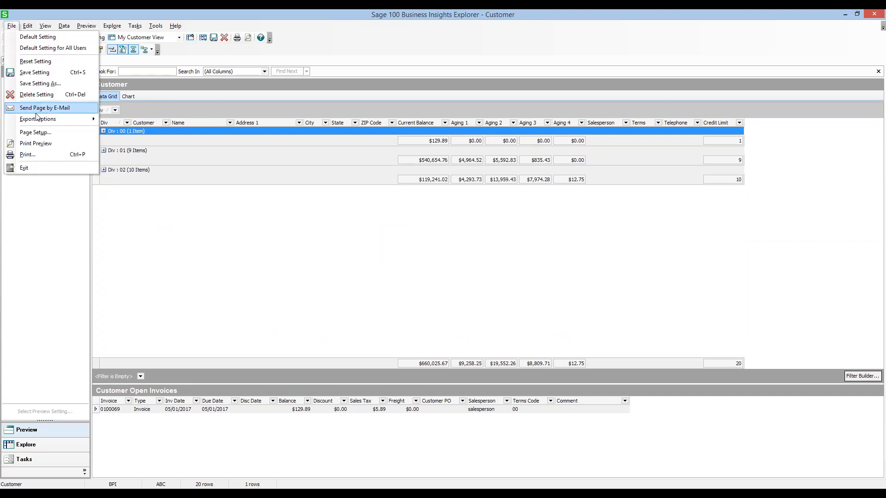
click(11, 27)
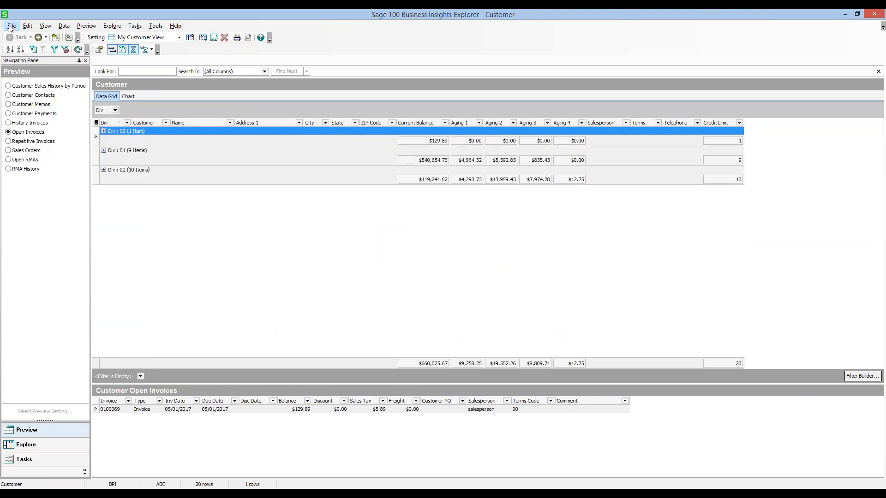
click(11, 27)
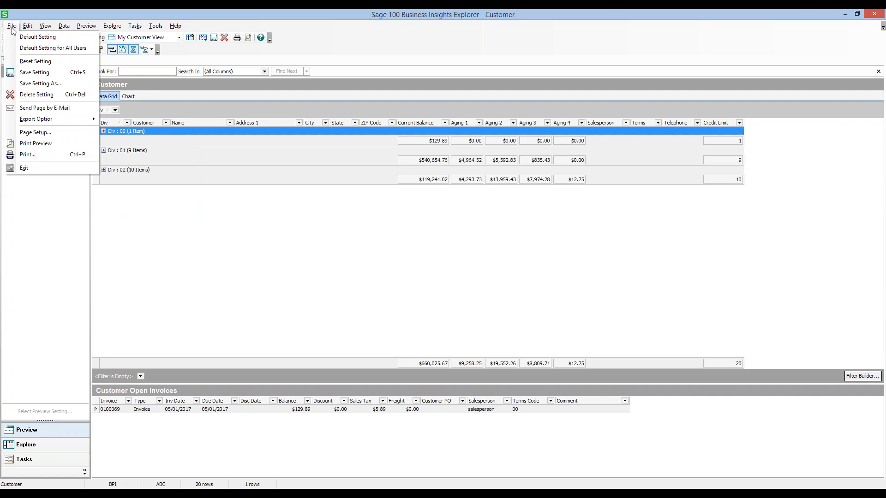
mouse_move(51, 125)
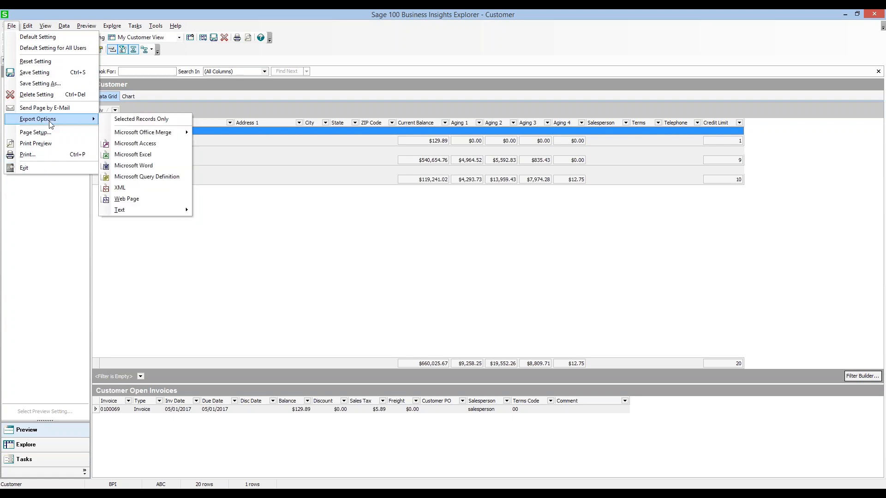
click(144, 155)
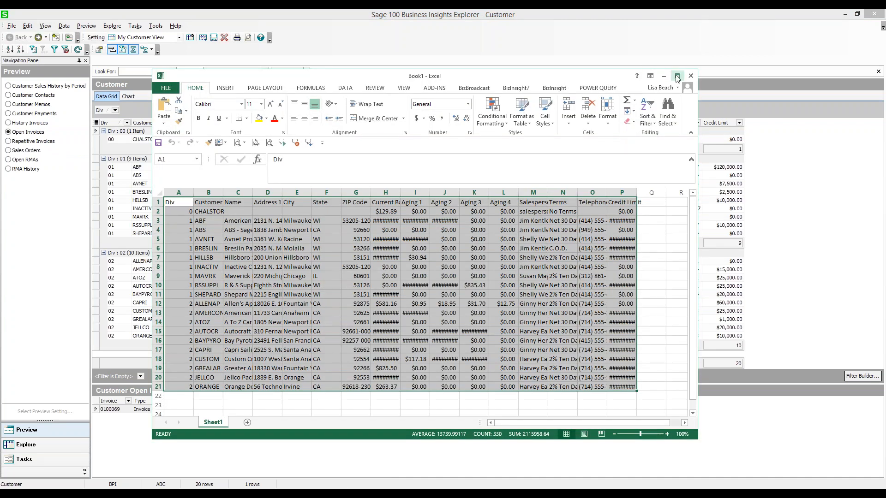
Step: Auto-fit all columns of the exported customer sheet in the maximized Excel window, and close the workbook without saving
click(677, 77)
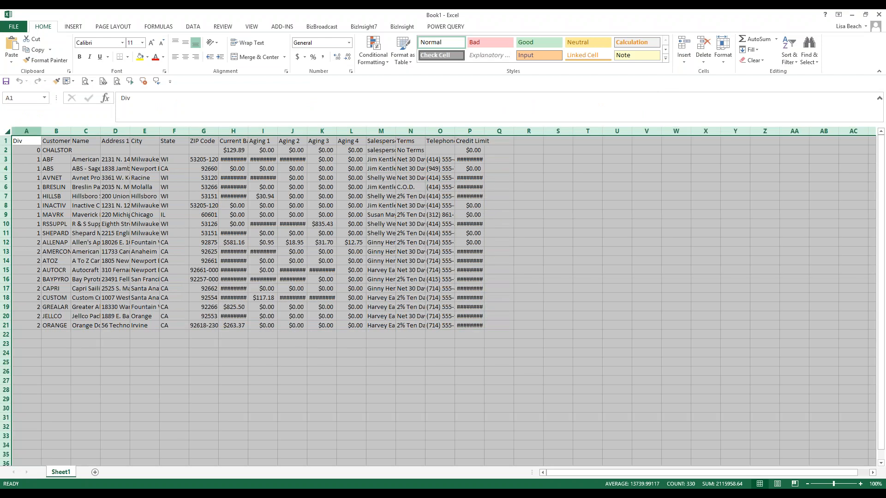
double_click(41, 131)
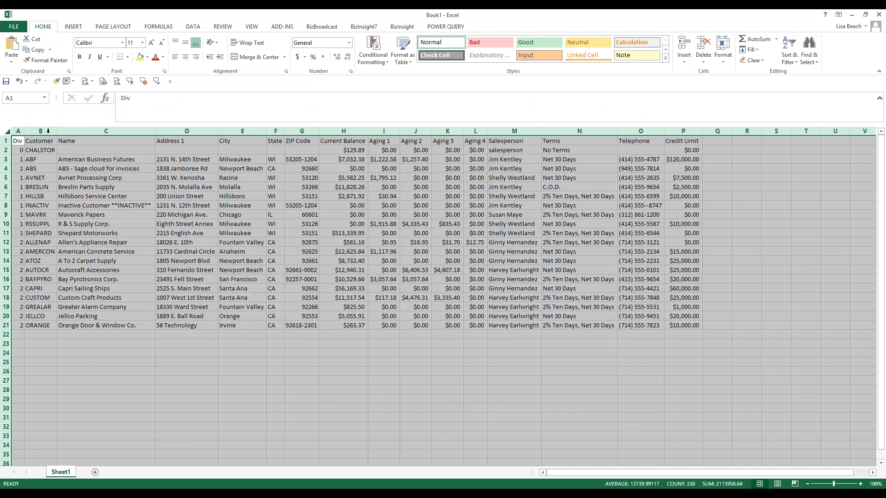
click(609, 203)
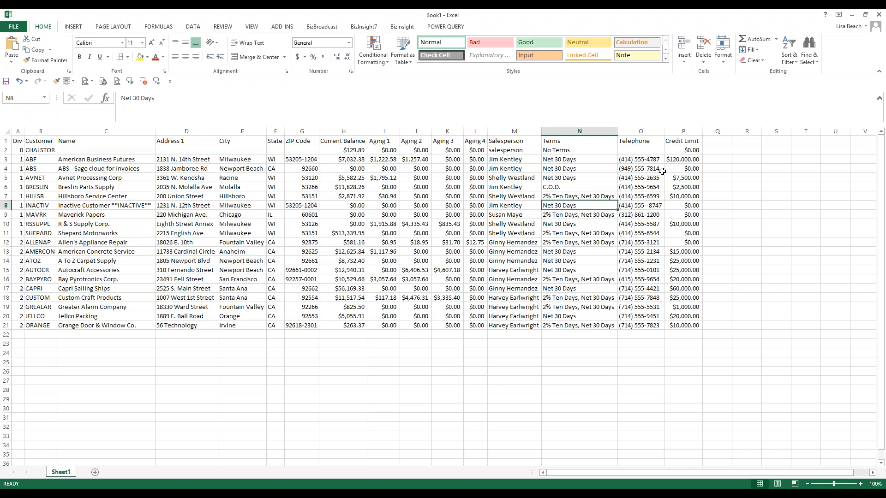
click(879, 15)
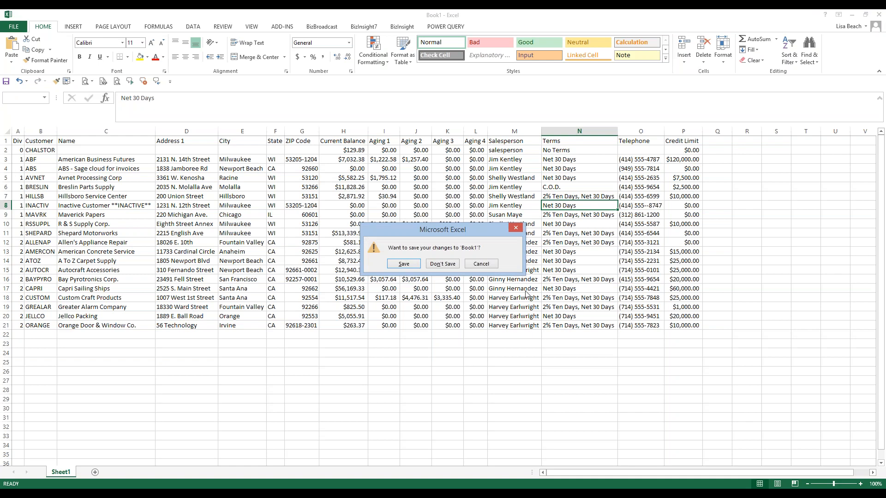
click(442, 264)
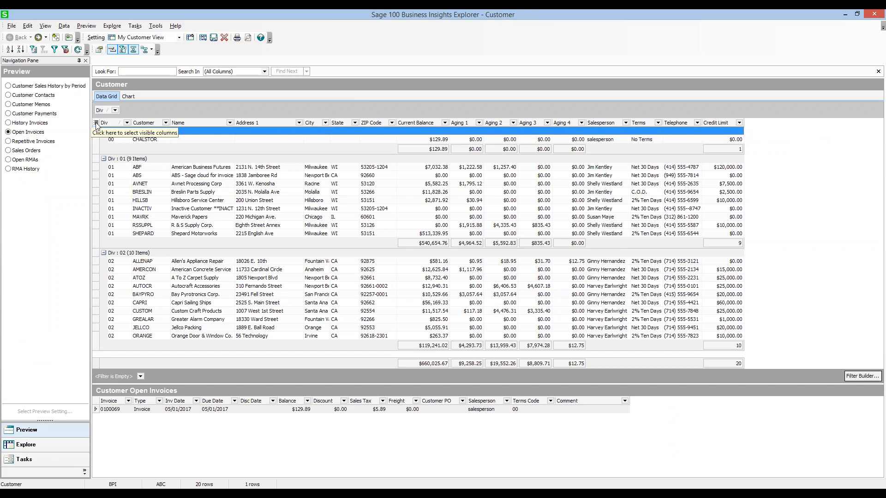
Step: Collapse all Div groups again in the Customer grid of Business Insights Explorer
right_click(103, 132)
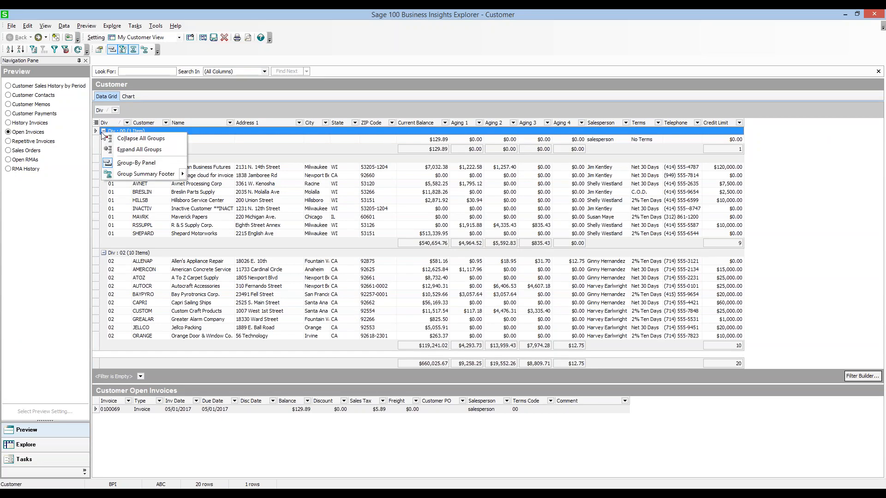
click(142, 139)
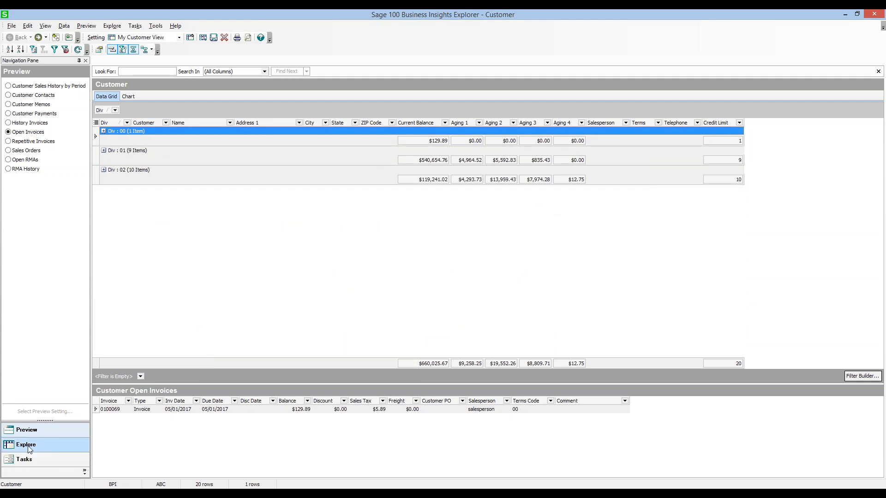
Step: Open the Enter Cash Receipts task from the Customer view's task list and close its batch window
click(28, 460)
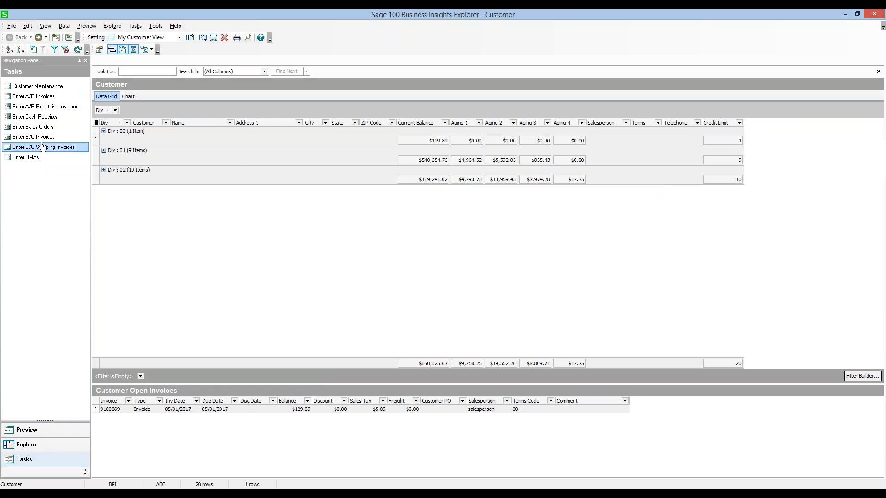
click(36, 118)
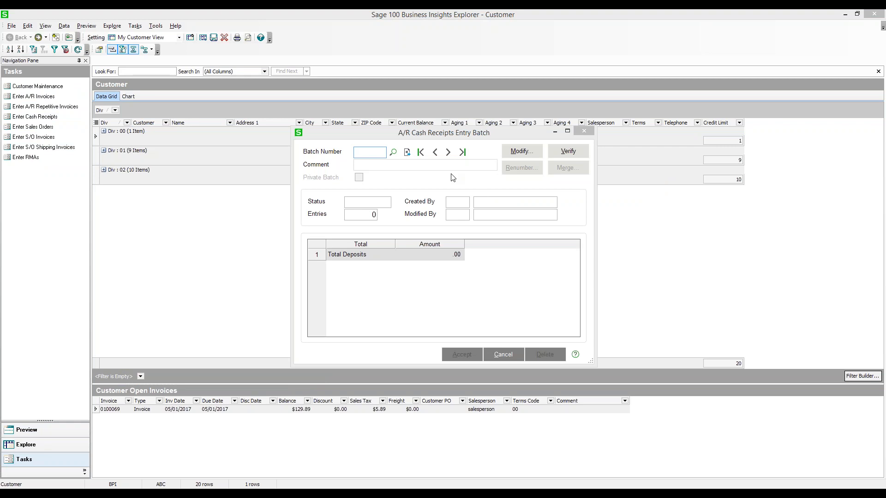
click(584, 132)
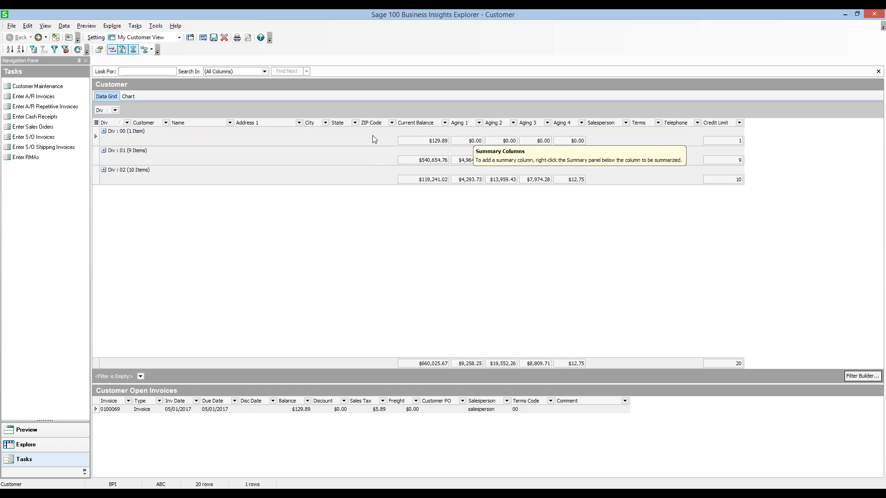
Step: Add State as a second grouping level under Div in the Customer grid, and remove it again
click(356, 132)
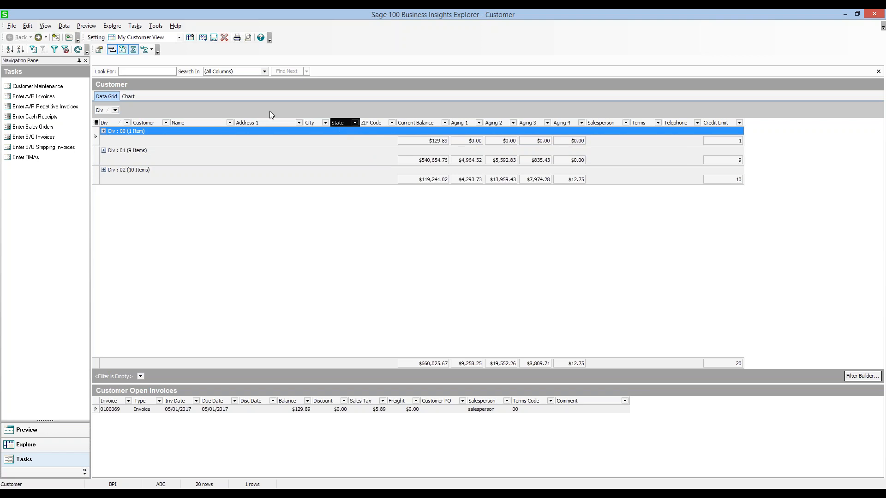
drag(269, 110, 270, 111)
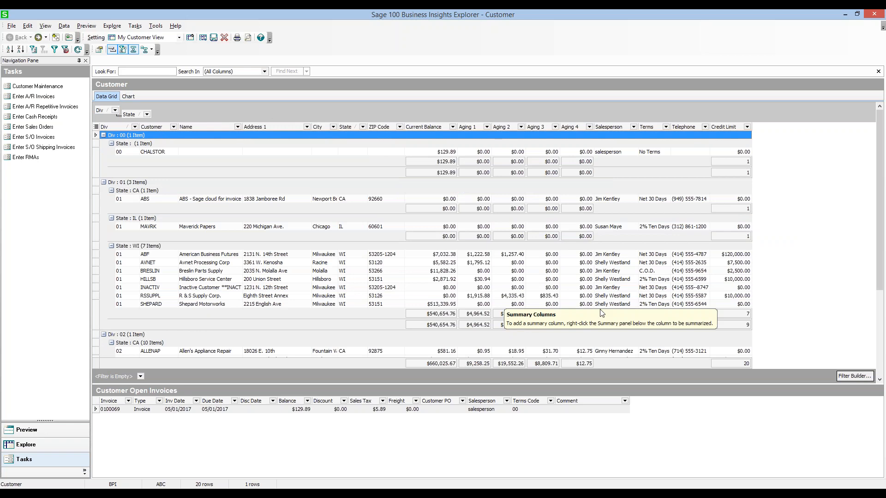
drag(131, 117, 326, 67)
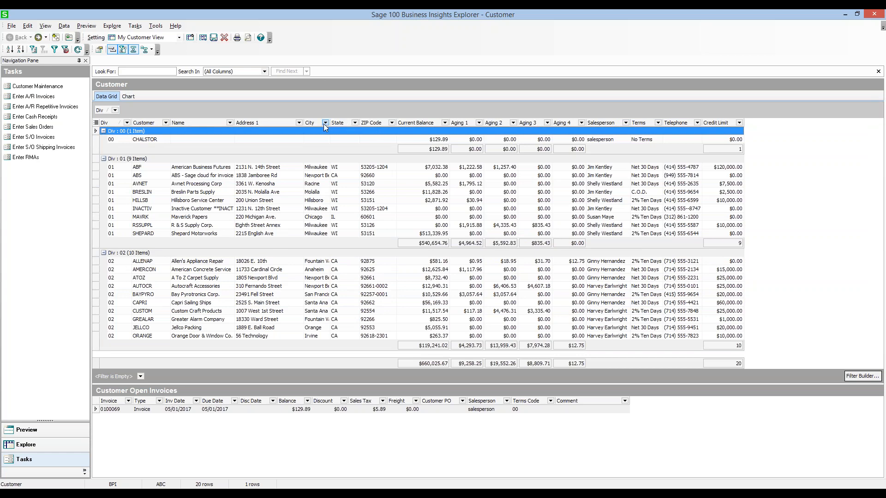
Step: Group the Customer grid by State as the outer level with Div nested beneath it
drag(256, 109, 255, 110)
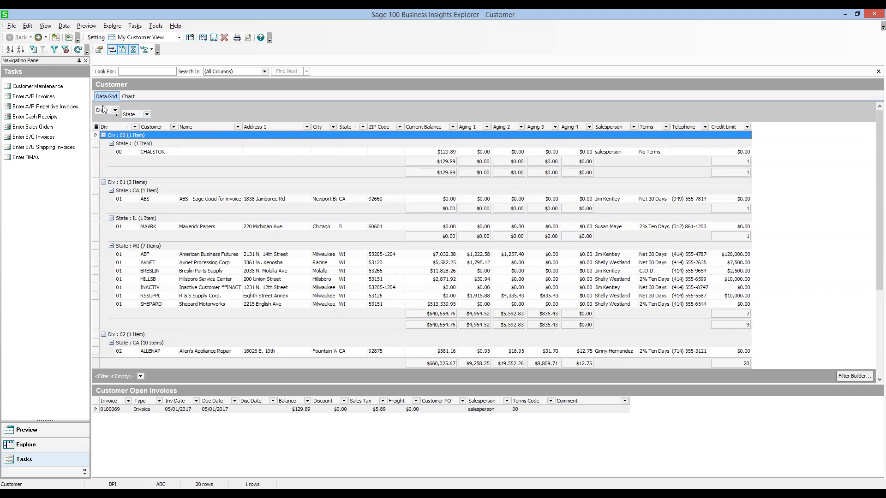
drag(150, 122, 159, 124)
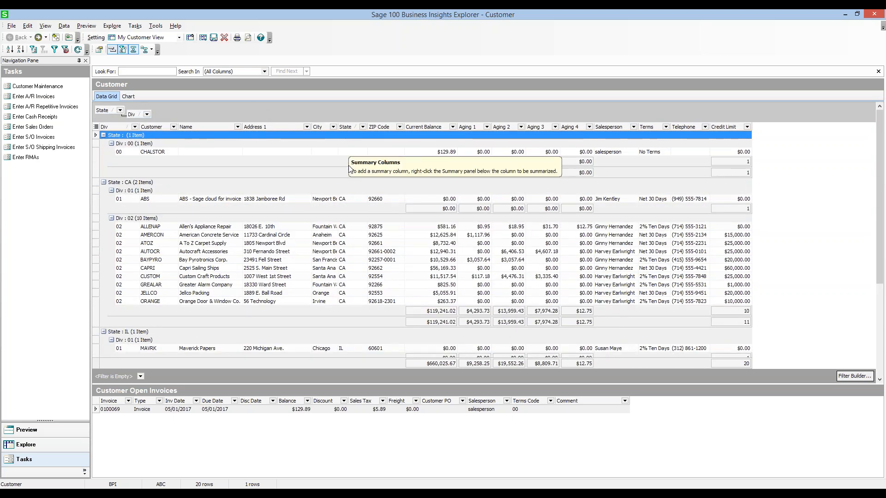
Step: Remove the State grouping level from the Customer grid, leaving it grouped by Div only
click(109, 111)
drag(184, 106, 233, 85)
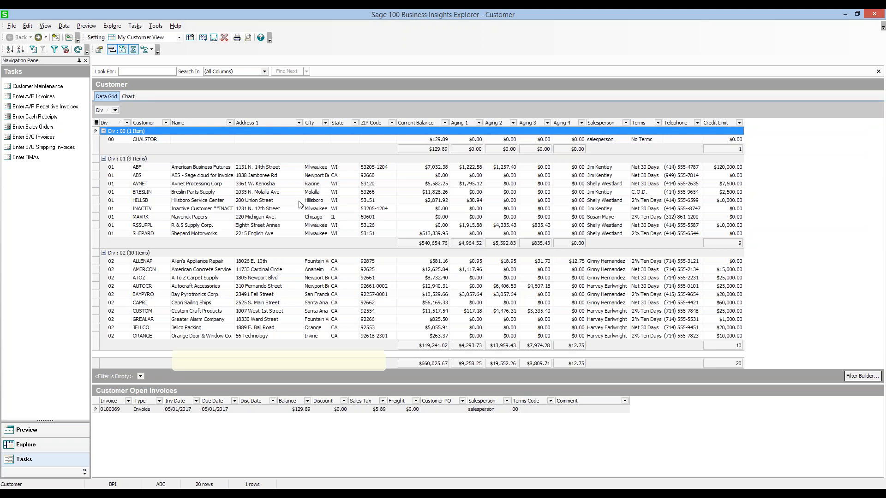
Step: Filter the Customer grid to customers in state CA, and restore all states
click(354, 123)
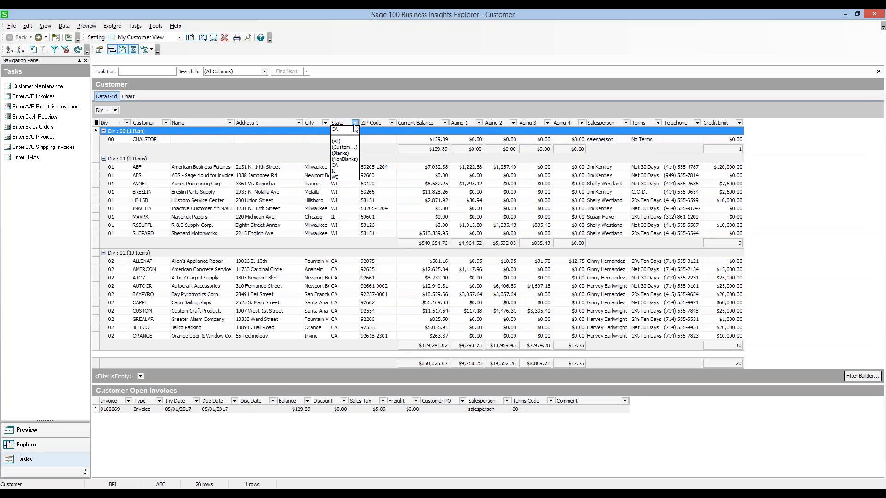
click(337, 166)
click(355, 122)
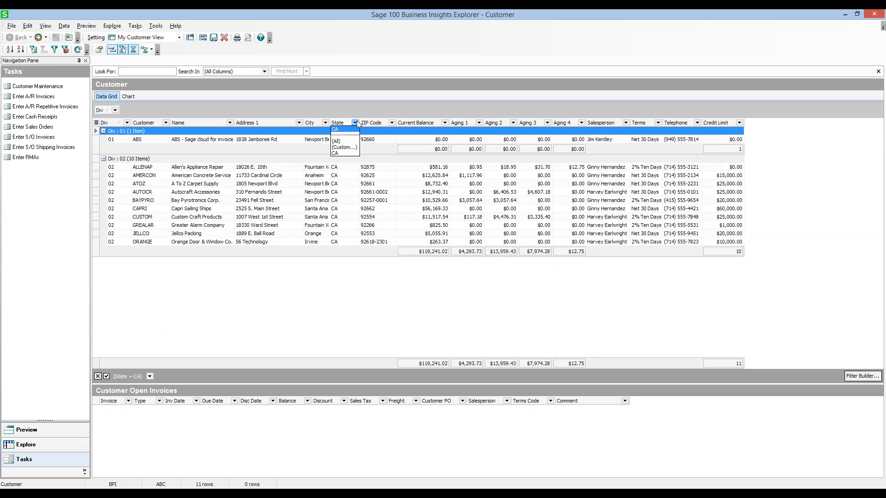
click(346, 142)
Step: Filter the Customer grid to customers in state WI, and clear the State filter again
click(355, 123)
click(342, 178)
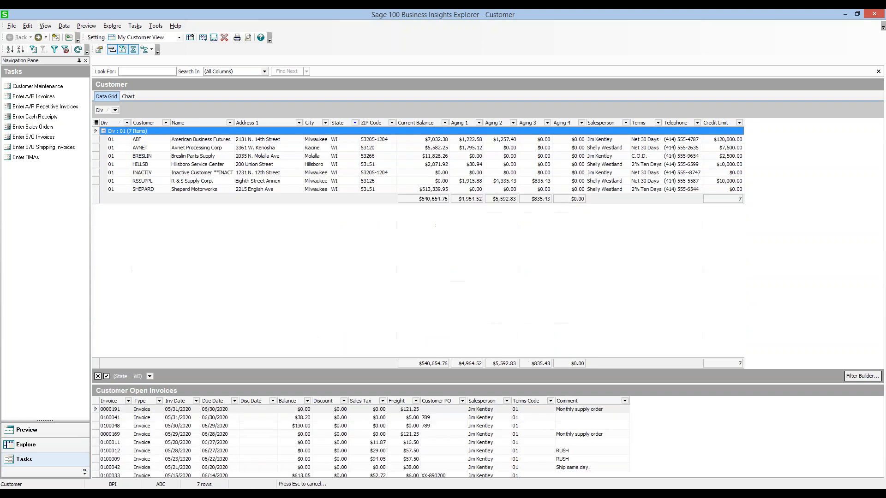
click(355, 122)
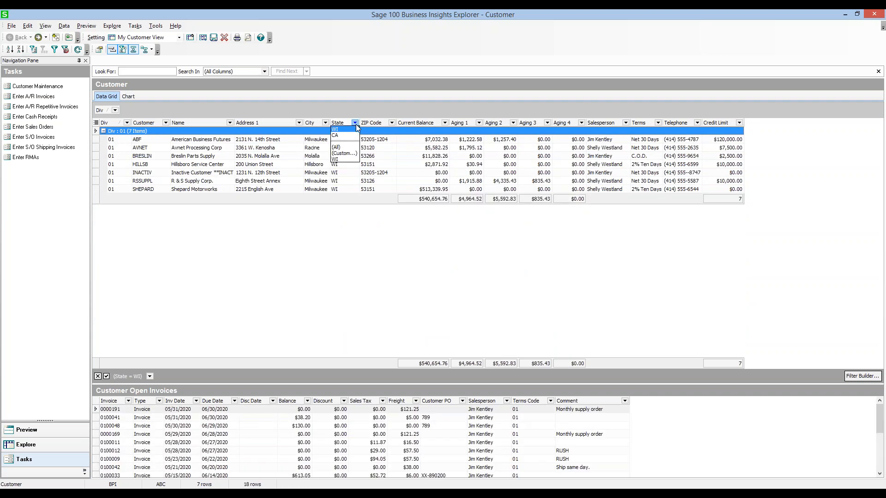
click(345, 143)
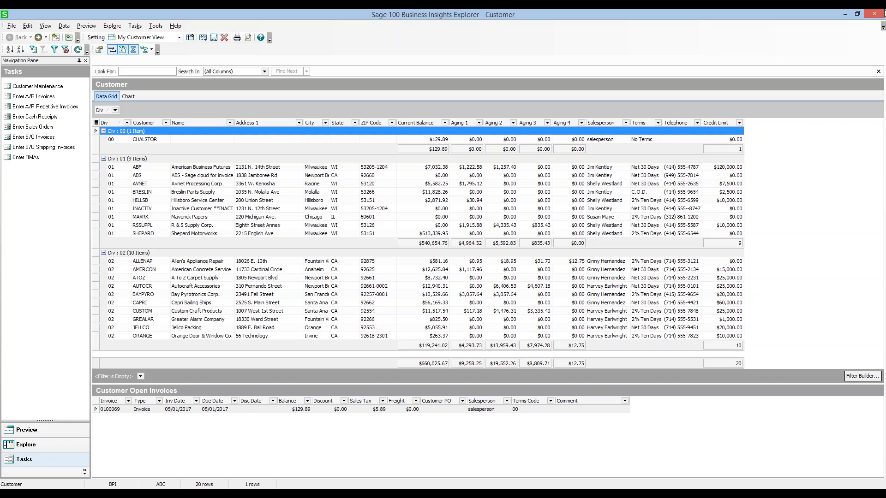
Step: Close the Customer view without saving its changed setting, and load the Customer History Invoices view with its data
click(875, 15)
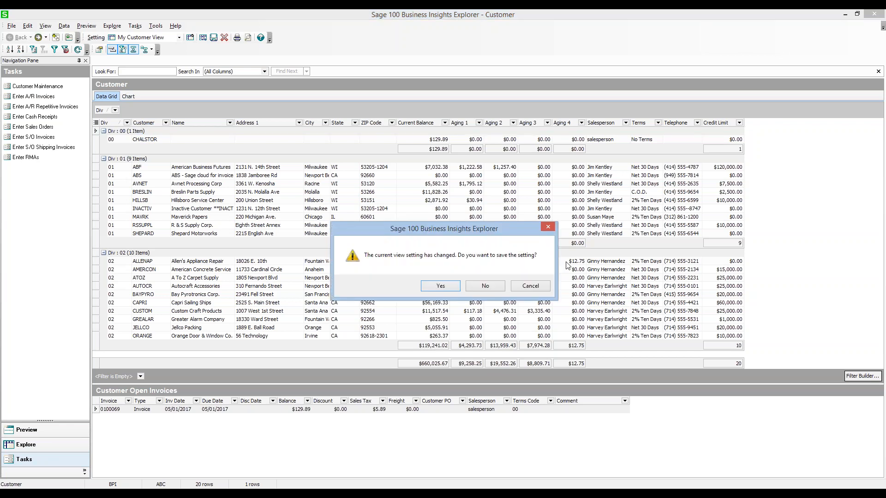
click(490, 286)
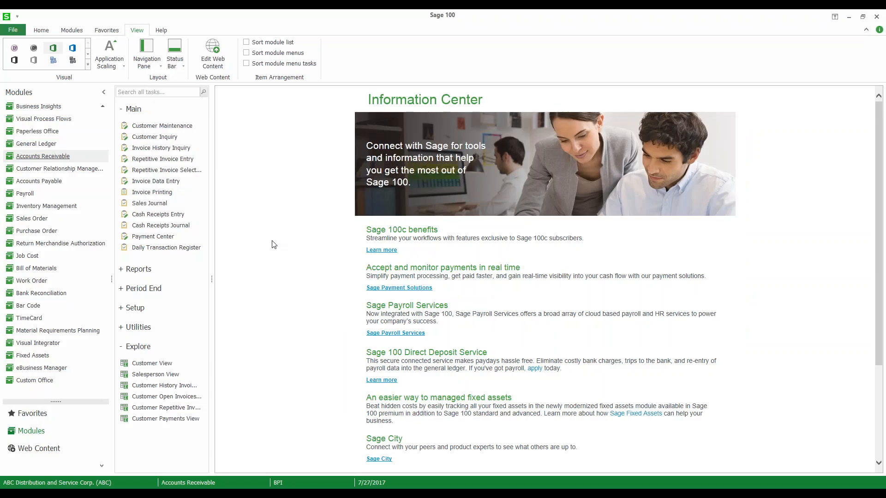
click(183, 389)
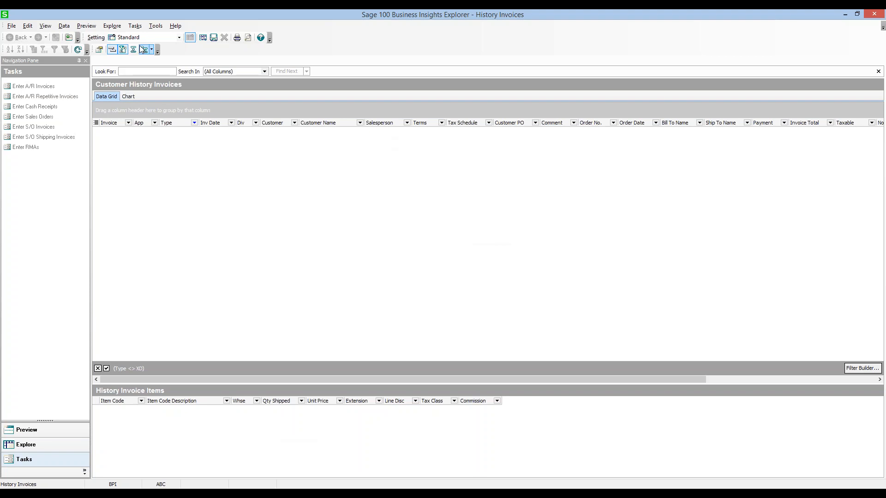
click(79, 50)
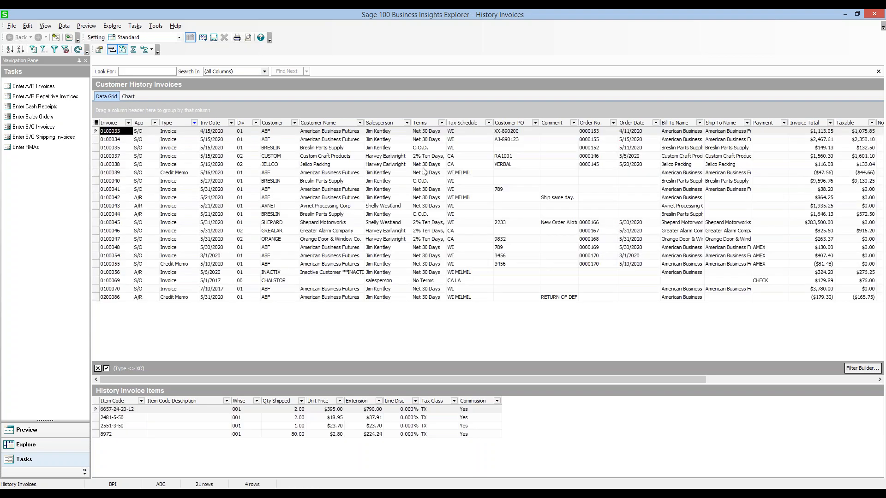
Step: Remove the Salesperson, Tax Schedule, Customer PO, Comment, Order No. and Order Date columns from the Customer History Invoices grid
click(379, 123)
drag(379, 123, 344, 99)
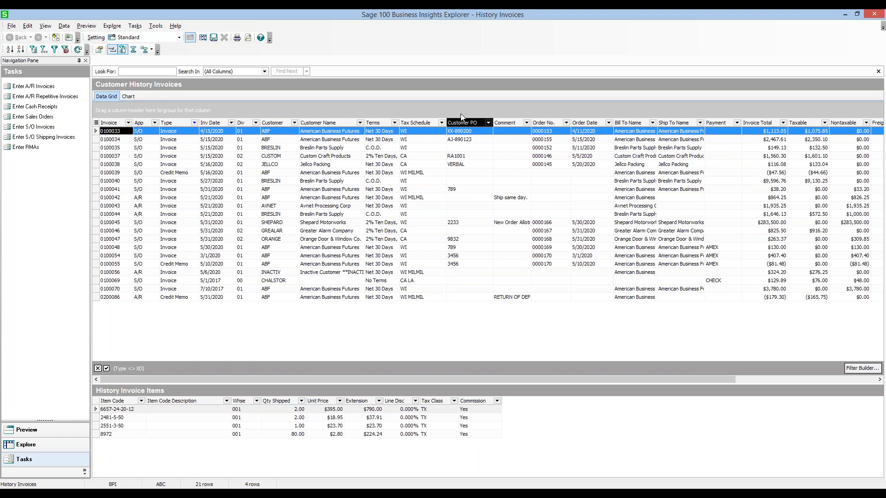
drag(462, 126, 459, 95)
drag(418, 123, 427, 62)
drag(412, 110, 404, 56)
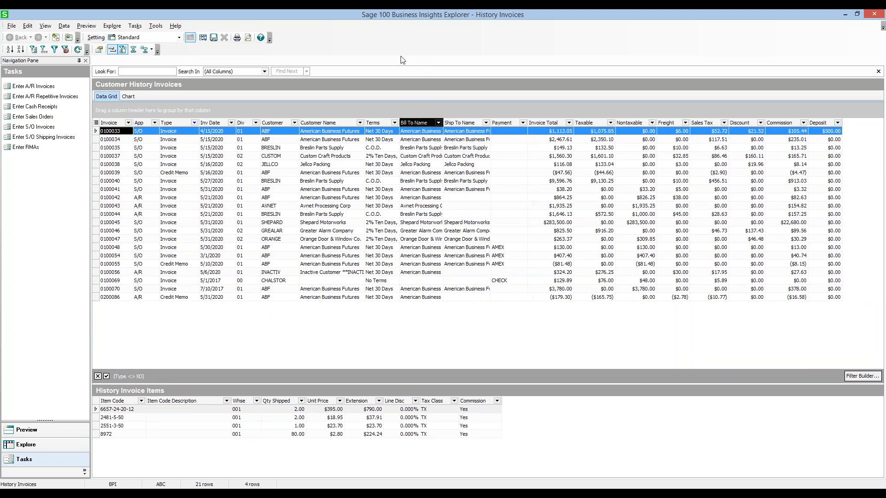
Step: Remove the Bill To Name, Ship To Name, Payment, Freight, Commission, Deposit and App columns from the history invoices grid
drag(412, 126, 404, 60)
click(425, 130)
drag(425, 125, 414, 73)
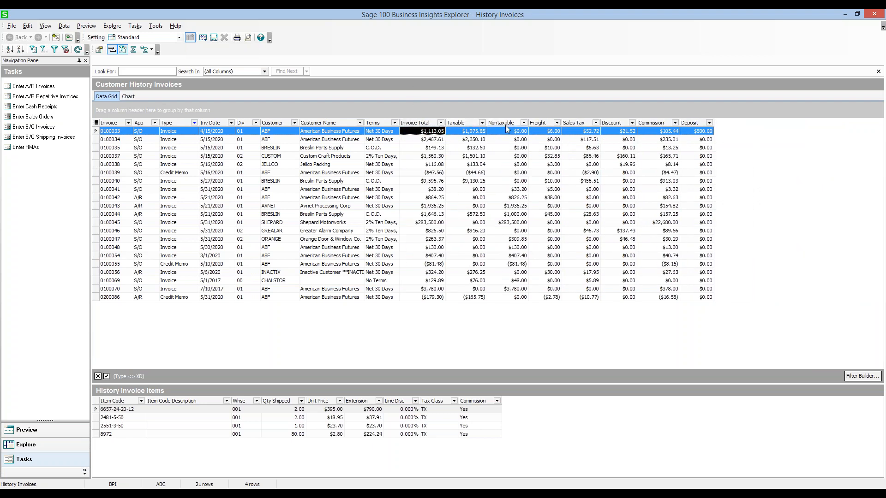
drag(544, 123, 543, 88)
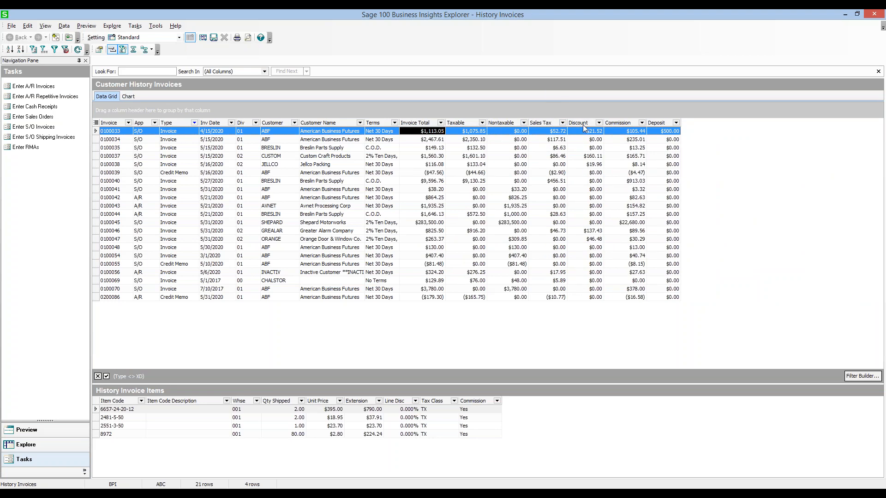
drag(622, 121, 609, 72)
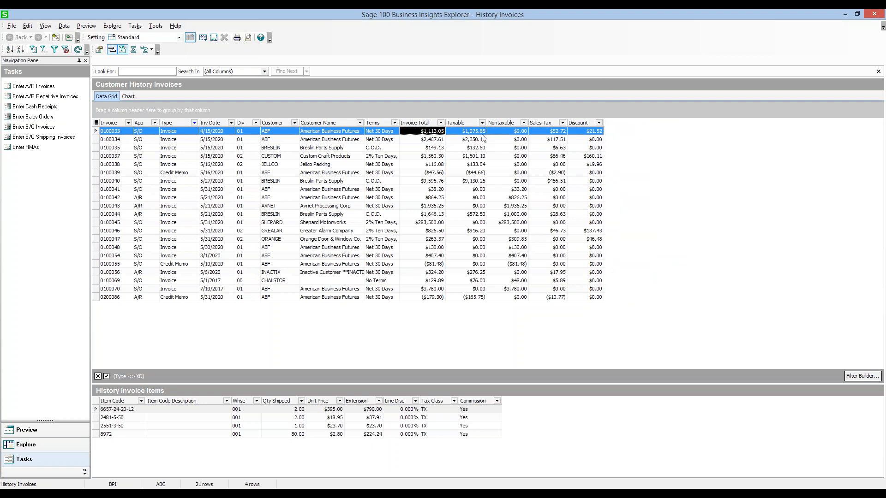
drag(141, 125, 259, 79)
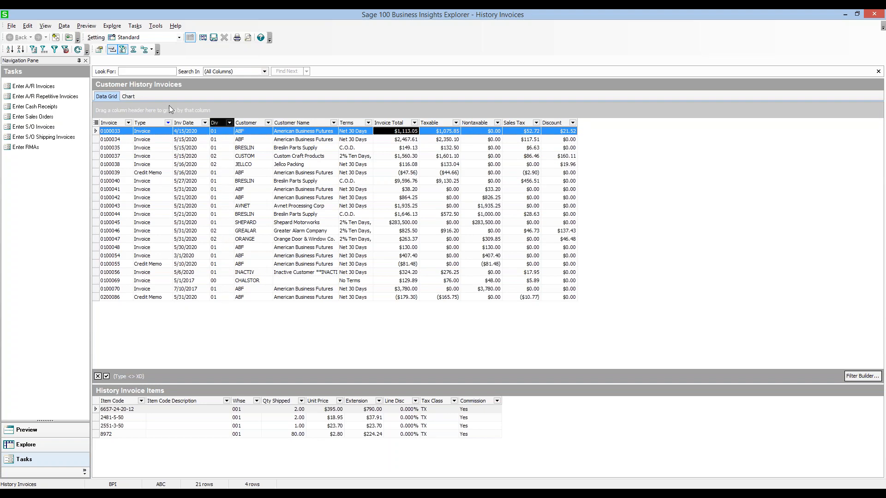
Step: Group the history invoices by Div, and show the grand summary footer and the group footers
drag(169, 106, 169, 106)
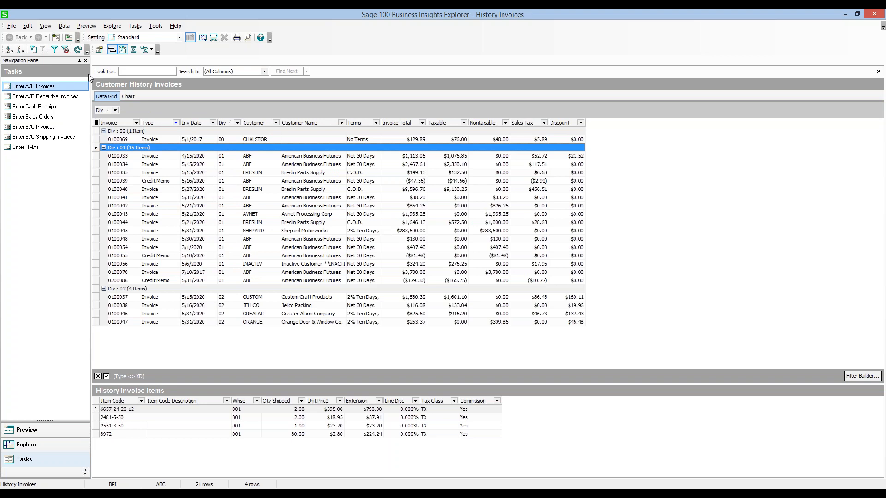
click(143, 51)
click(143, 52)
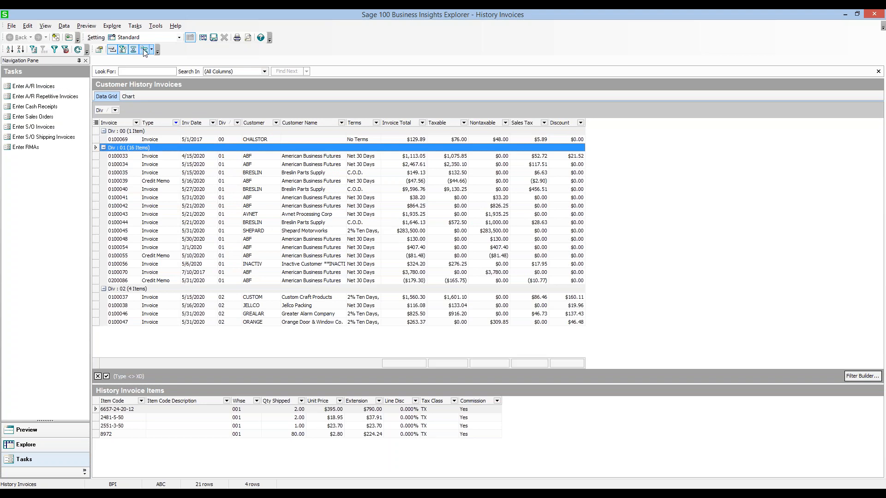
Step: Add Sum totals to the Div group footers for Invoice Total, Taxable, Nontaxable, Sales Tax and Discount
click(412, 153)
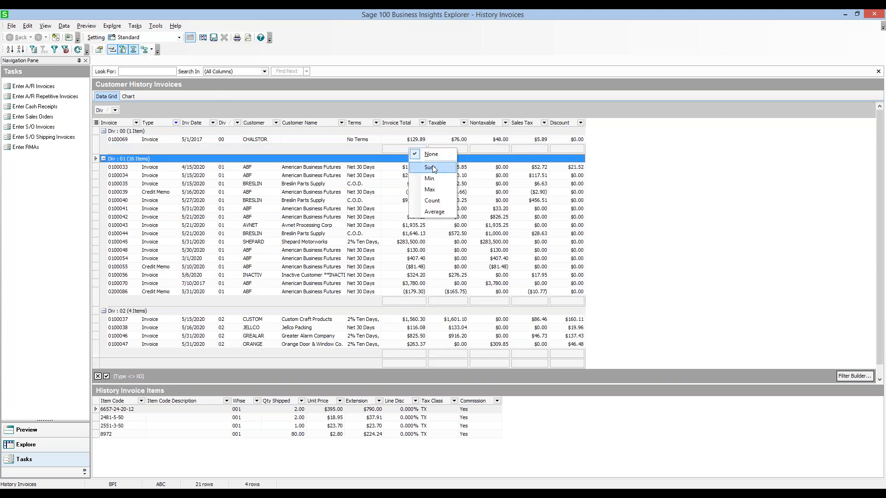
click(429, 167)
right_click(462, 151)
click(478, 168)
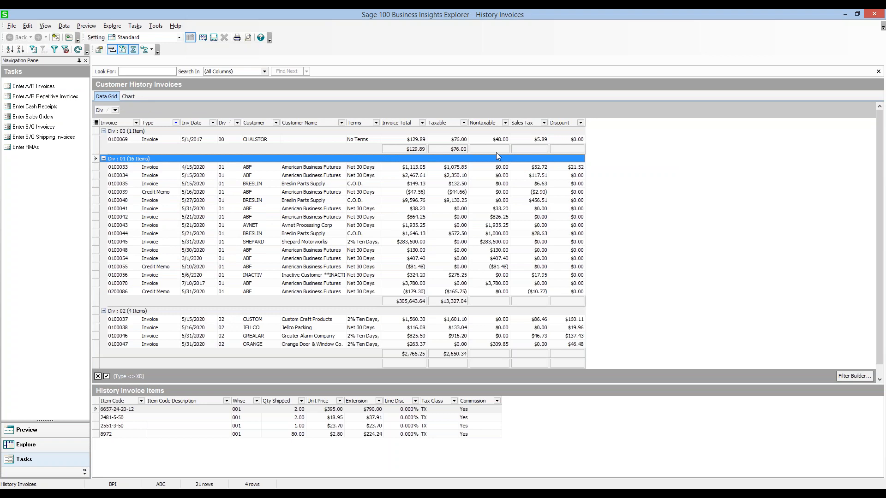
right_click(500, 150)
click(520, 168)
right_click(535, 150)
click(562, 168)
right_click(575, 150)
click(585, 167)
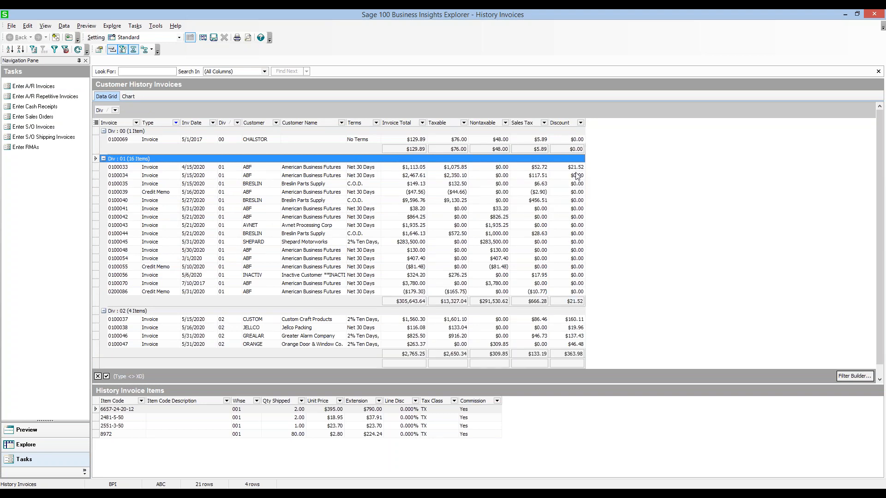
Step: Add Sum grand totals to the grid's overall summary footer for Invoice Total, Taxable, Nontaxable, Sales Tax and Discount
right_click(417, 364)
click(434, 381)
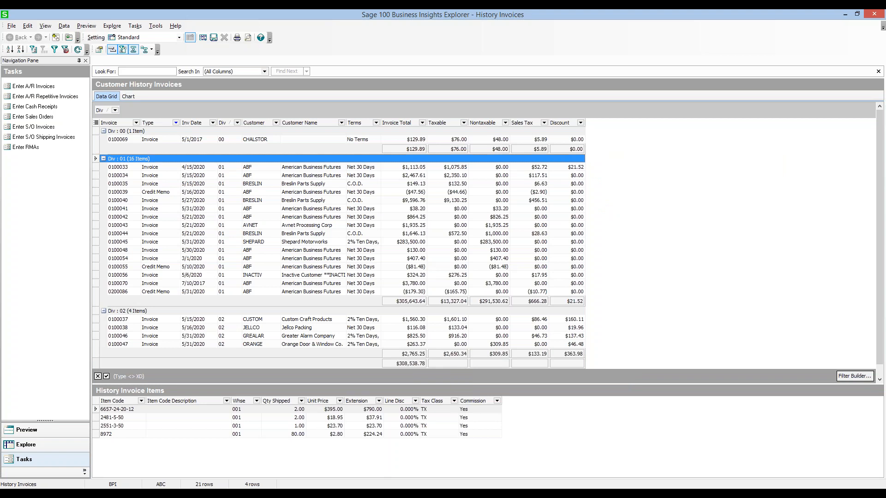
right_click(454, 364)
click(471, 382)
right_click(489, 366)
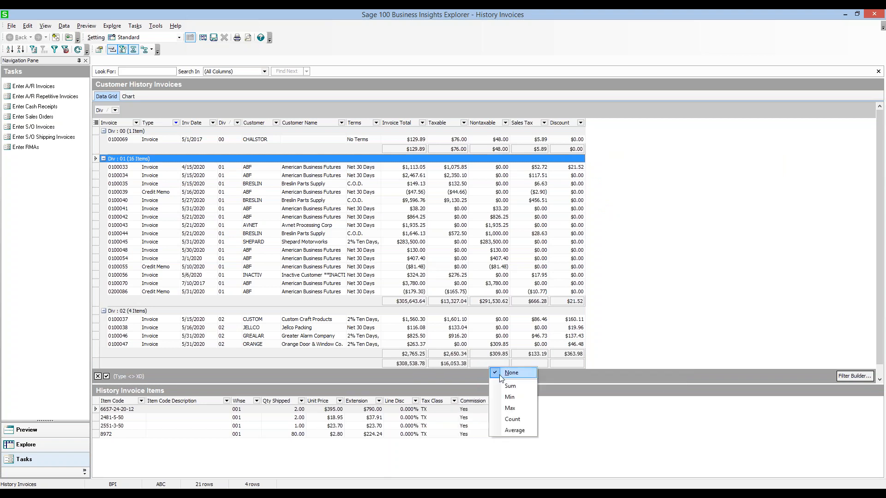
click(503, 381)
right_click(542, 363)
click(560, 381)
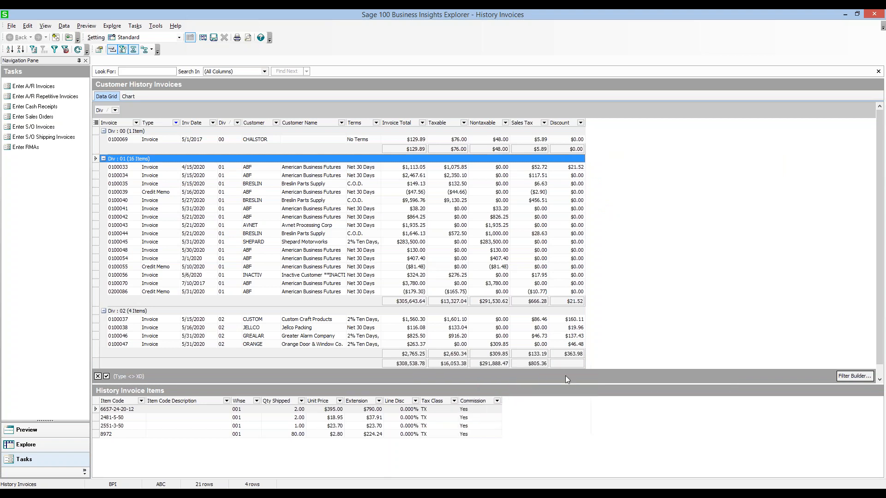
right_click(575, 364)
click(584, 391)
click(213, 123)
click(205, 136)
click(435, 250)
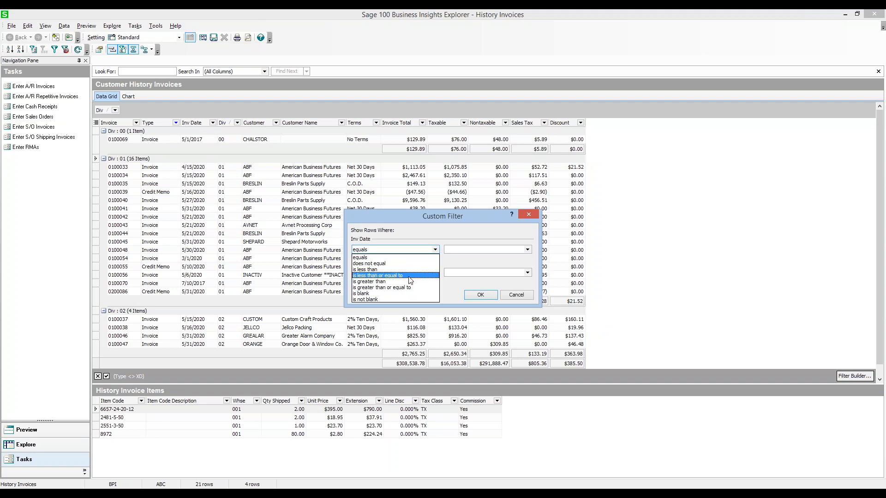
click(422, 277)
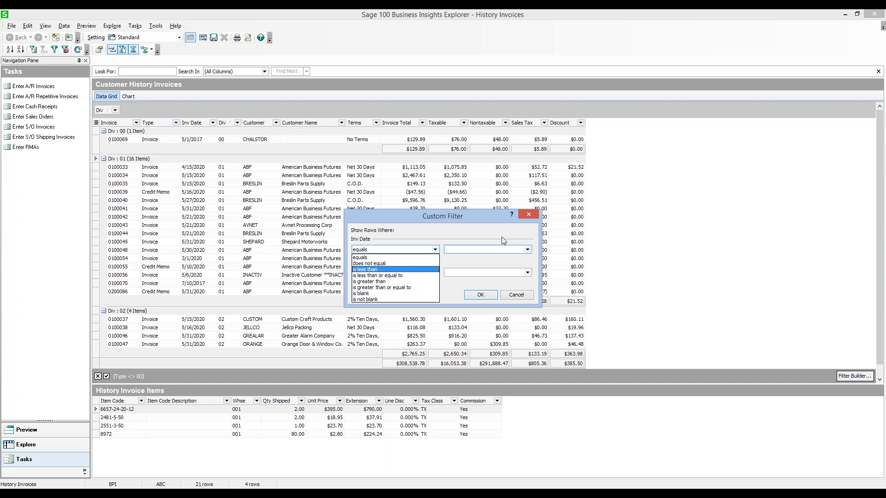
click(529, 216)
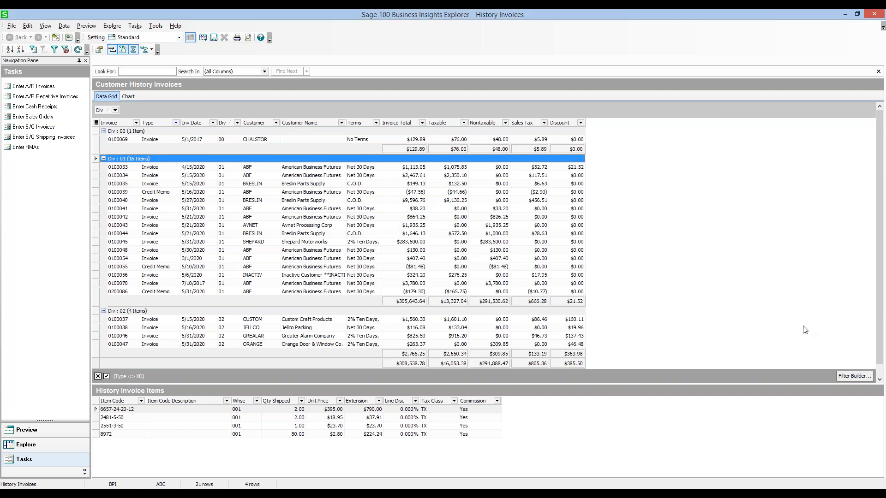
Step: Add a new Filter Builder condition for the history invoices based on the Inv Date field
click(855, 378)
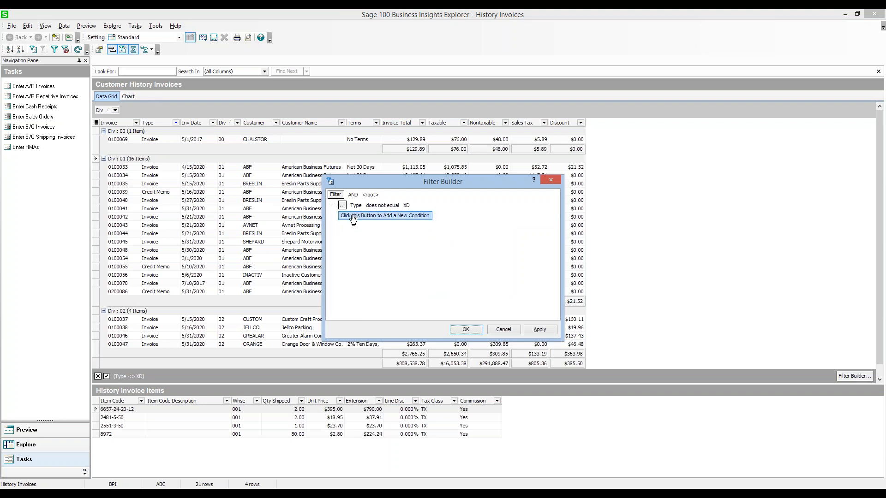
click(350, 217)
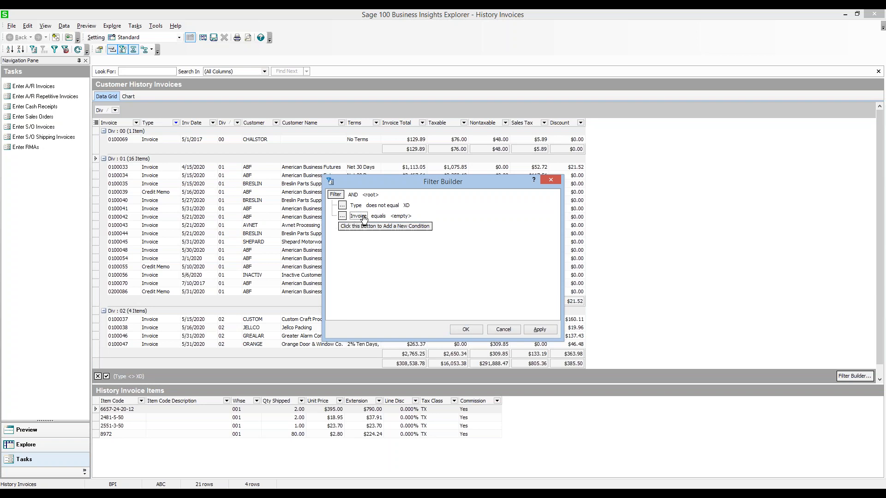
click(364, 217)
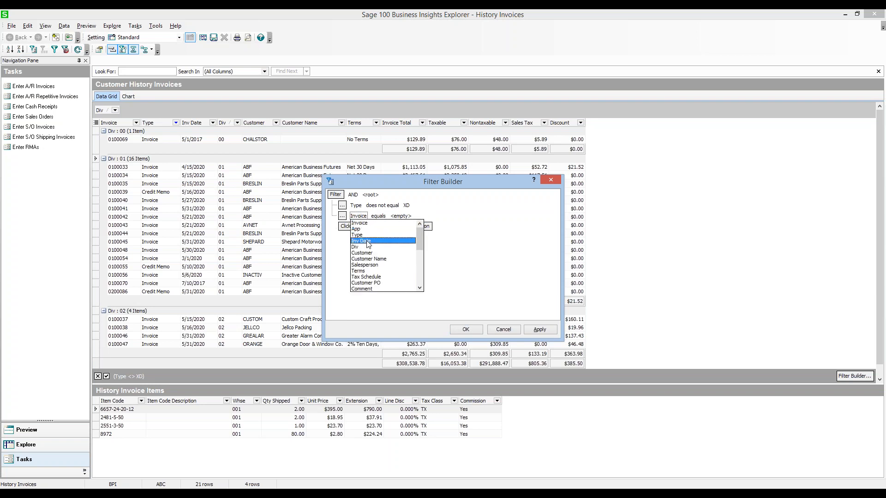
click(368, 245)
Step: Set the operator of the Inv Date filter condition to "is this month"
click(382, 216)
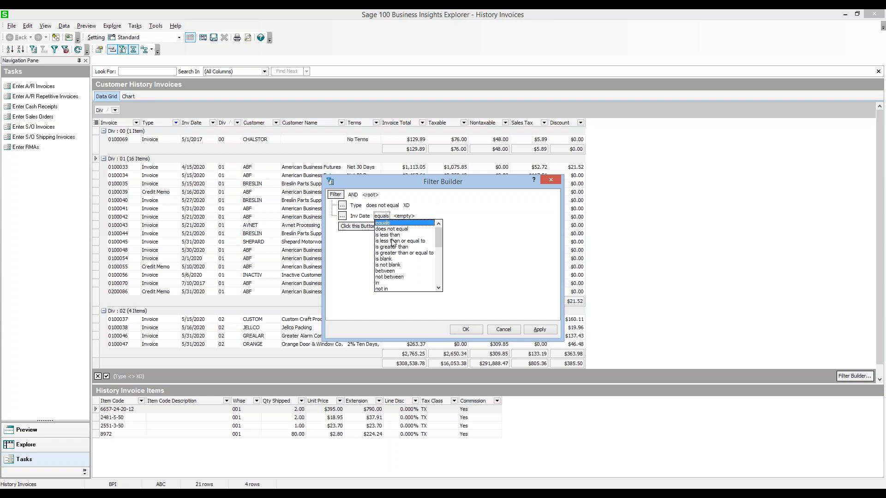
click(408, 222)
click(408, 216)
click(423, 216)
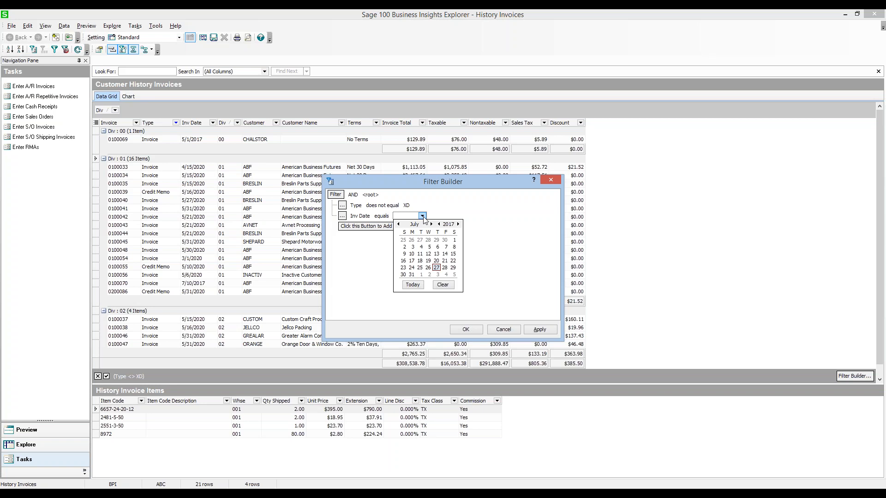
click(423, 216)
click(383, 217)
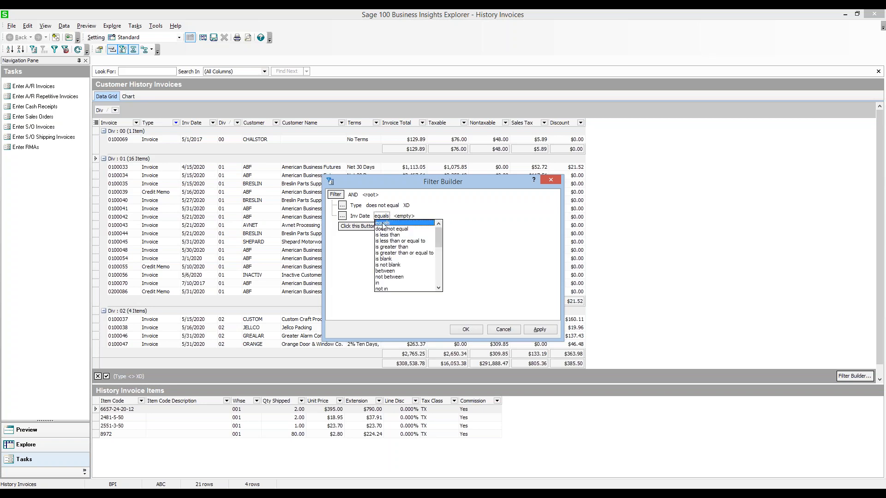
drag(437, 247, 440, 260)
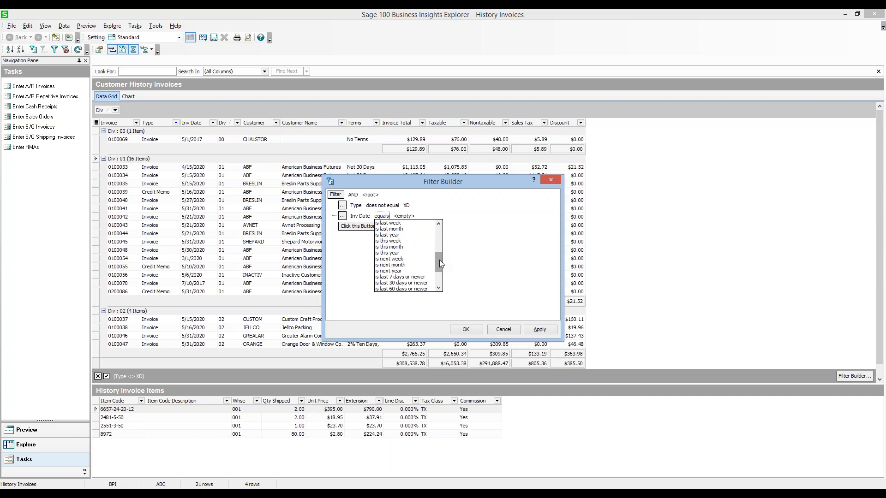
click(415, 247)
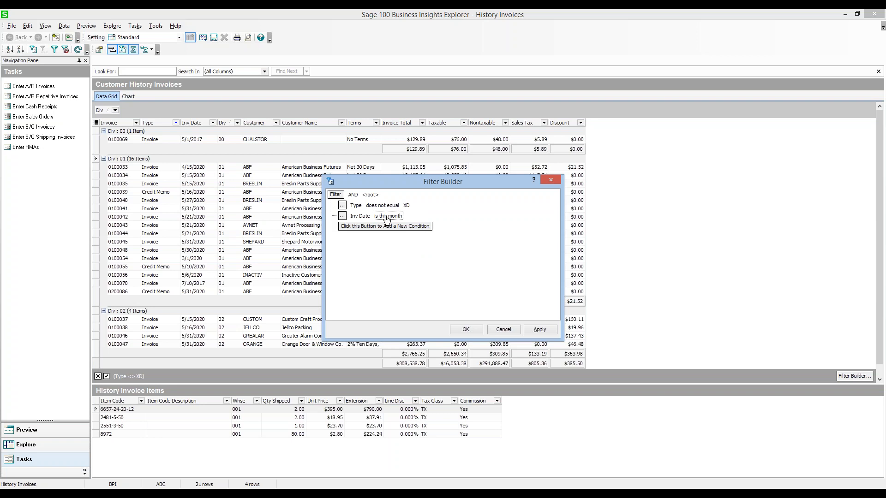
Step: Apply the filter conditions to the history invoices and close the Filter Builder
click(540, 330)
click(483, 331)
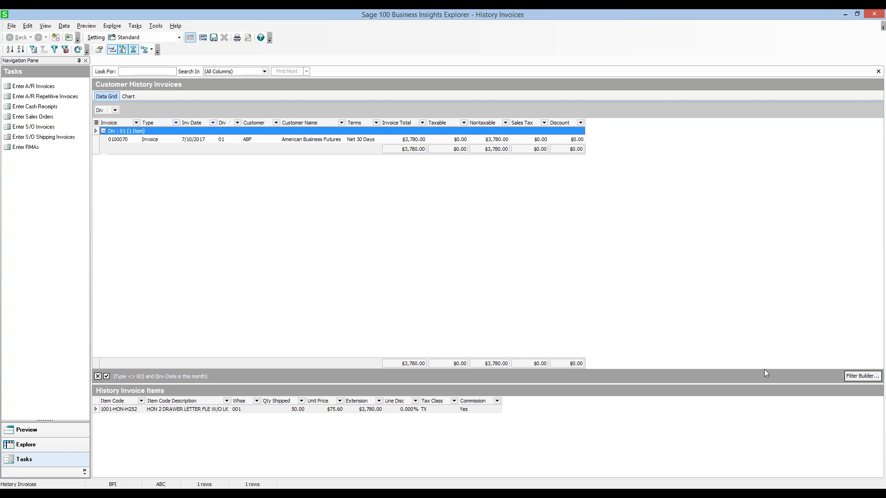
Step: Reopen the Filter Builder and review the date operators available for the Inv Date condition, keeping the current one
click(855, 378)
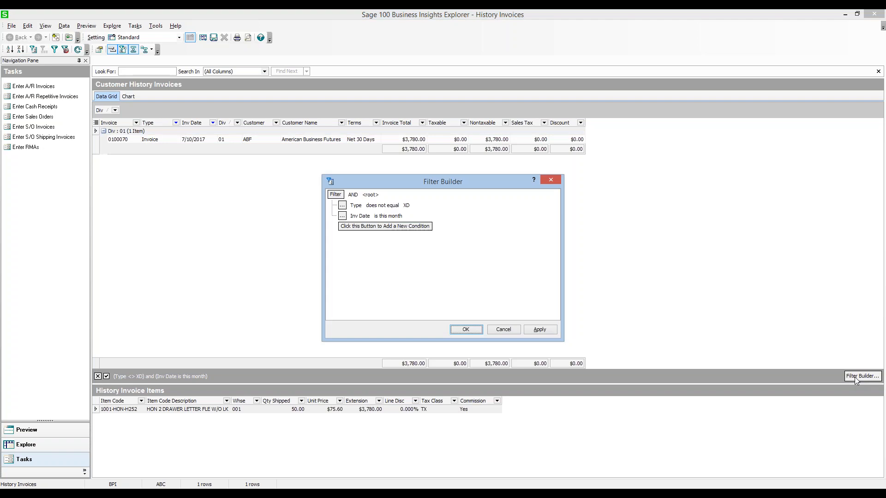
click(391, 216)
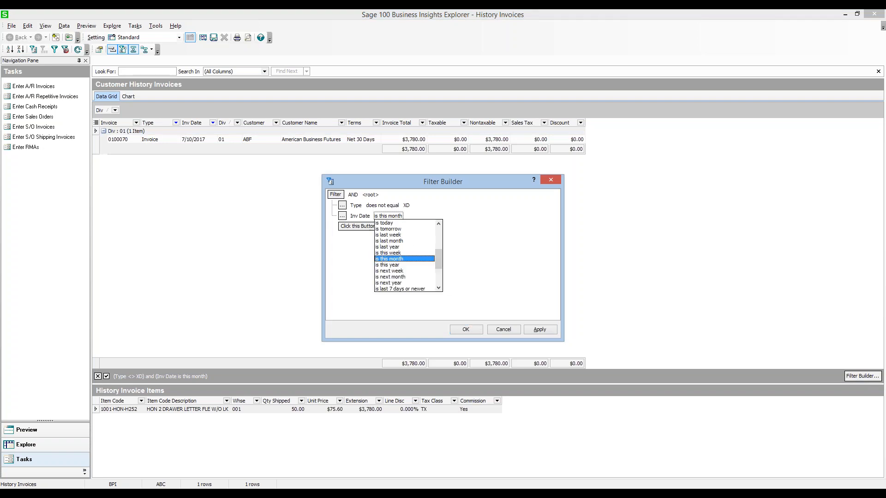
click(439, 288)
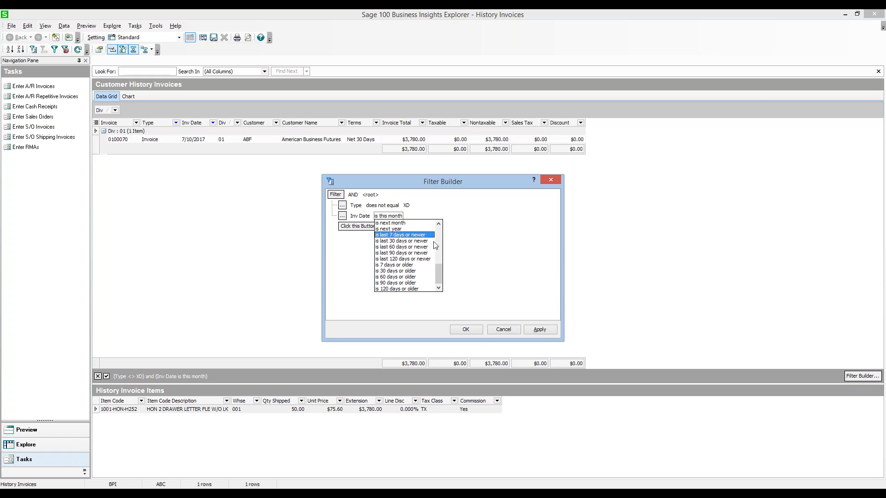
drag(439, 274, 441, 247)
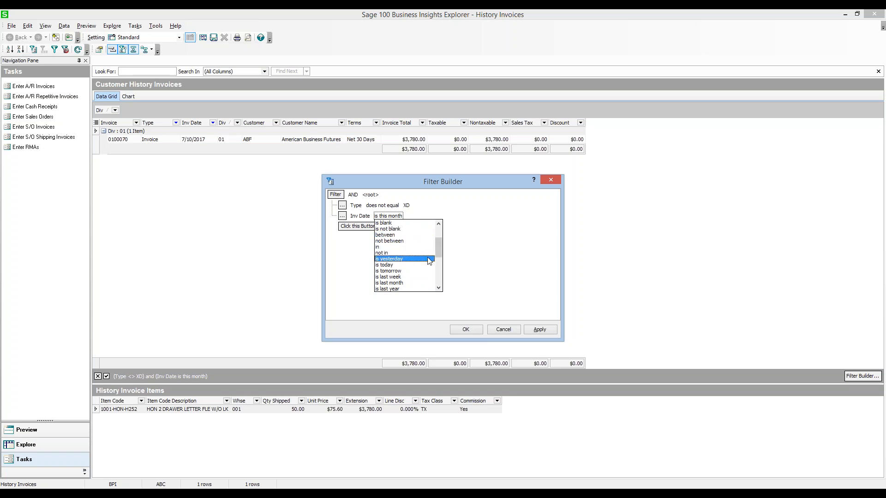
click(439, 287)
click(439, 287)
click(439, 288)
click(439, 287)
click(438, 288)
click(440, 288)
click(440, 288)
click(440, 288)
click(487, 215)
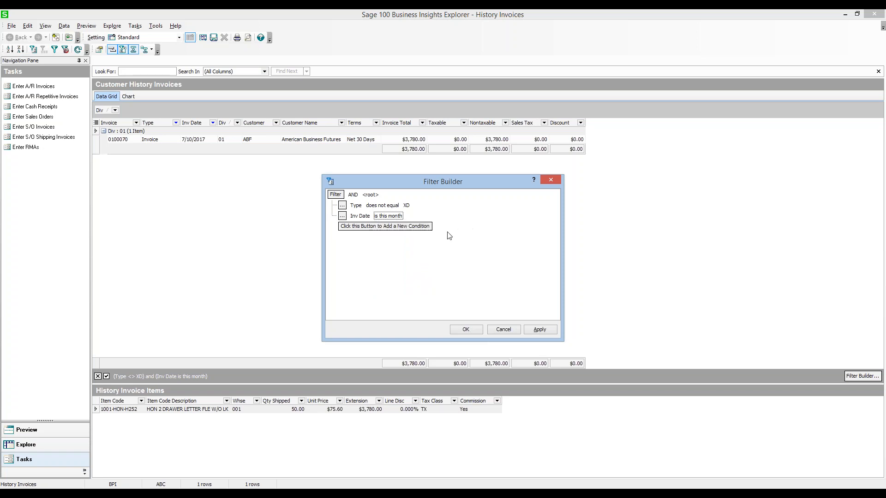
Step: Add a new filter condition based on the Invoice Total field
click(362, 226)
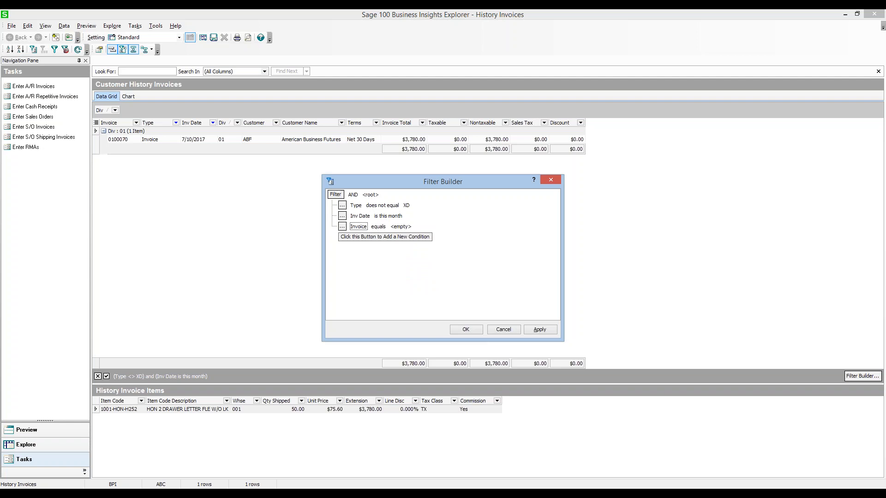
click(362, 229)
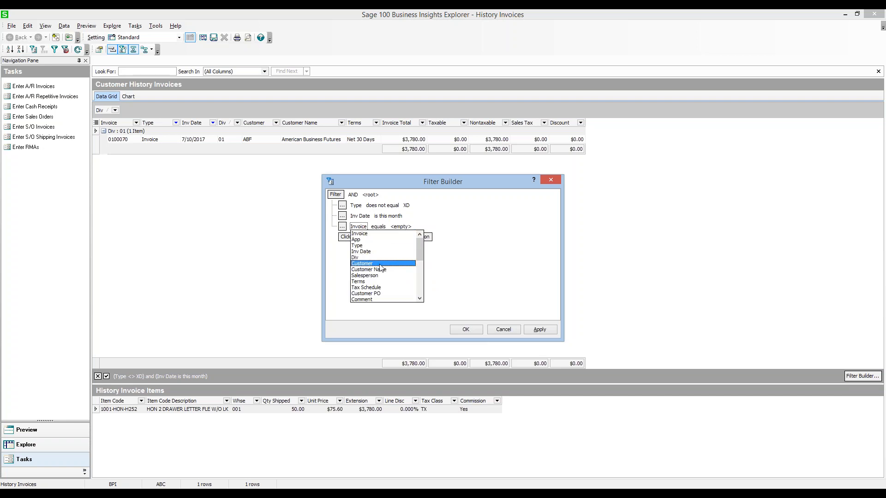
scroll(381, 274, down, 2)
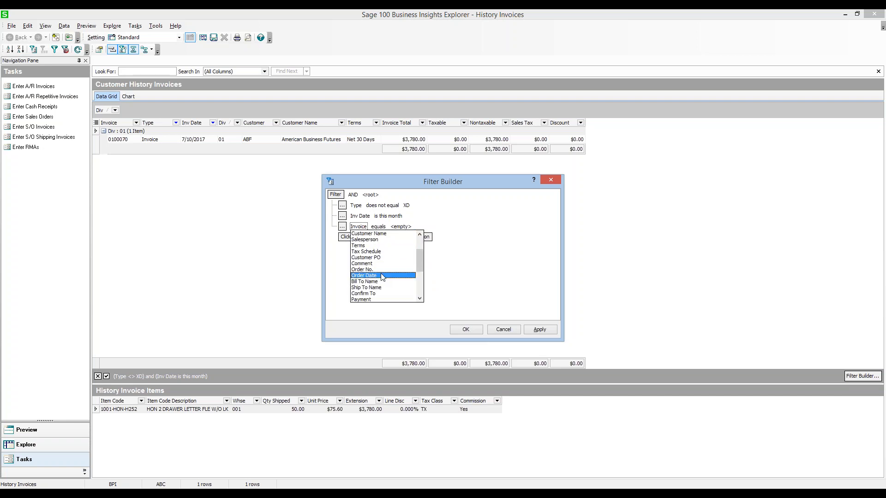
scroll(385, 276, down, 1)
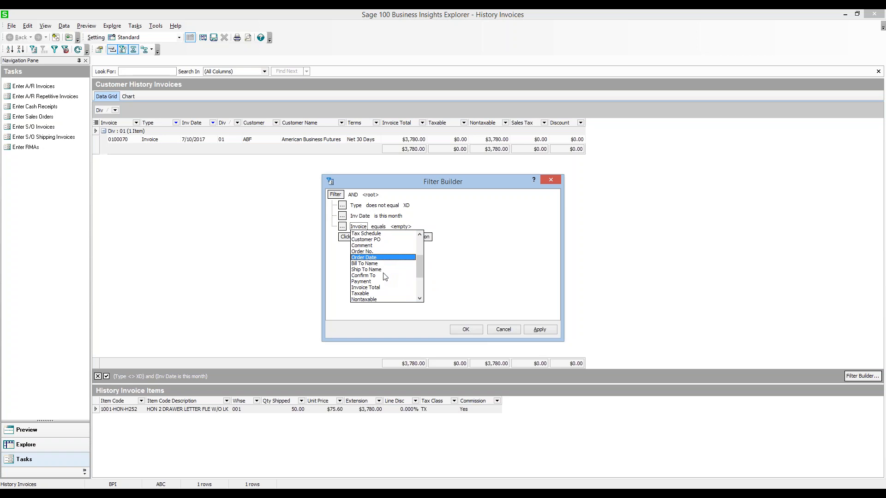
click(383, 288)
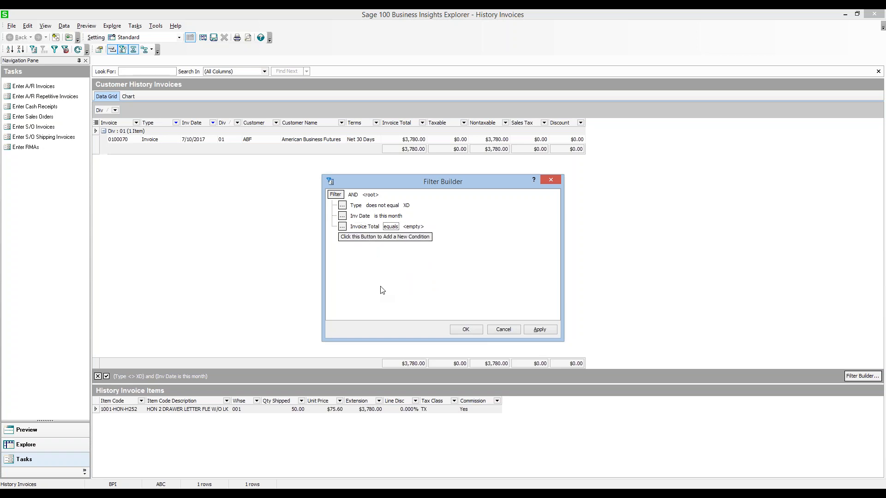
Step: Set the Invoice Total condition to "is greater than" 3500, then apply the filter and close the Filter Builder
click(391, 227)
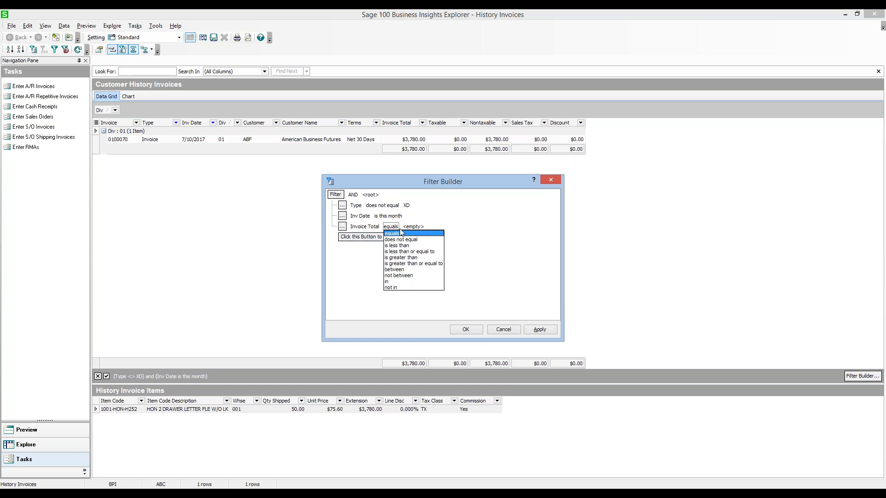
click(420, 259)
click(443, 227)
text(3500)
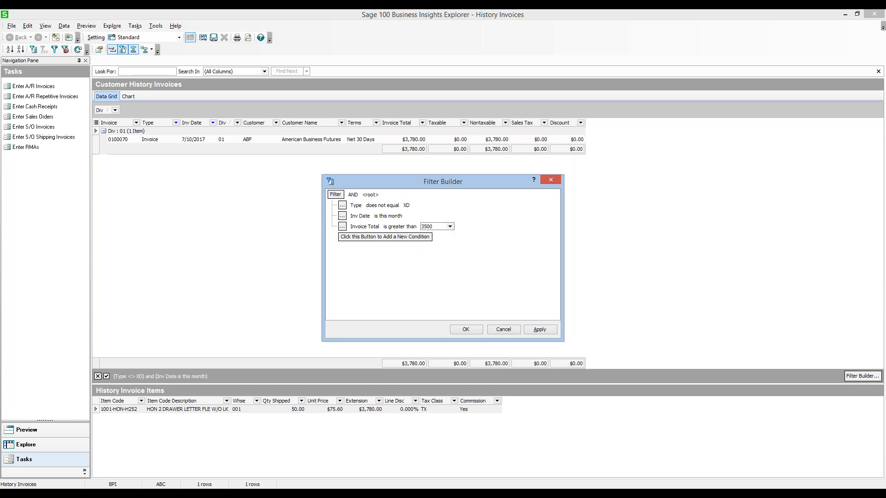
click(546, 328)
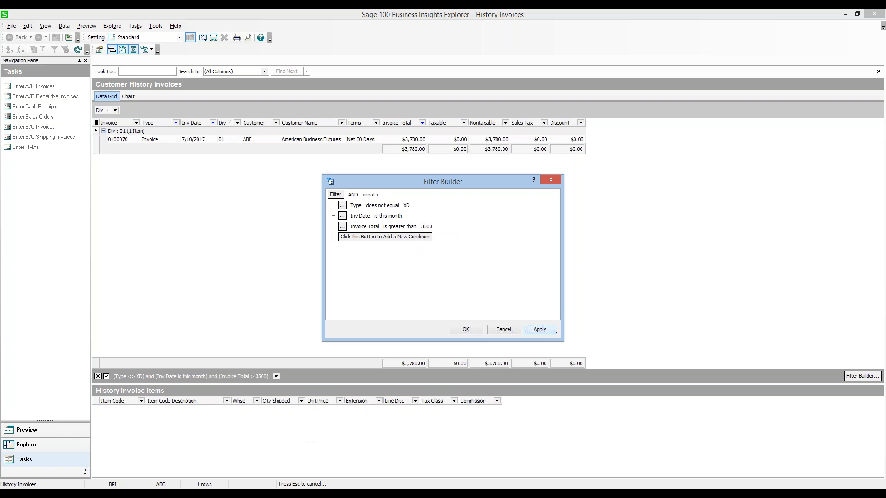
click(465, 329)
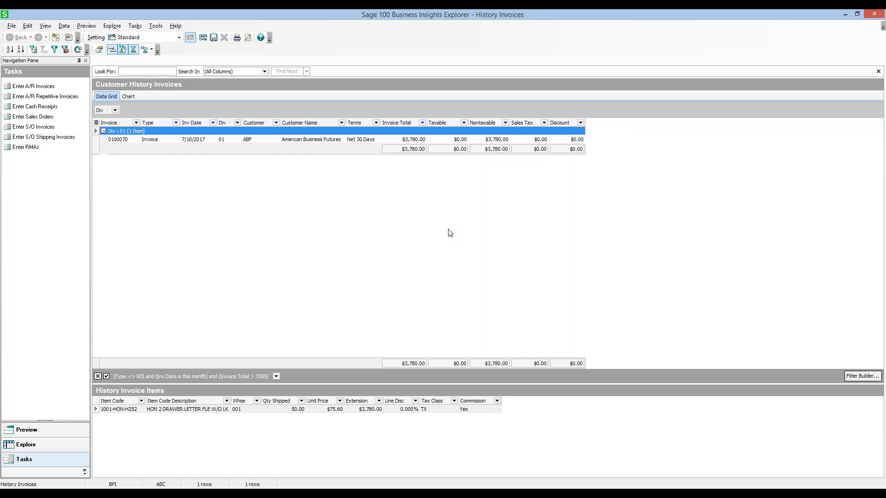
Step: Save the current view as a new public setting named "Current Month"
click(12, 27)
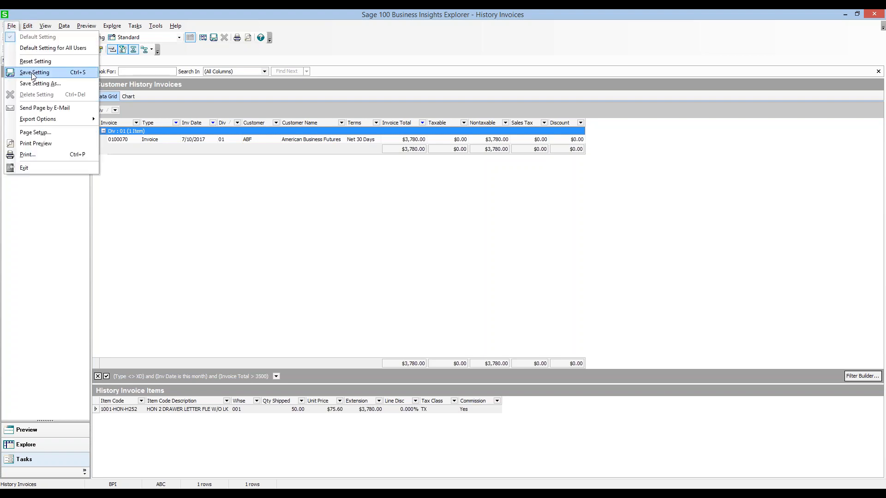
click(40, 84)
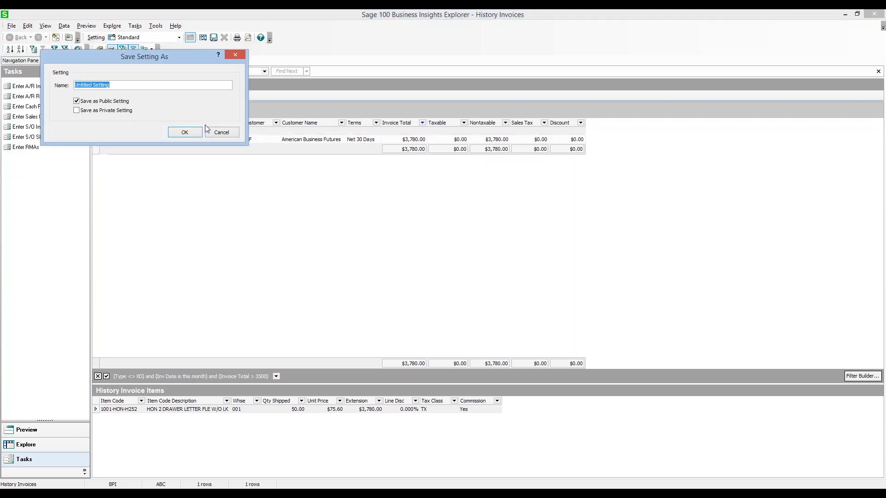
text(ECurrent Invo)
key(BackSpace)
key(BackSpace)
key(BackSpace)
text(Month)
click(193, 132)
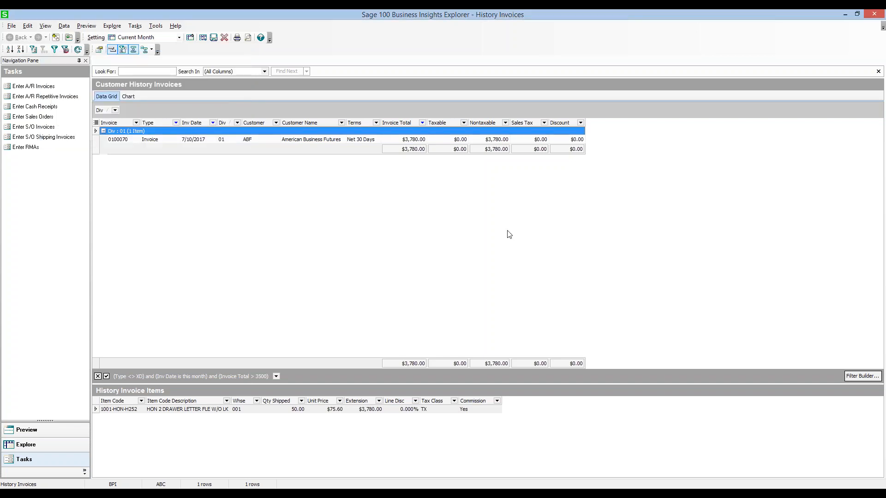
Step: Review the comparison operators available for the Invoice Total filter condition, keeping the condition as it is
click(861, 376)
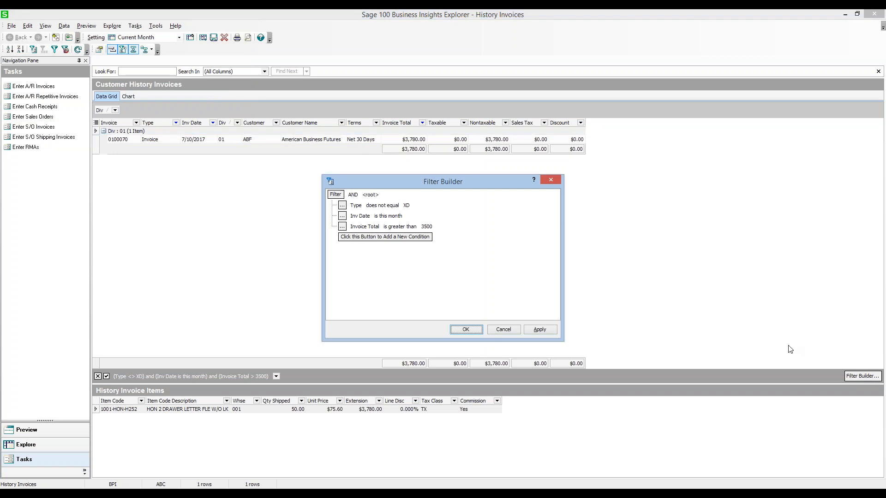
click(400, 227)
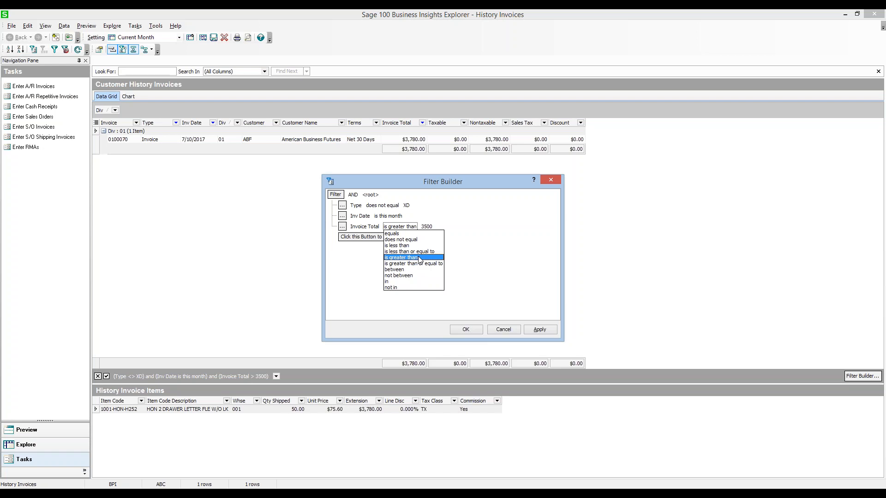
click(473, 229)
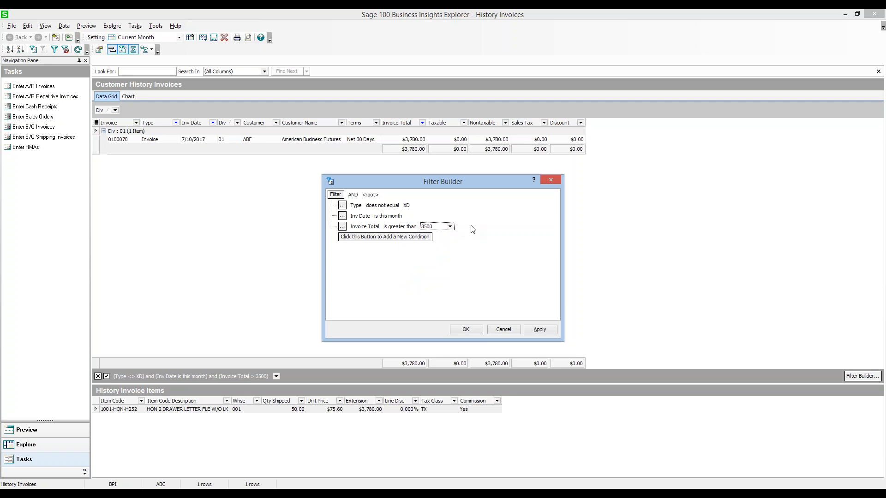
click(551, 330)
click(465, 330)
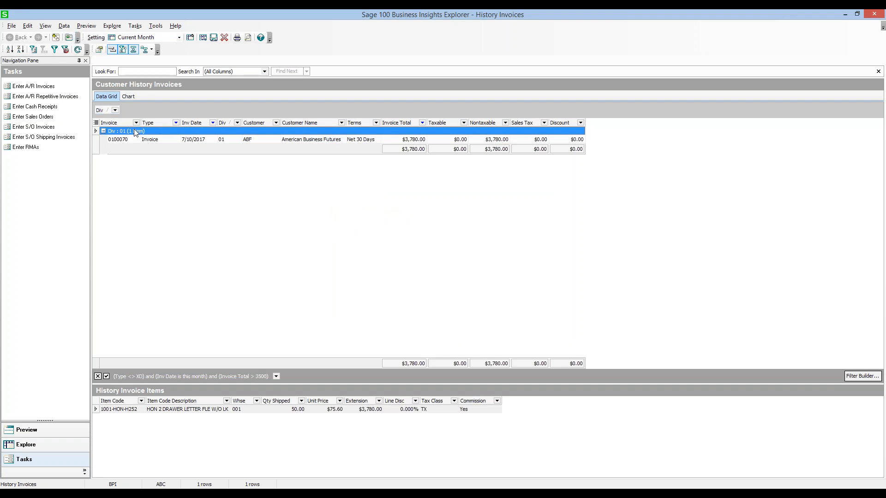
Step: Add the State column from the AR_Customer table to the history invoices through Column Settings
right_click(115, 122)
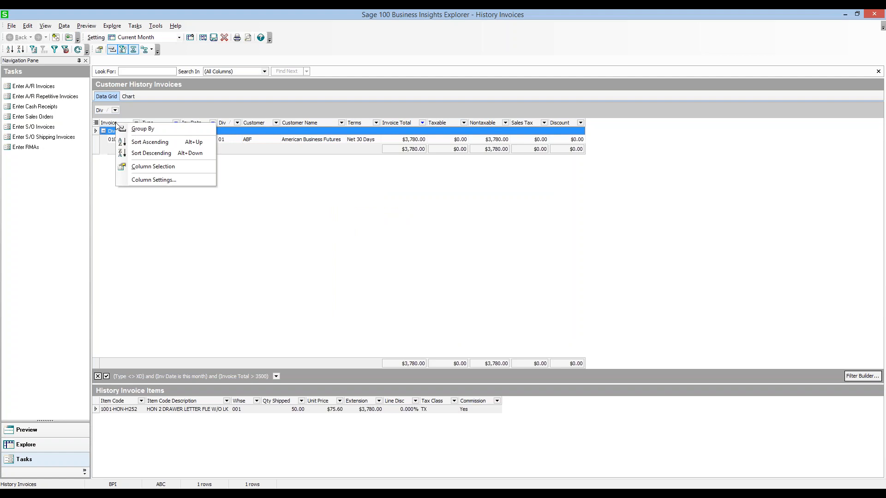
click(156, 182)
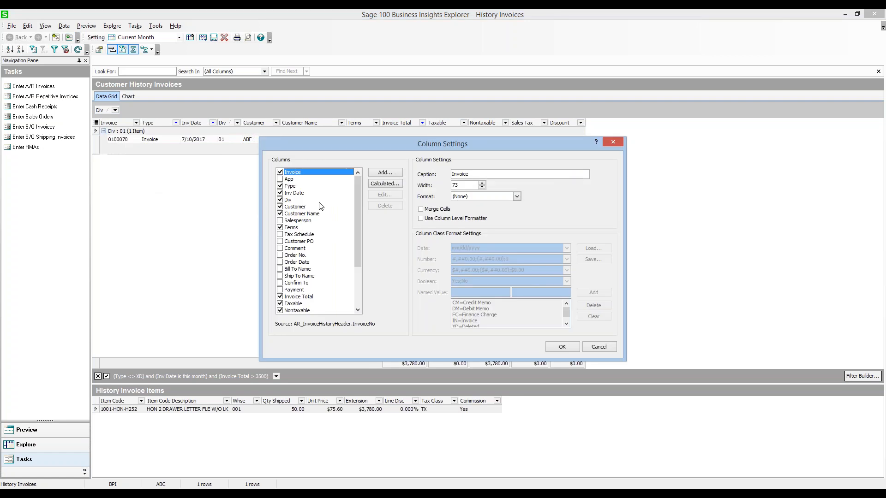
click(395, 176)
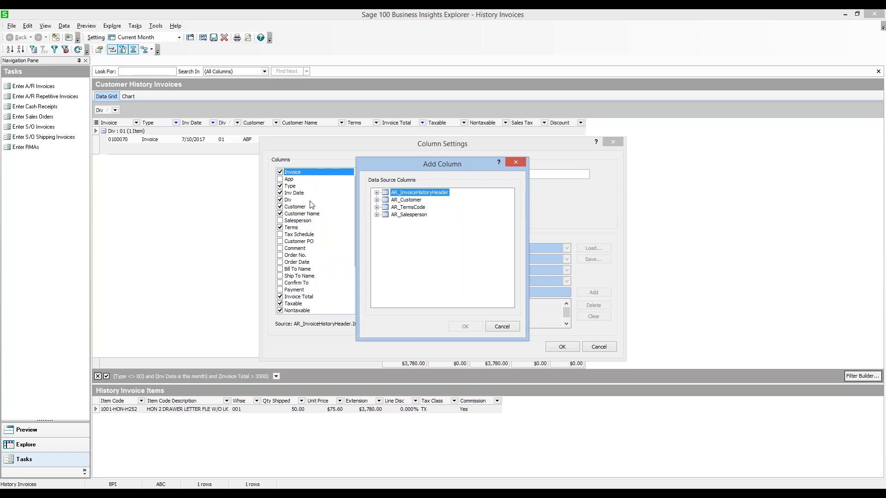
click(377, 200)
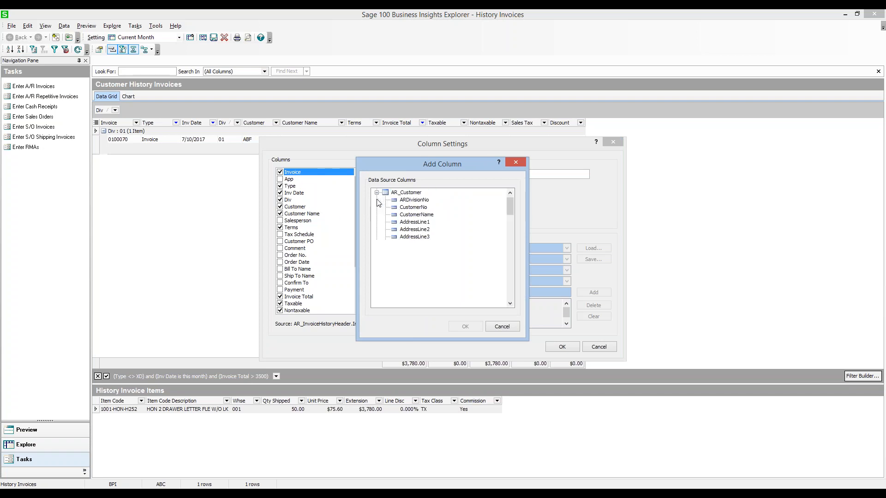
click(407, 252)
double_click(408, 251)
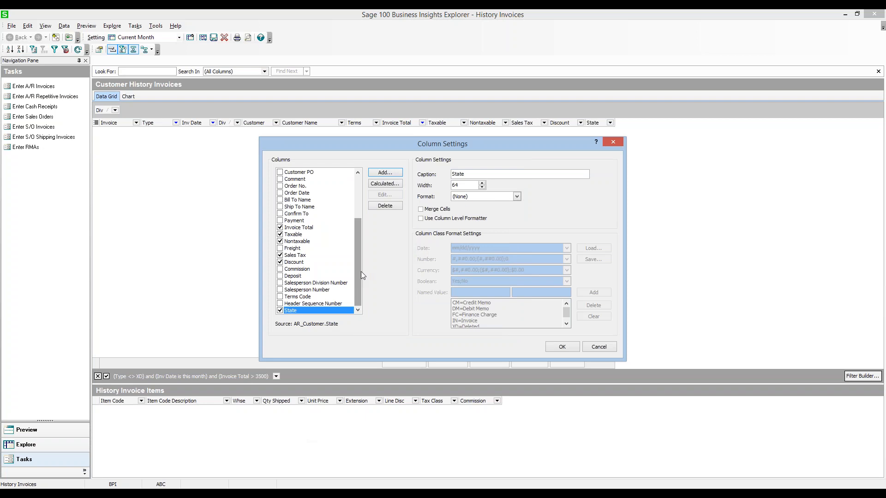
Step: Start a new calculated field for the history invoices and name it "Subtotal"
click(393, 185)
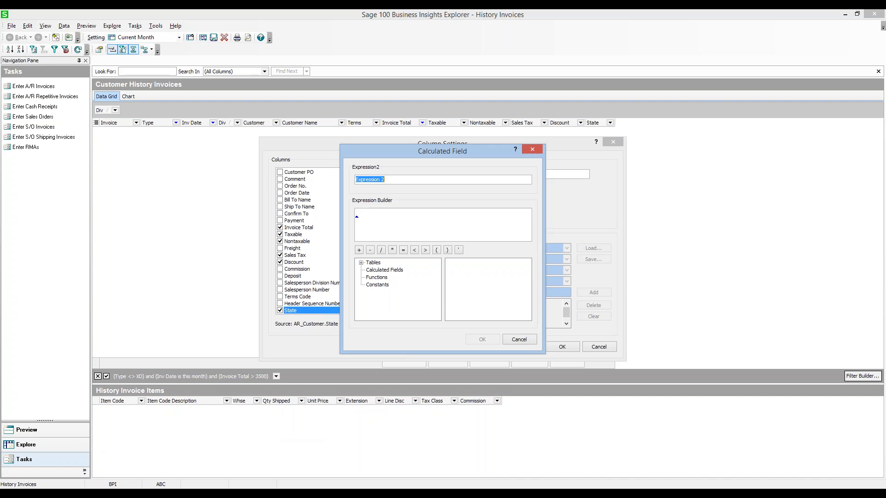
text(Subtotal)
click(357, 216)
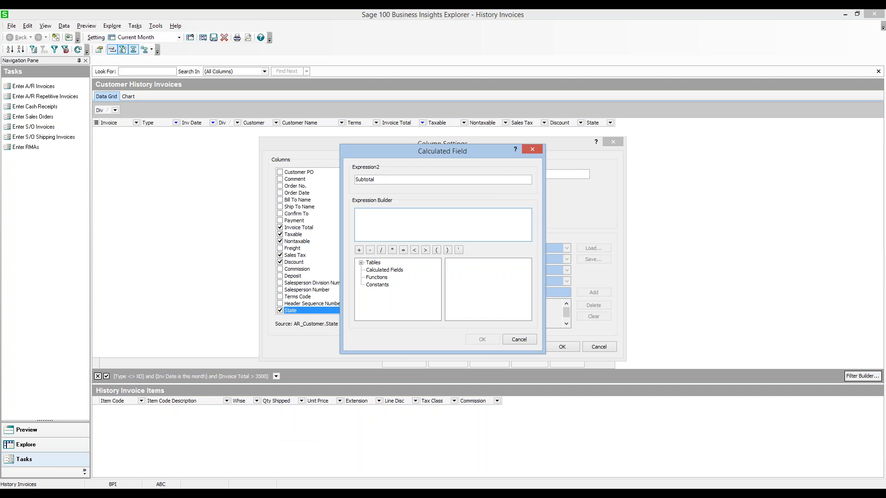
Step: Begin the Subtotal expression with the TaxableSalesAmt field from the AR_InvoiceHistoryHeader table, followed by a plus operator
click(363, 263)
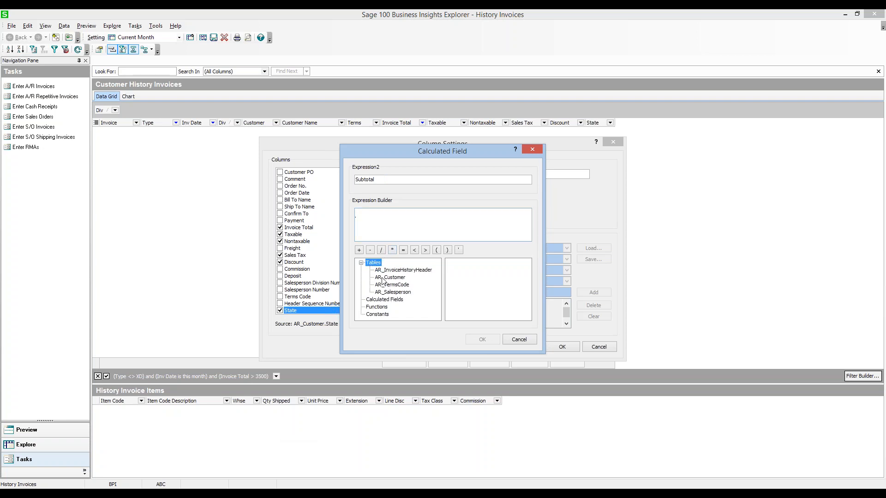
click(412, 273)
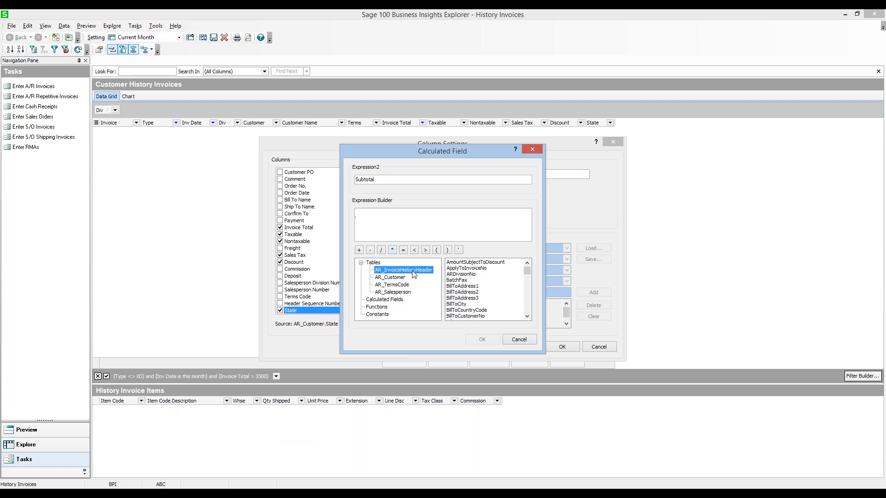
click(471, 282)
scroll(480, 288, down, 10)
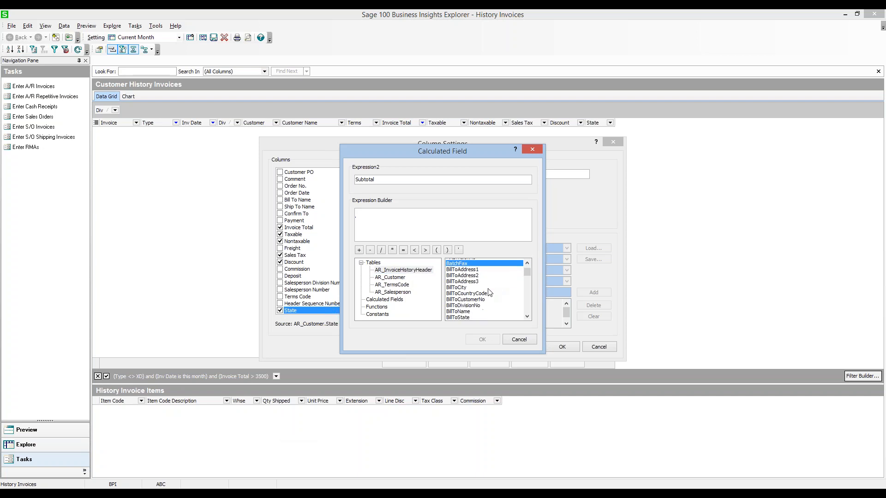
scroll(489, 293, down, 8)
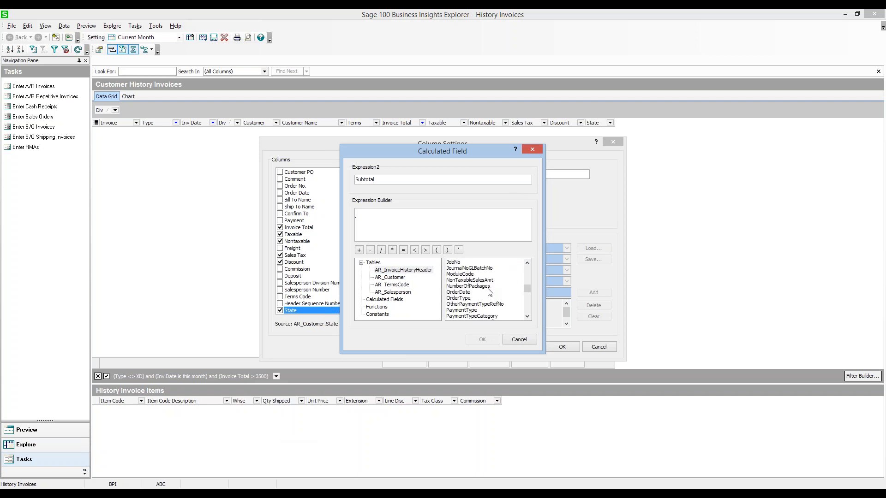
scroll(490, 293, down, 10)
scroll(490, 293, up, 4)
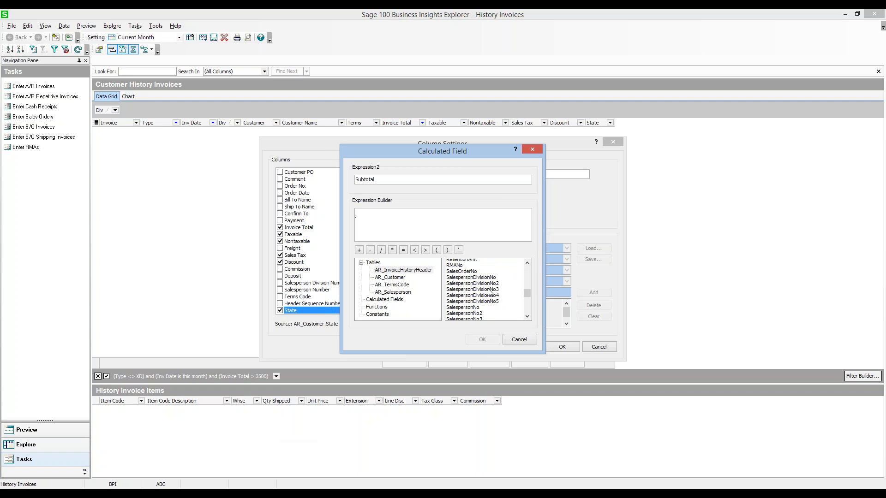
scroll(489, 292, down, 8)
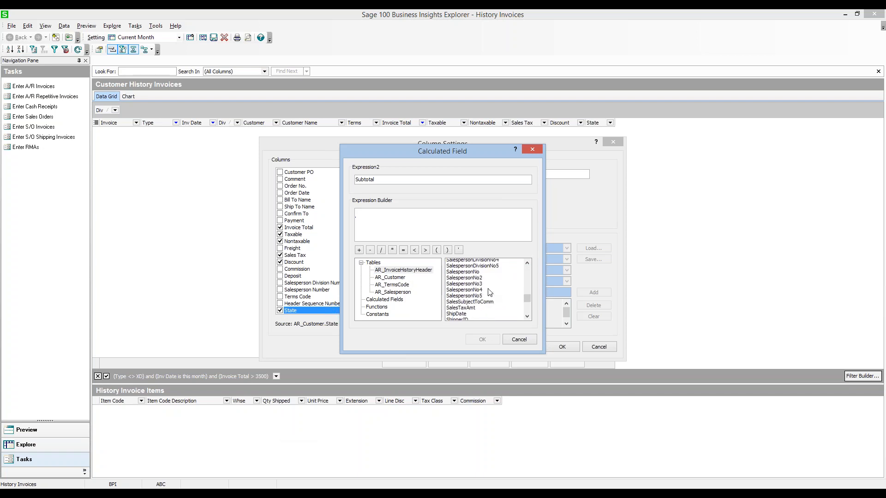
scroll(489, 293, down, 4)
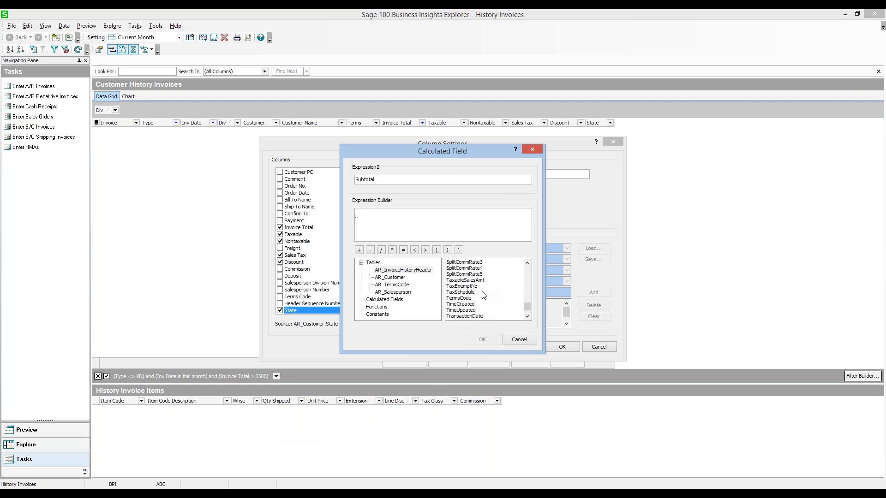
double_click(476, 281)
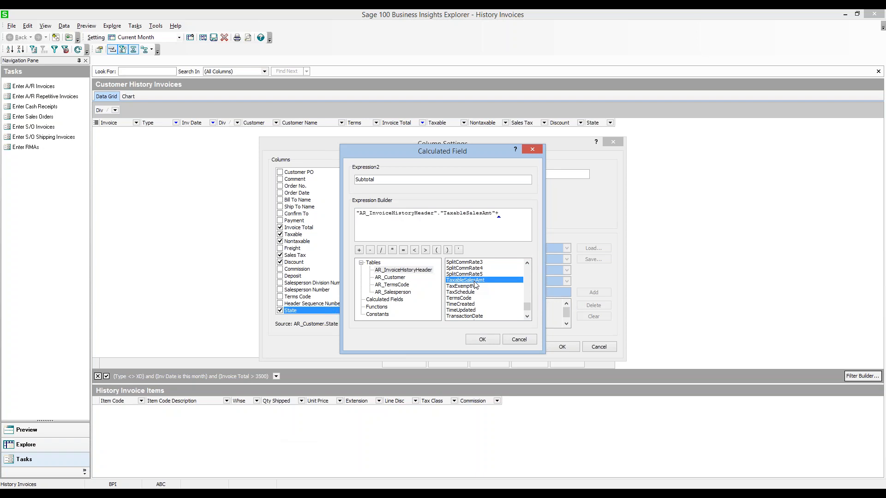
Step: Complete the Subtotal expression by adding the NonTaxableSalesAmt field from AR_InvoiceHistoryHeader, and accept the calculated field
scroll(476, 285, up, 8)
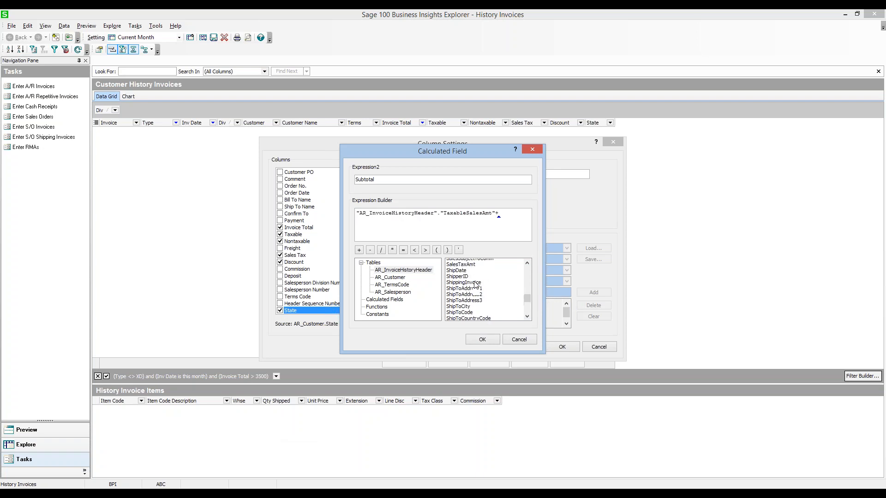
scroll(476, 285, up, 6)
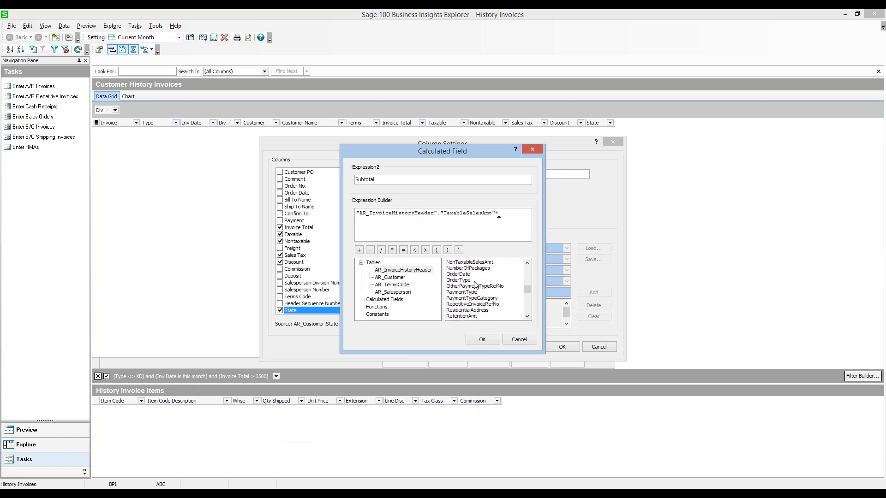
double_click(475, 262)
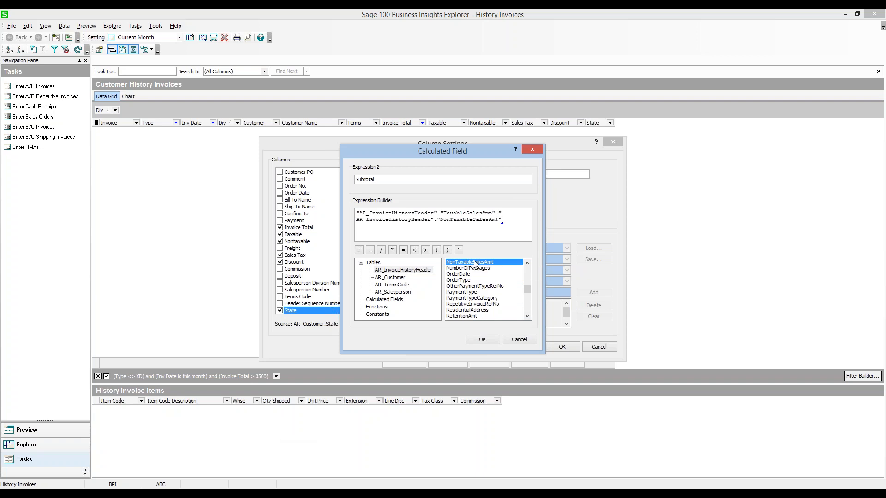
click(482, 340)
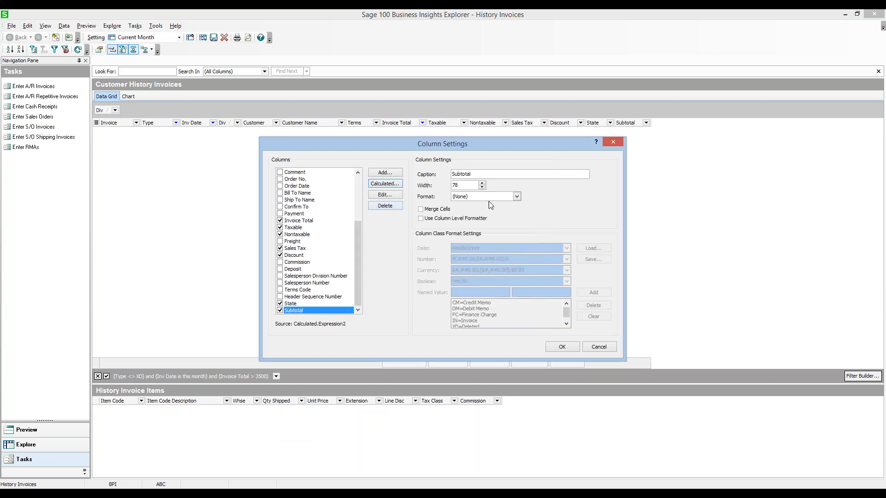
Step: Format the Subtotal column as Currency, refresh the invoice grid and show the column's Sum in the group footer
click(516, 196)
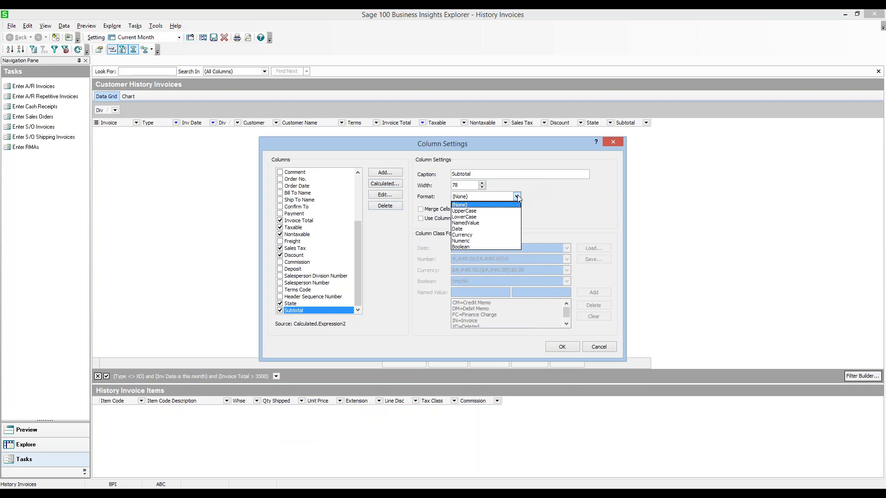
click(470, 235)
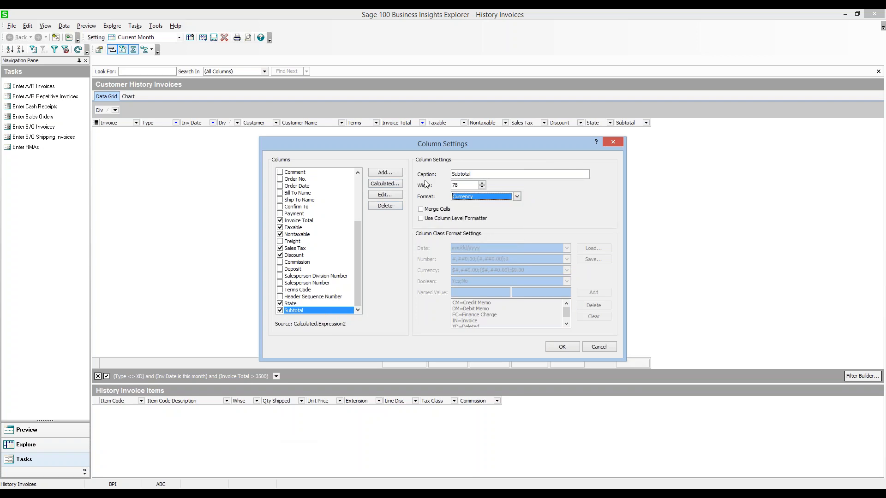
click(562, 346)
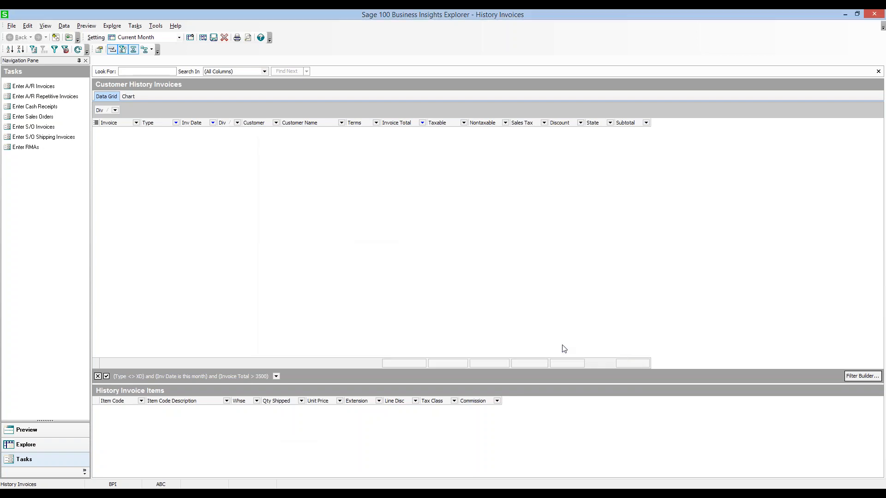
click(78, 49)
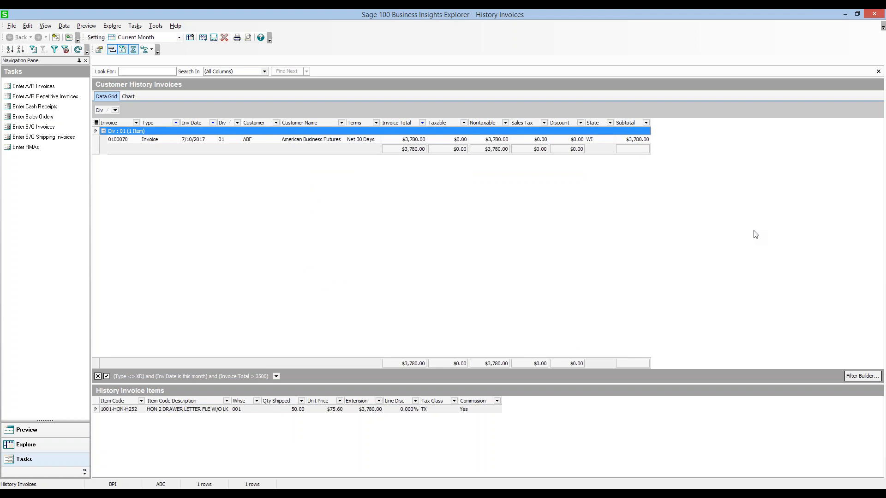
right_click(642, 149)
click(652, 168)
Step: Start another calculated field for the history invoices through Column Settings and name it "Commission"
right_click(632, 126)
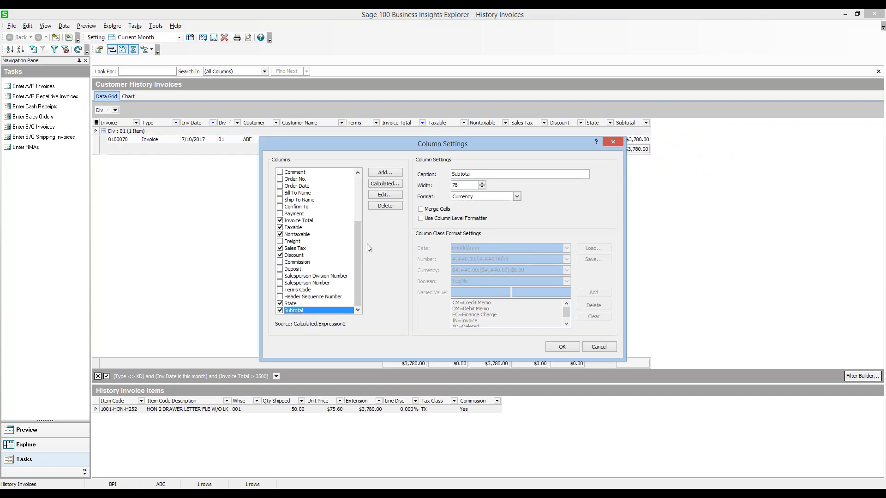
click(385, 184)
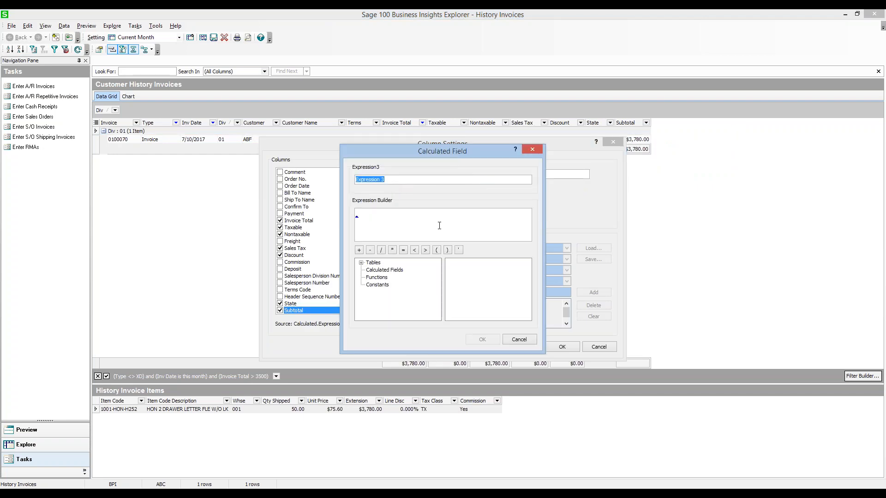
text(Commission)
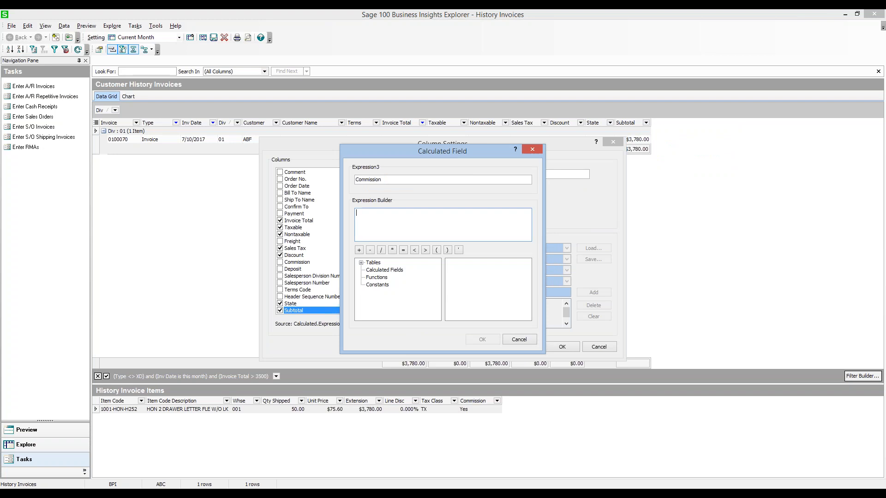
Step: Build the Commission expression from the Subtotal calculated field followed by the multiplication operator and .1, and accept it
click(362, 263)
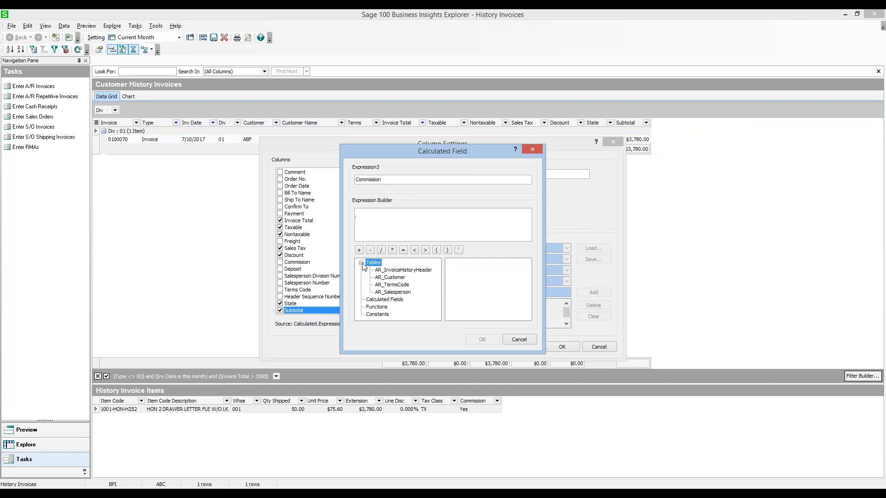
click(408, 271)
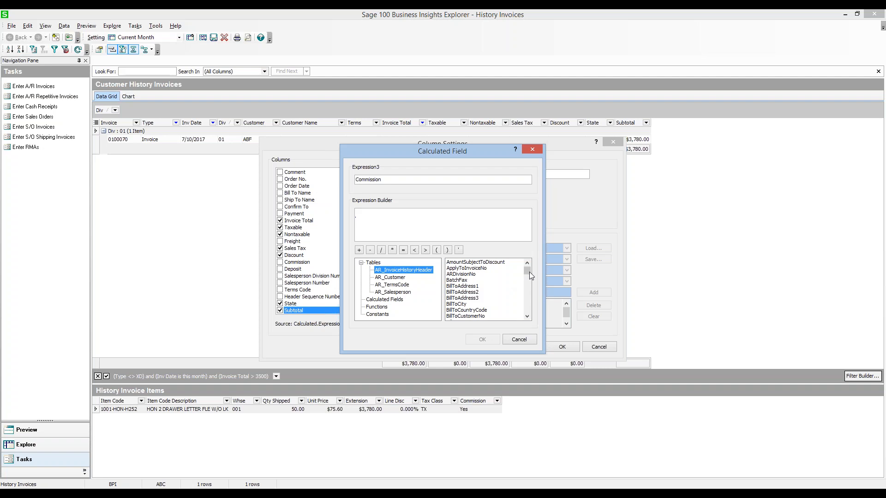
click(391, 300)
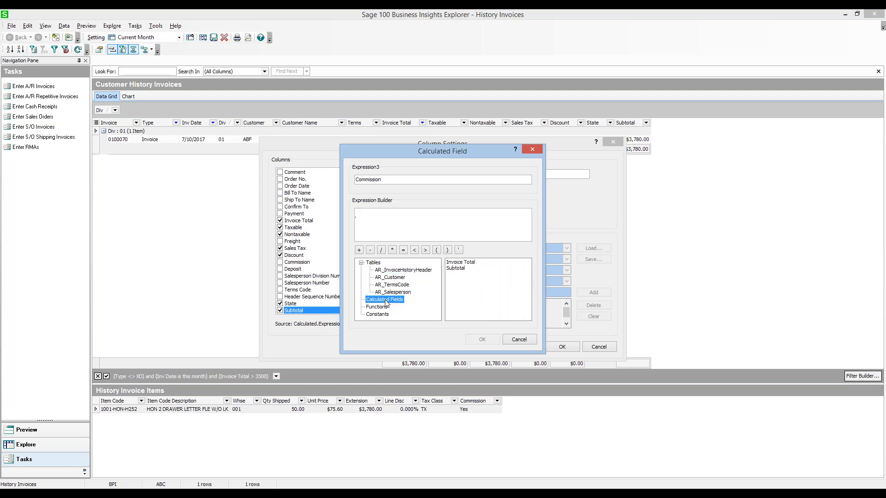
double_click(457, 268)
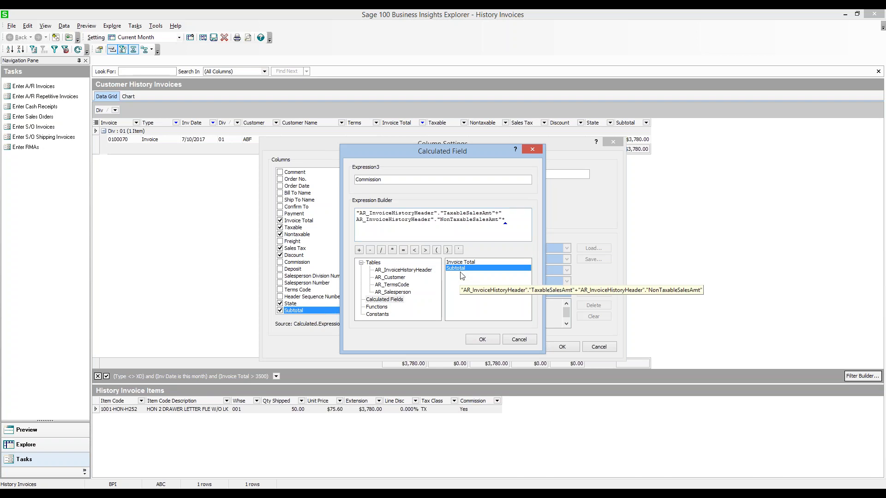
click(518, 219)
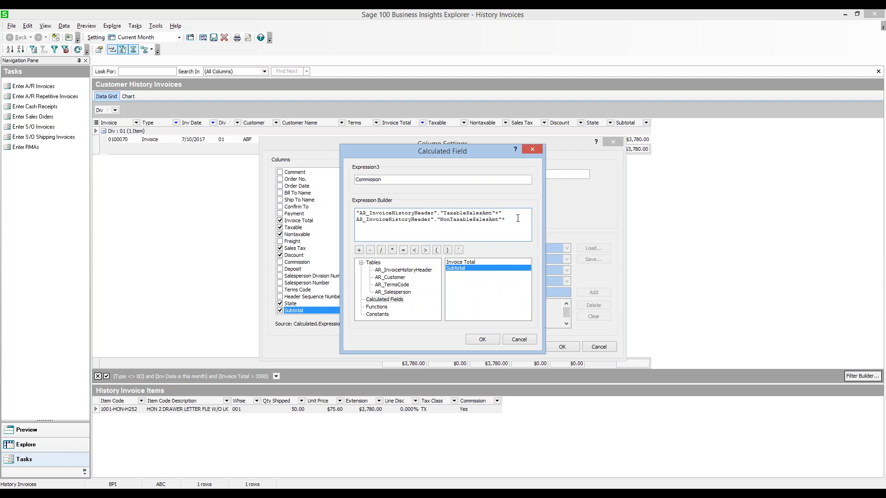
text(.1)
click(491, 339)
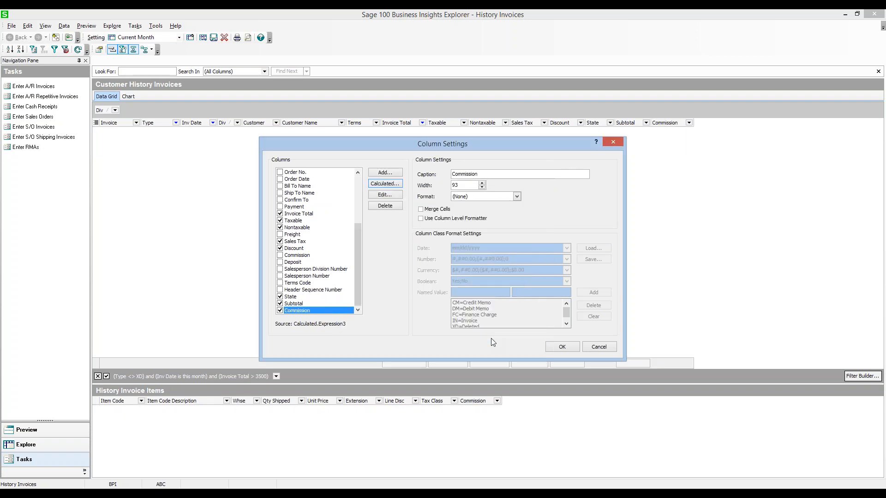
Step: Format the calculated Commission column as Currency, refresh the invoice grid and show the column's Sum in the group footer
click(513, 197)
click(475, 235)
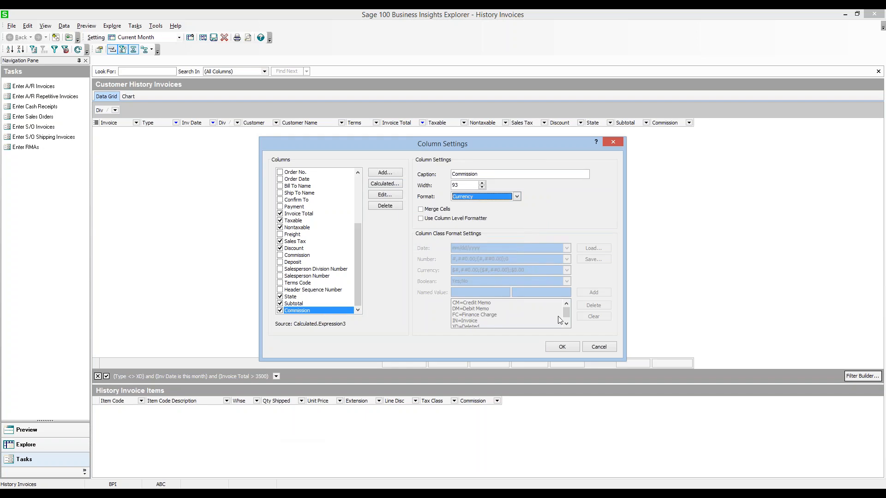
click(562, 347)
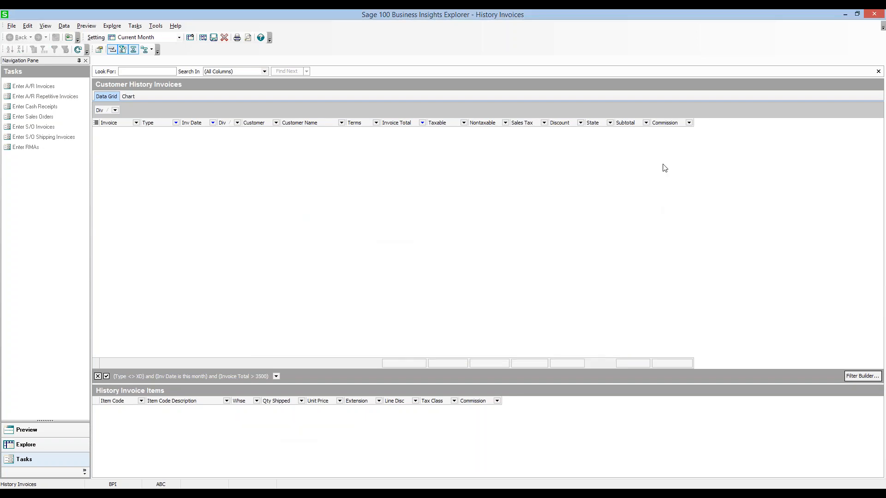
click(78, 49)
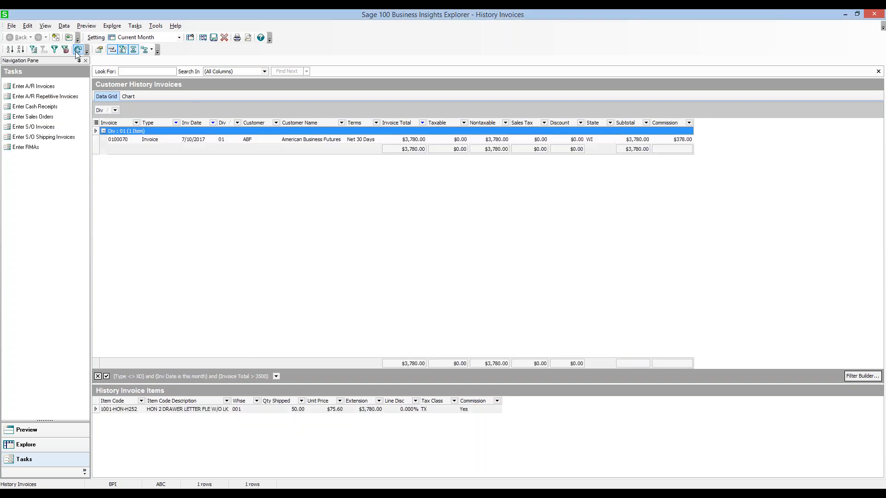
click(673, 150)
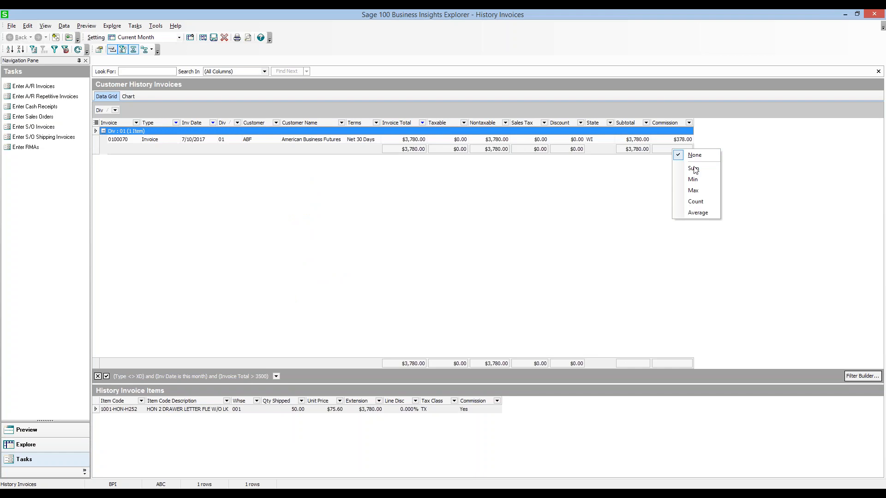
click(693, 169)
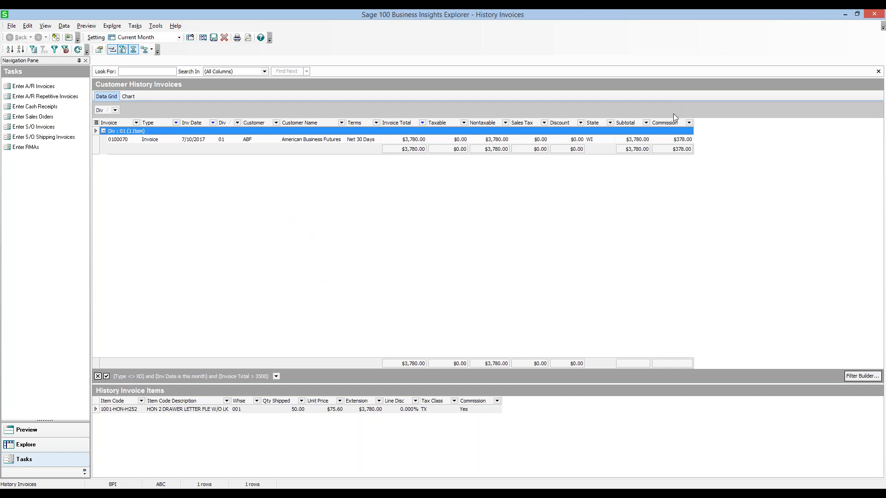
Step: Start another calculated field for the history invoices through Column Settings
right_click(667, 126)
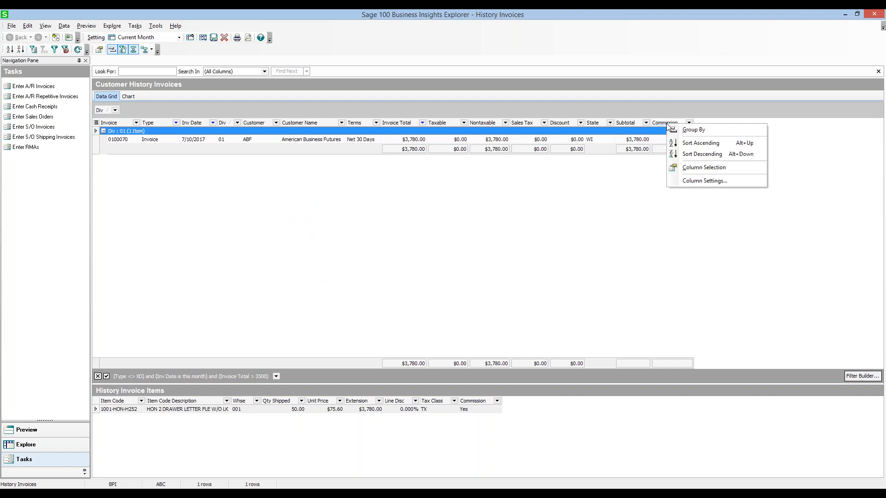
click(692, 182)
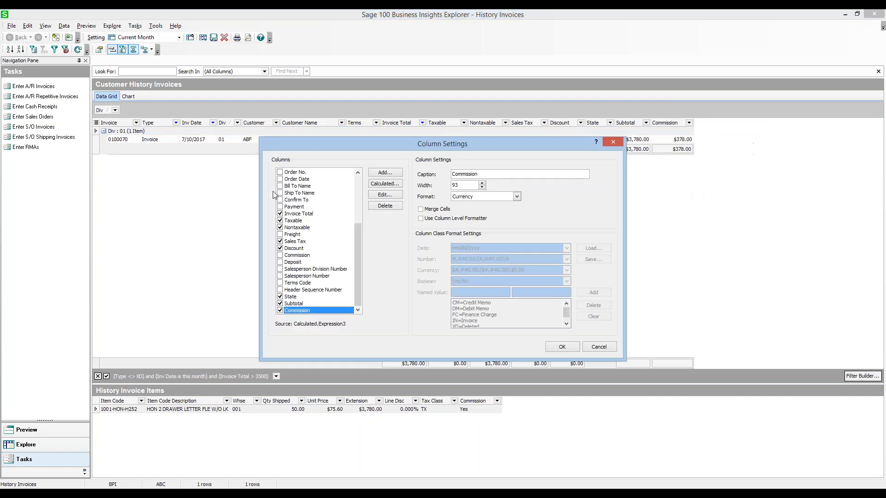
click(397, 184)
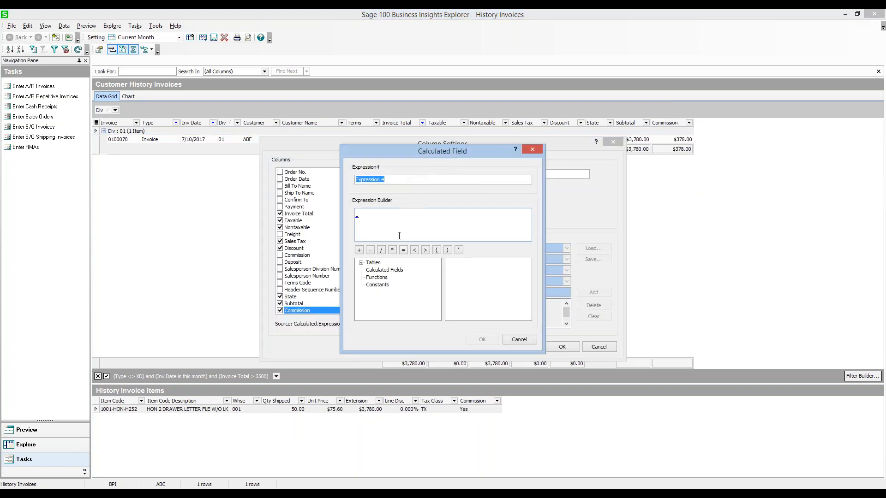
Step: Check the AR_InvoiceHistoryHeader fields and insert the CustomerName field of the AR_Customer table into the expression
click(362, 263)
click(413, 271)
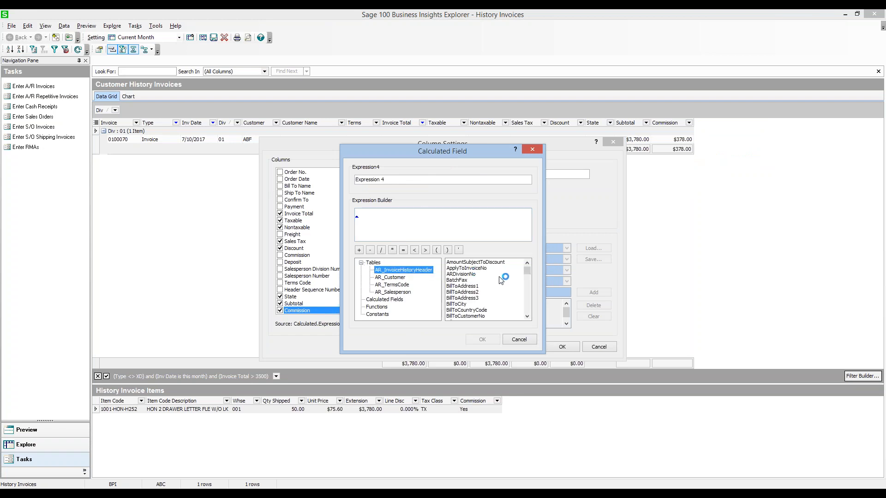
click(490, 305)
scroll(505, 299, down, 4)
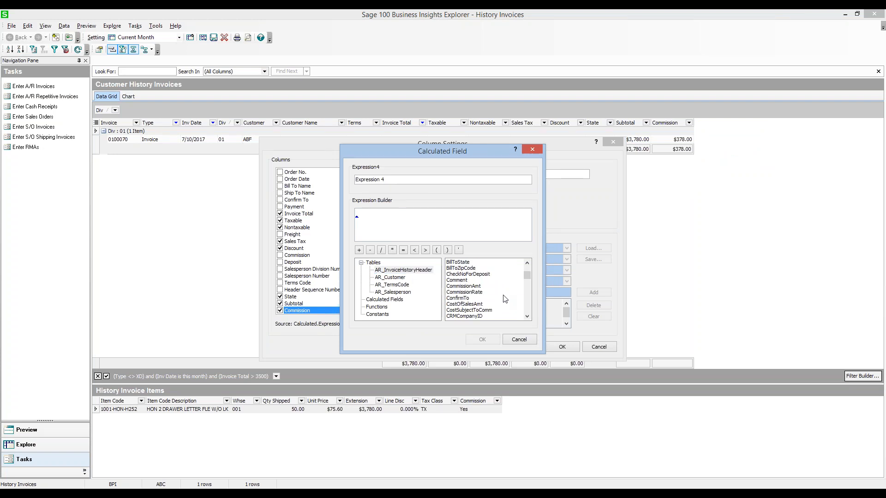
scroll(505, 299, down, 3)
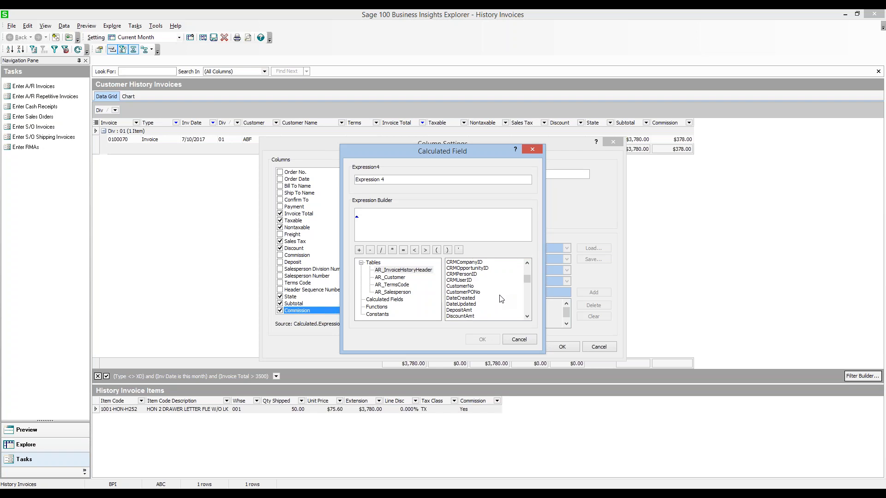
scroll(502, 299, up, 3)
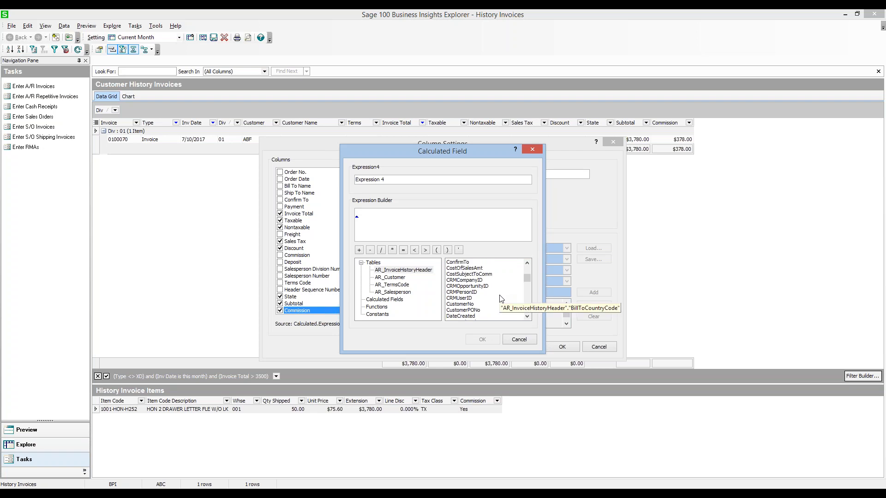
click(401, 278)
click(487, 286)
scroll(488, 291, down, 2)
scroll(489, 296, down, 3)
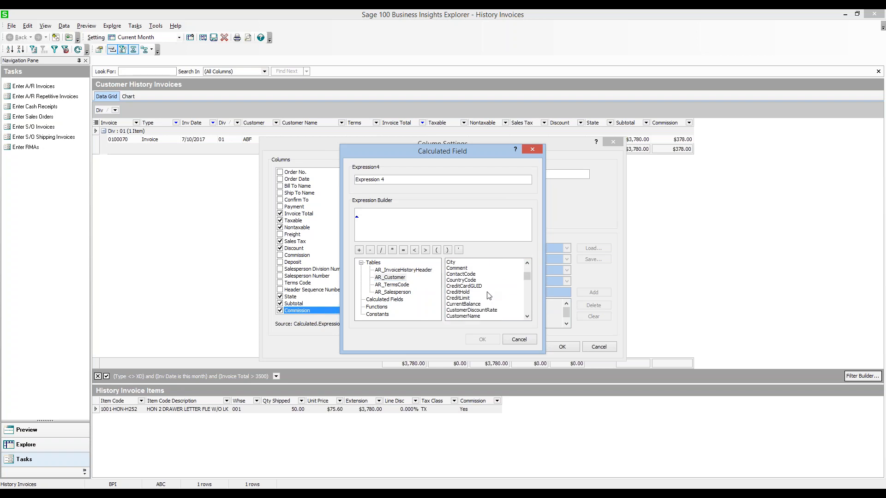
scroll(489, 296, down, 3)
double_click(480, 298)
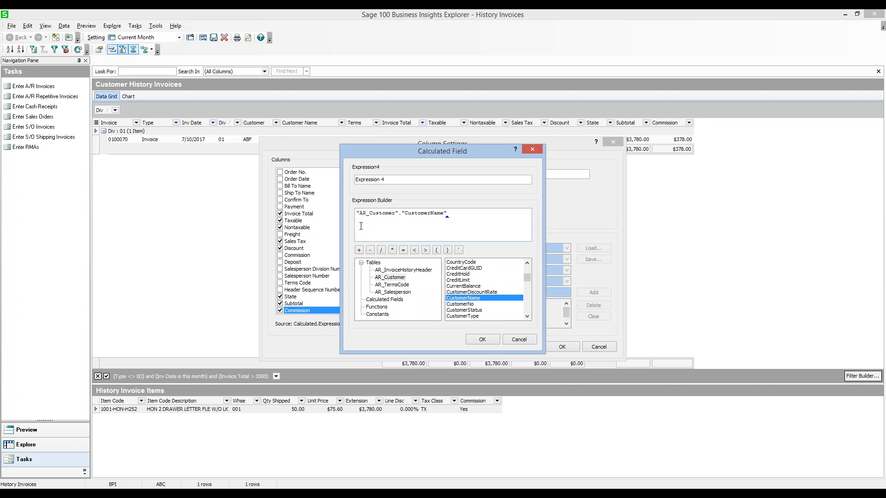
Step: Select the whole CustomerName expression and look through the list of functions available for calculated fields
drag(355, 212, 473, 211)
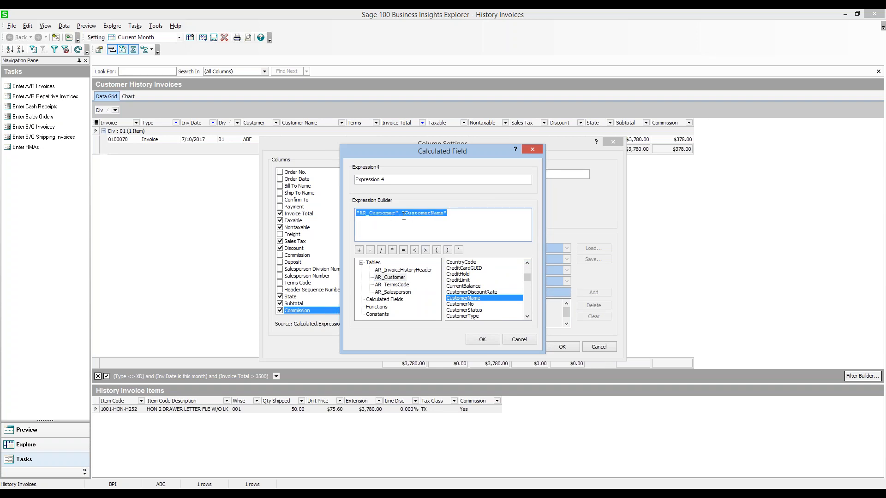
click(384, 307)
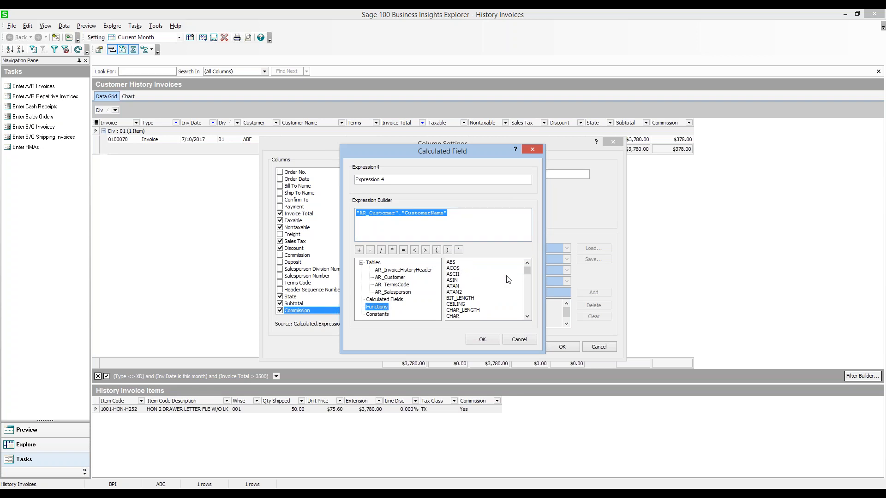
click(527, 317)
click(527, 317)
click(527, 316)
click(527, 317)
click(527, 317)
click(527, 316)
click(527, 317)
click(527, 317)
click(527, 316)
click(527, 317)
click(527, 316)
click(527, 316)
click(527, 316)
click(527, 317)
click(527, 317)
click(527, 316)
click(527, 317)
click(527, 317)
click(475, 292)
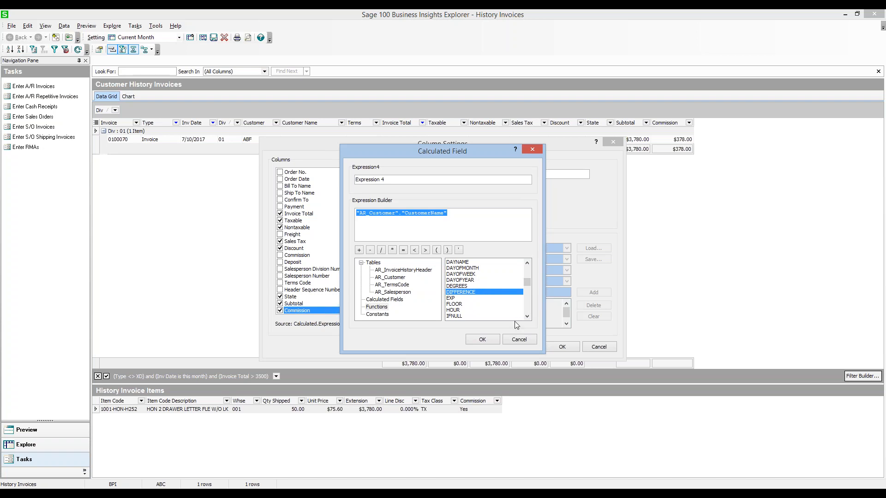
click(528, 317)
click(527, 317)
click(528, 317)
click(527, 317)
click(528, 317)
click(528, 317)
click(528, 317)
click(527, 317)
click(527, 317)
click(528, 317)
click(528, 317)
click(528, 317)
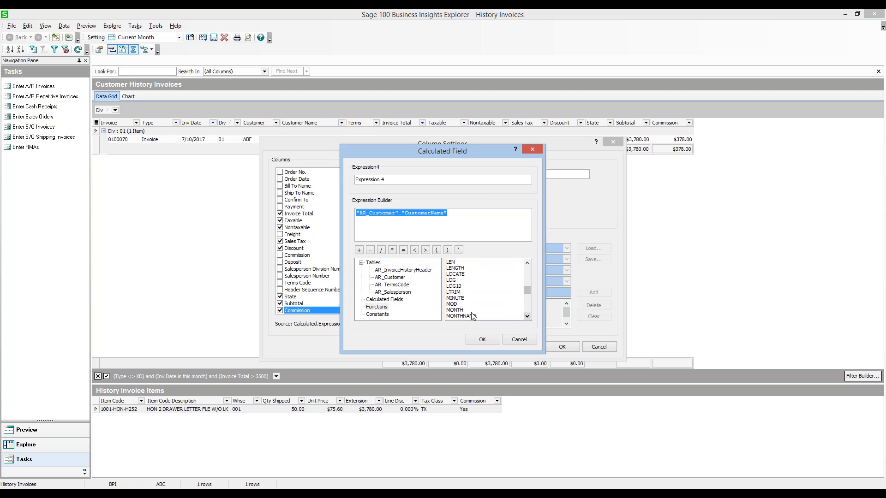
click(527, 317)
click(527, 317)
click(528, 317)
click(527, 317)
click(528, 317)
click(527, 317)
click(528, 317)
click(528, 317)
click(528, 317)
click(527, 317)
click(527, 317)
click(528, 317)
click(528, 317)
click(527, 317)
click(527, 317)
click(527, 317)
click(527, 316)
click(527, 316)
click(527, 317)
click(527, 316)
click(528, 316)
click(527, 316)
click(527, 317)
click(527, 317)
click(527, 316)
click(527, 316)
click(527, 317)
click(527, 317)
Step: Replace the selected expression with the LEFT function
drag(529, 311, 526, 287)
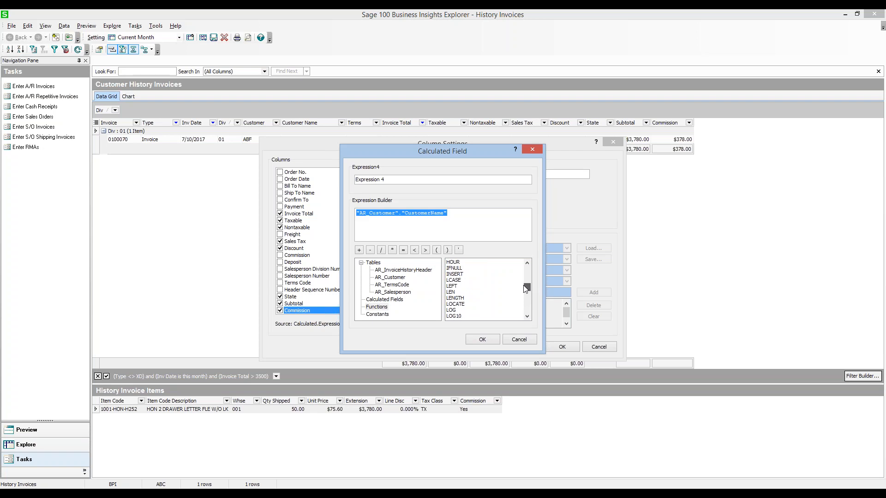
click(457, 286)
double_click(461, 286)
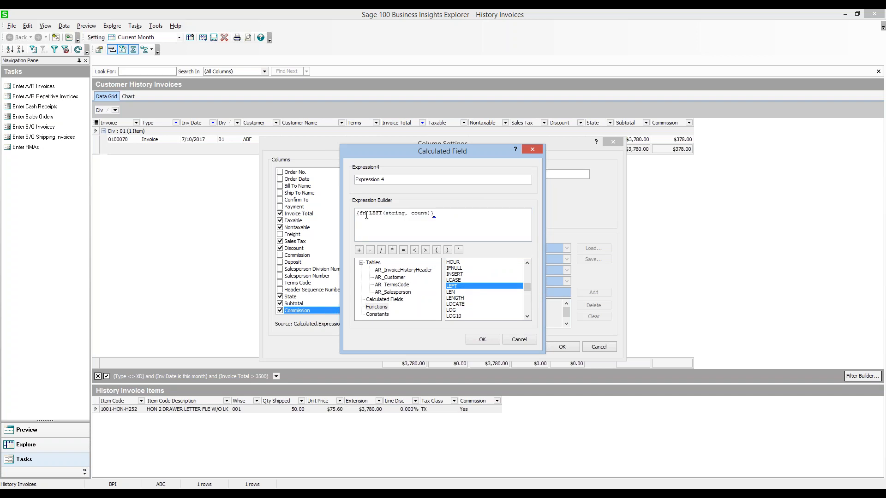
Step: Replace the string argument of the LEFT function with the CustomerName field of the AR_Customer table
double_click(399, 214)
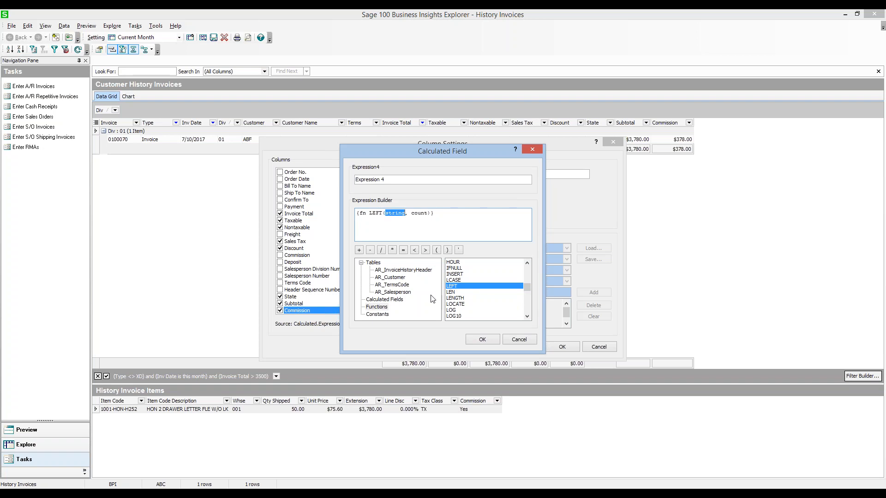
click(402, 278)
click(461, 288)
key(Down)
key(Down)
key(Down)
key(Down)
key(Down)
key(Down)
key(Down)
key(Down)
key(Down)
key(Down)
key(Down)
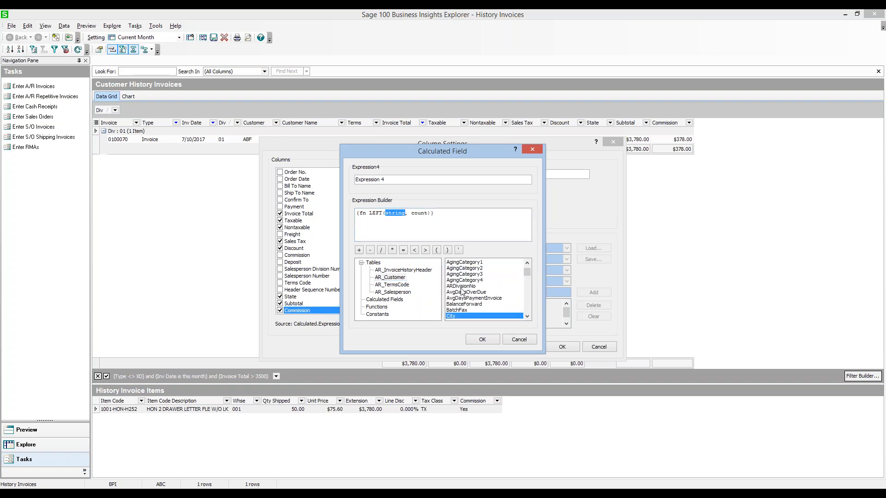
key(Down)
key(Down)
key(Down)
key(Down)
key(Down)
key(Down)
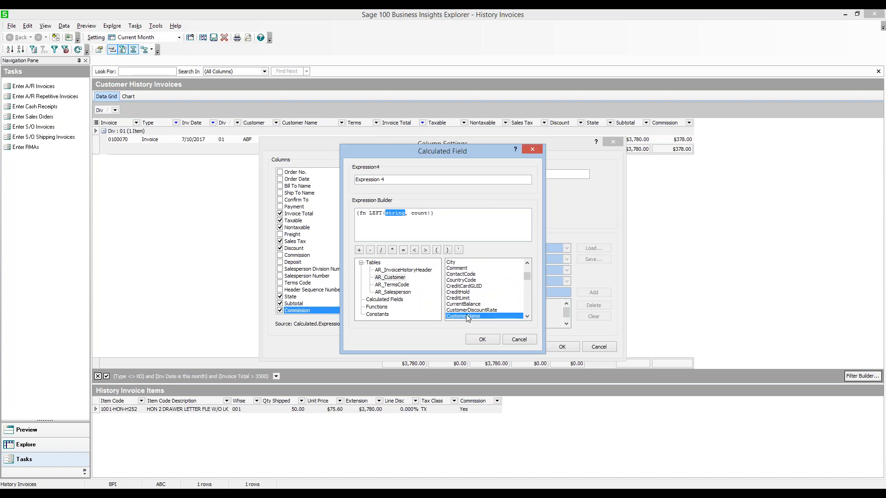
double_click(467, 315)
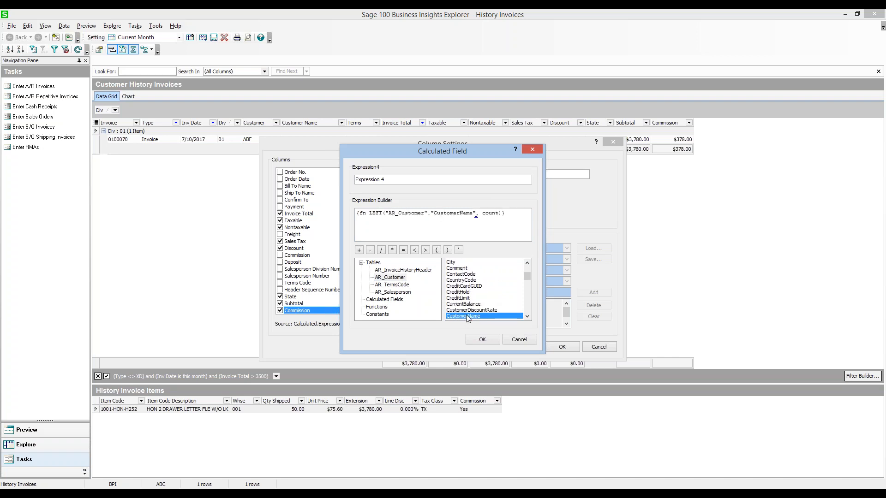
Step: Set the count in the LEFT function on the AR_Customer CustomerName field to 5
double_click(491, 214)
text(5)
click(510, 213)
scroll(473, 307, down, 5)
scroll(474, 306, down, 3)
scroll(473, 306, down, 3)
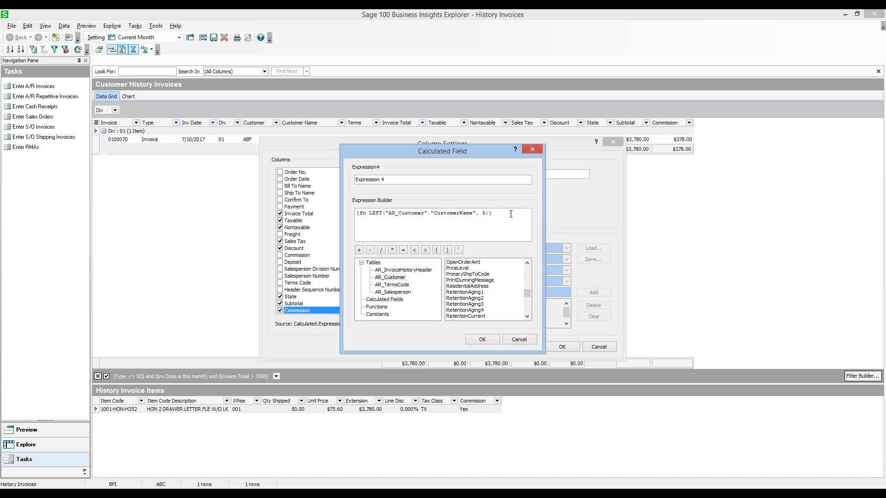
Step: Name the calculated field ShortName, add it to the invoice grid and refresh the data
drag(515, 216, 334, 169)
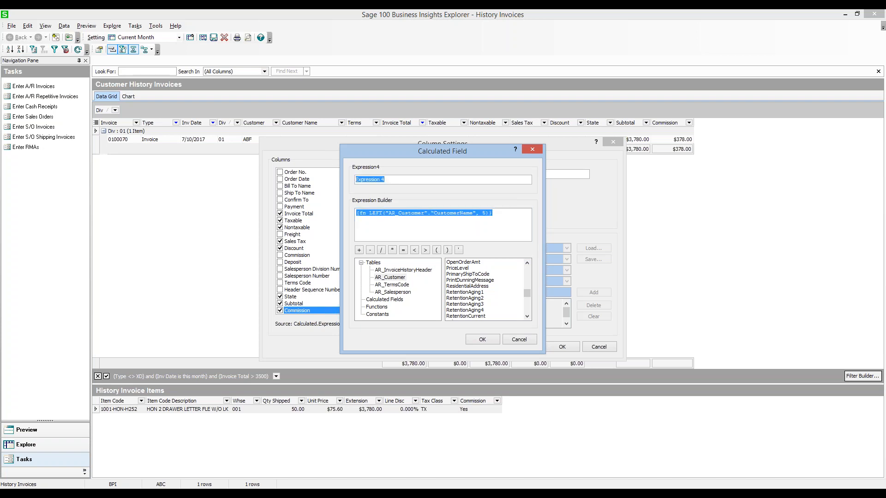
text(ShortName)
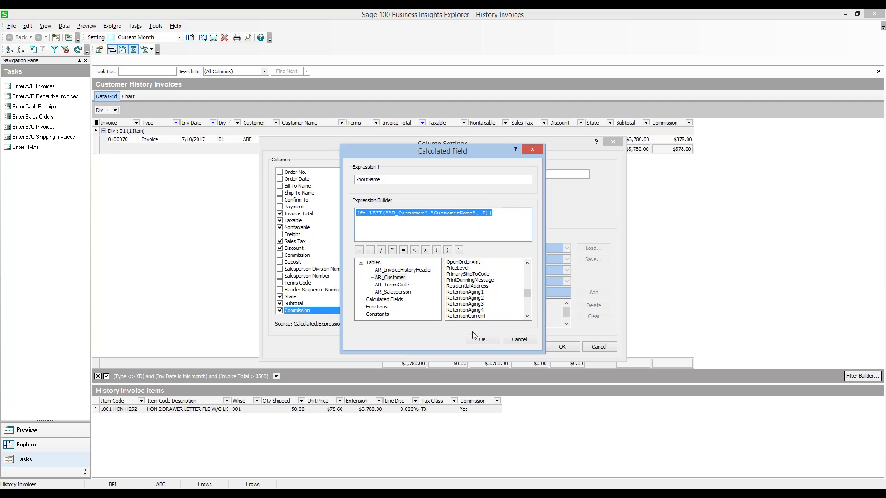
click(489, 343)
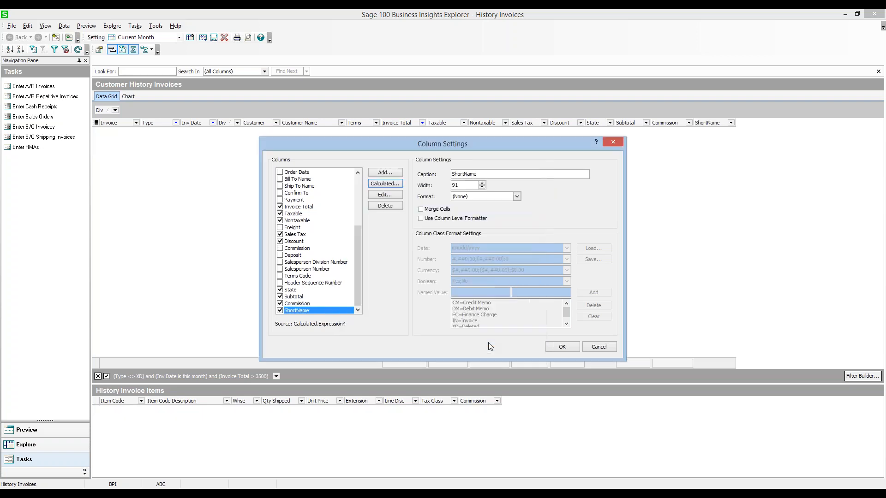
click(563, 347)
click(78, 50)
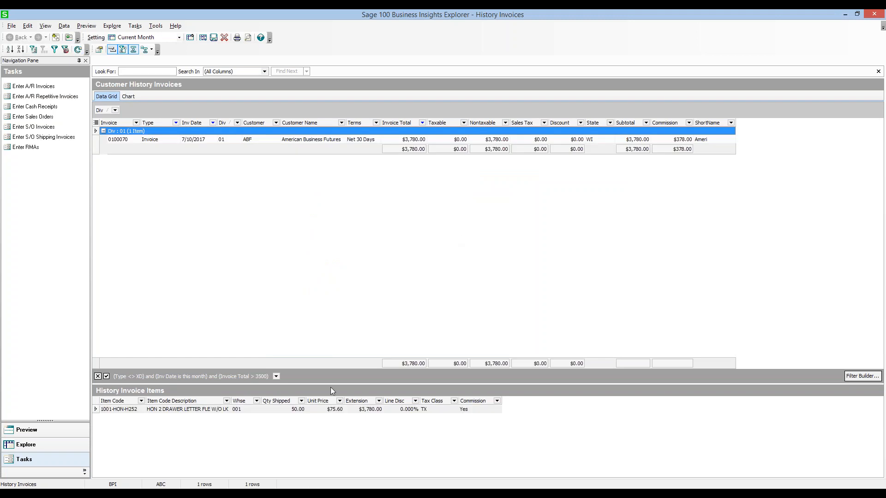
Step: Switch to the Sage 100 main window, enter General Ledger with the proposed accounting date and open the Account Transactions View
click(212, 495)
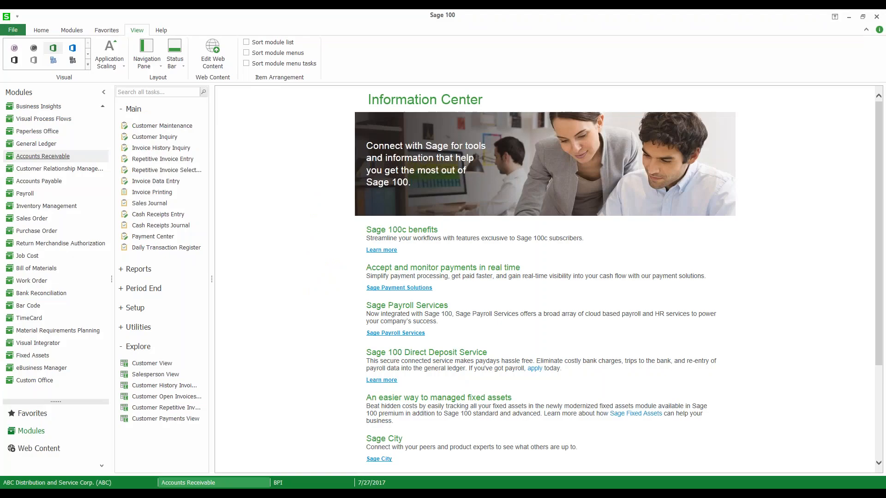
click(42, 147)
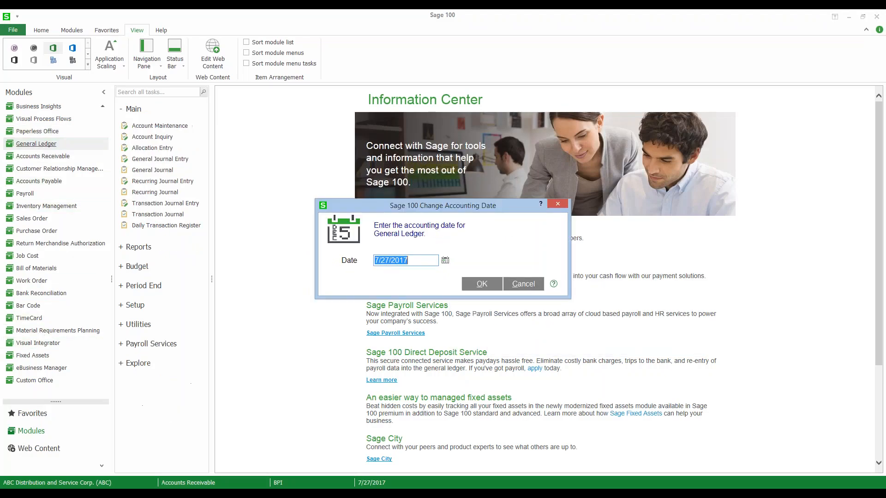
click(480, 283)
click(138, 364)
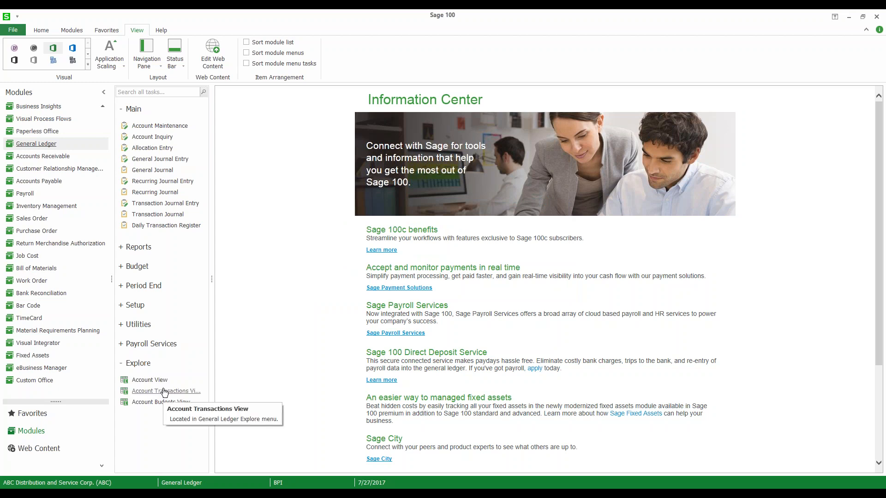
click(163, 391)
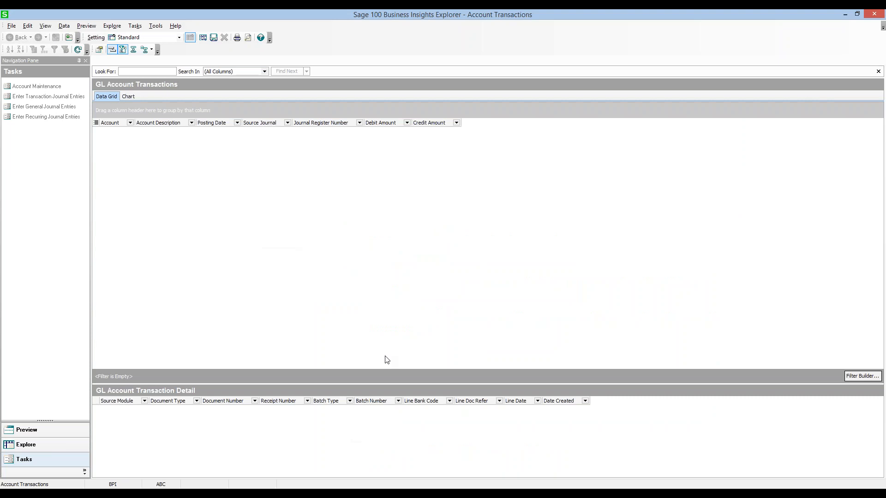
Step: Open the column settings for the Account column and review the available columns
right_click(119, 123)
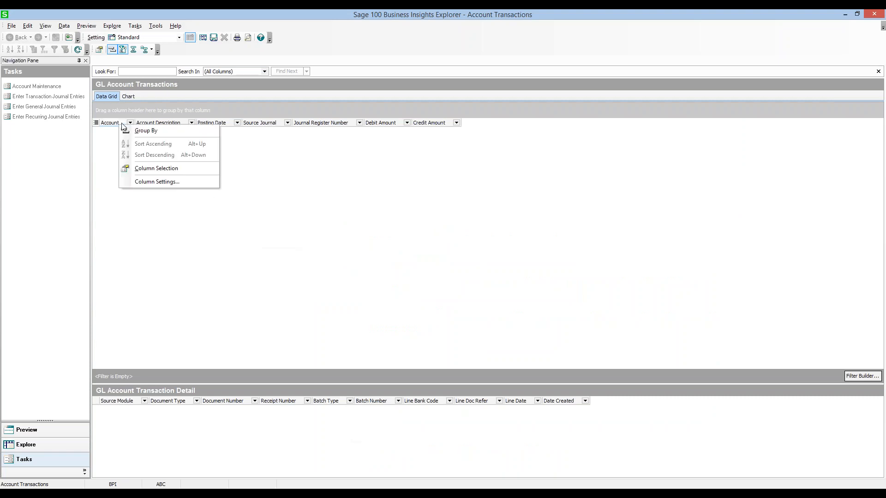
click(165, 182)
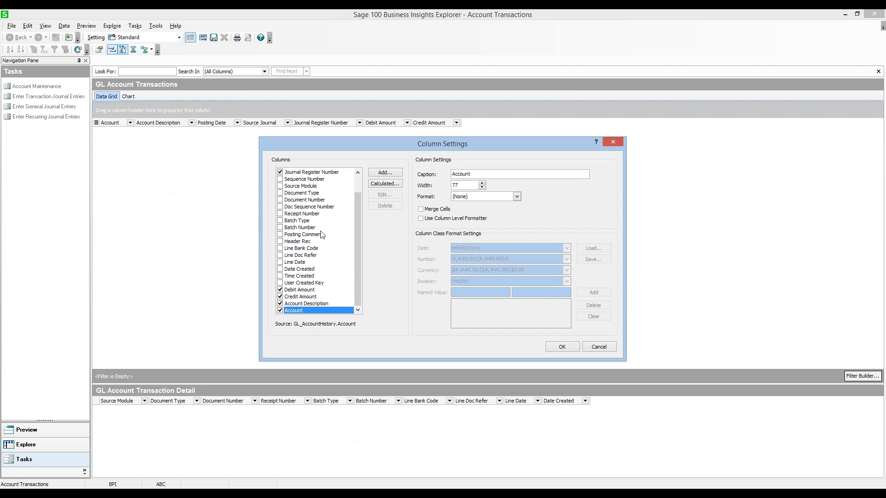
drag(356, 250, 356, 215)
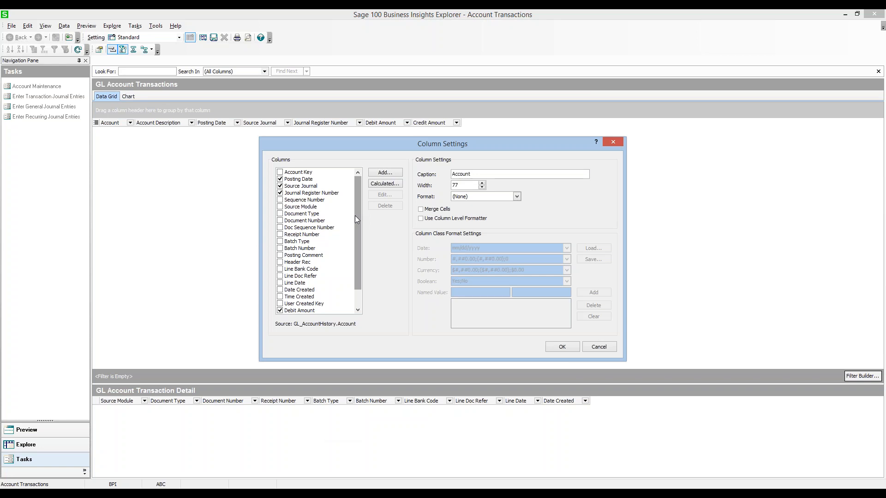
Step: Examine the fields available to add from GL_DetailPosting and GL_AccountHistory, then close the column settings without adding any
click(385, 172)
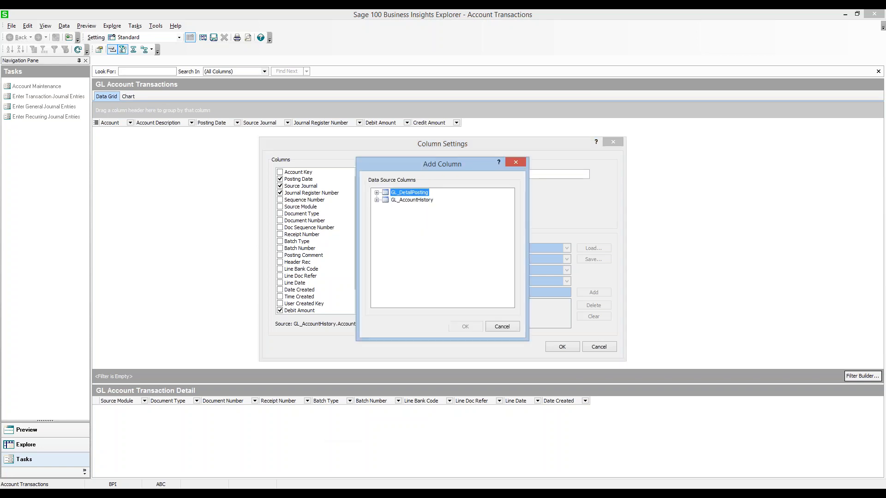
click(377, 194)
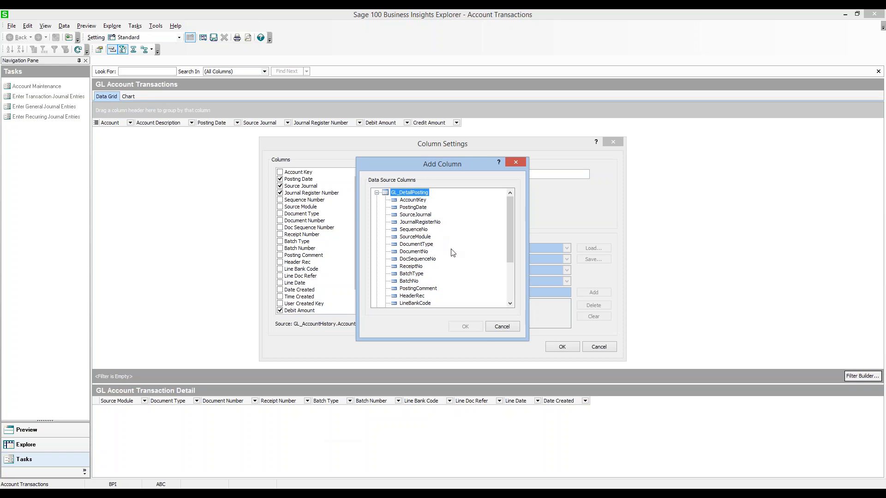
scroll(458, 249, down, 3)
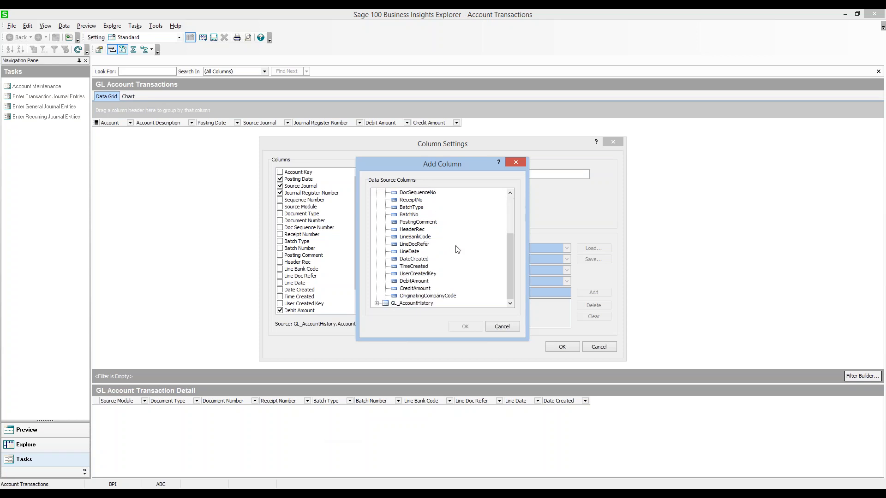
scroll(457, 250, up, 3)
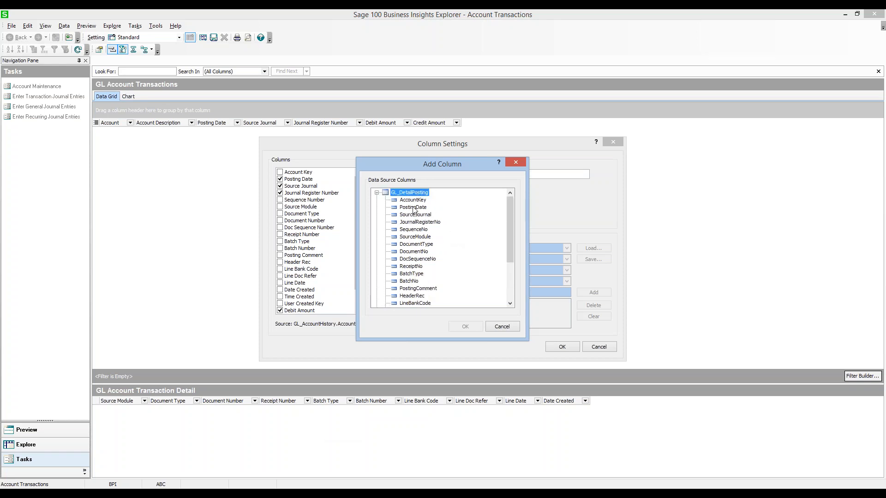
scroll(451, 244, down, 3)
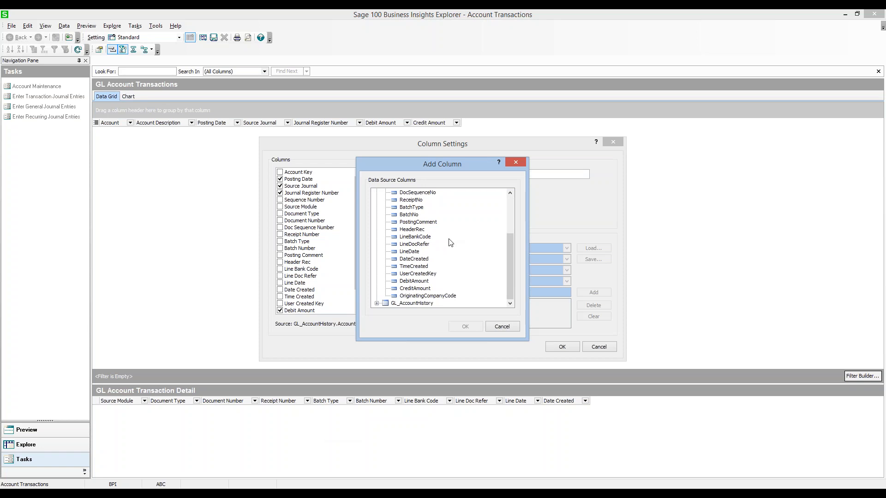
click(377, 303)
scroll(449, 249, up, 10)
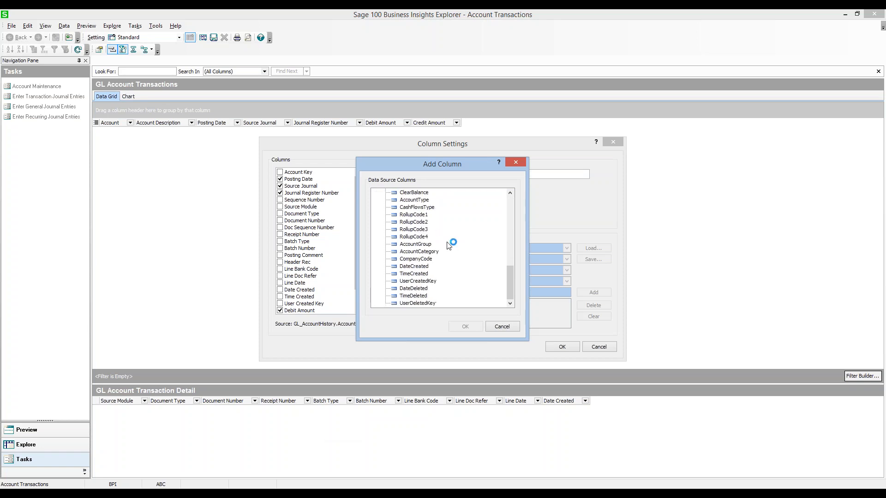
scroll(449, 245, down, 10)
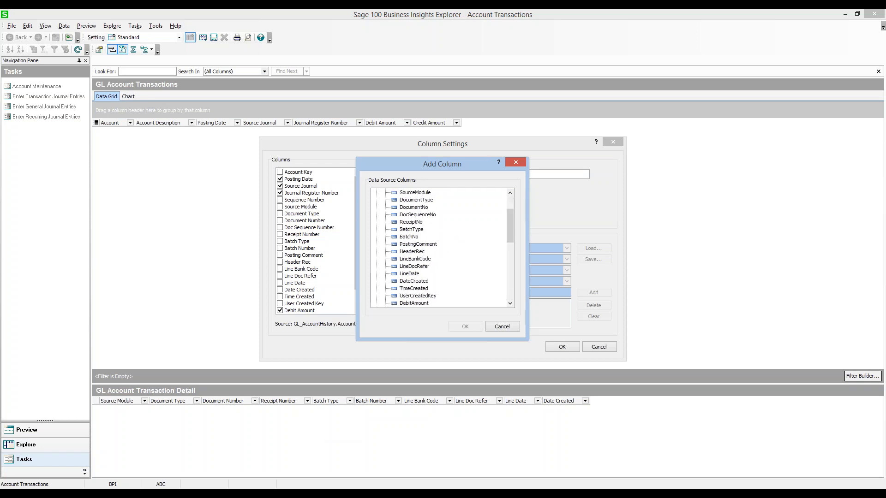
scroll(447, 245, up, 10)
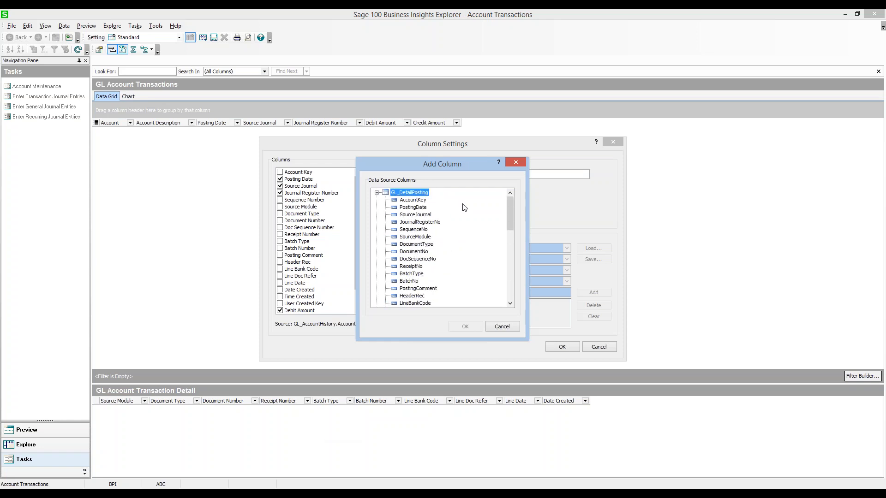
click(517, 162)
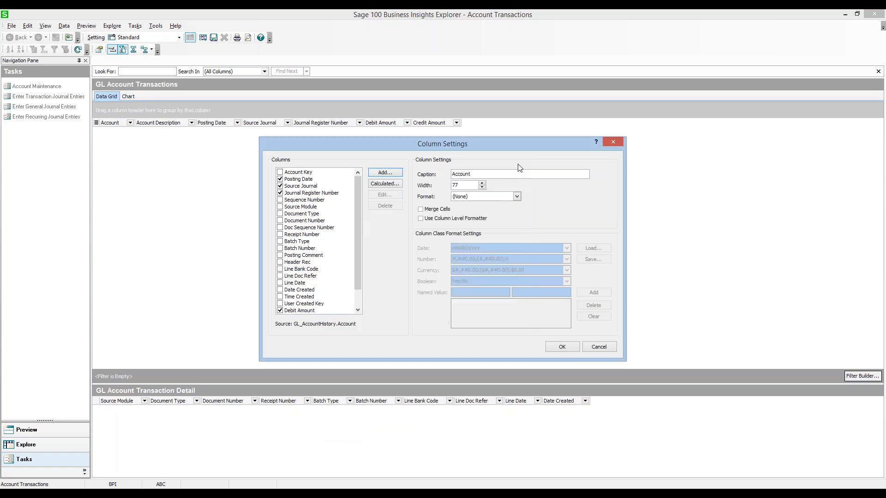
click(613, 144)
Step: Start a new calculated field named Net from the Debit Amount column's settings
right_click(383, 125)
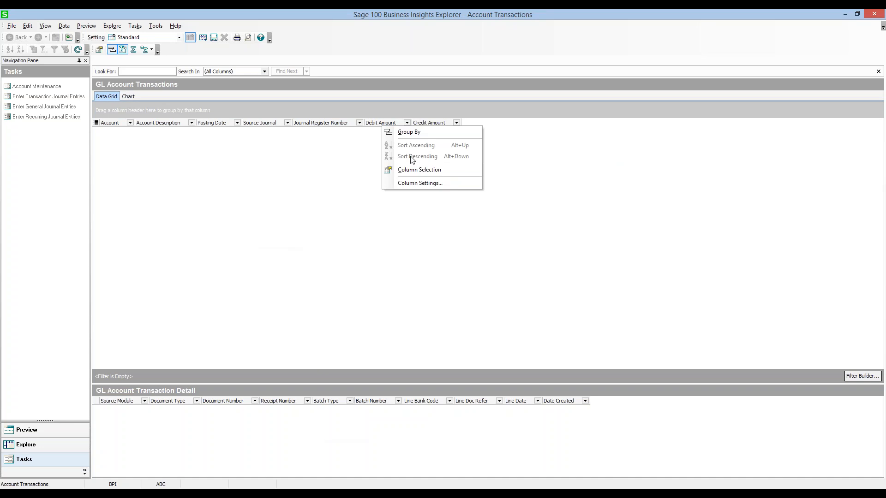
click(418, 184)
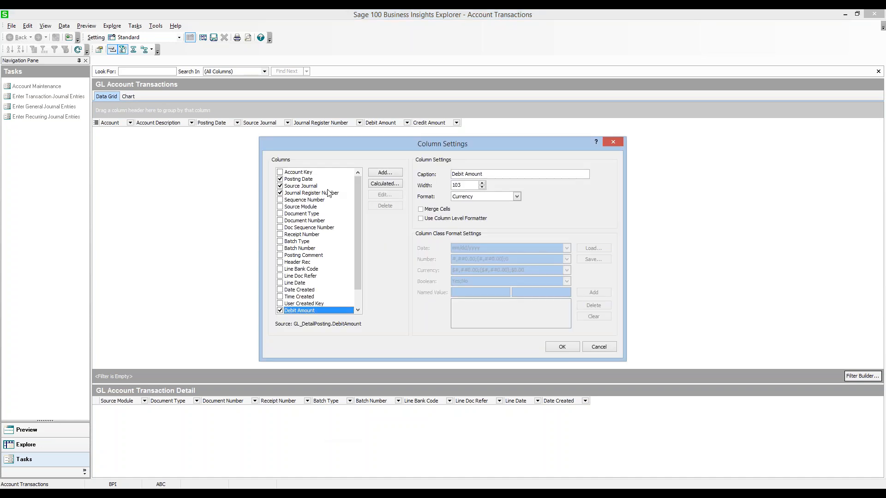
click(381, 185)
text(Net)
key(Tab)
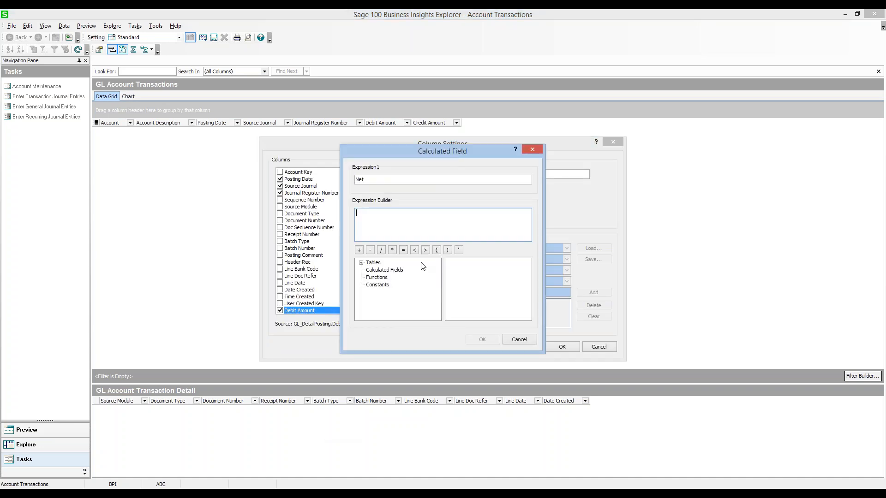
Step: Define Net as the GL_DetailPosting DebitAmount minus CreditAmount, then apply the new column and refresh the account transactions
click(361, 263)
click(373, 263)
click(394, 270)
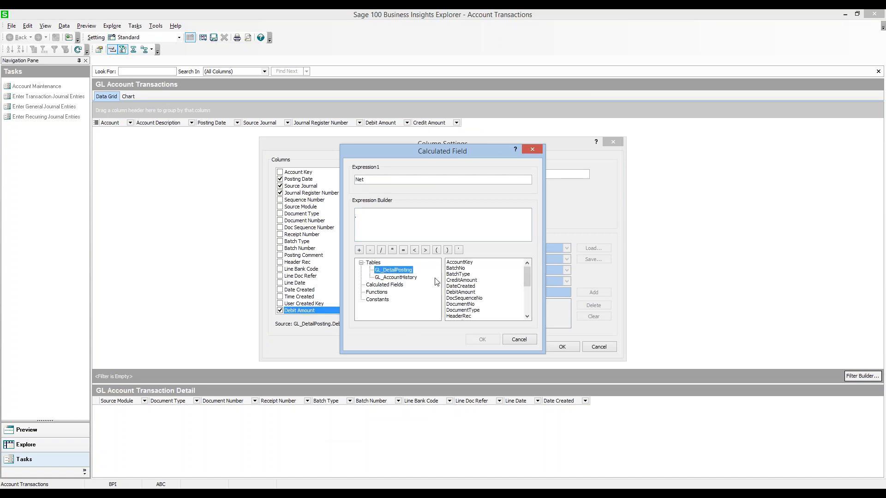
double_click(472, 292)
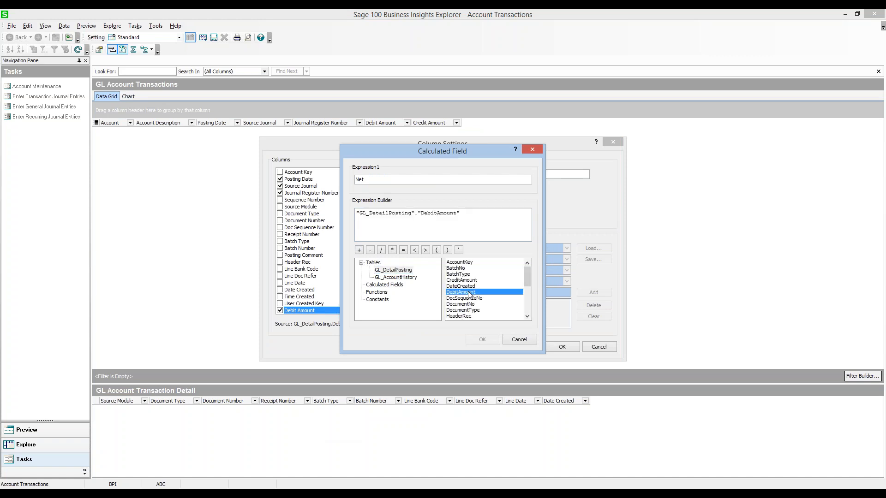
text(-)
click(462, 281)
double_click(461, 282)
click(485, 338)
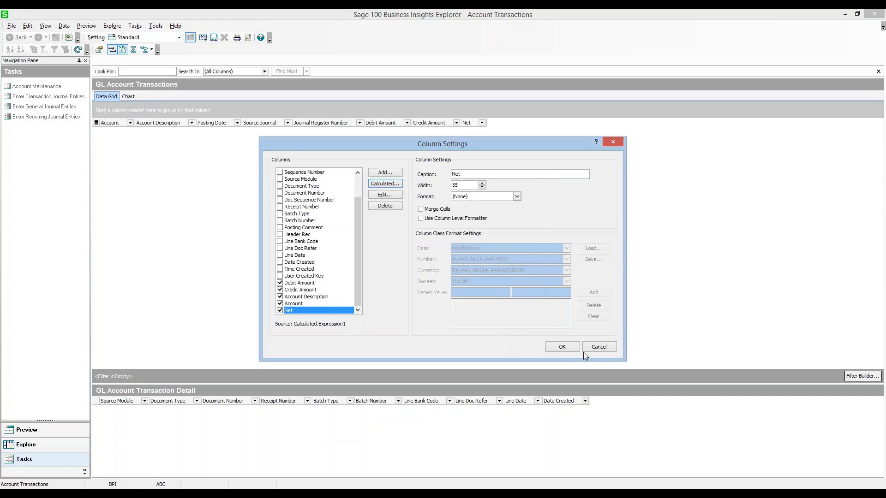
click(564, 347)
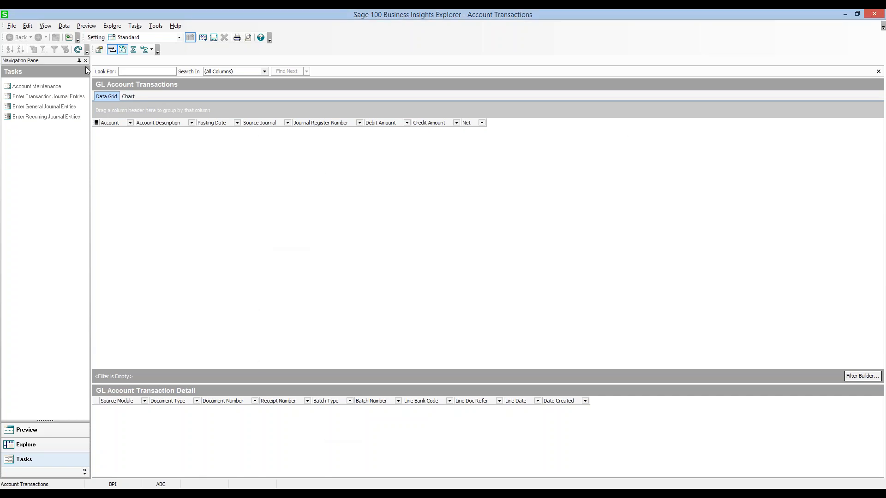
click(77, 50)
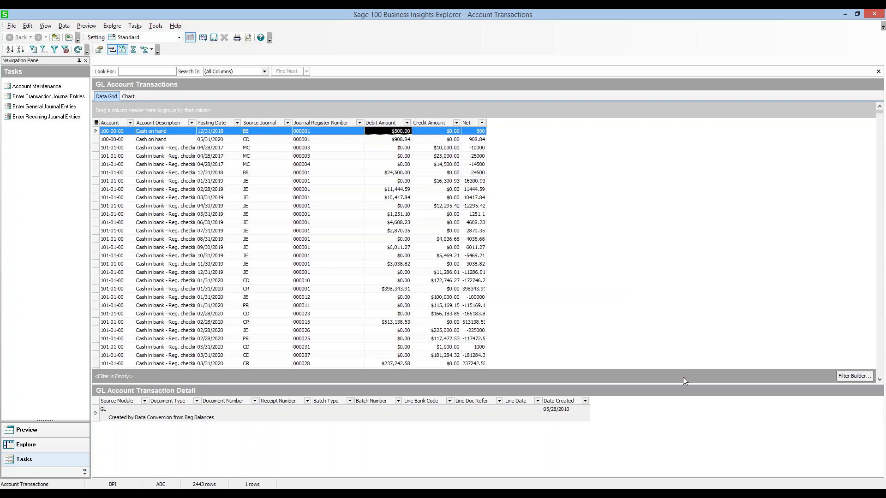
Step: Open the Filter Builder for the account transactions and close it without adding a condition
click(854, 376)
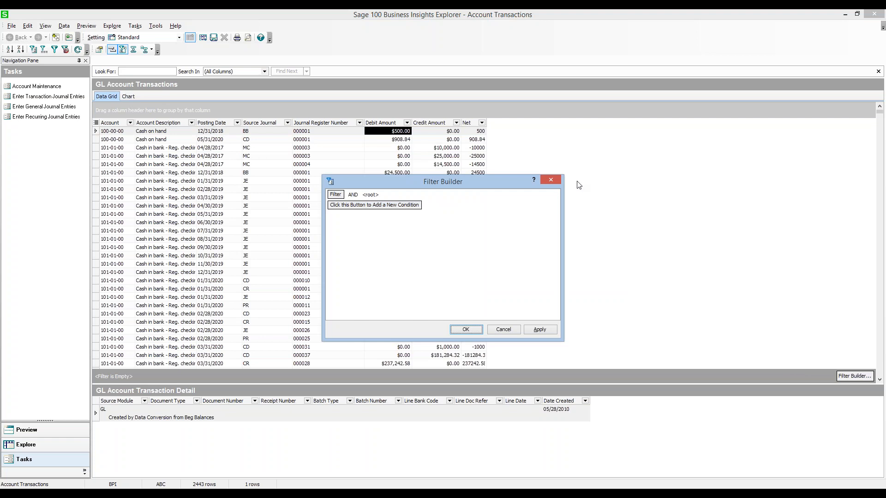
click(551, 180)
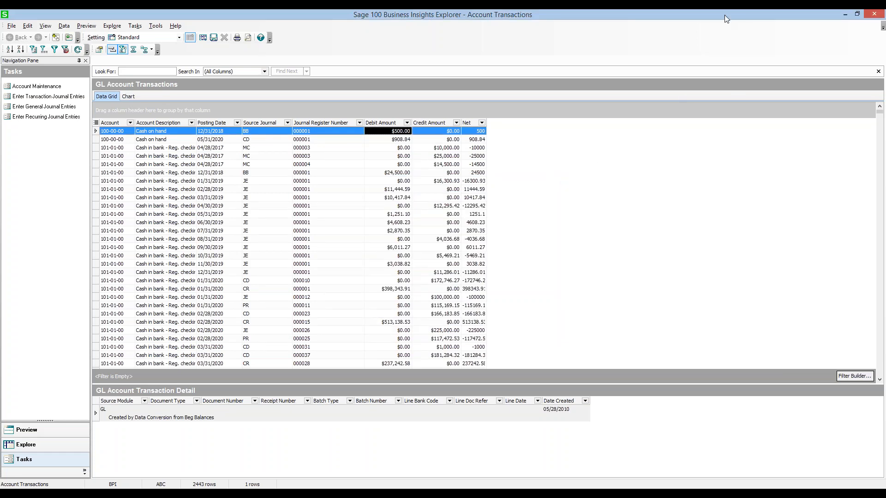
click(846, 16)
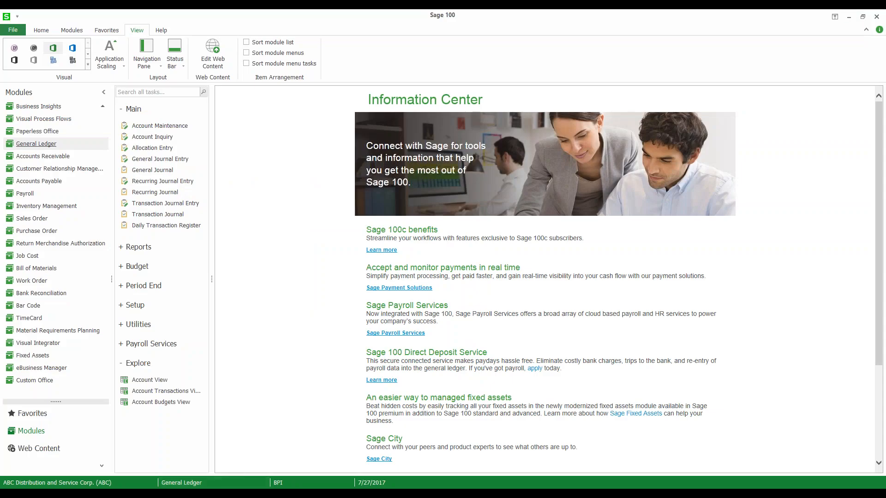
mouse_move(296, 490)
click(355, 445)
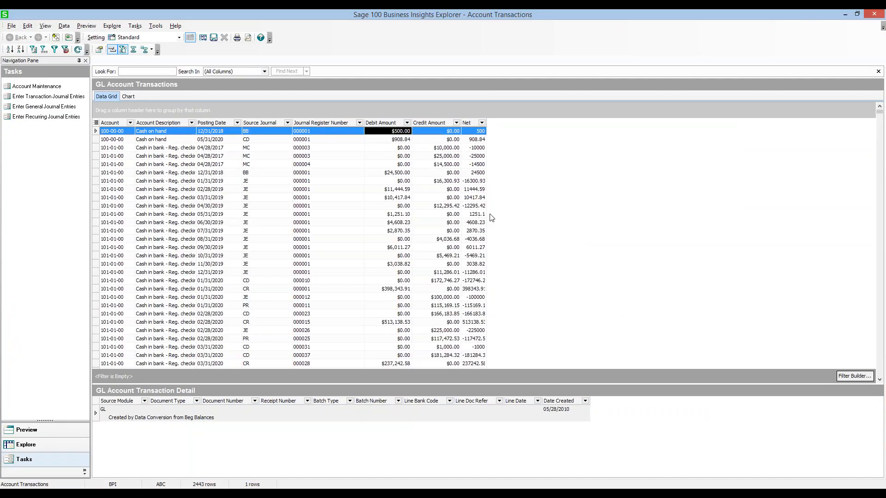
click(845, 14)
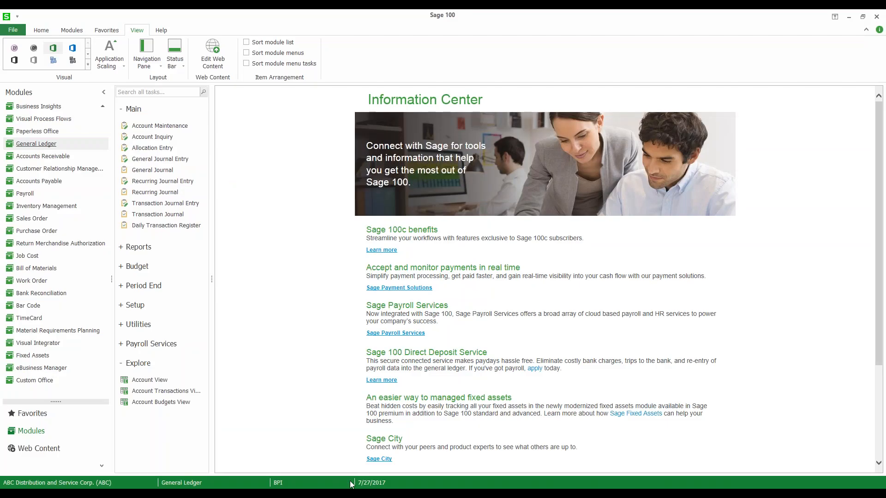
mouse_move(277, 486)
mouse_move(250, 465)
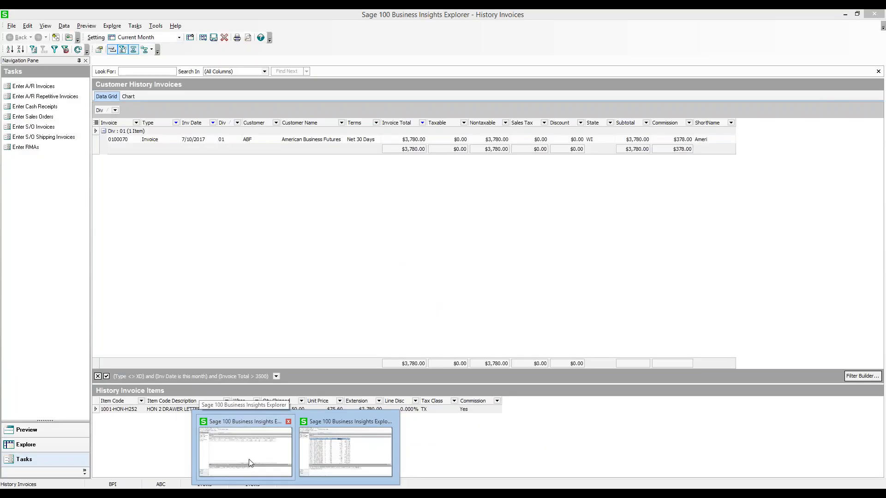
click(342, 460)
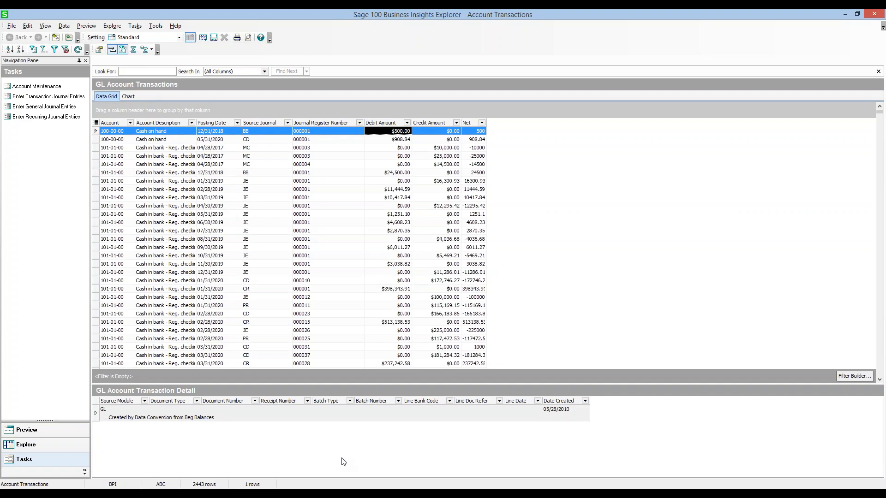
Step: Close the Account Transactions view and switch to the open History Invoices window
click(875, 14)
click(486, 286)
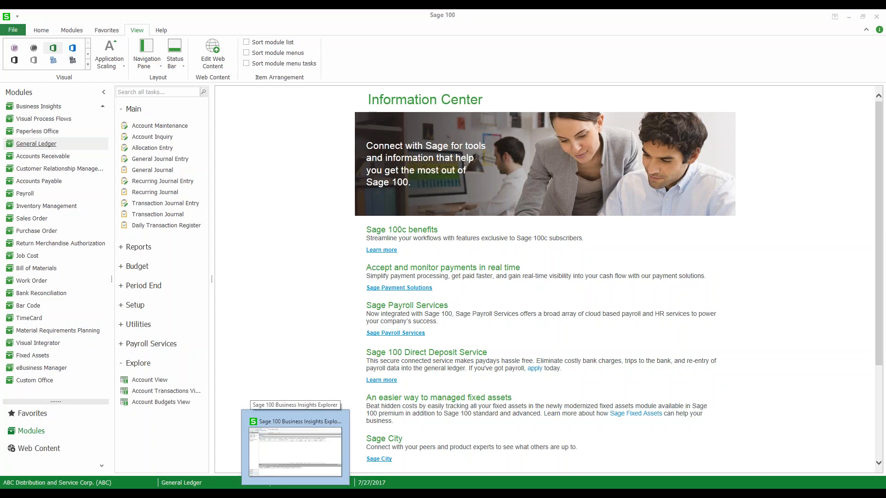
click(297, 443)
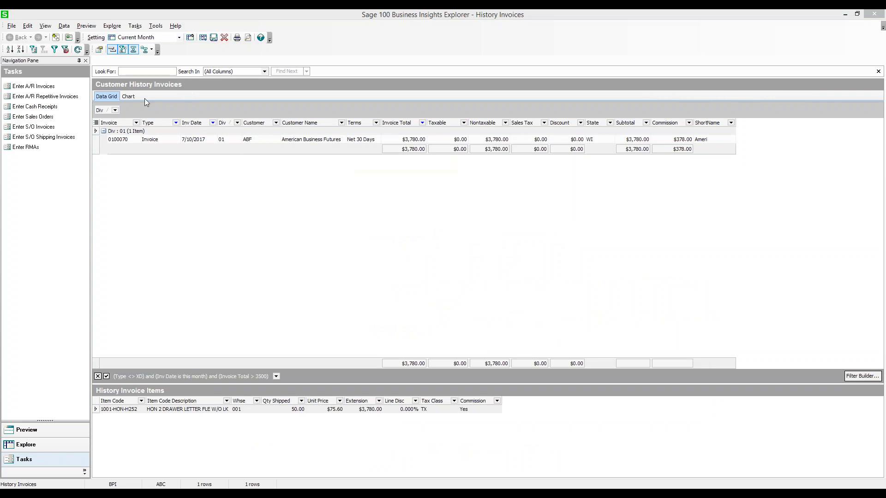
click(128, 97)
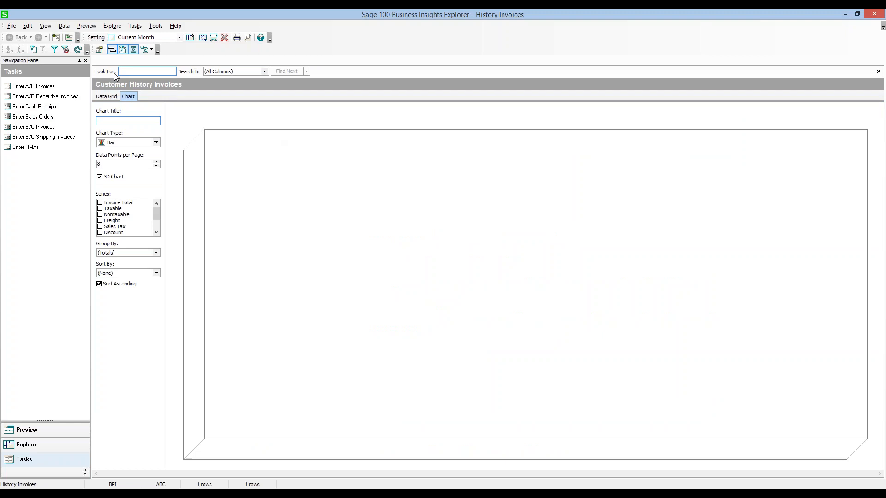
click(109, 97)
click(862, 376)
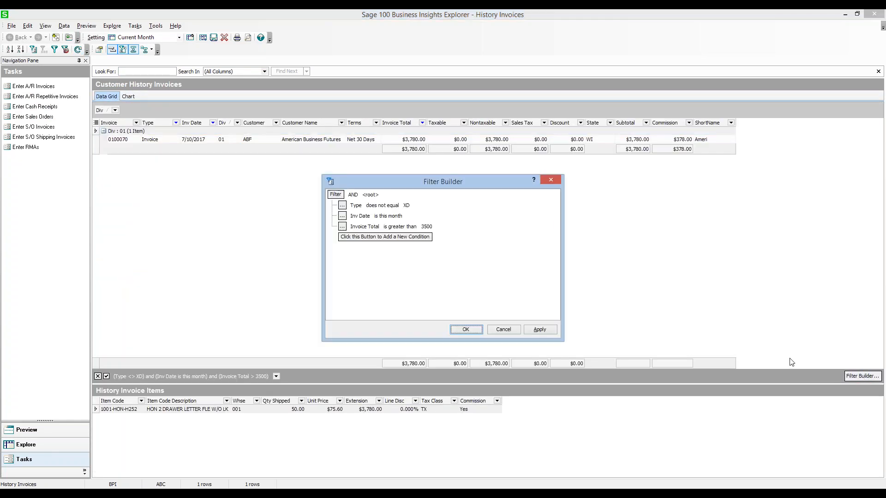
click(516, 331)
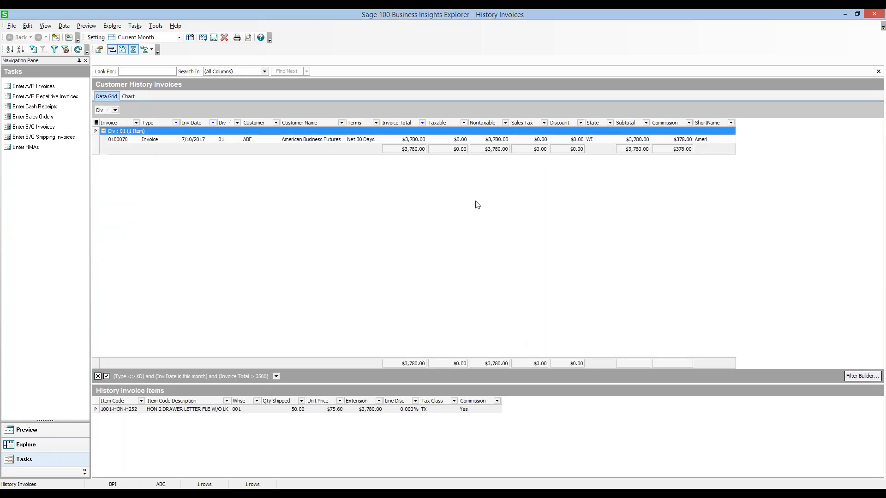
Step: Remove the Inv Date condition from the customer history invoice filter and apply it, then clear the entire filter
click(856, 377)
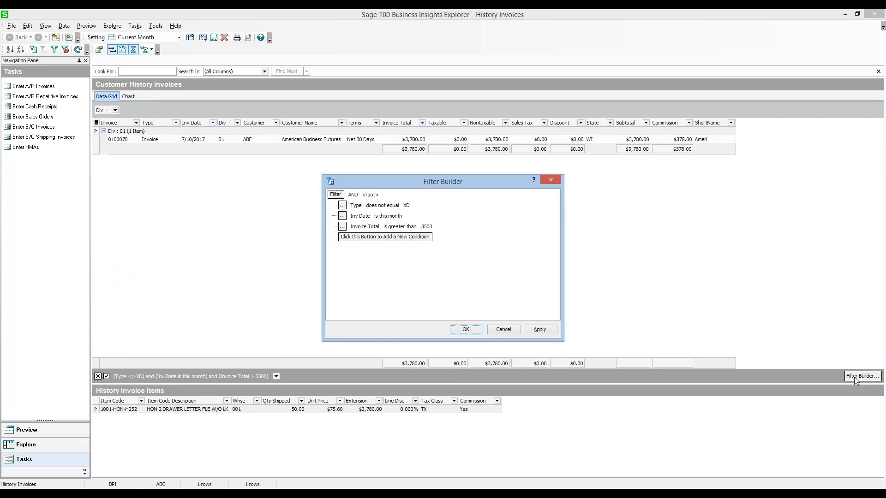
click(399, 217)
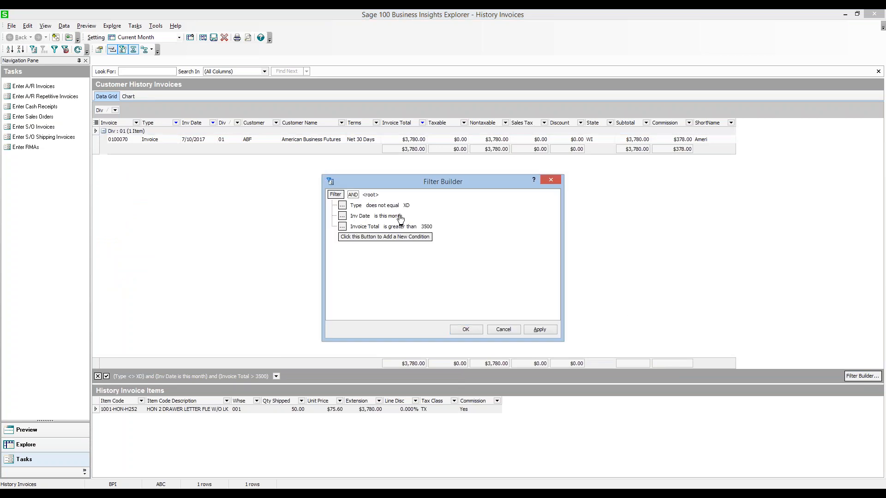
click(342, 216)
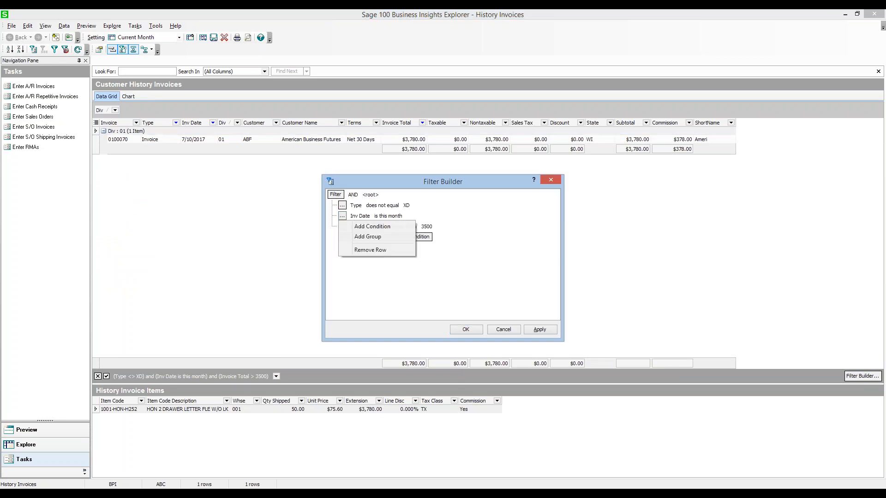
click(351, 251)
click(524, 330)
click(470, 330)
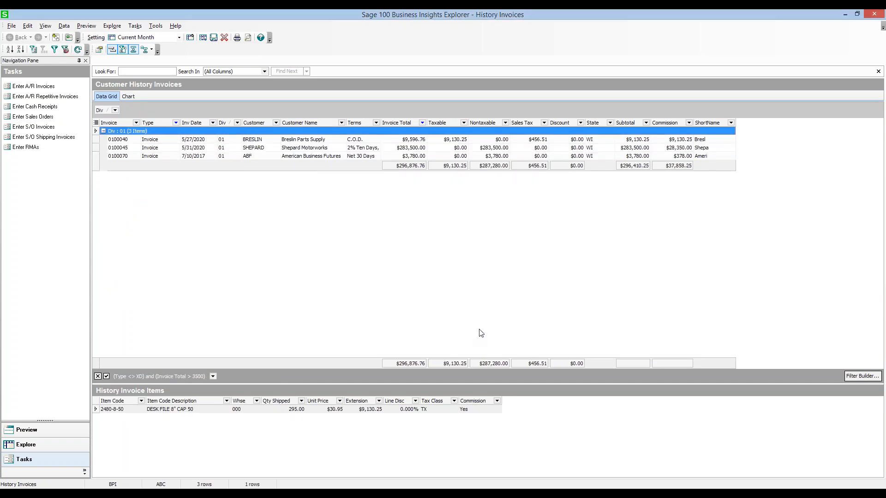
click(97, 377)
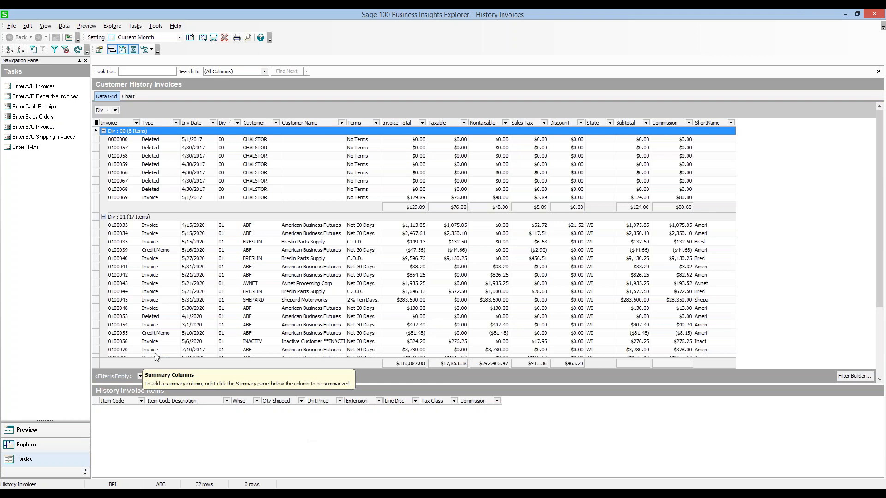
Step: Show the customer history invoices as a chart, trying the Pie chart type before returning to Bar
click(131, 97)
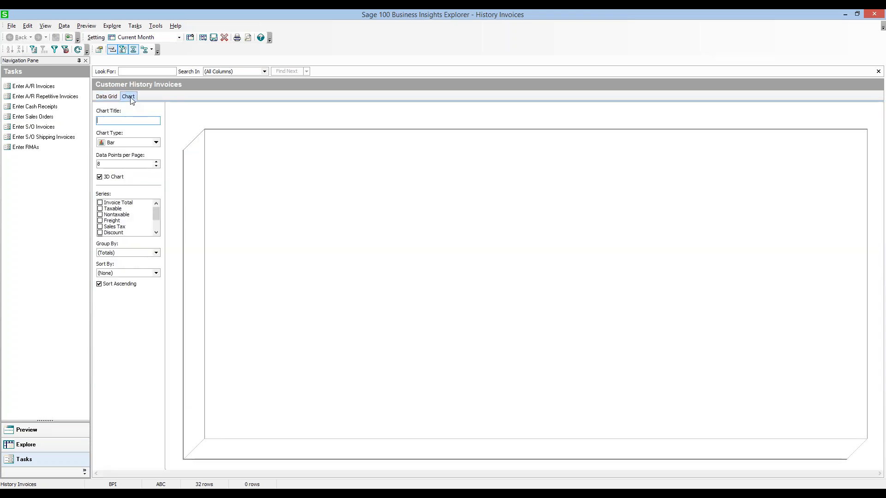
click(156, 142)
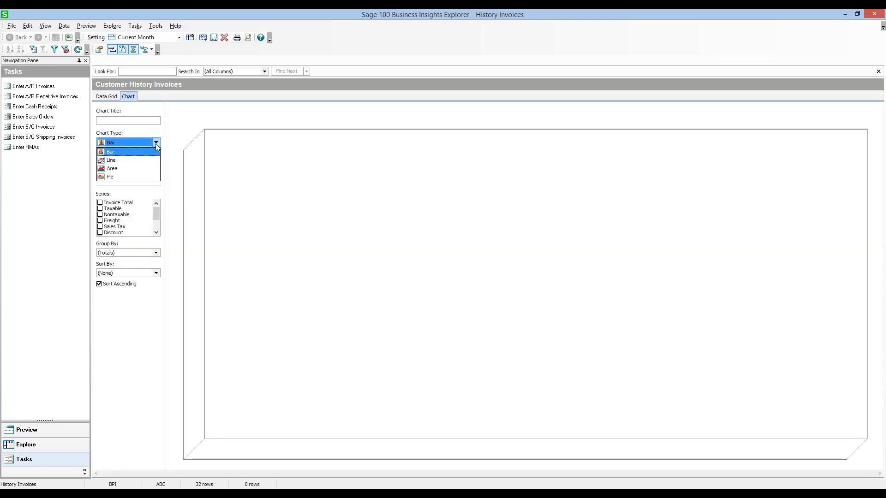
click(113, 176)
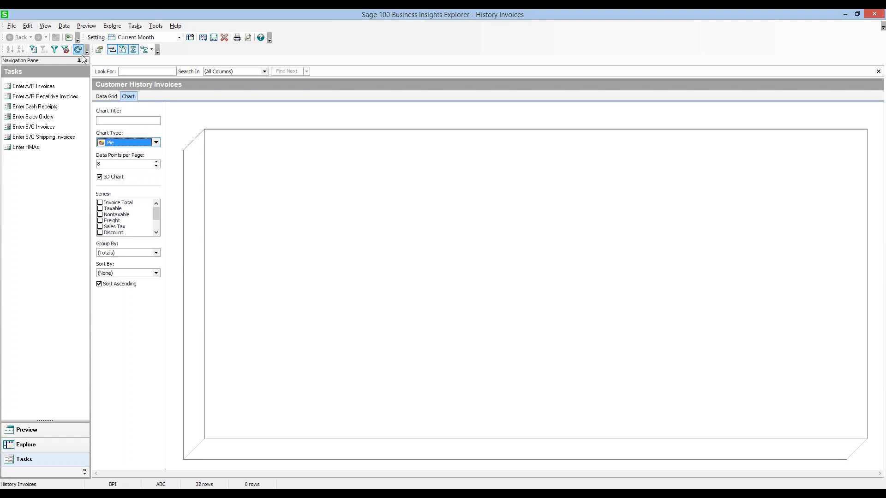
click(155, 143)
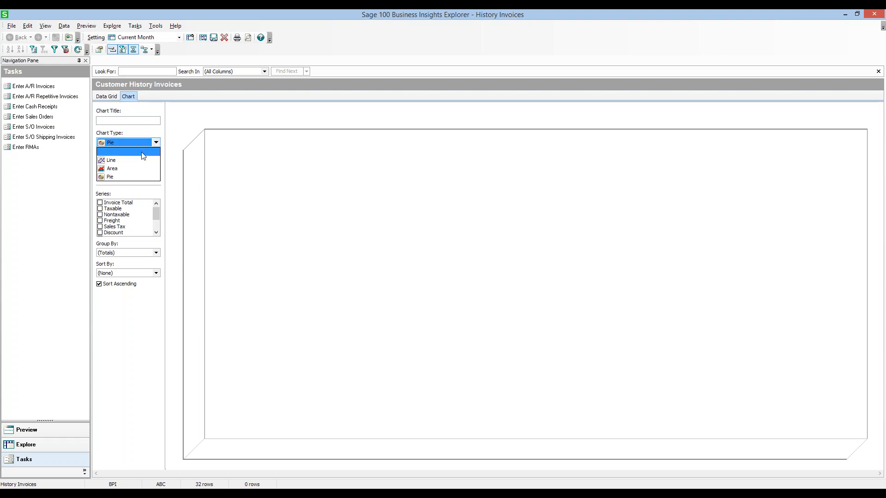
click(127, 151)
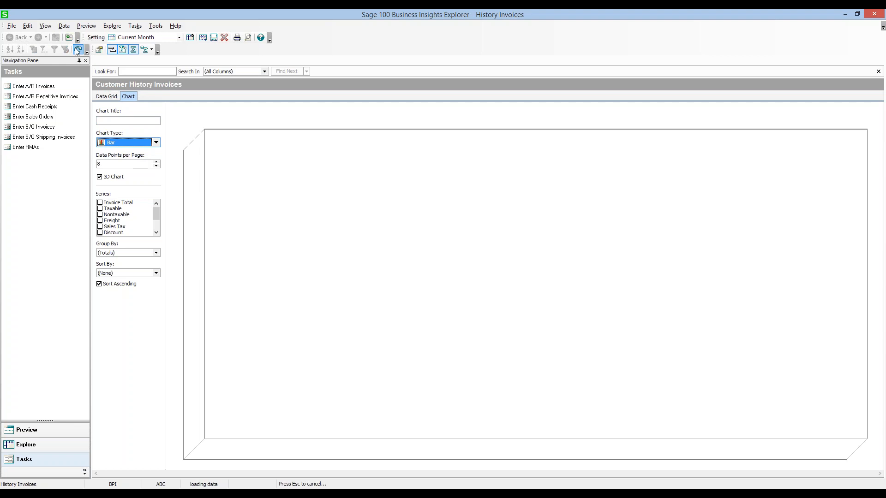
Step: Plot the Invoice Total series in the bar chart and group it by Customer
click(100, 203)
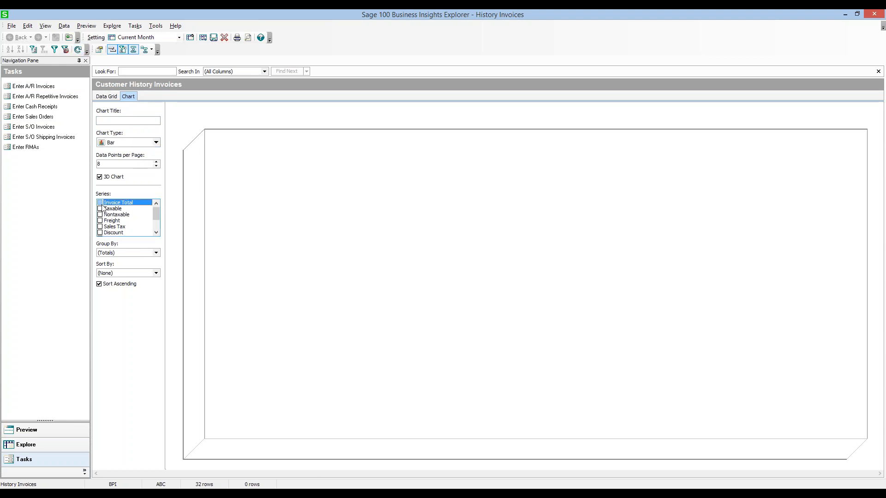
click(156, 233)
click(156, 232)
click(156, 232)
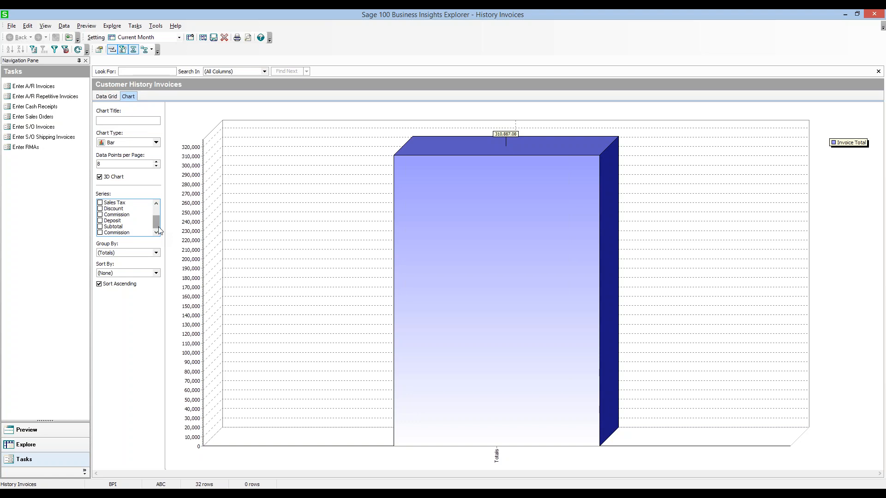
drag(157, 223, 156, 214)
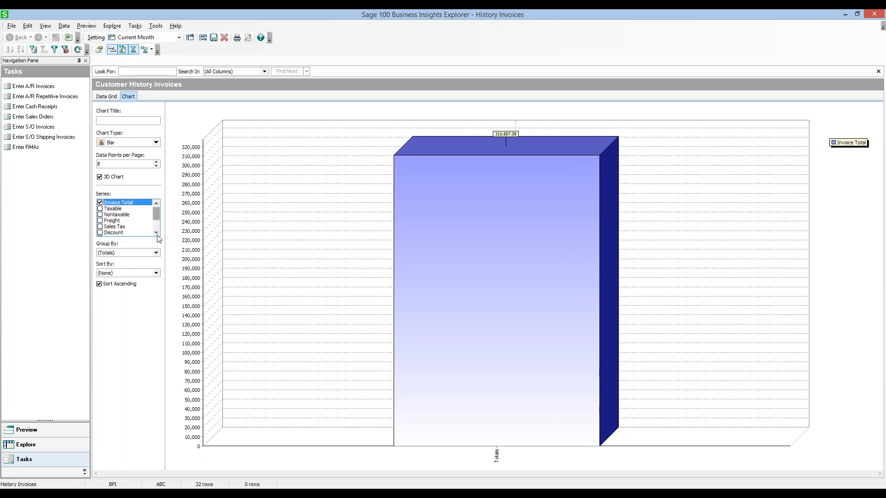
click(156, 253)
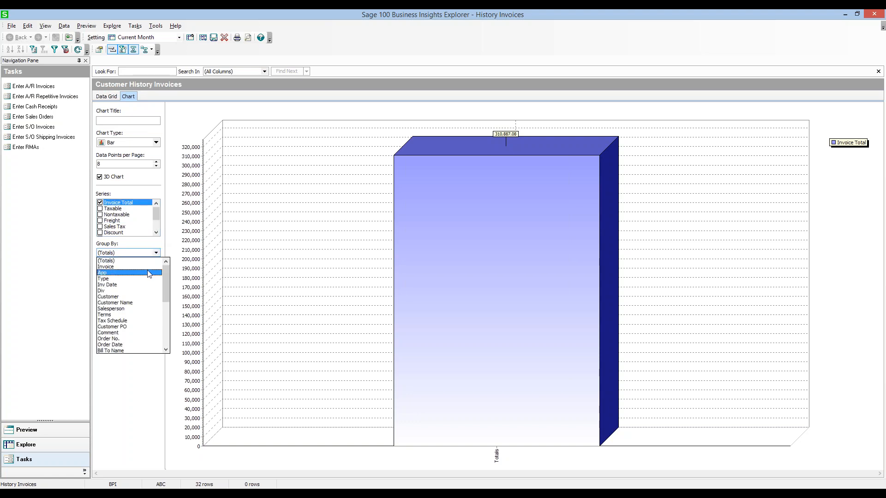
click(140, 298)
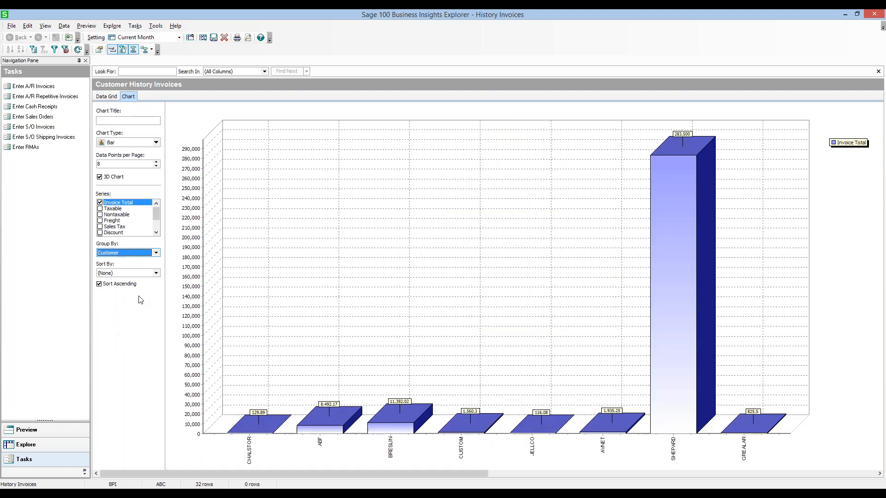
Step: Keep the Bar chart type and sort the customer bars by Invoice Total
click(156, 143)
click(156, 144)
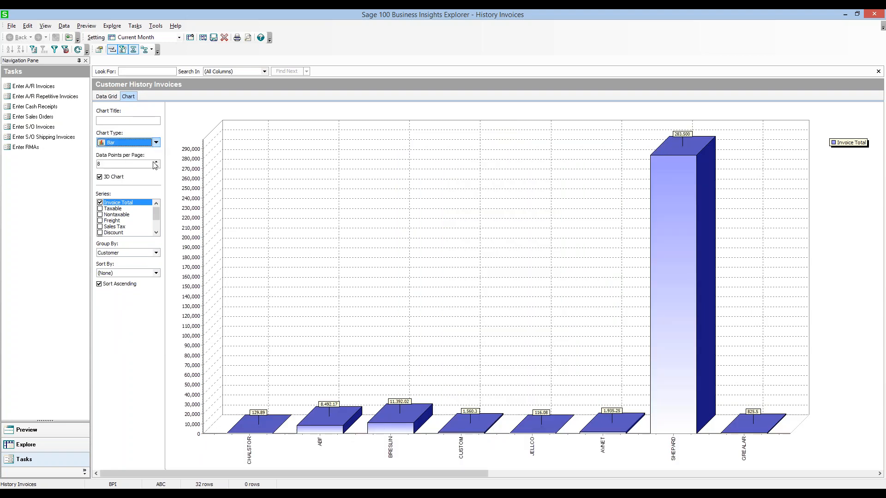
click(156, 274)
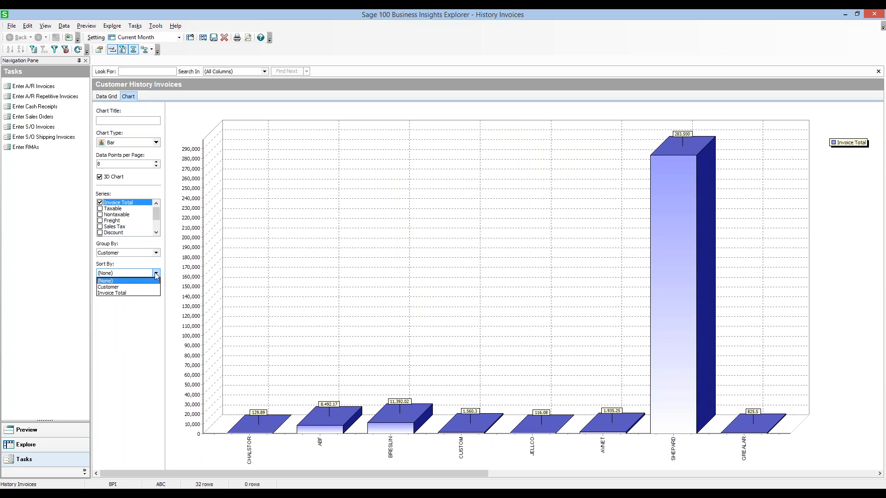
click(123, 293)
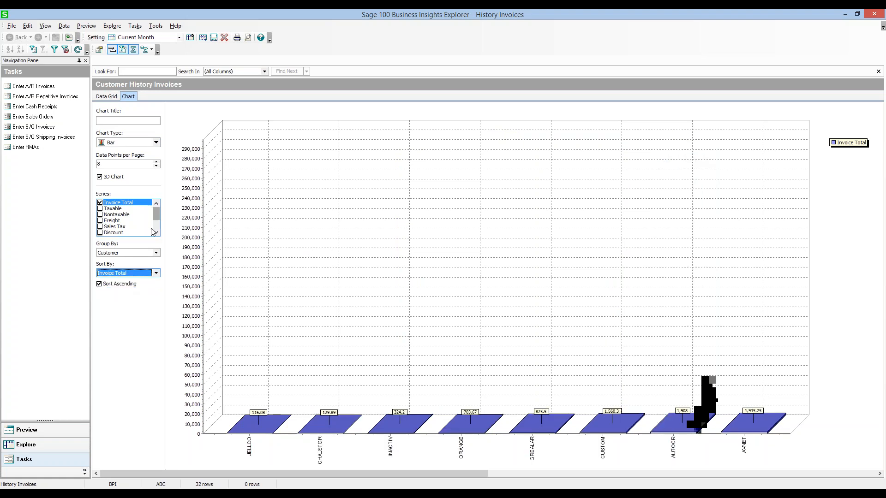
Step: Group the invoice chart by Inv Date and switch its sorting to descending order
click(155, 253)
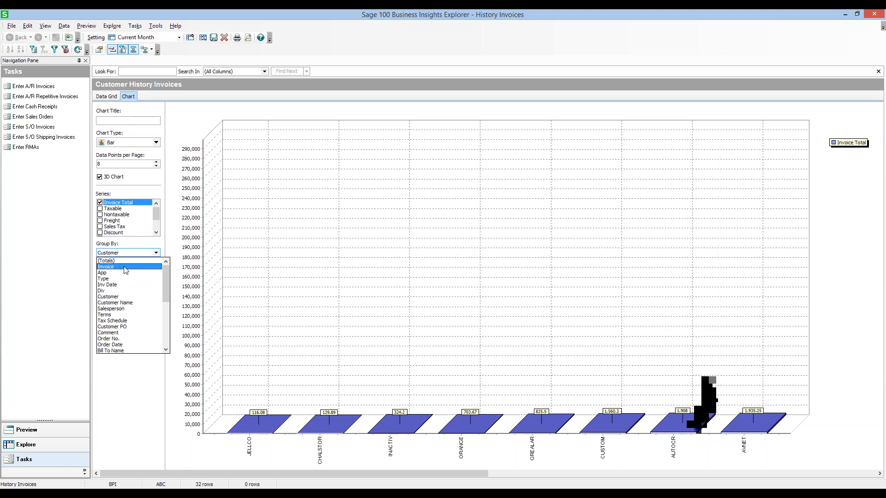
click(125, 285)
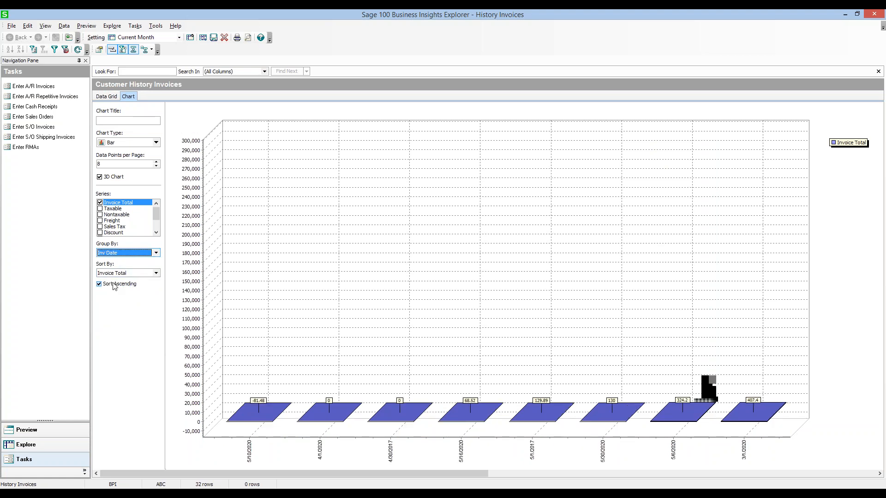
click(115, 284)
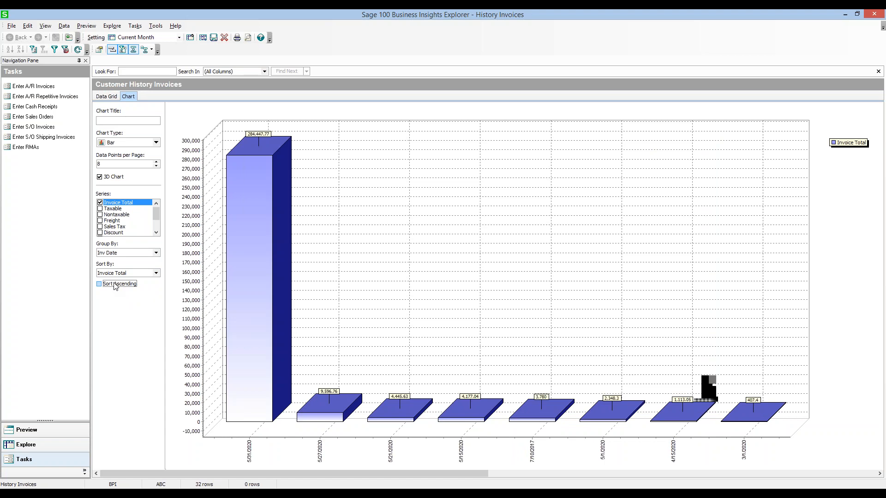
Step: Sort the invoice chart by Inv Date in ascending order
click(155, 273)
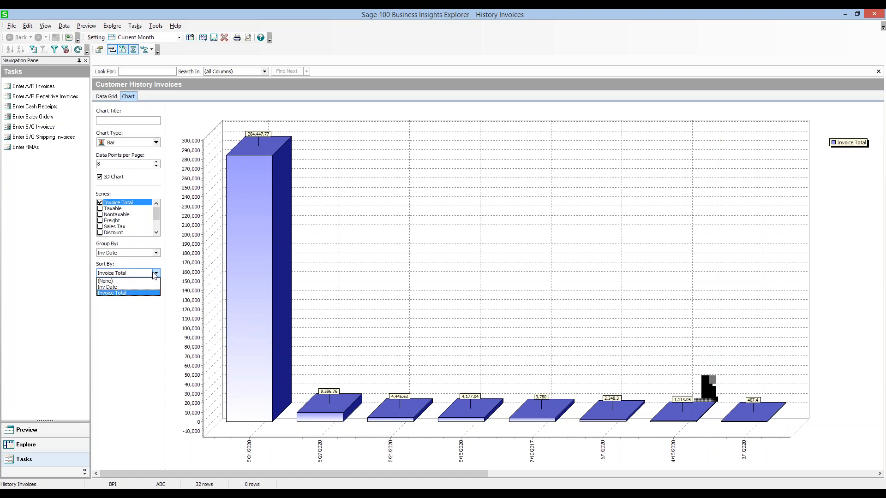
click(146, 287)
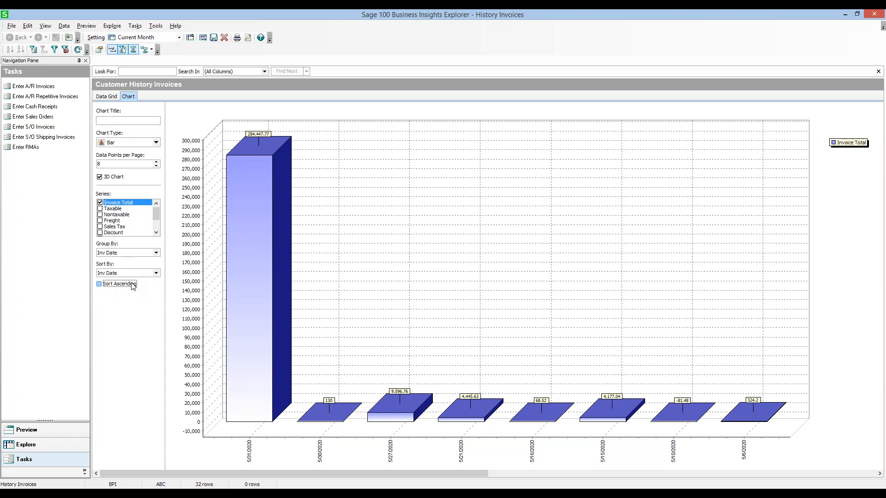
click(133, 286)
Step: Change the chart's sort field back to Invoice Total and toggle the Sort Ascending option
click(156, 273)
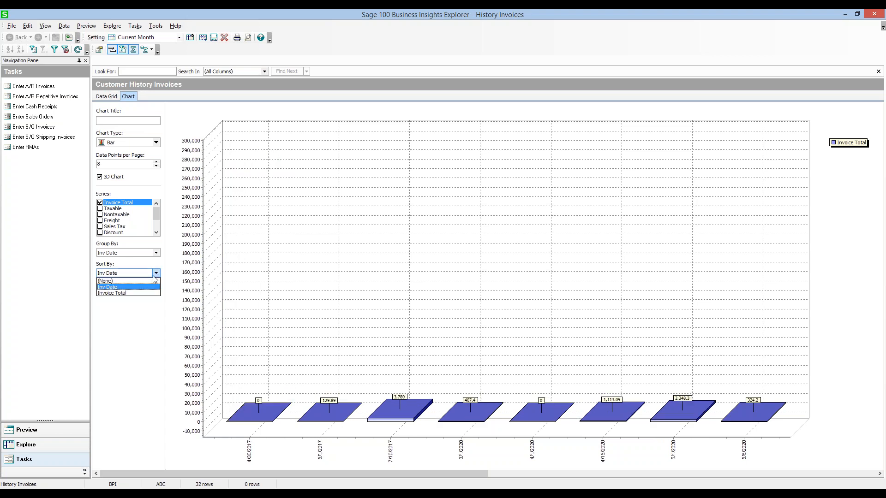
click(129, 293)
click(122, 285)
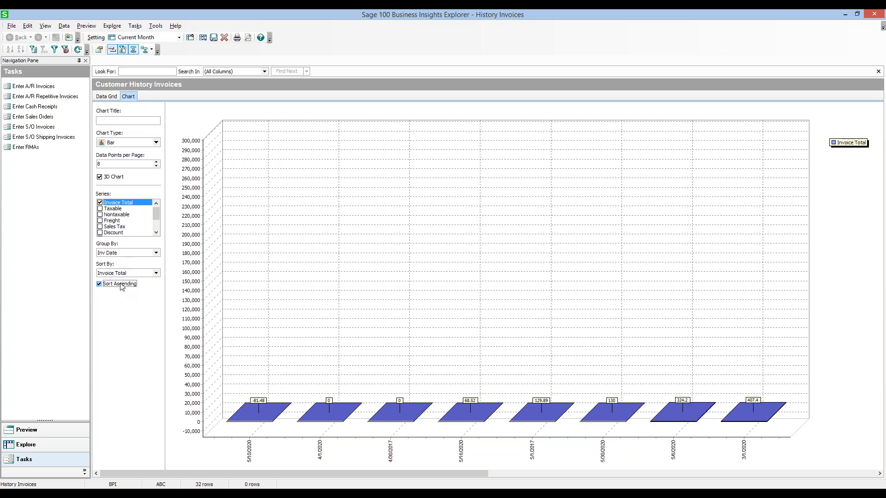
Step: Sort the chart's invoice totals in descending order, open its print preview and close the preview
click(121, 286)
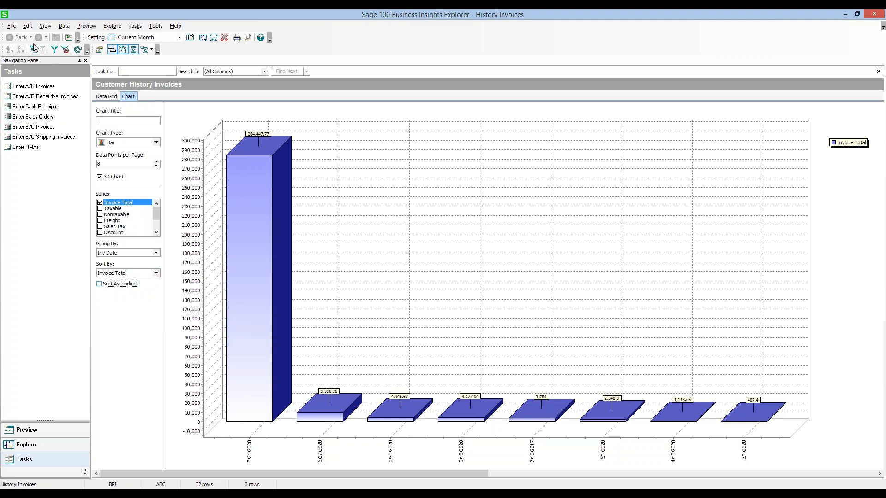
click(11, 26)
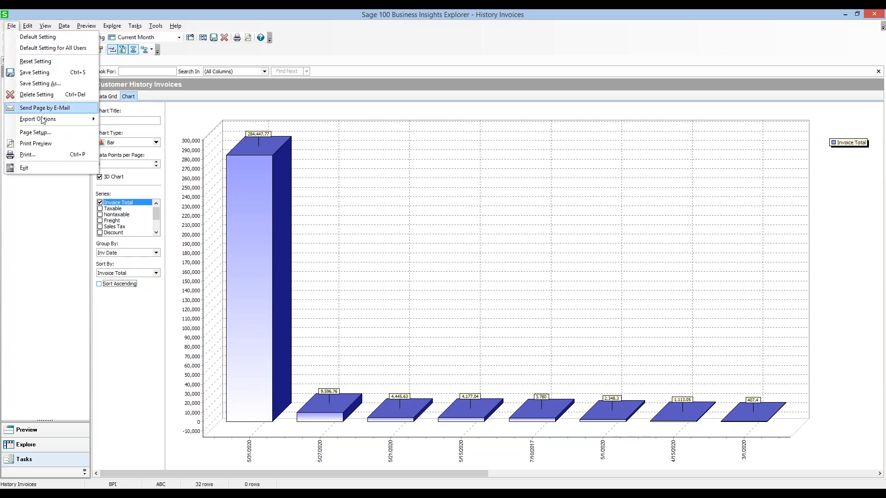
click(46, 144)
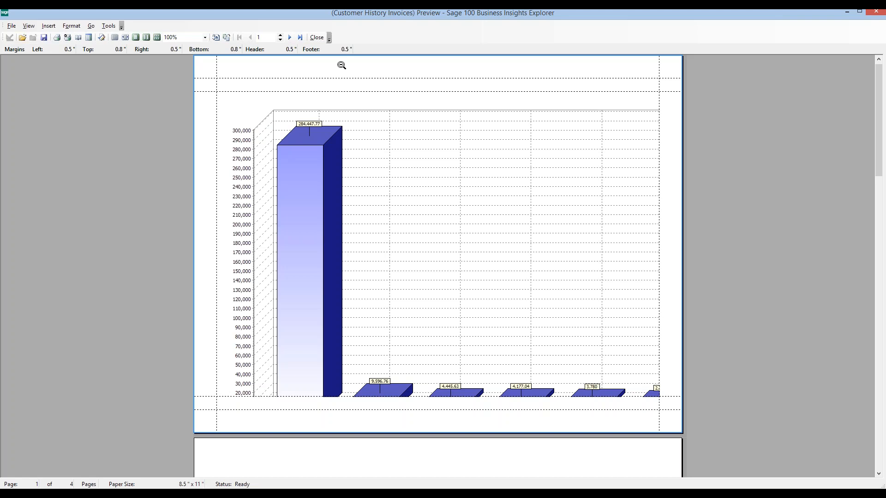
click(317, 45)
Step: Examine the chart's export options and review the Customer History Invoices data grid
click(12, 26)
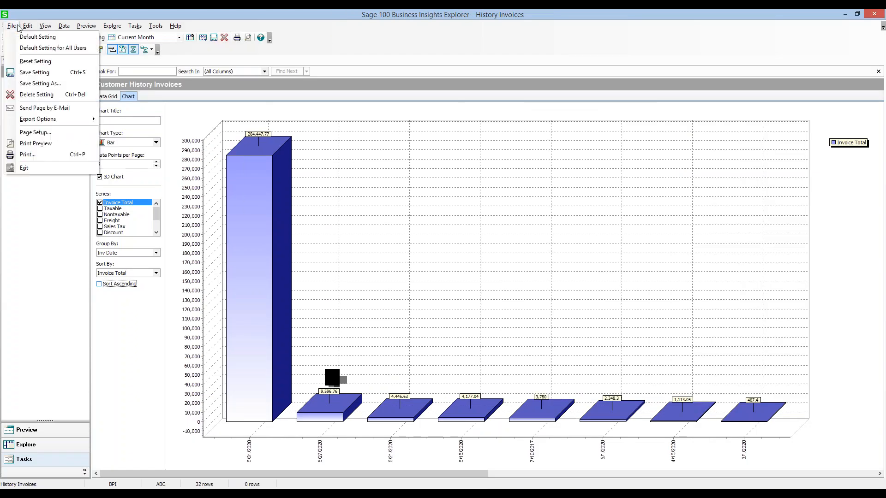
mouse_move(46, 121)
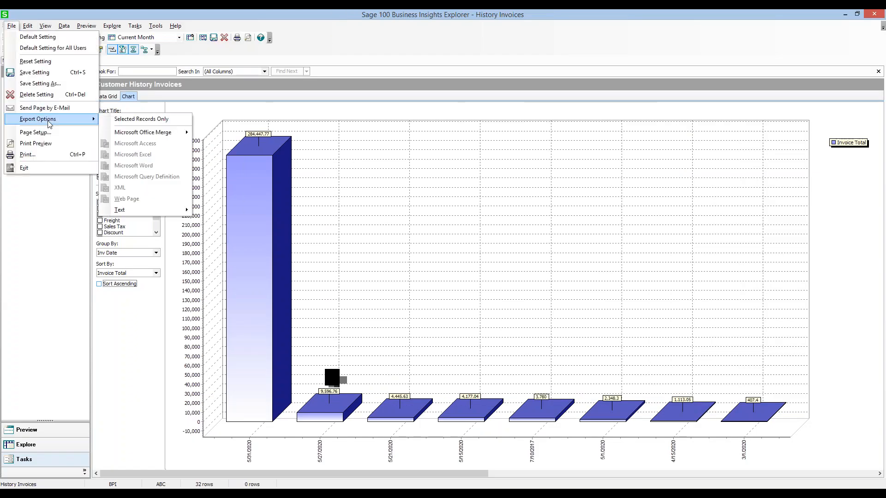
click(16, 27)
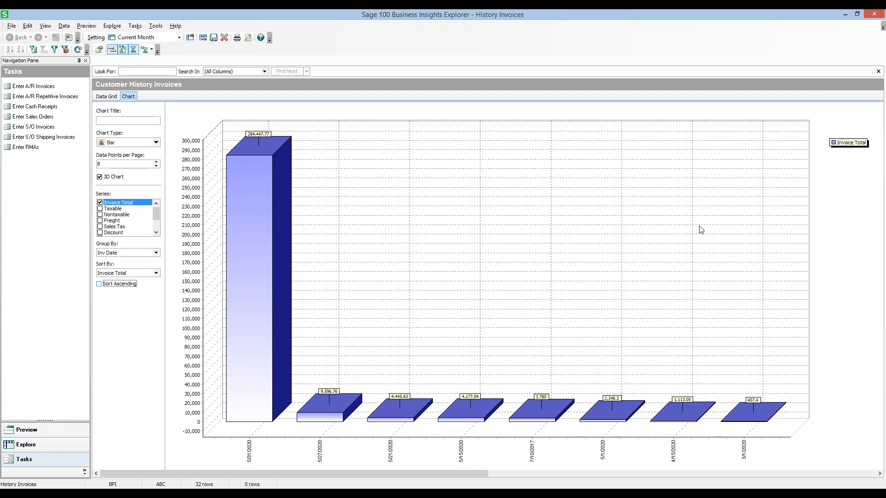
click(150, 164)
click(131, 97)
click(110, 98)
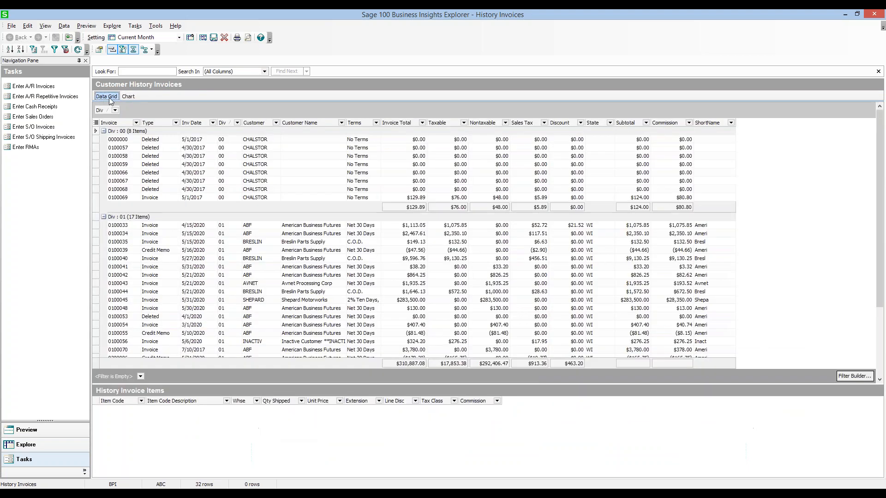
click(133, 96)
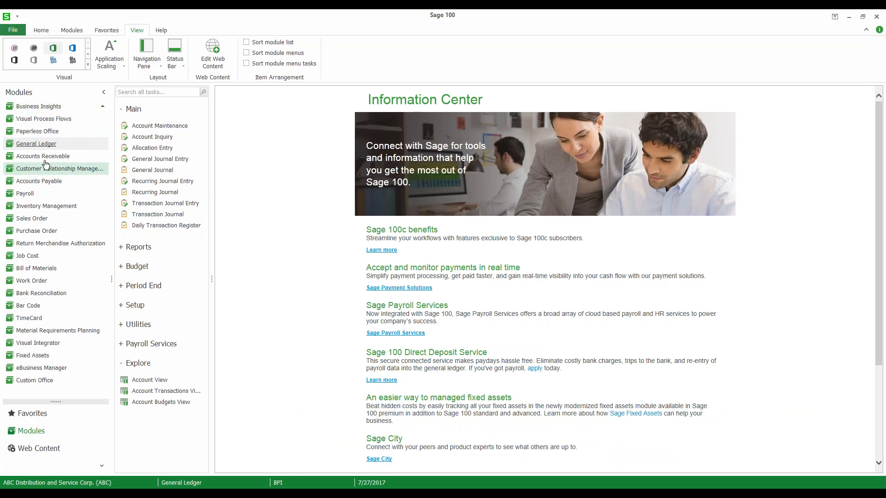
Step: Switch to the Sage 100 desktop, request the Business Insights dashboard and agree to run Company Maintenance
scroll(57, 153, up, 1)
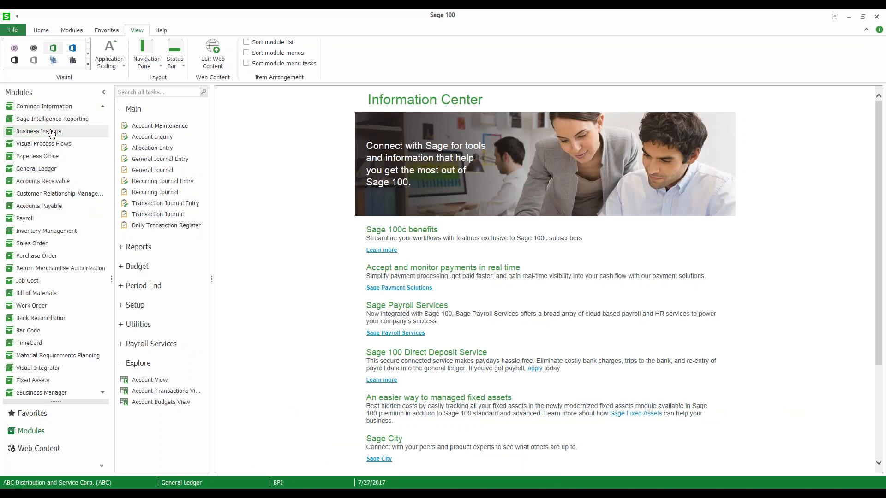
click(50, 131)
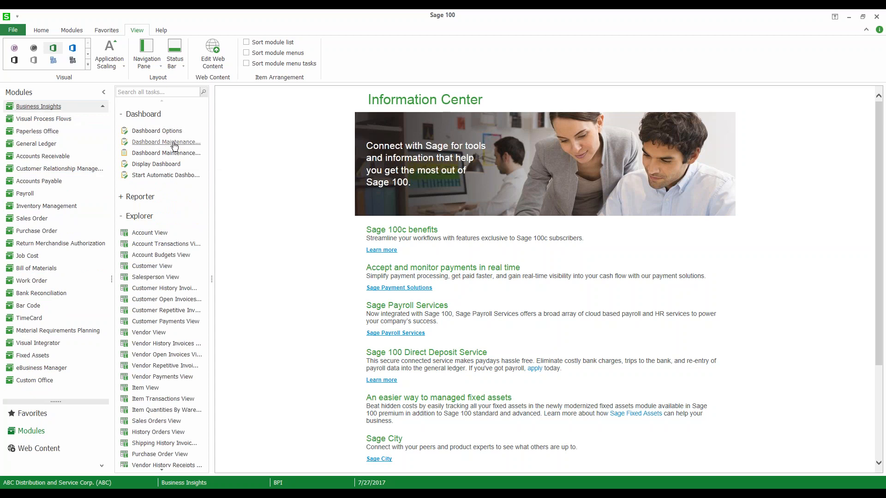
click(159, 165)
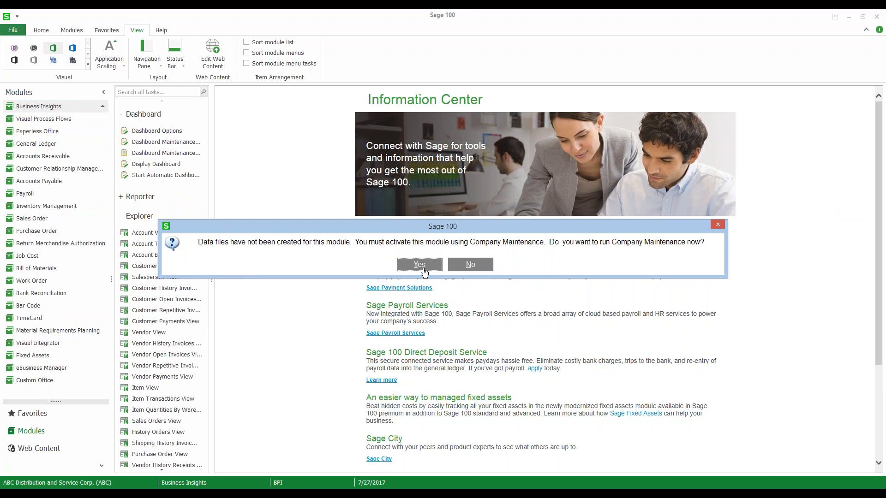
click(419, 265)
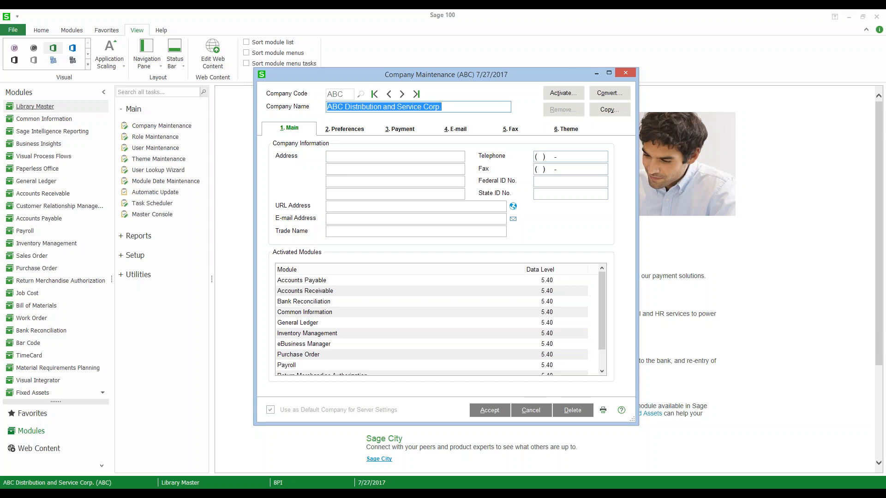
Step: Activate the Business Insights module for company ABC, accept the company record and close Company Maintenance
click(577, 97)
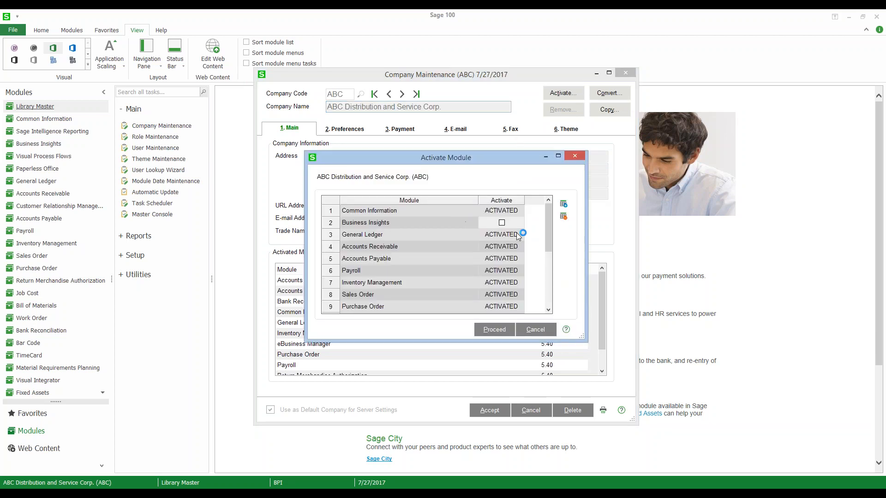
click(502, 223)
click(494, 329)
click(489, 412)
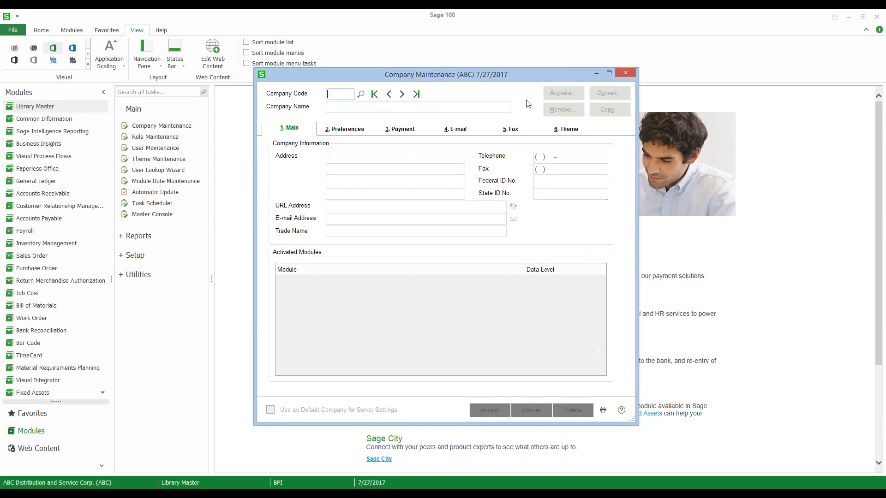
click(626, 73)
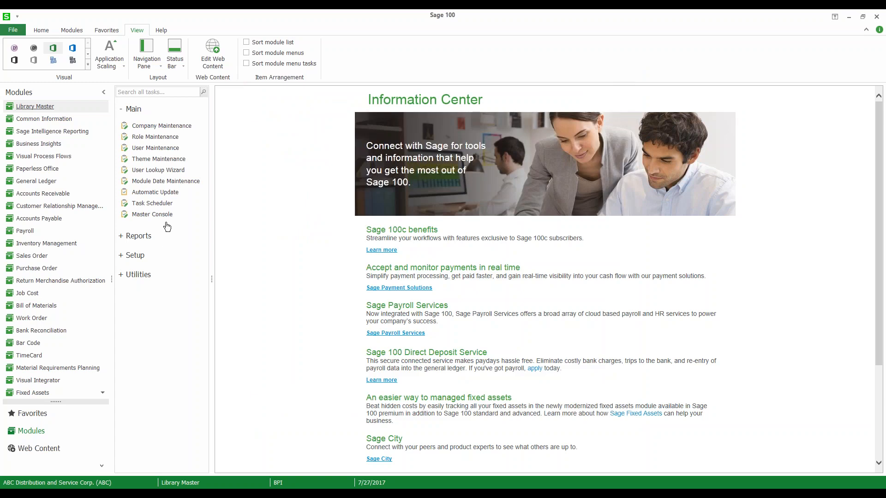
Step: Display the dashboard from the Business Insights module and agree to set up the module
click(39, 143)
click(482, 289)
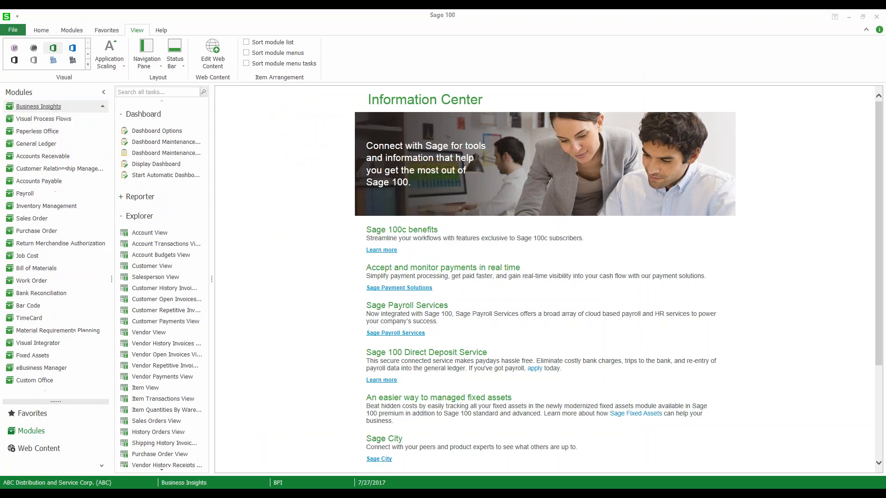
click(157, 165)
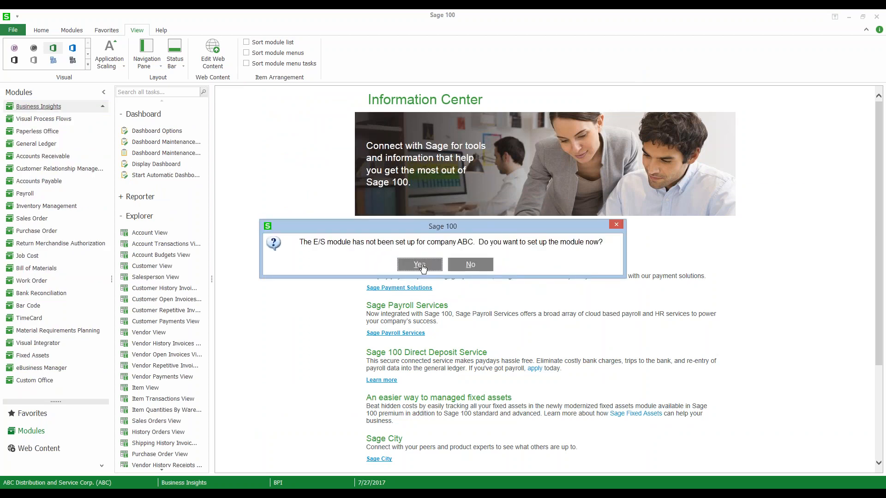
click(420, 265)
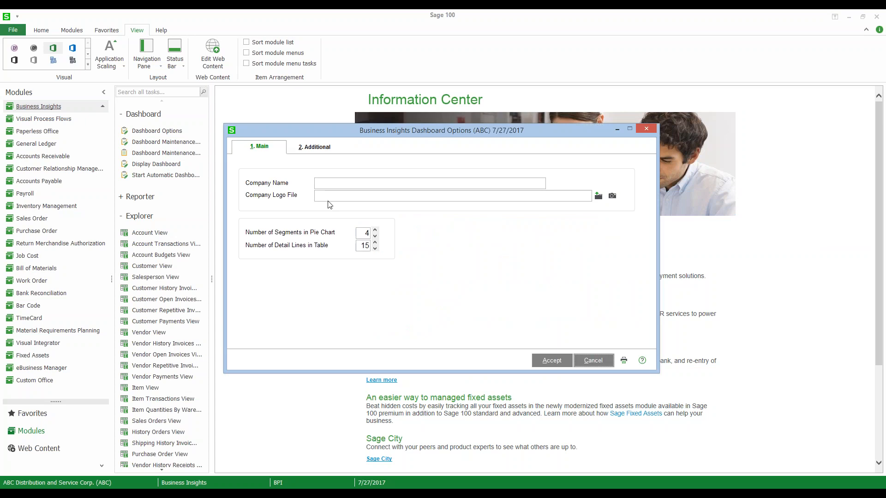
Step: Set the company name in the dashboard options to ABC Company
click(340, 184)
text(AB C)
text(C)
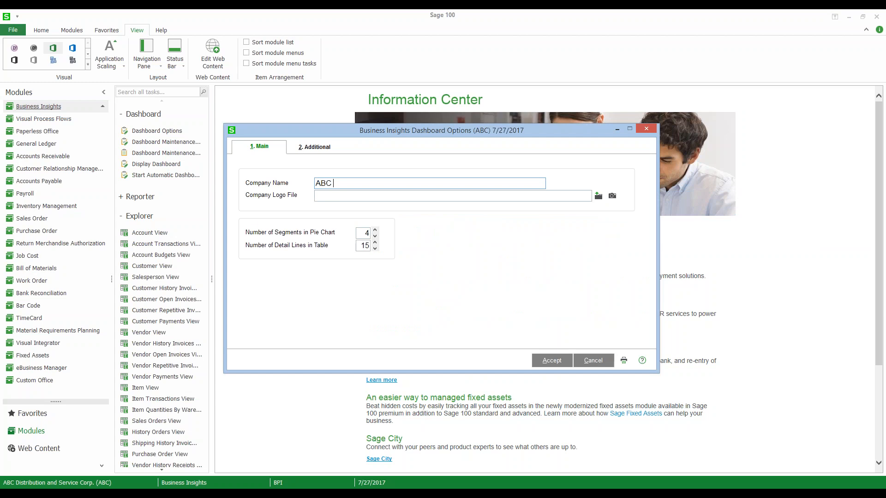
text( Company)
key(Escape)
Step: Choose abc_2551-3-50.jpg as the company logo file, review the additional settings and accept the dashboard options
click(598, 196)
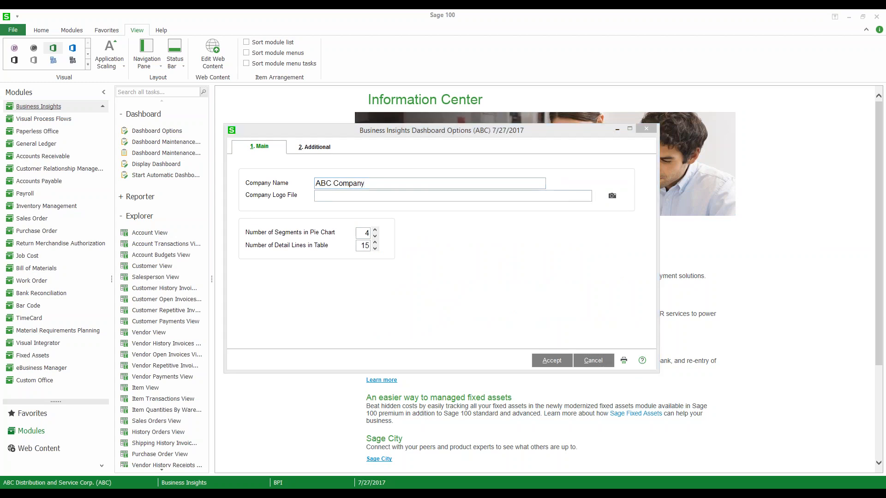
click(332, 277)
double_click(332, 277)
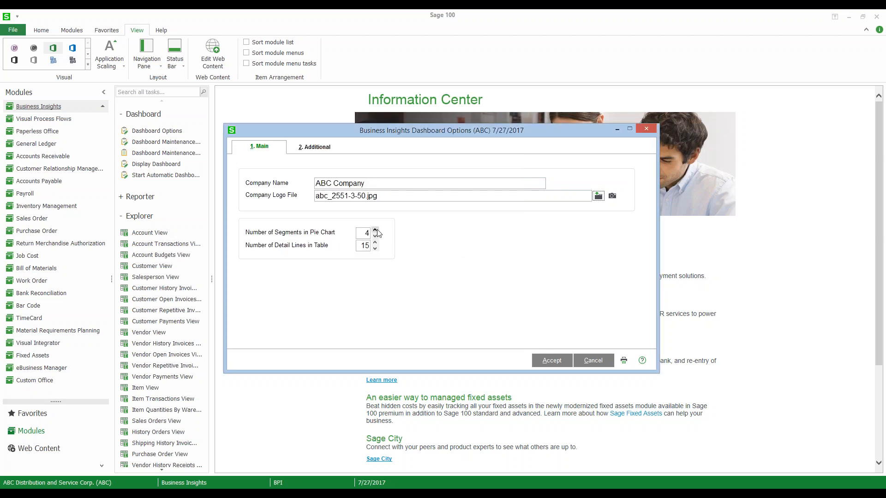
click(318, 148)
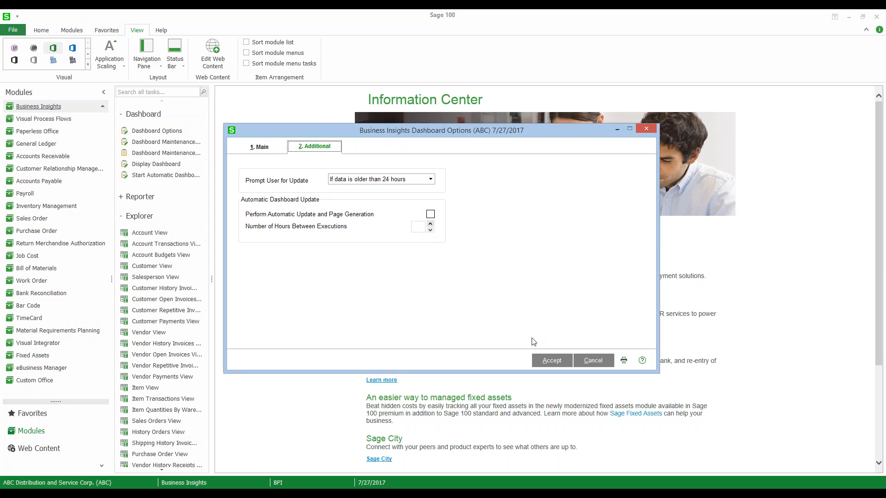
click(552, 362)
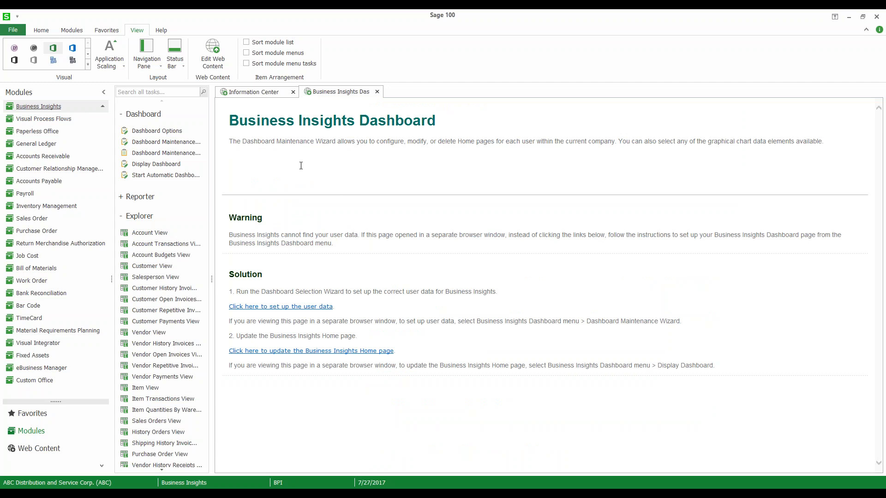
click(173, 164)
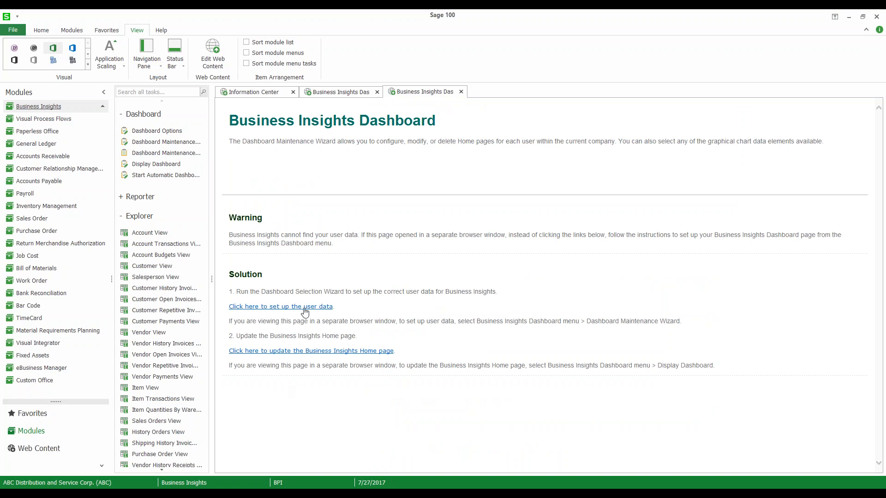
click(335, 352)
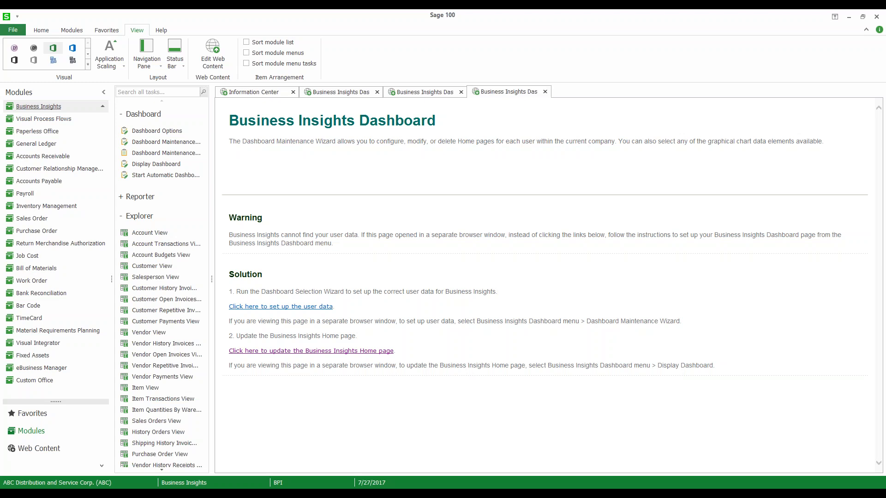
click(545, 91)
click(461, 92)
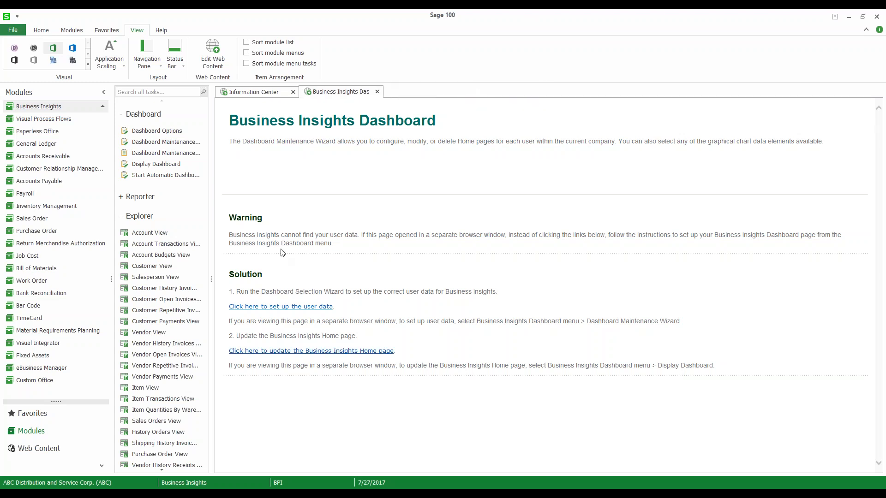
Step: Start the user data setup from the dashboard page and advance to selecting the dashboard user
click(291, 306)
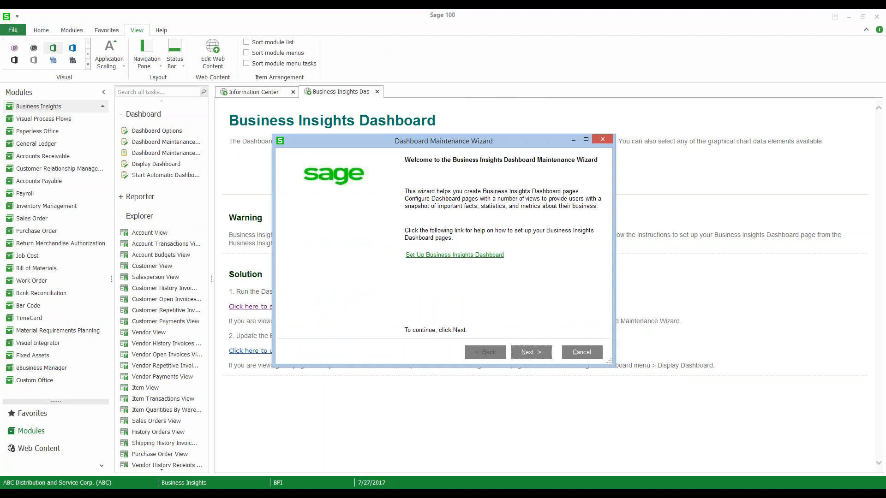
click(521, 351)
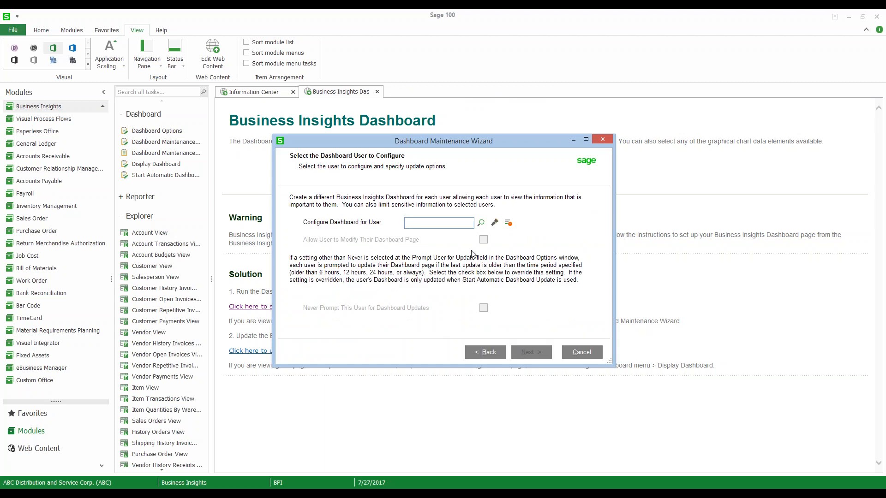
click(481, 223)
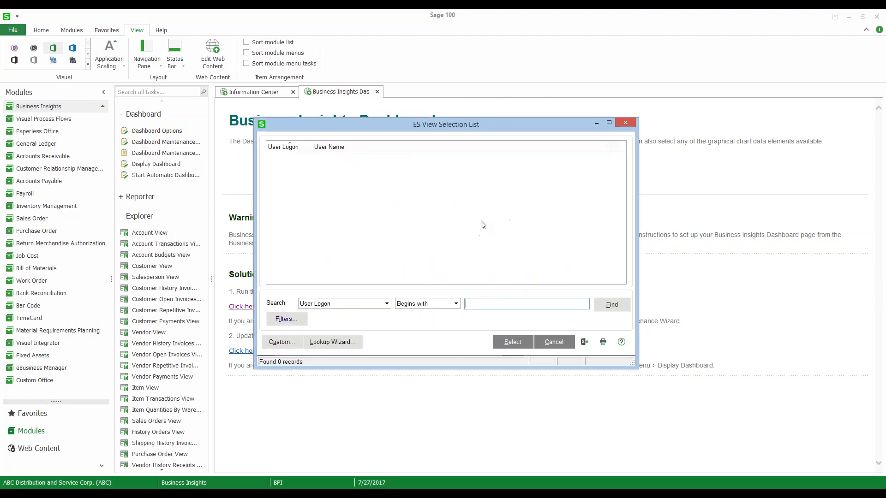
click(625, 123)
Step: Configure the dashboard for the bpi logon, allowing page modification and never prompting for updates, and continue to view selection
click(508, 222)
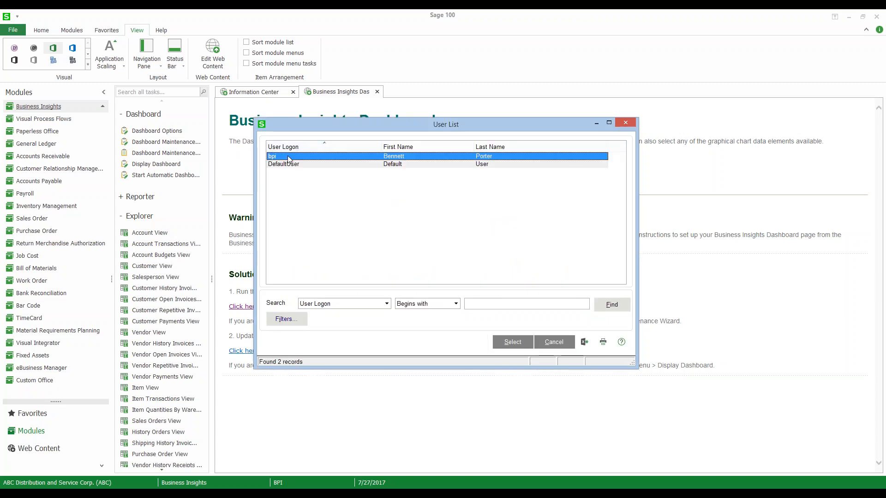
double_click(289, 159)
click(484, 239)
click(484, 308)
click(530, 352)
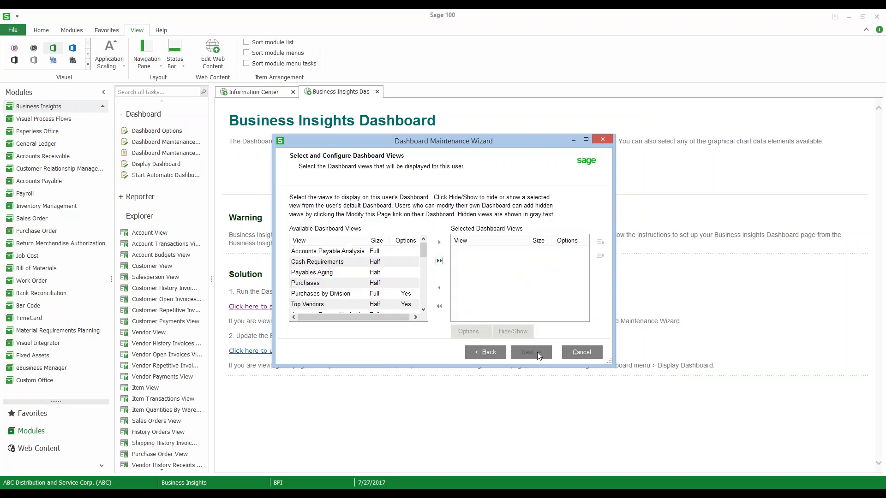
Step: Add the Payables Aging and Top Vendors views to the user's selected dashboard views
click(328, 273)
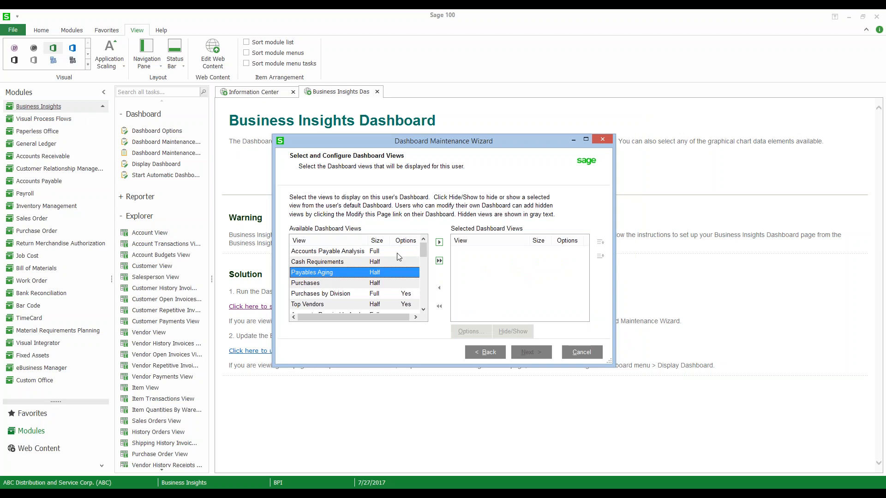
click(439, 242)
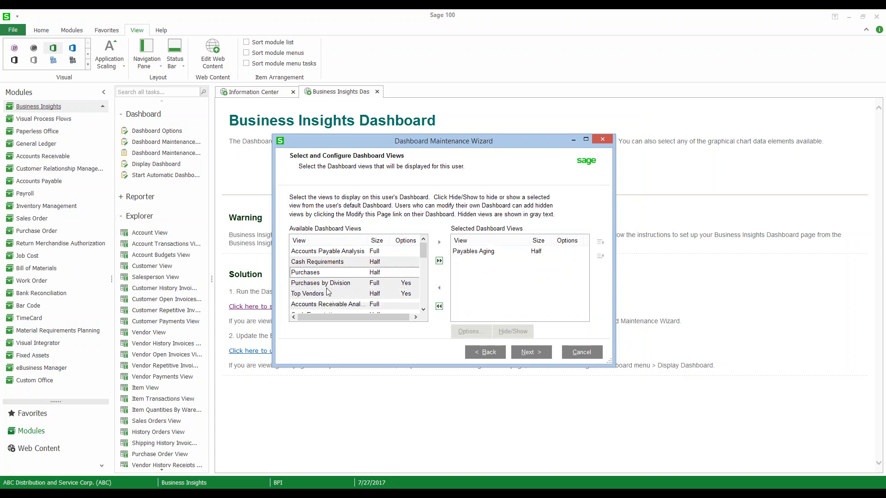
click(325, 294)
click(439, 242)
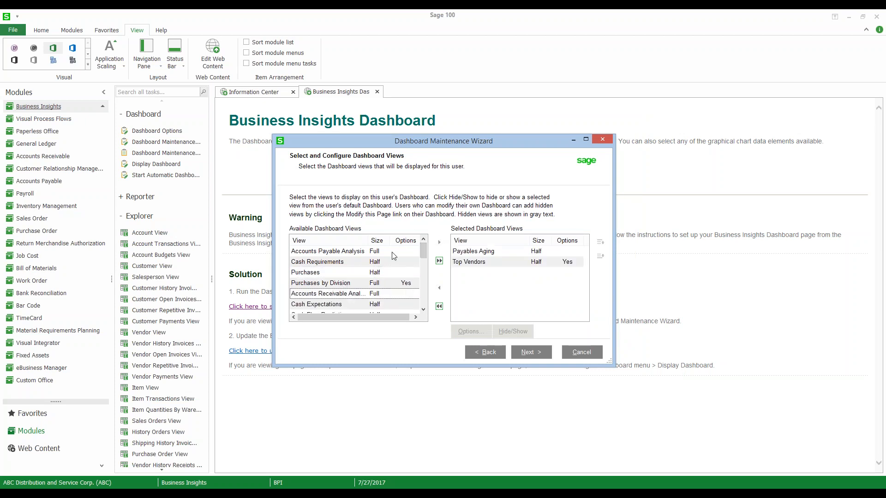
Step: Add the Receivables Aging and Top Customers views to the selected dashboard views
scroll(348, 277, down, 2)
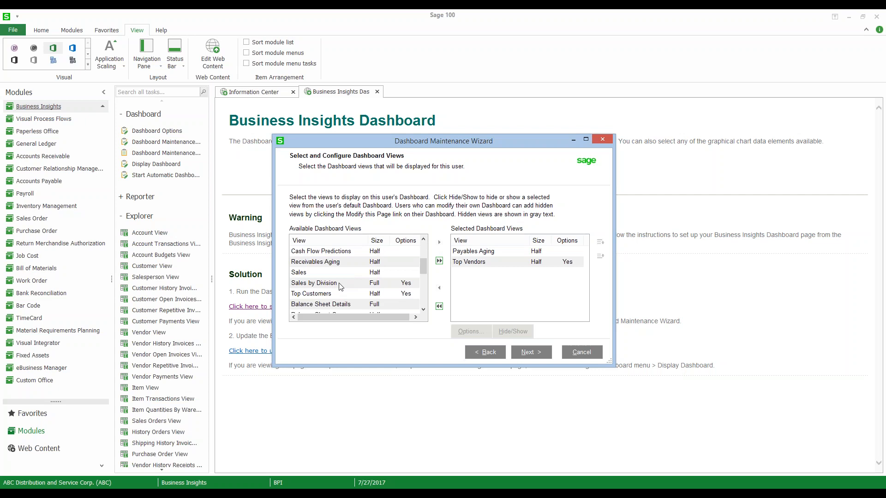
click(320, 272)
click(325, 262)
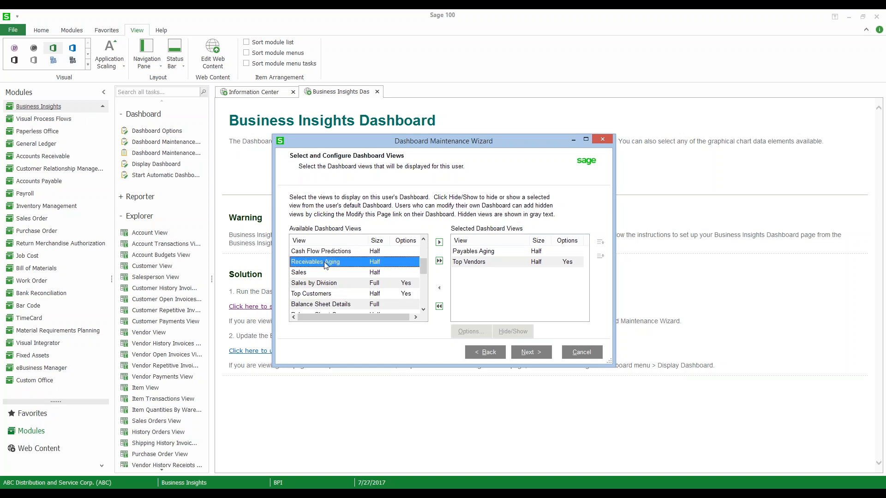
double_click(363, 263)
double_click(337, 283)
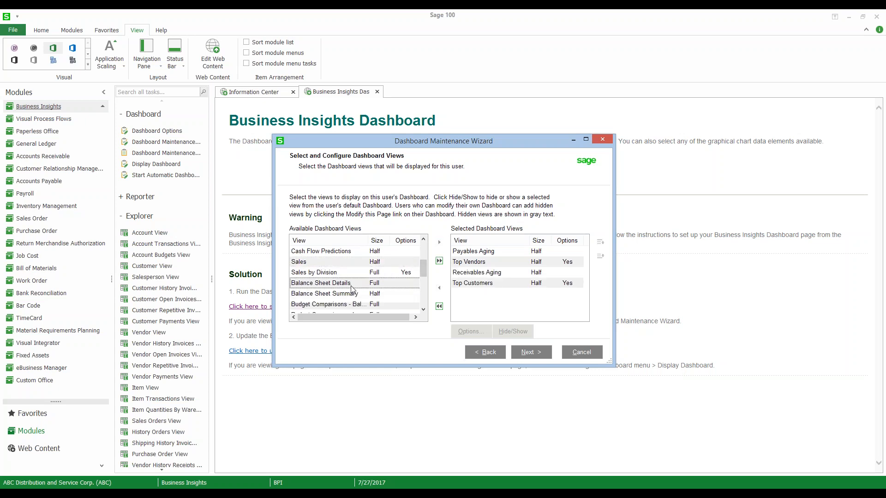
Step: Add the Balance Sheet Summary and Profitability Ratios views to the selected dashboard views
scroll(351, 289, down, 1)
click(347, 263)
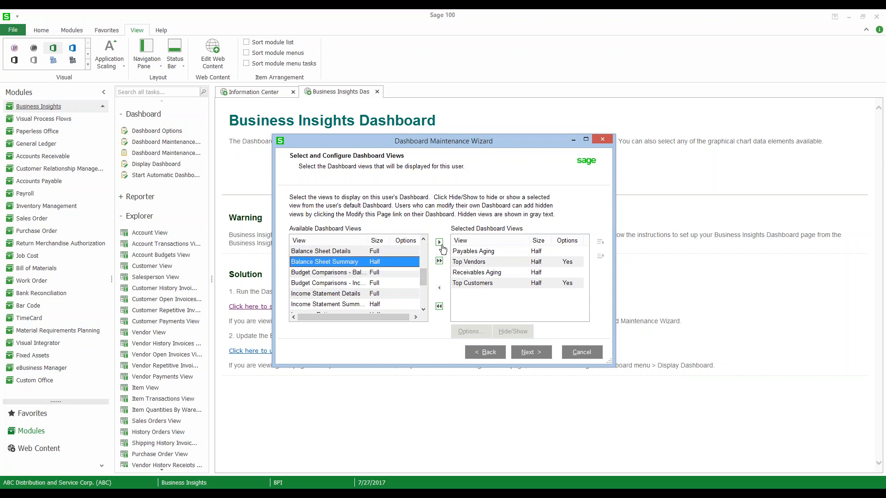
click(440, 243)
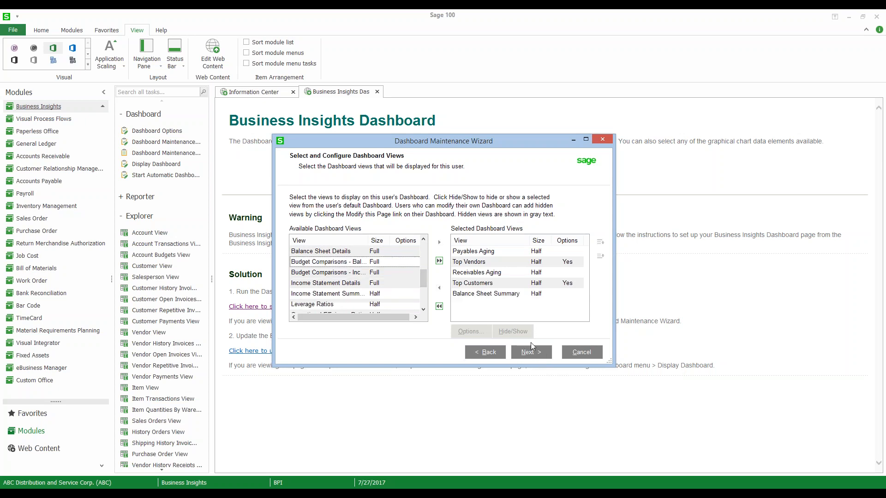
click(305, 304)
scroll(351, 281, down, 2)
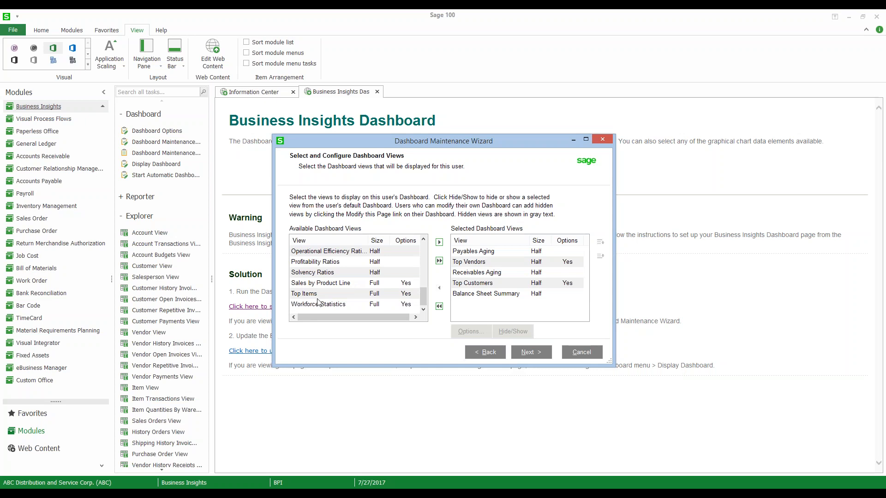
click(327, 273)
click(350, 262)
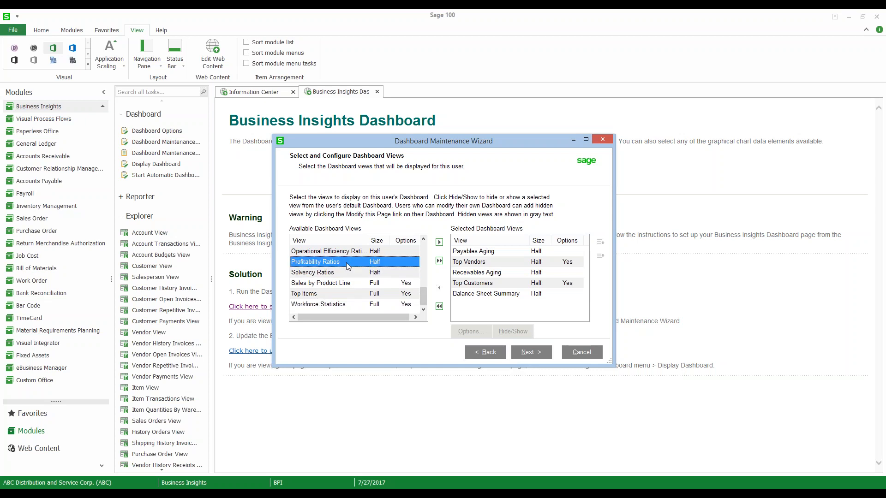
click(438, 242)
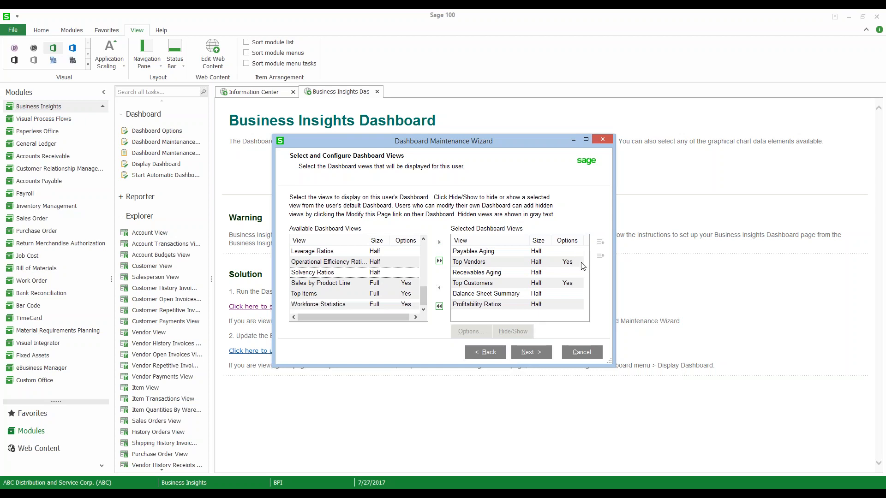
Step: Complete the Dashboard Maintenance Wizard with the selected views and display the dashboard
click(528, 353)
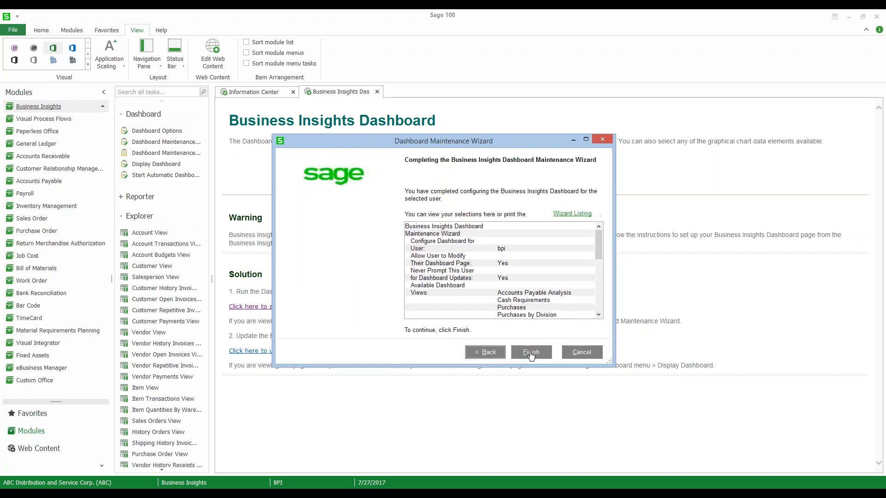
click(529, 353)
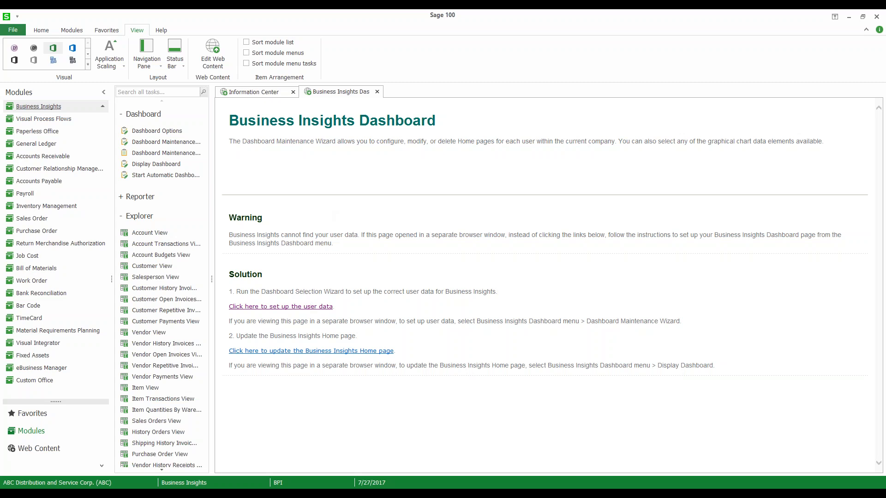
click(171, 165)
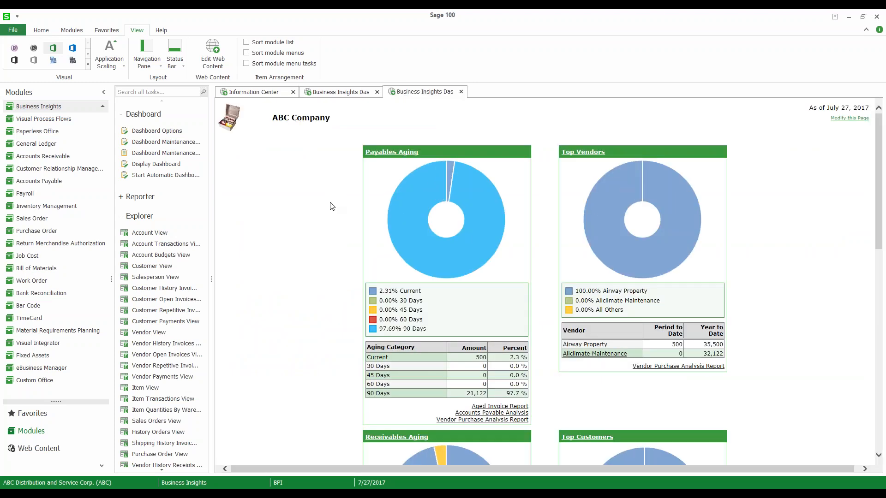
Step: Examine the dashboard's aging, top vendor and customer, balance sheet and profitability sections, including their charts, tables and report links
scroll(276, 213, down, 4)
scroll(276, 213, down, 7)
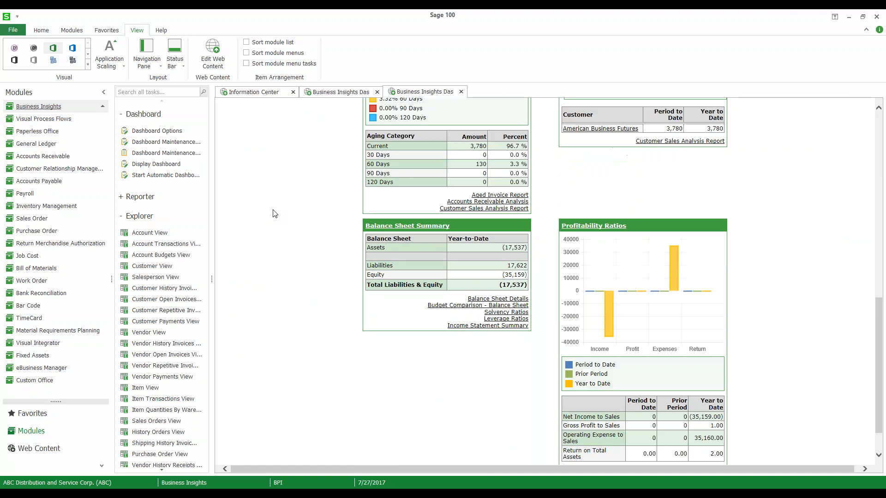
scroll(276, 213, up, 5)
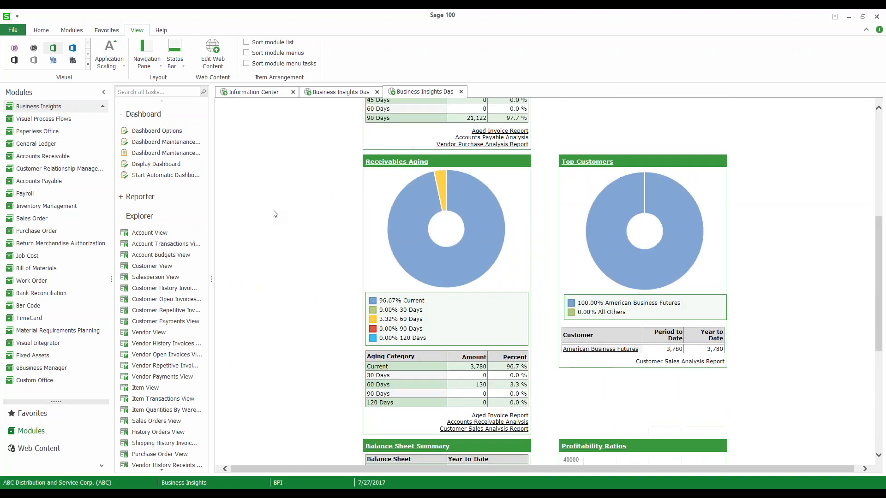
scroll(275, 214, down, 6)
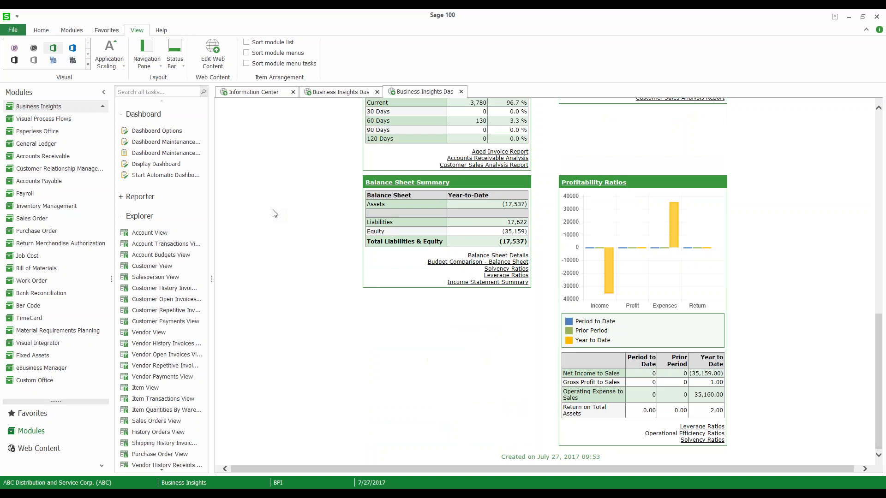
scroll(276, 213, up, 9)
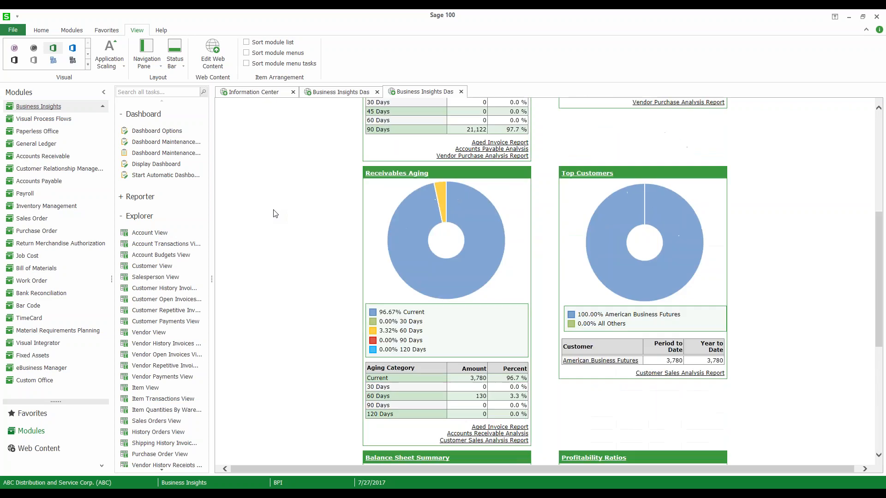
scroll(275, 213, up, 3)
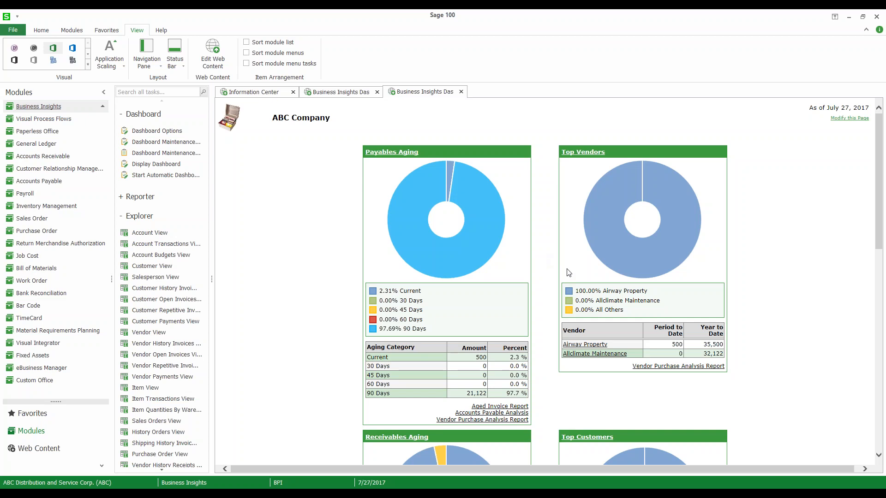
scroll(603, 254, down, 3)
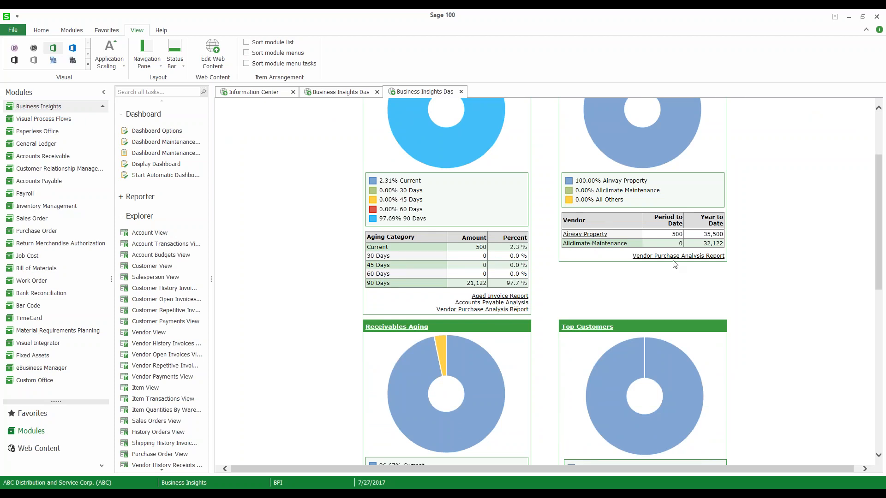
scroll(664, 272, down, 5)
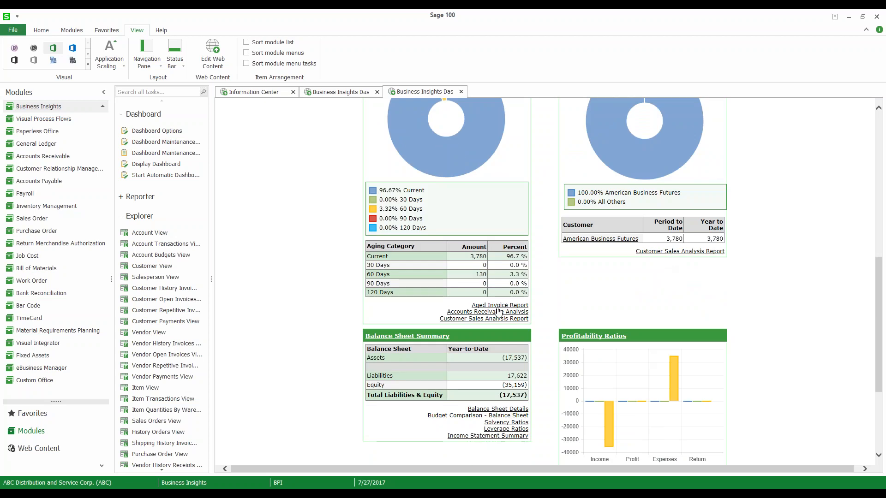
scroll(697, 287, down, 3)
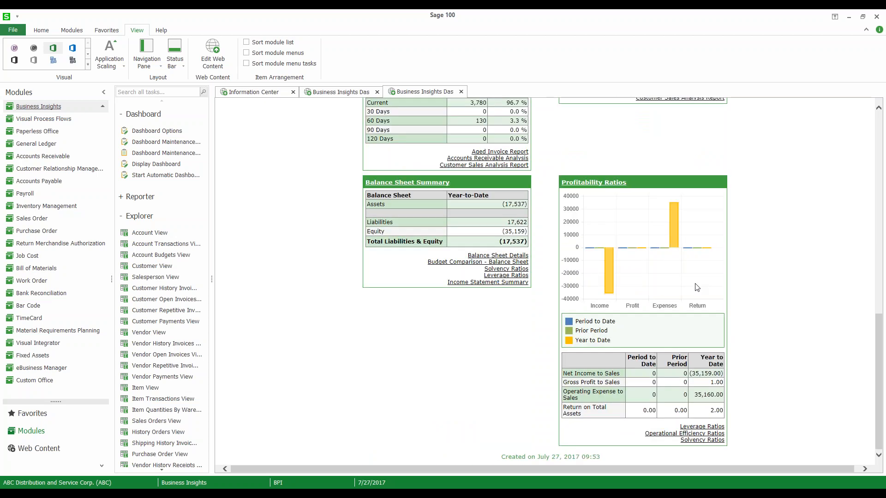
scroll(695, 283, up, 10)
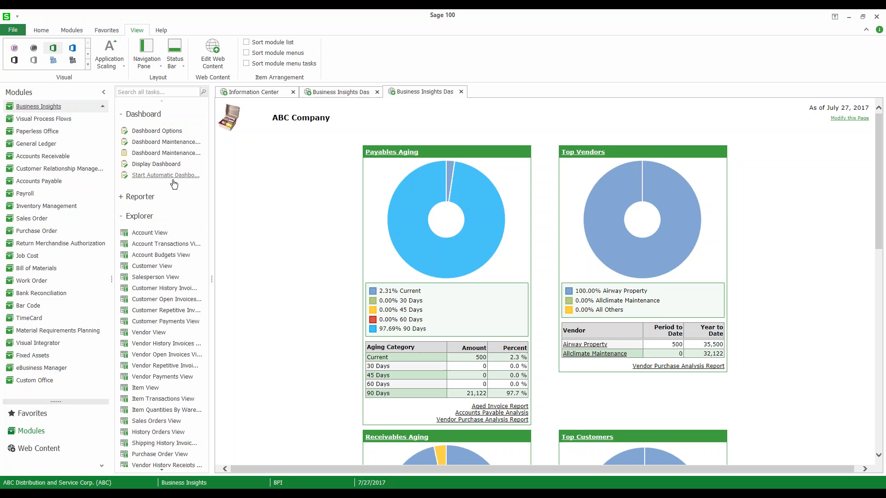
scroll(735, 265, down, 2)
scroll(735, 265, down, 7)
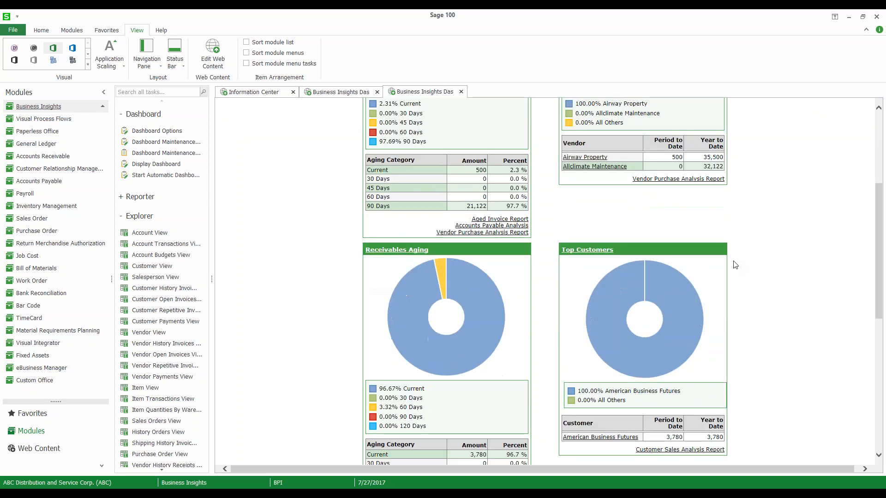
scroll(735, 264, up, 9)
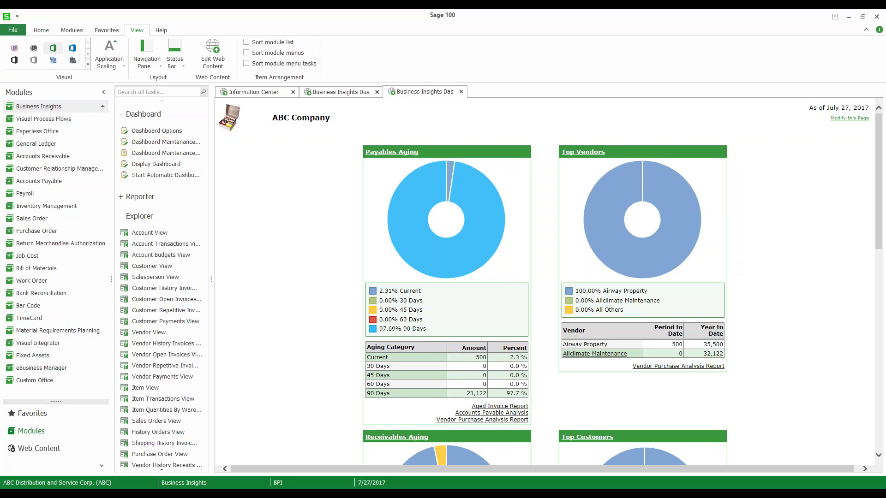
scroll(734, 265, down, 1)
scroll(549, 281, down, 5)
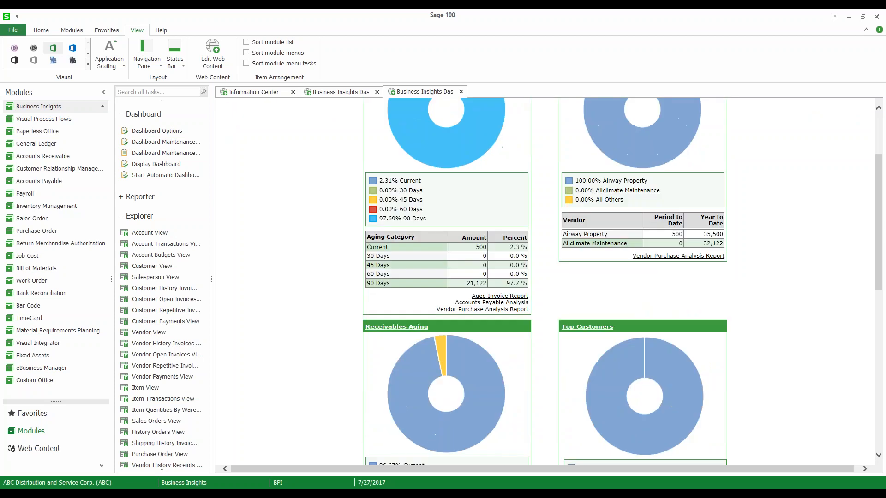
scroll(549, 281, down, 6)
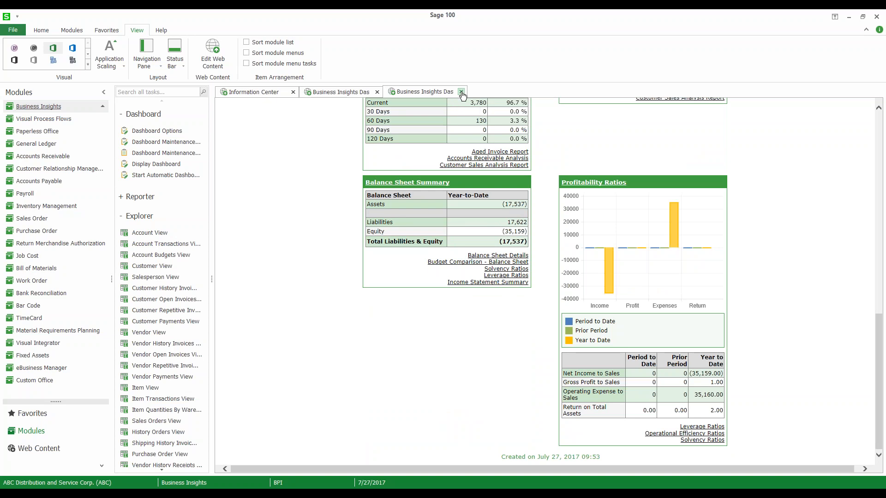
Step: Close both open Business Insights Dashboard pages
click(462, 93)
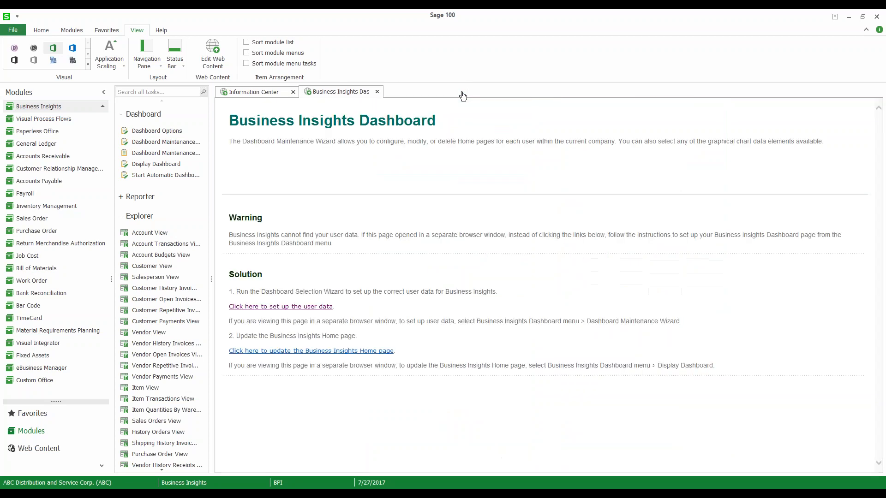
click(377, 92)
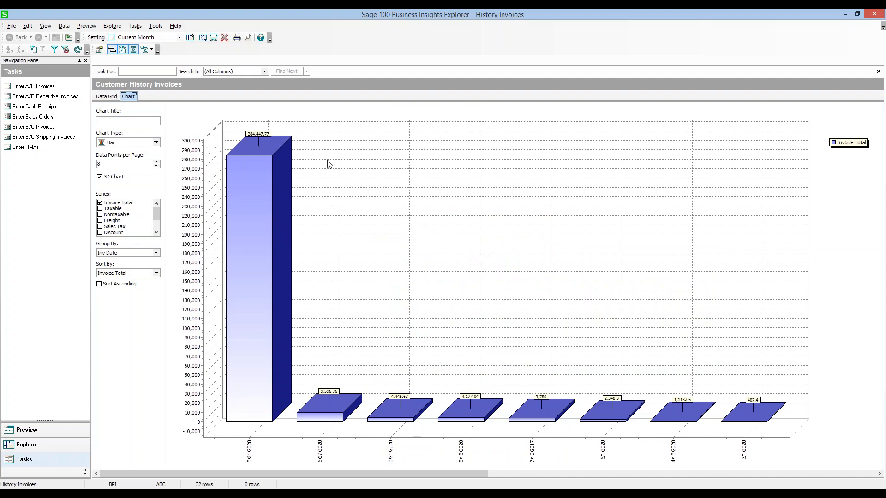
Step: In the Business Insights Explorer History Invoices view, change the chart type to Pie and sort it by Inv Date
click(150, 145)
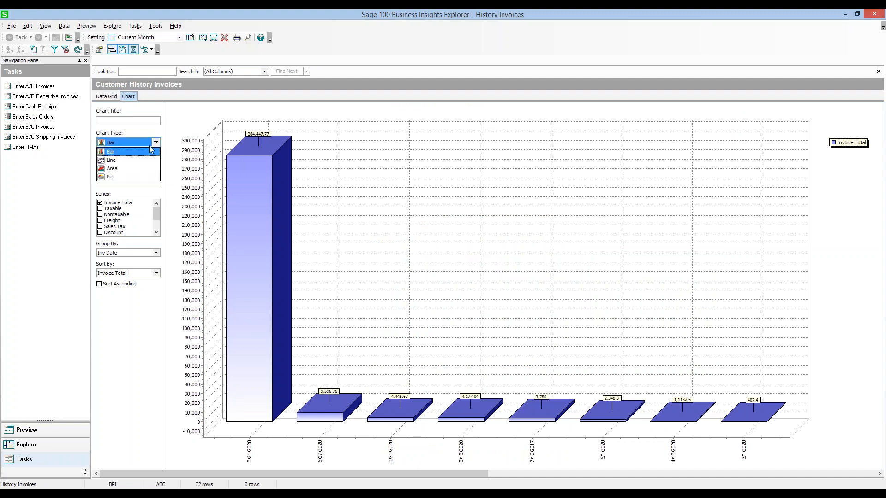
click(132, 177)
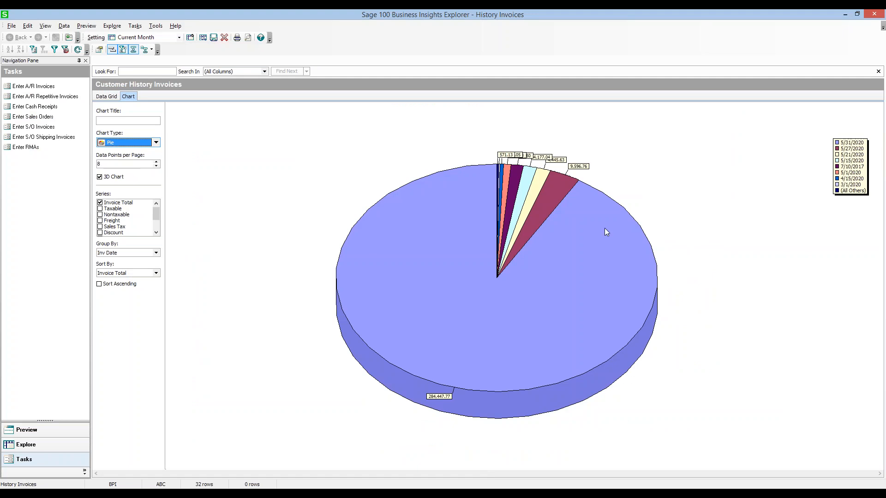
click(156, 273)
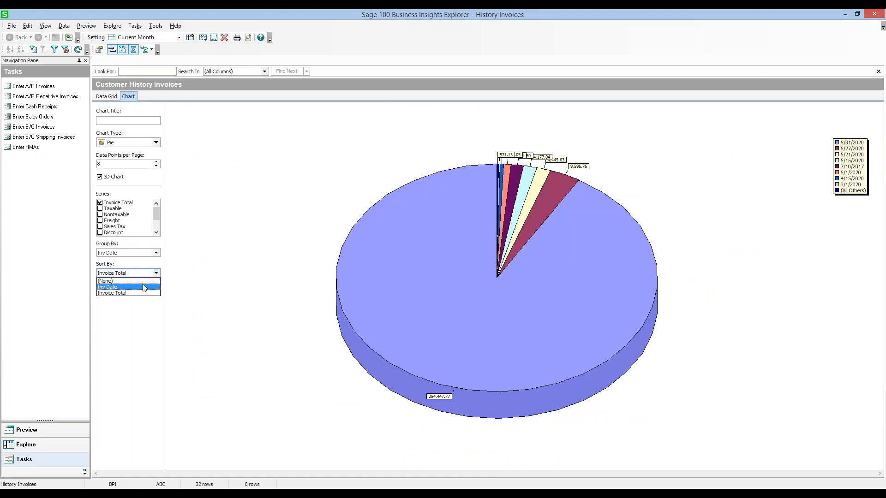
click(145, 287)
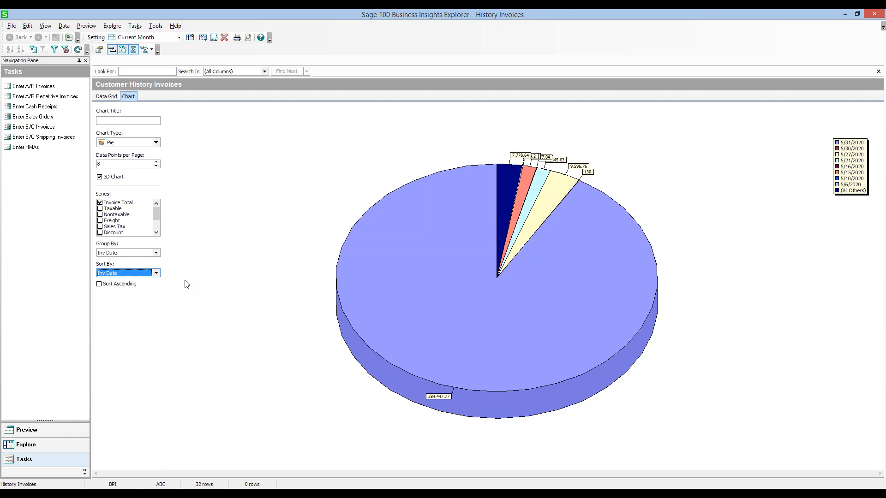
click(156, 274)
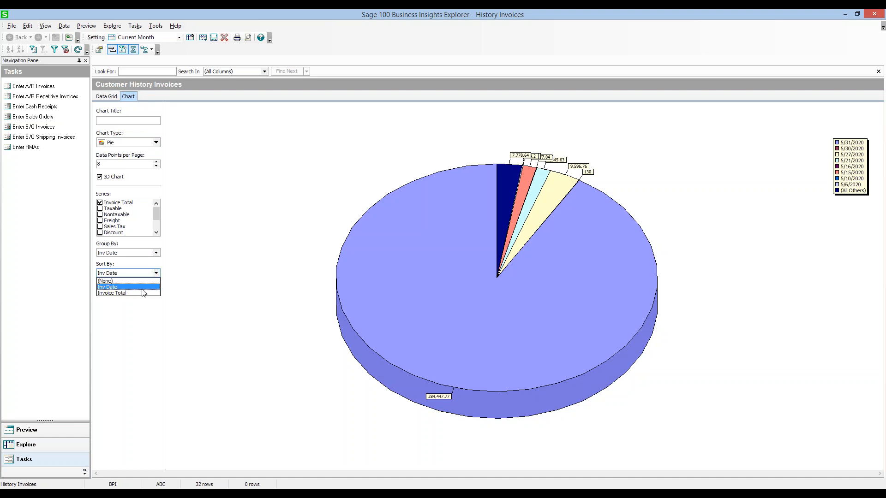
click(144, 287)
Step: Group the History Invoices pie chart by Customer Name and sort it by Customer Name
click(156, 253)
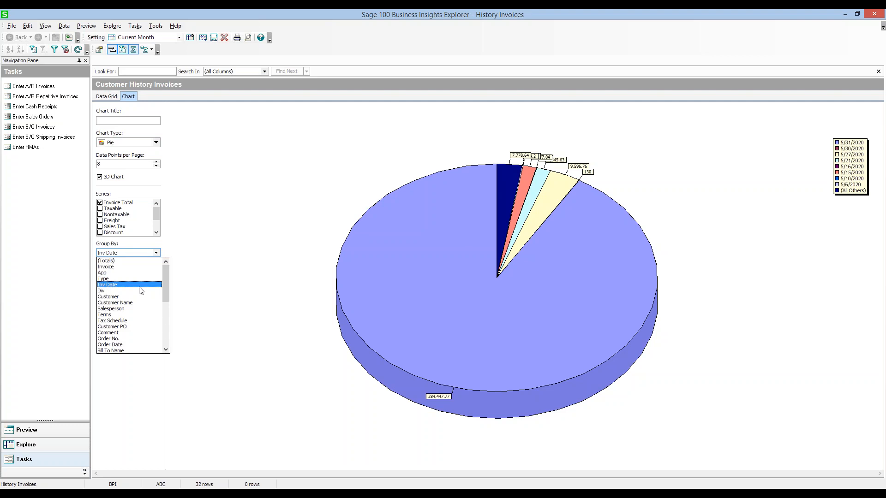
click(146, 303)
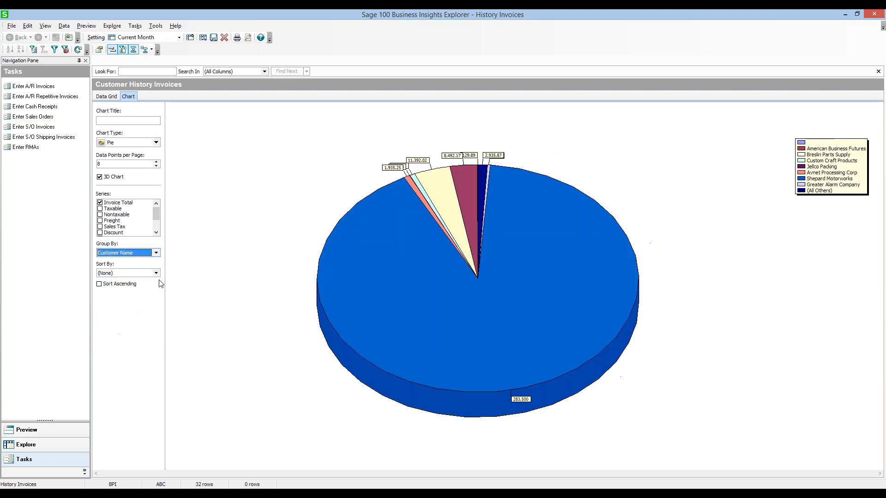
click(156, 273)
click(145, 289)
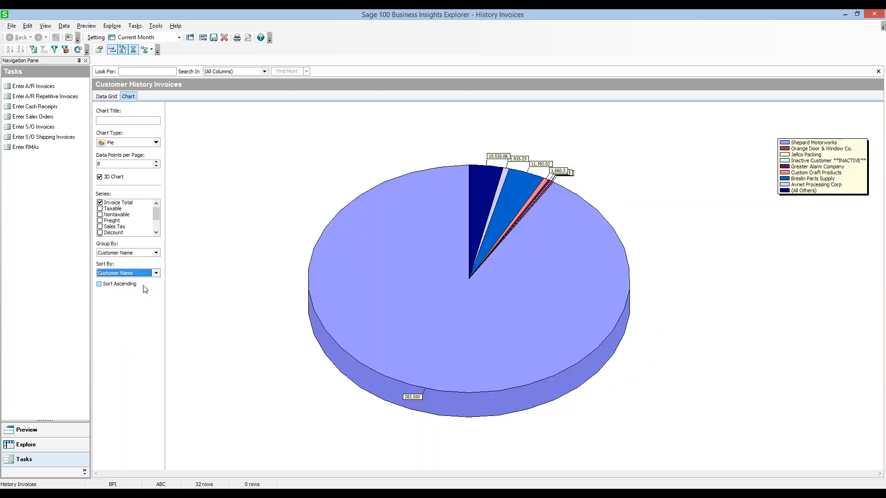
click(226, 274)
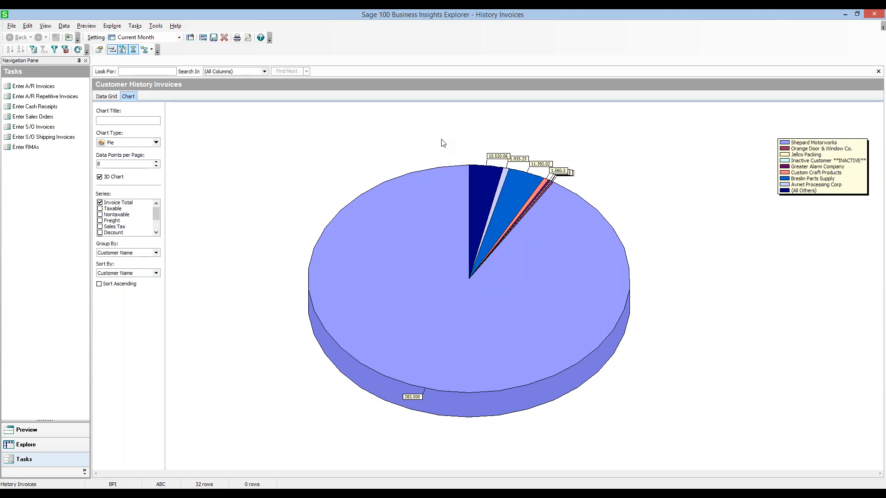
Step: Return to the History Invoices data grid and examine the available export options, including the Microsoft Office Merge choices
click(113, 98)
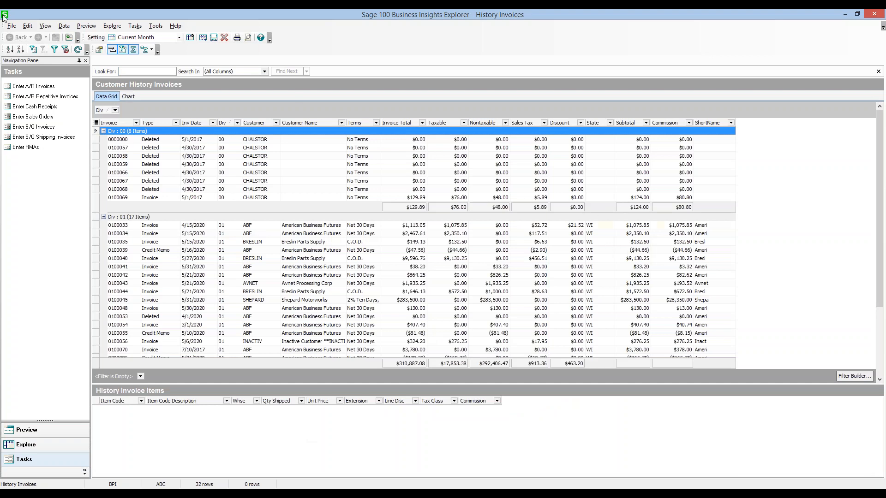
click(12, 27)
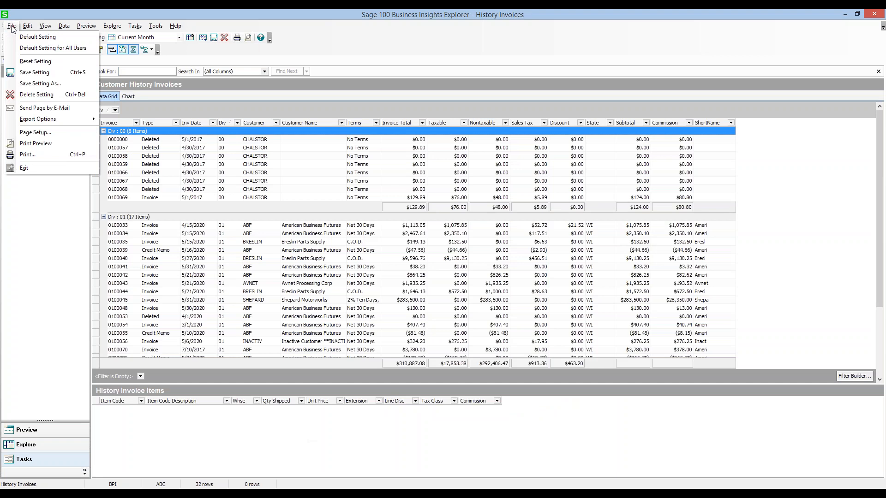
mouse_move(52, 119)
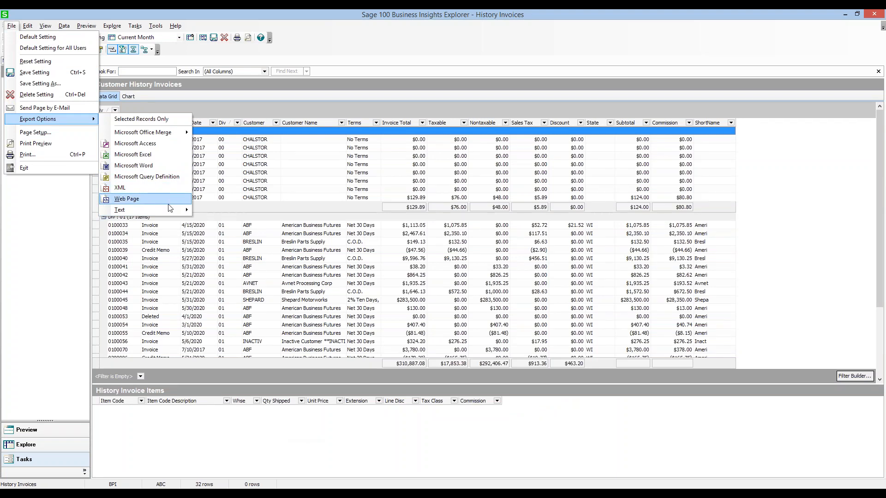
mouse_move(171, 212)
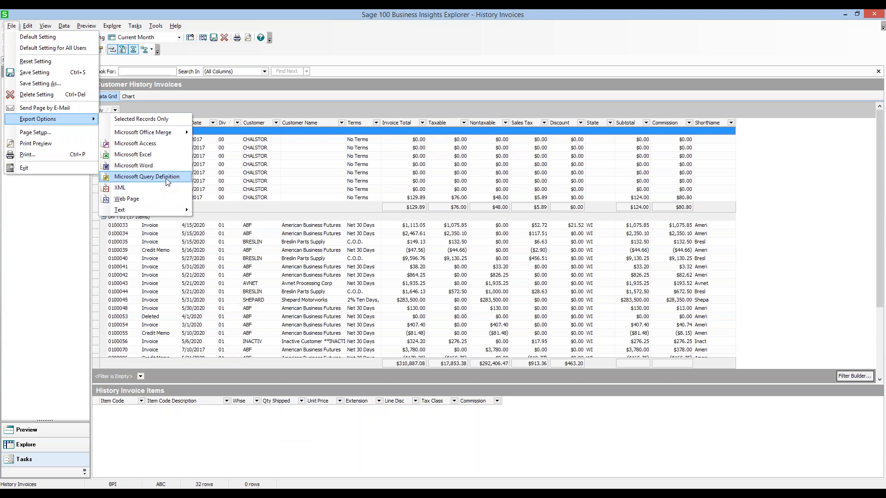
mouse_move(172, 135)
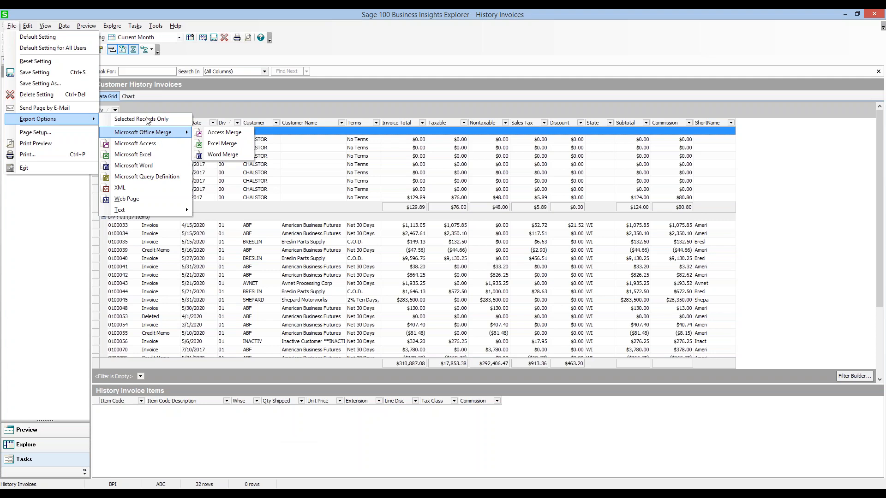
click(233, 48)
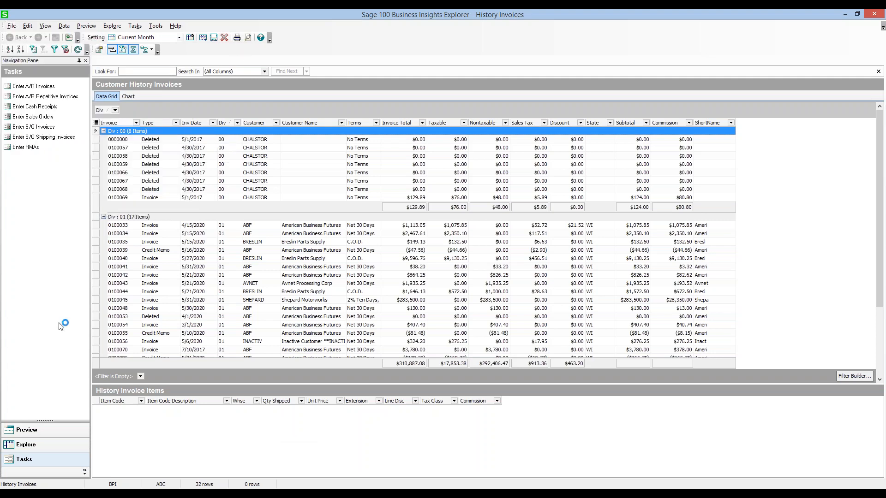
Step: Choose the Standard setting for History Invoices and close the view without saving the setting changes
click(37, 446)
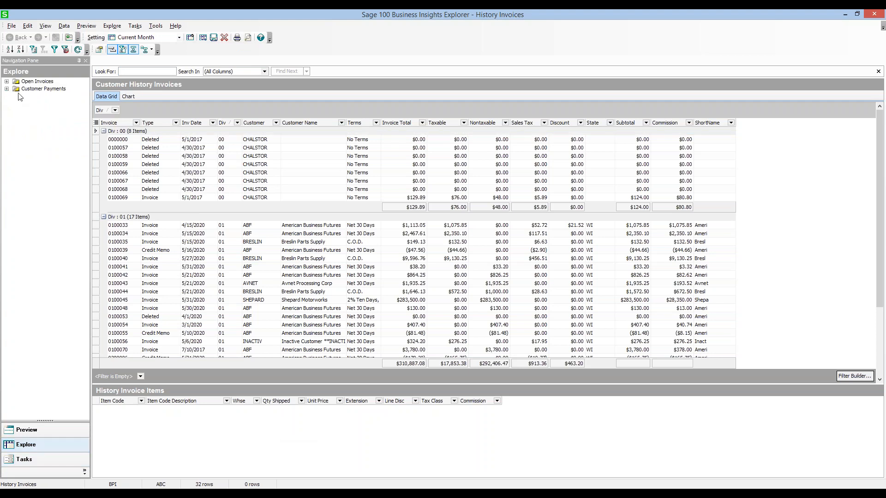
click(179, 38)
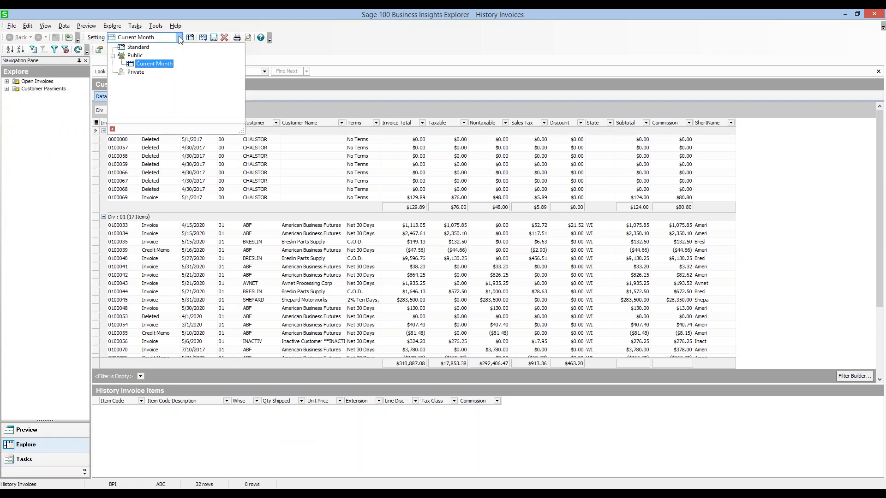
click(179, 38)
click(179, 37)
click(145, 48)
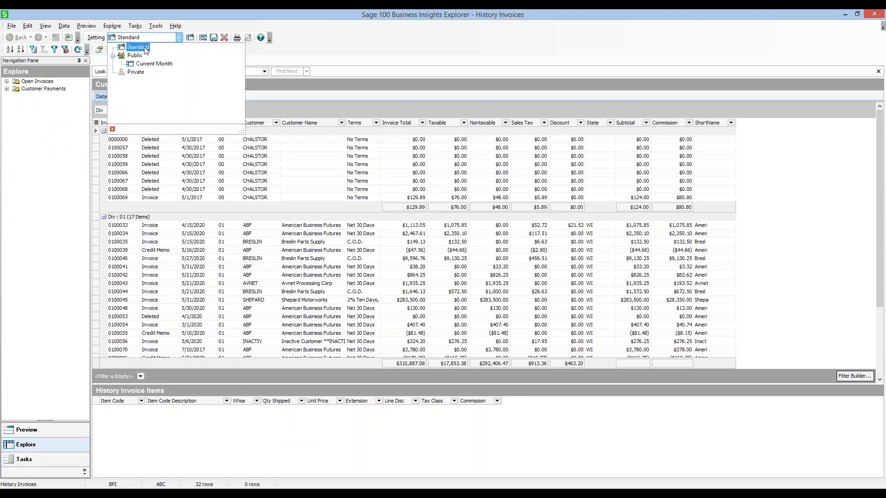
click(877, 14)
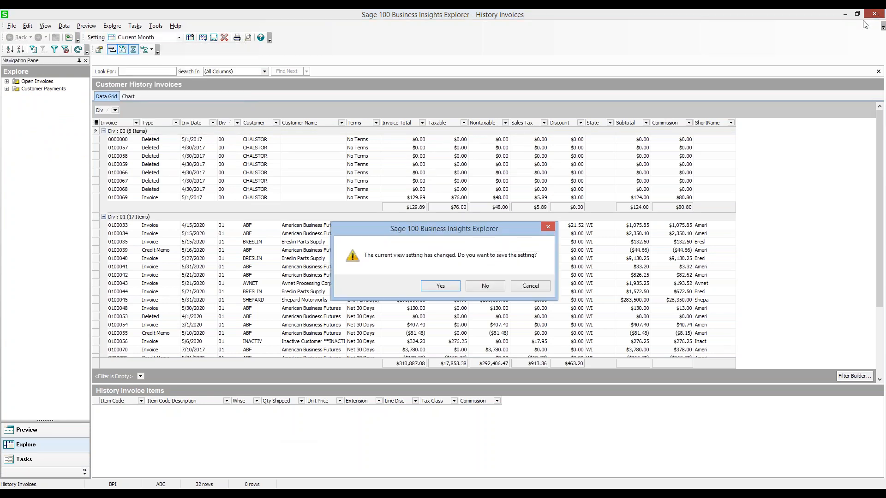
click(483, 286)
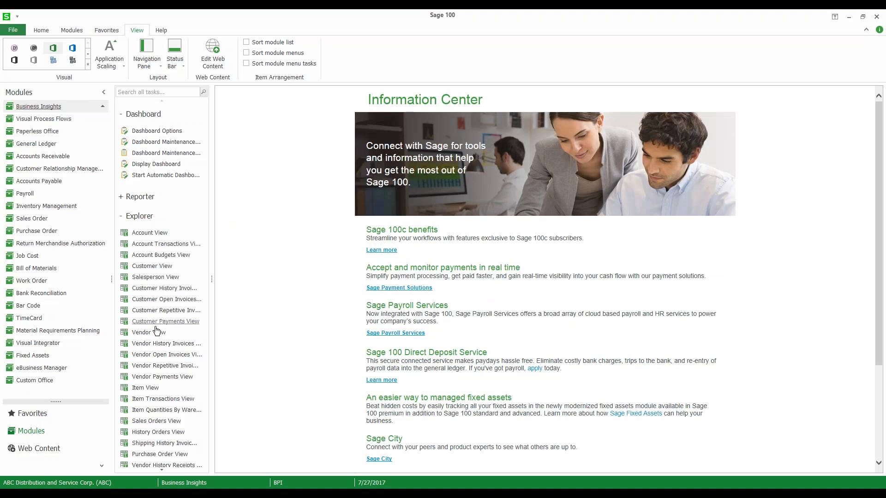
Step: Open the Customer view, apply the public My Customer View setting and load its data
click(154, 266)
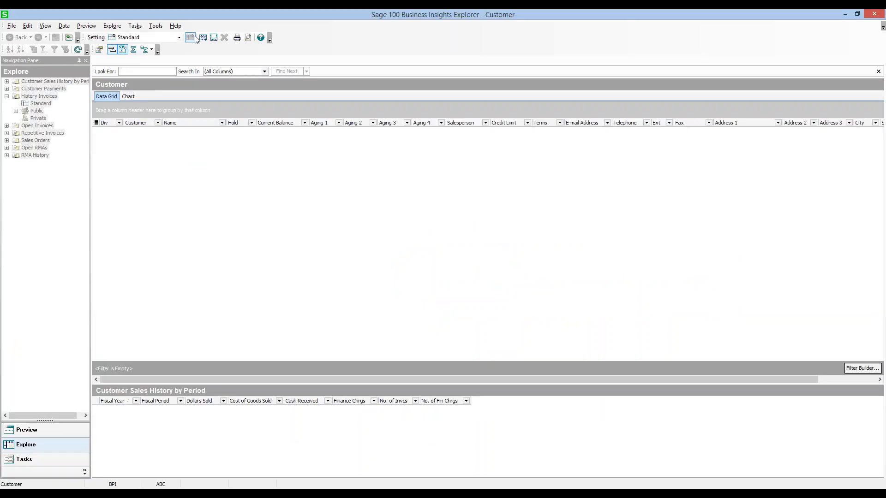
click(178, 37)
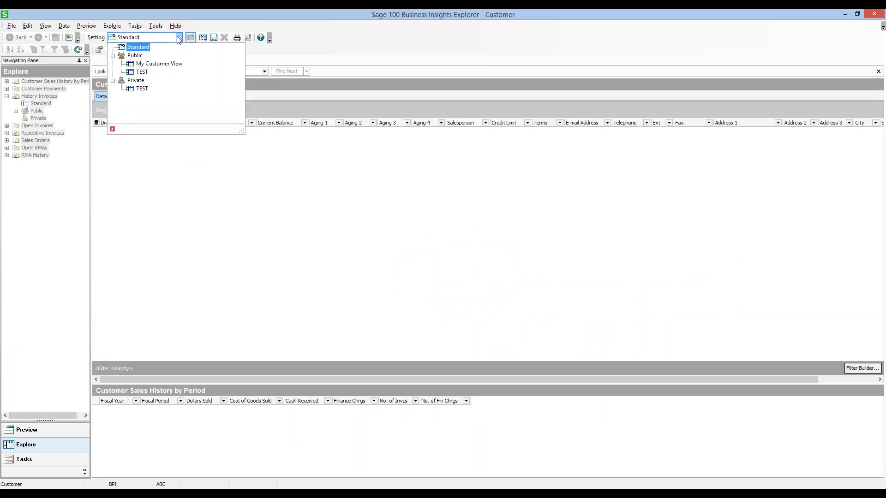
click(161, 64)
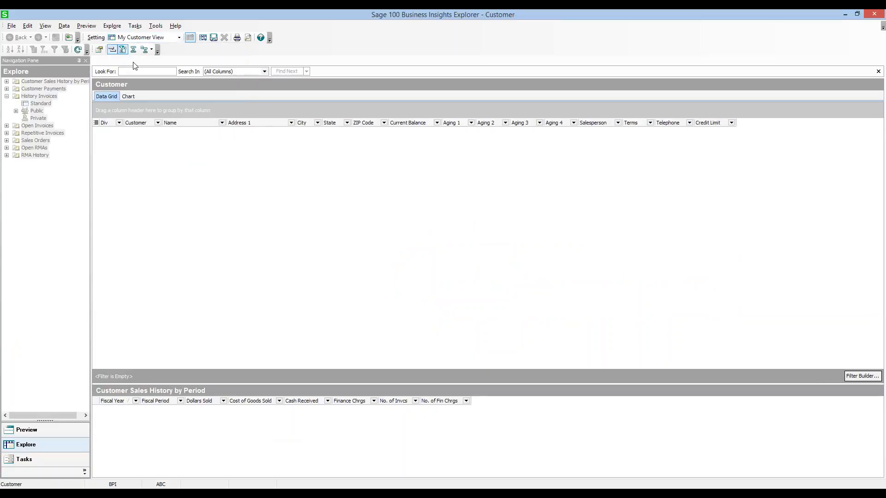
click(78, 49)
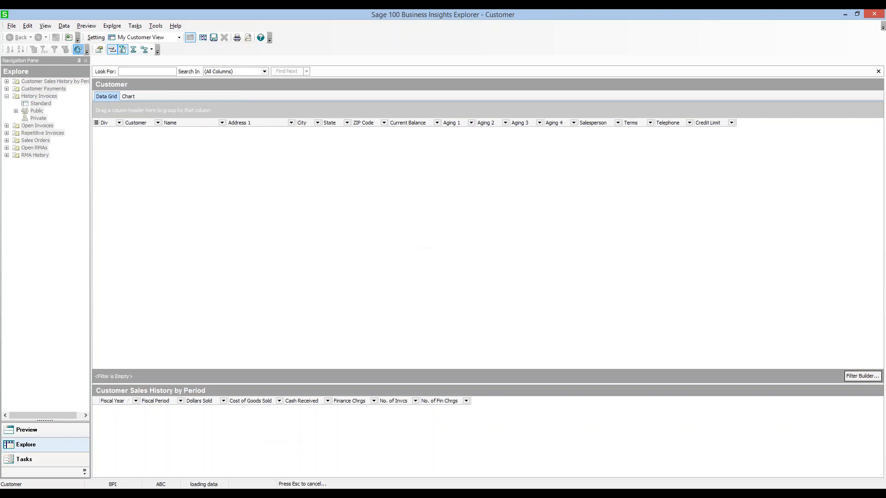
Step: Export the customer records as a Word Merge using MailMerge.docx, replacing the existing Customer.csv data file
click(12, 27)
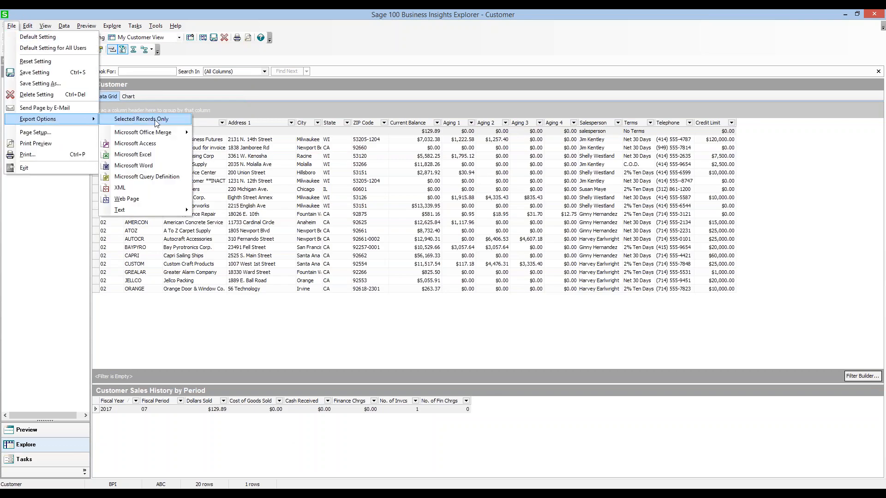
mouse_move(163, 134)
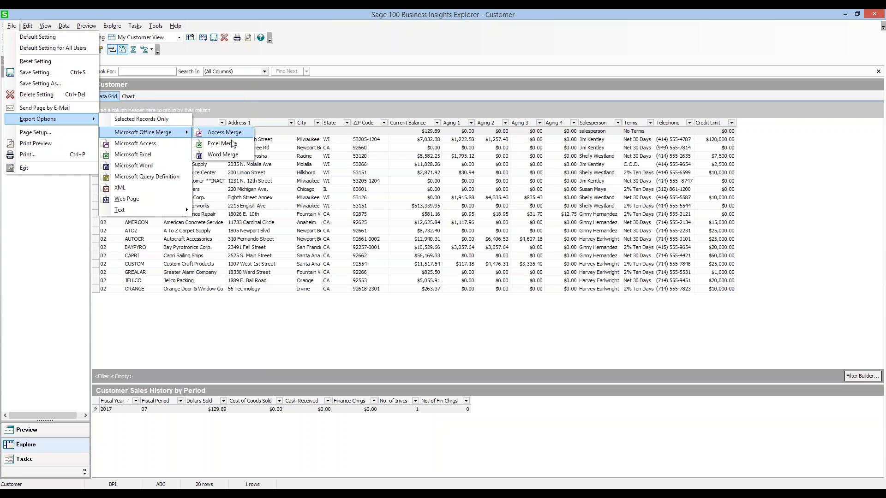
click(223, 155)
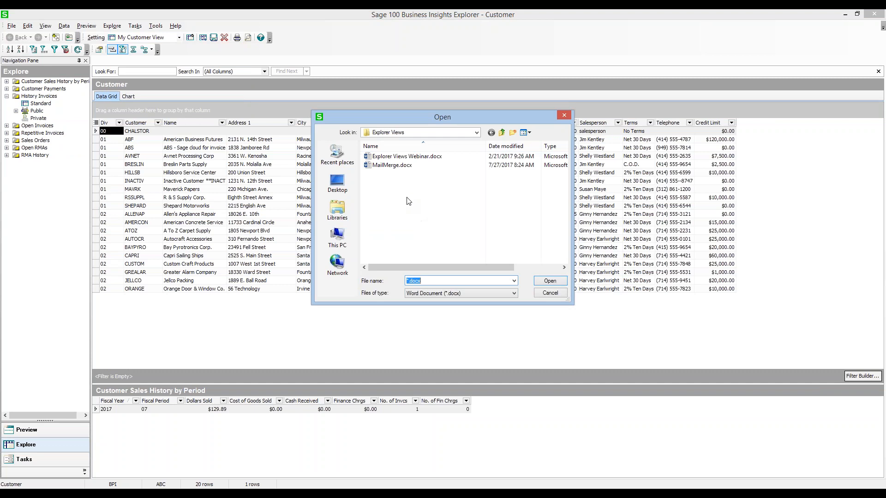
click(402, 169)
double_click(403, 169)
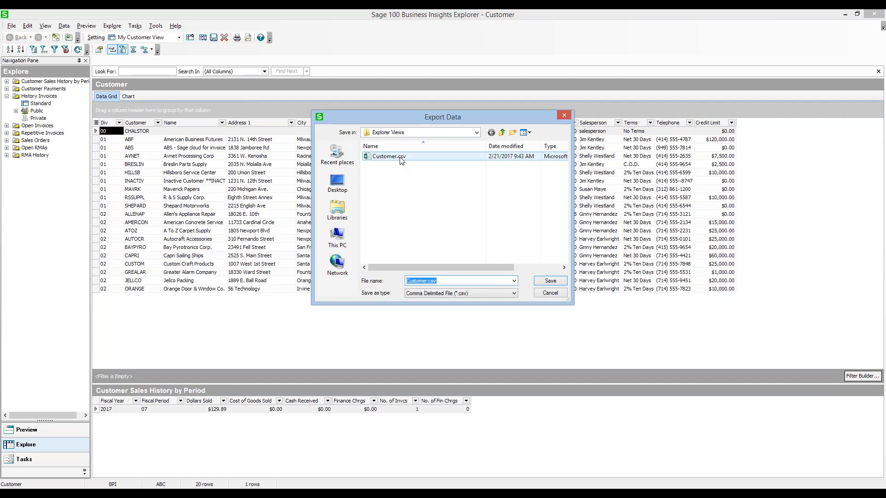
click(401, 157)
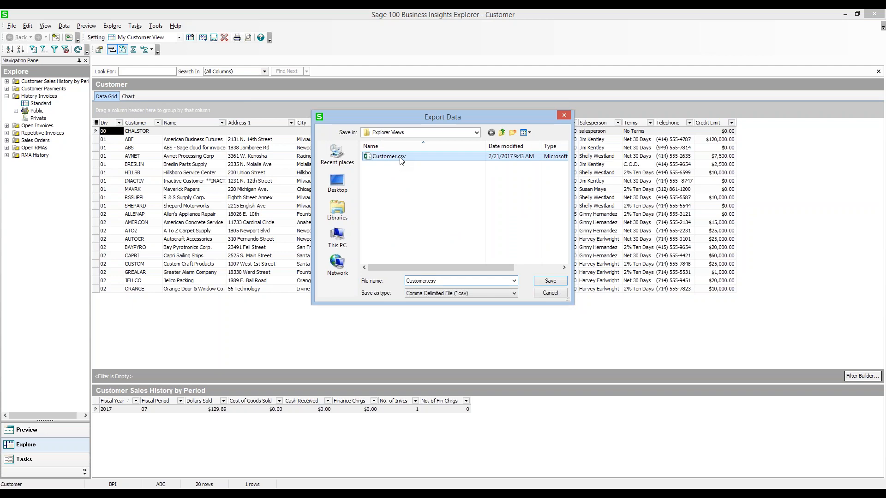
click(557, 283)
click(470, 256)
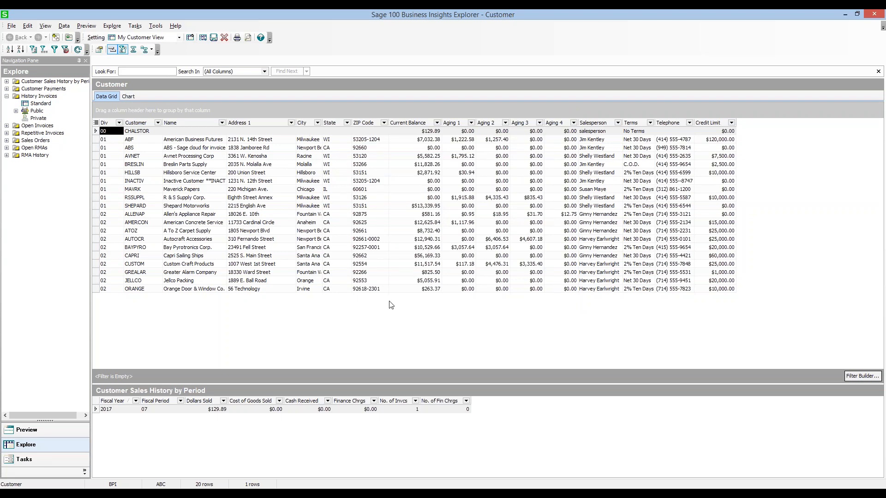
Step: Switch to MailMerge.docx in Word and merge it into individual letters, removing the invalid Past_Due merge field
click(211, 494)
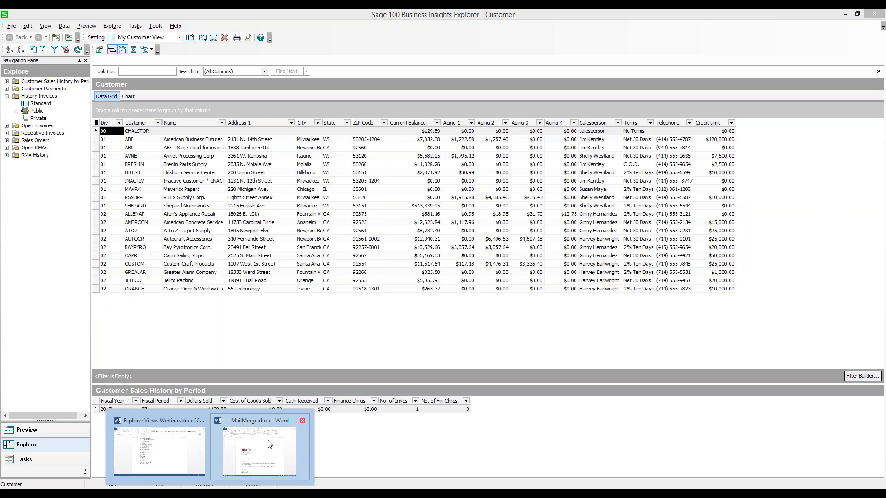
click(270, 444)
drag(885, 74, 455, 45)
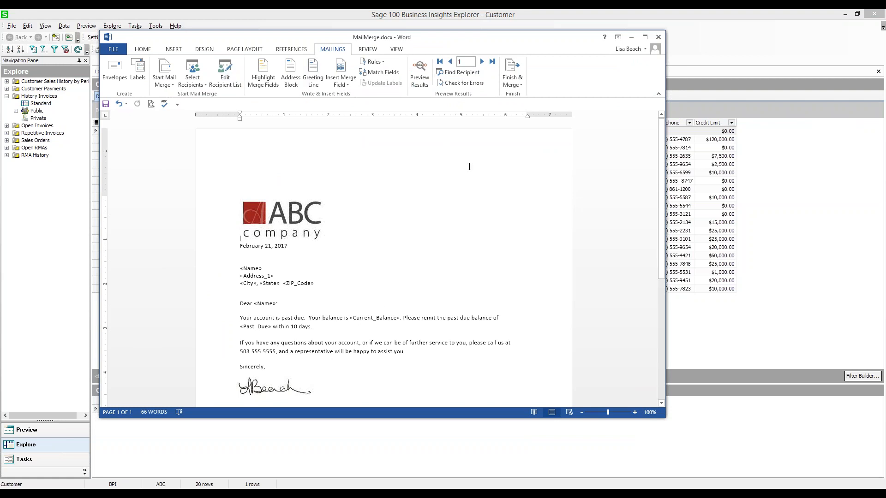
click(513, 65)
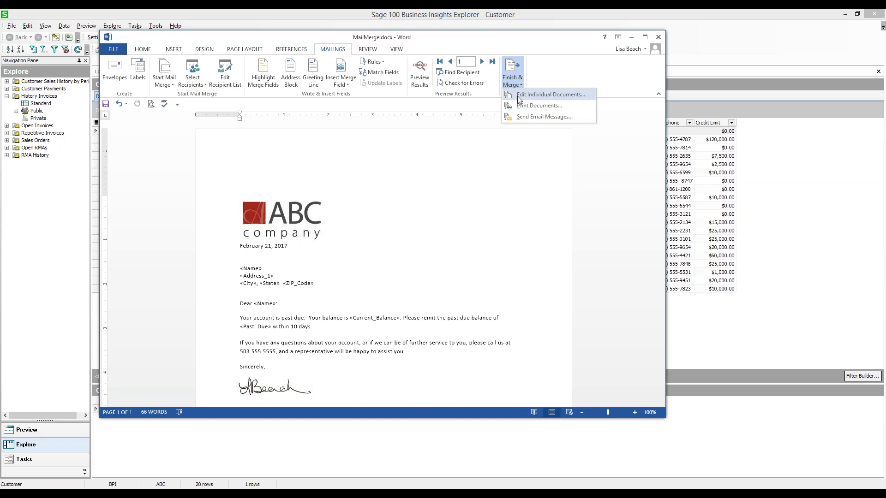
click(519, 94)
click(374, 243)
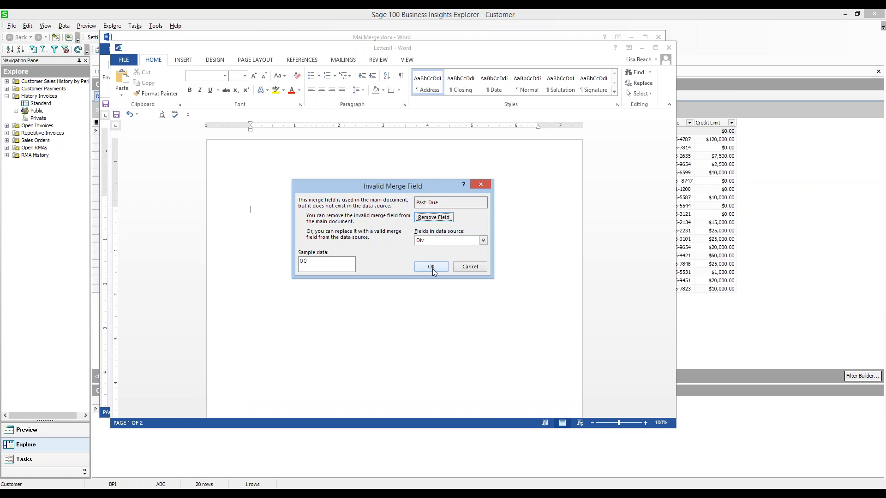
click(431, 267)
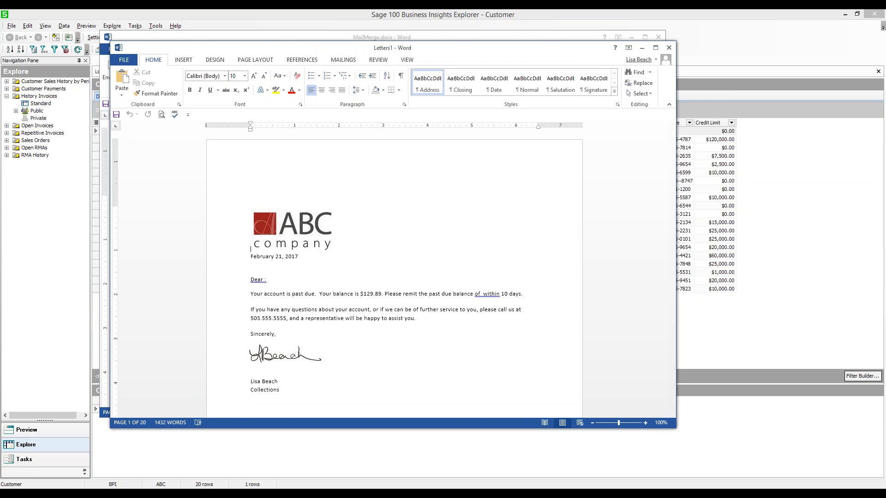
Step: Close the merged letters and the MailMerge.docx document without saving either one
click(669, 48)
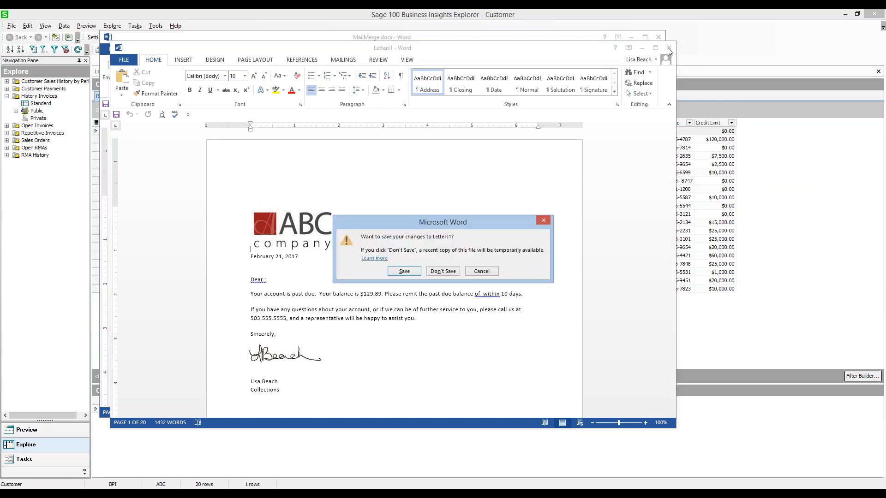
click(442, 273)
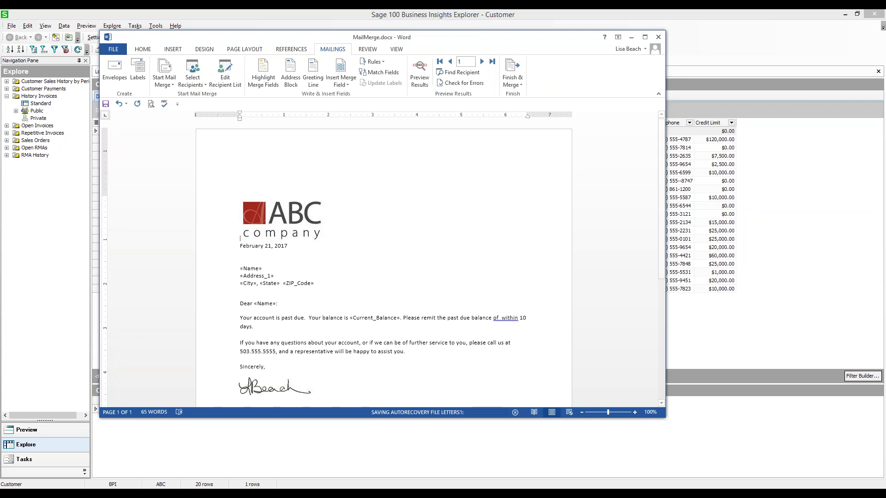
click(659, 37)
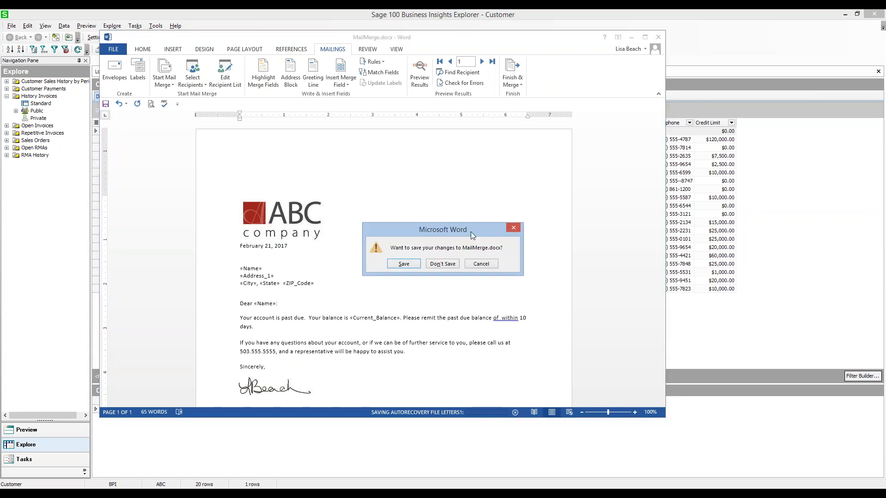
click(448, 264)
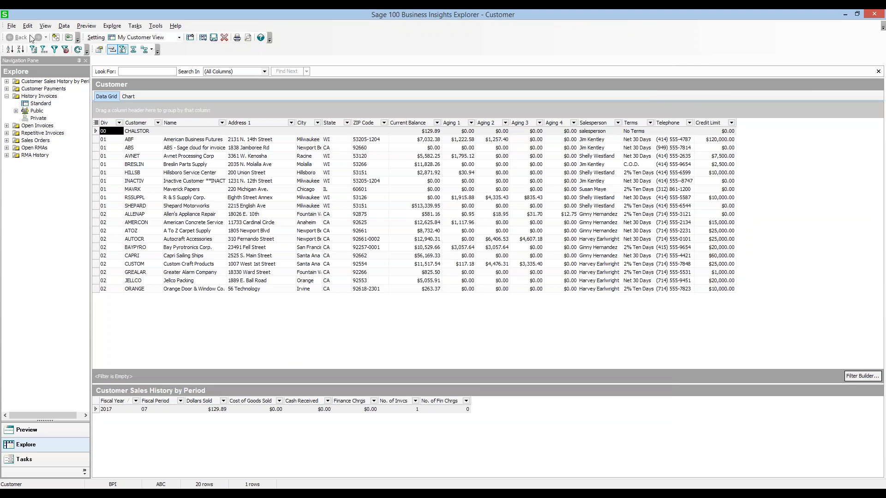
Step: Open MailMerge.docx from the Explorer Views folder in Word and examine the merge fields used in the letter
click(164, 492)
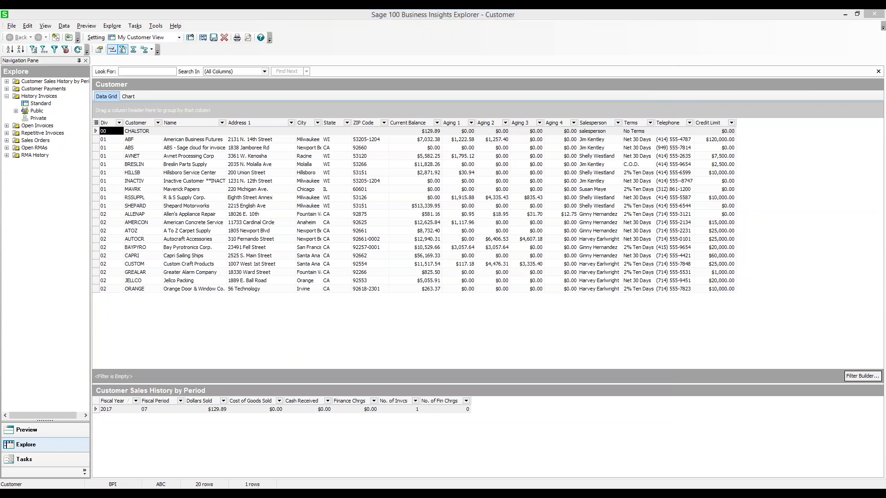
click(164, 461)
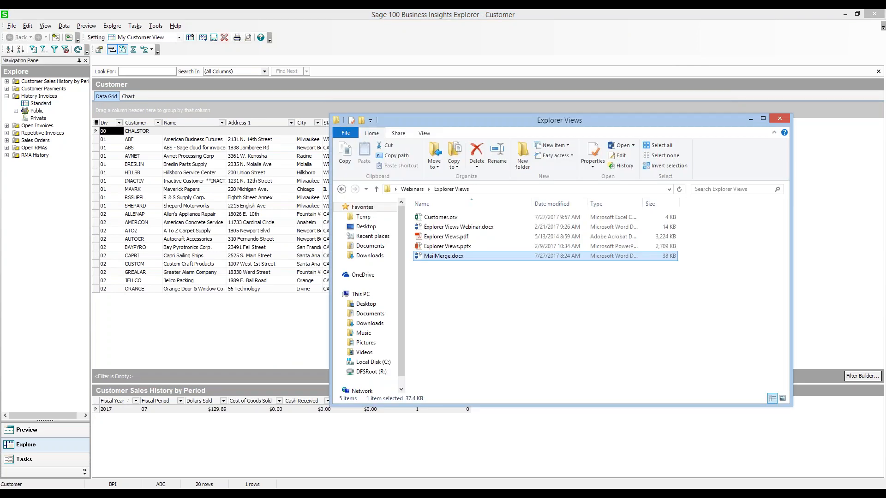
double_click(461, 259)
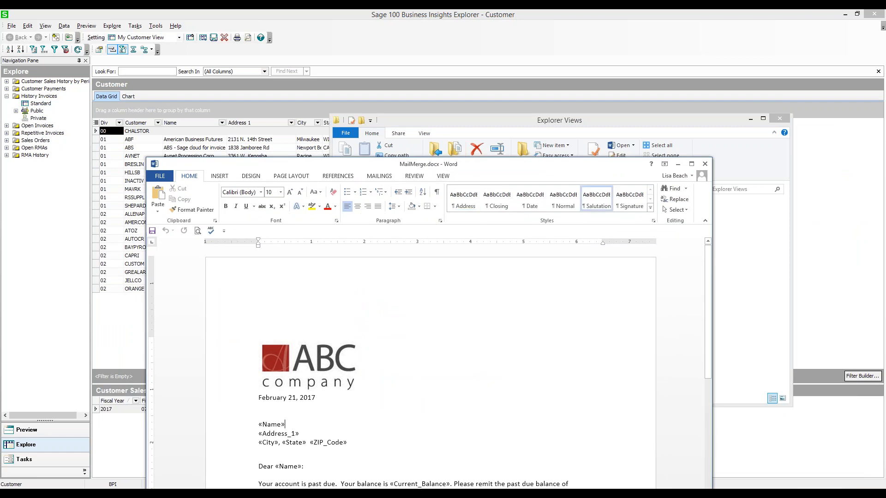
scroll(296, 422, down, 2)
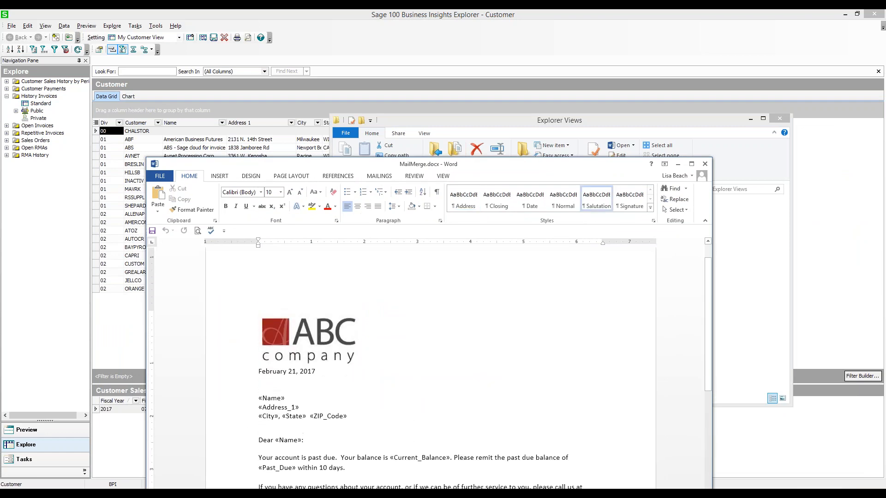
scroll(430, 374, down, 2)
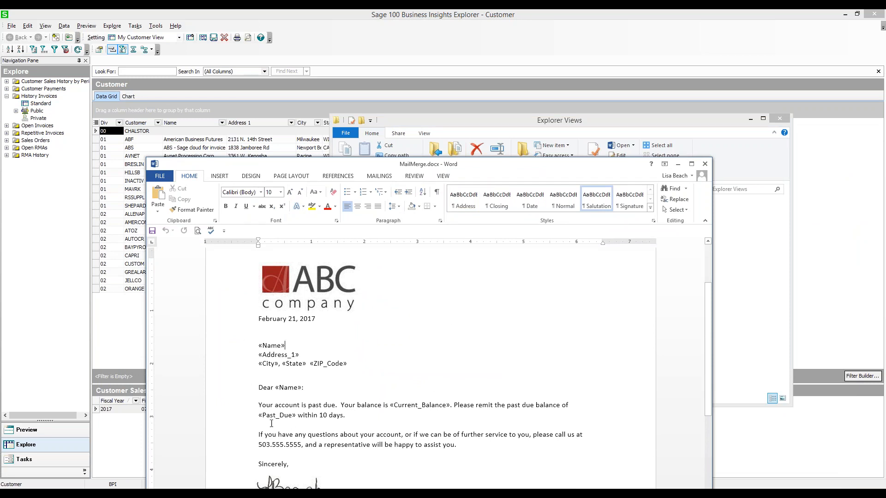
Step: Switch back to Business Insights Explorer and start a calculated column named Past Due in the Customer view's column settings
click(264, 112)
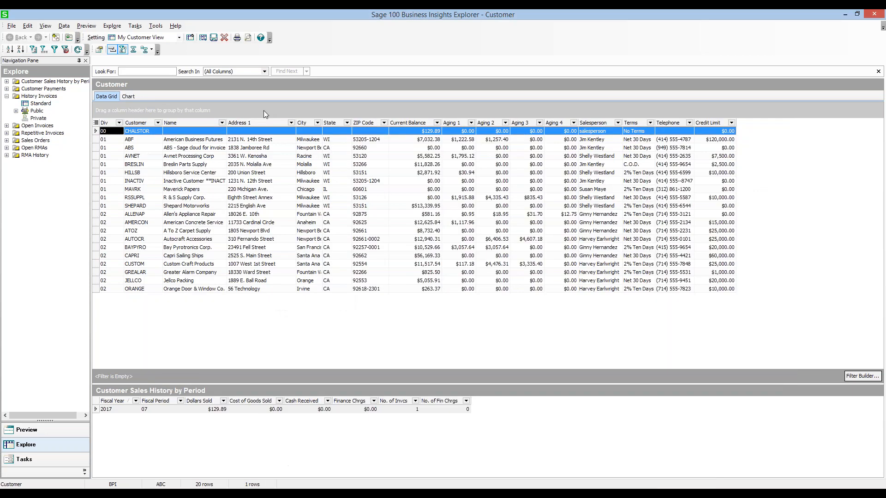
right_click(722, 122)
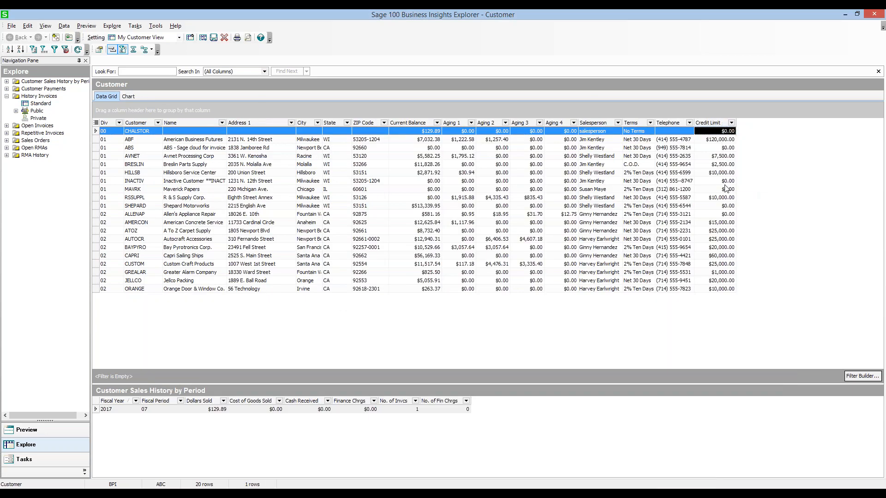
click(755, 182)
click(384, 184)
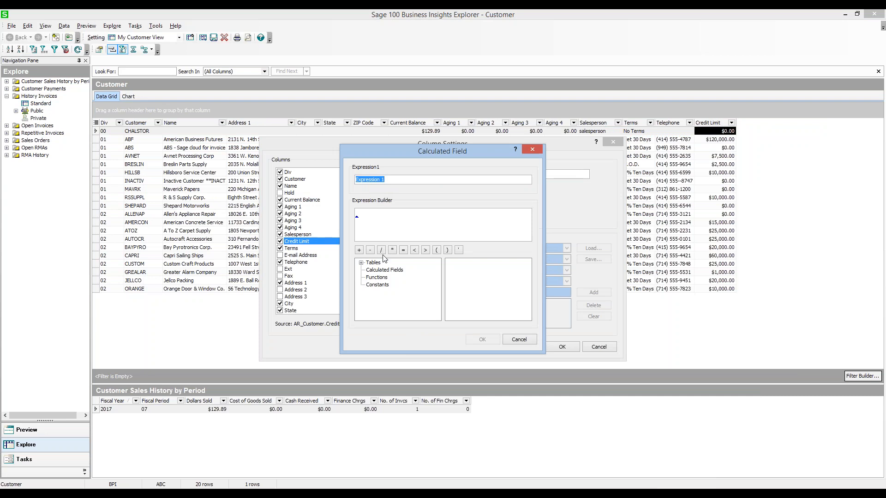
text(Past Due)
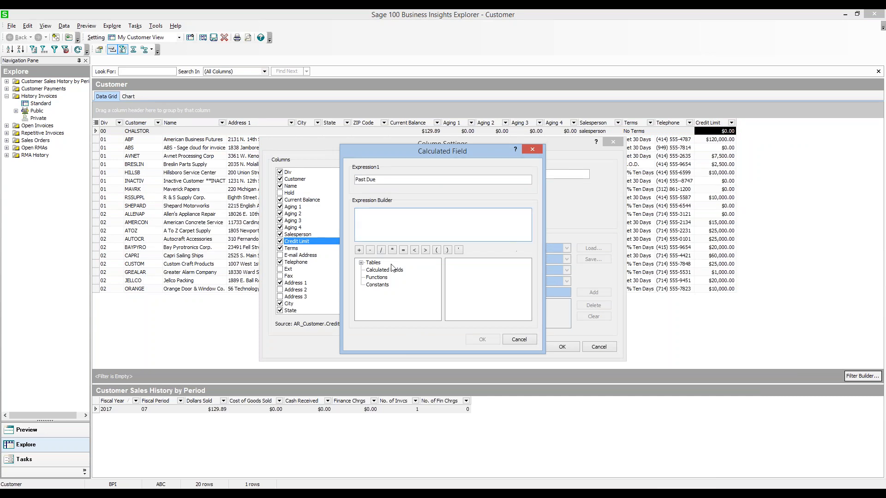
Step: Build the Past Due expression as the sum of AgingCategory2, AgingCategory3 and AgingCategory4 from the AR_Customer table
double_click(365, 263)
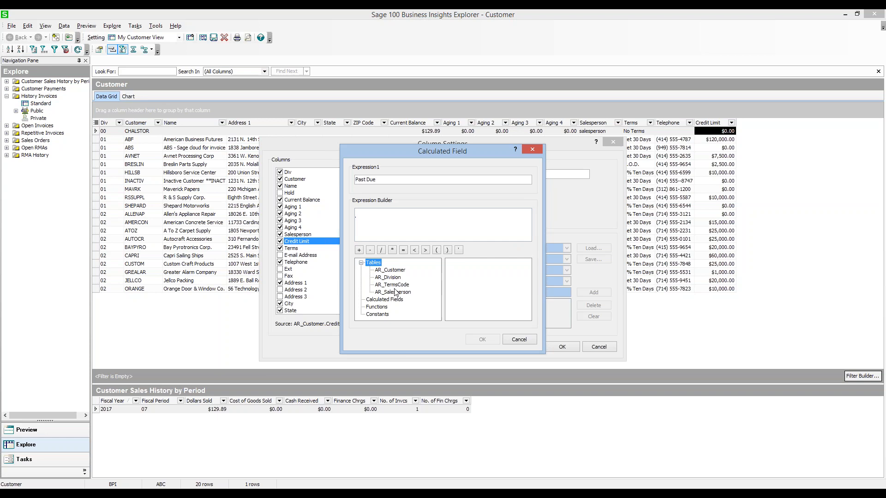
click(392, 301)
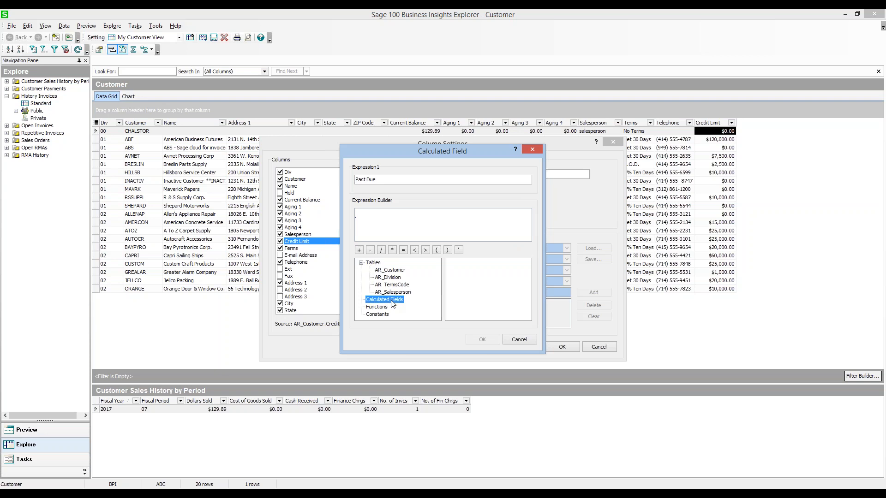
click(401, 271)
click(470, 298)
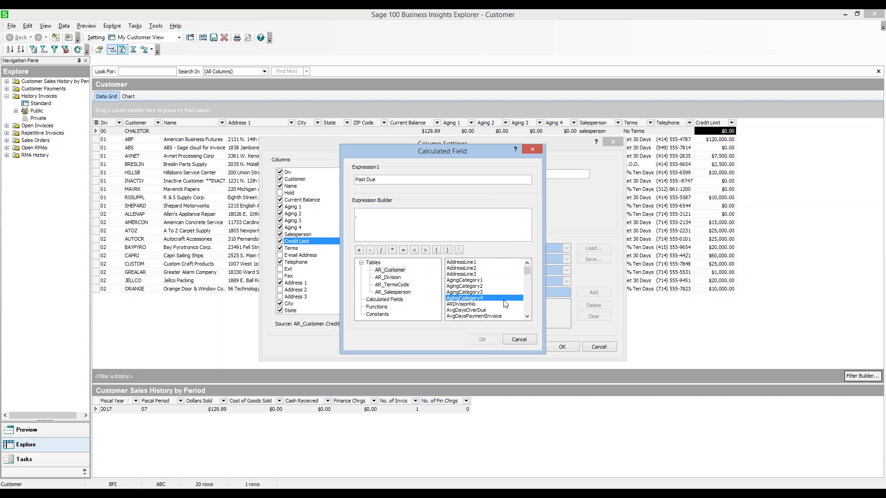
double_click(477, 287)
text(+)
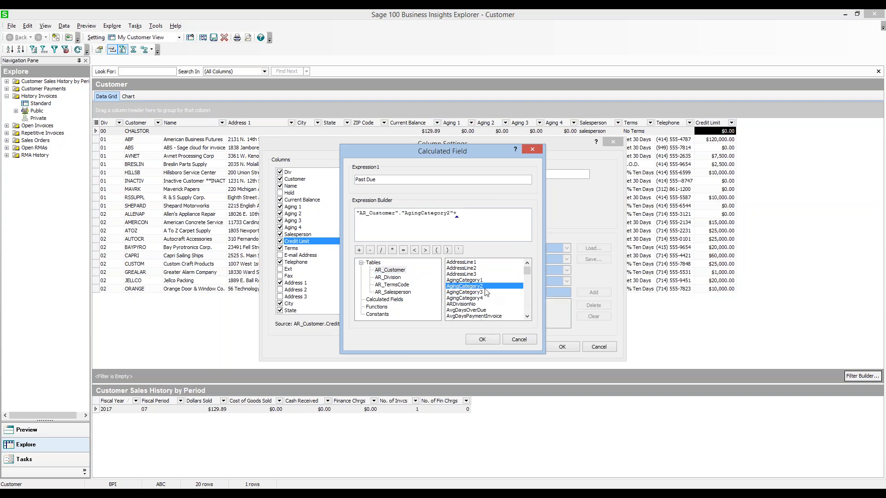
double_click(474, 293)
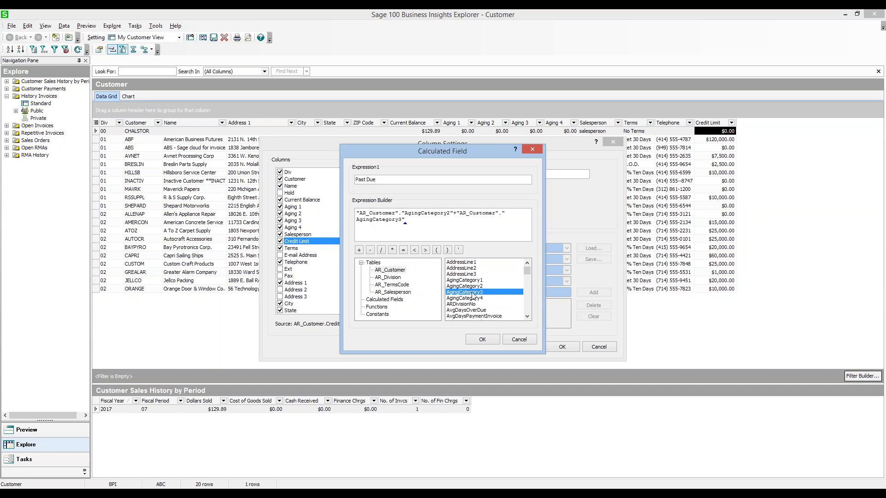
text(+)
double_click(484, 299)
click(483, 339)
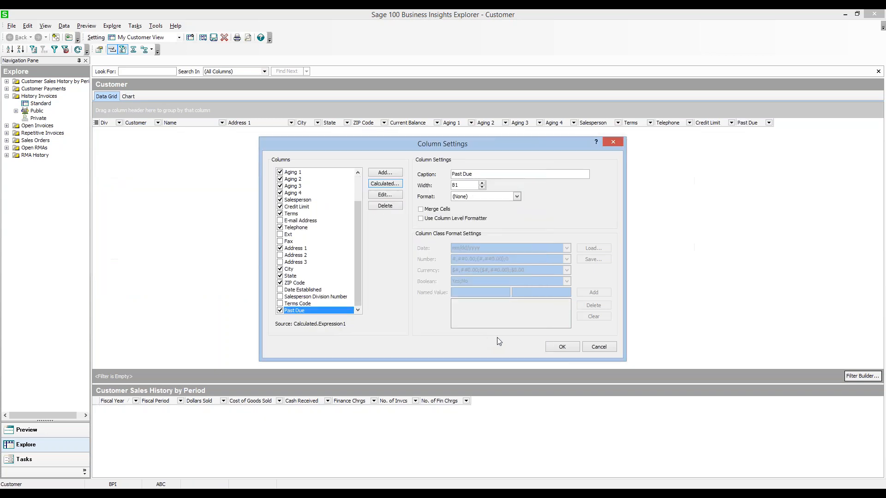
Step: Format the Past Due column as Currency, apply the column settings and reload the customer data
click(512, 197)
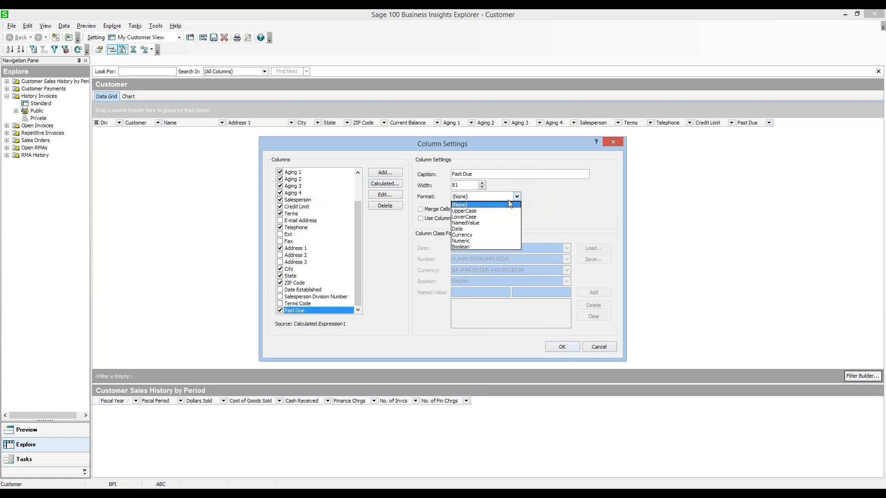
click(478, 236)
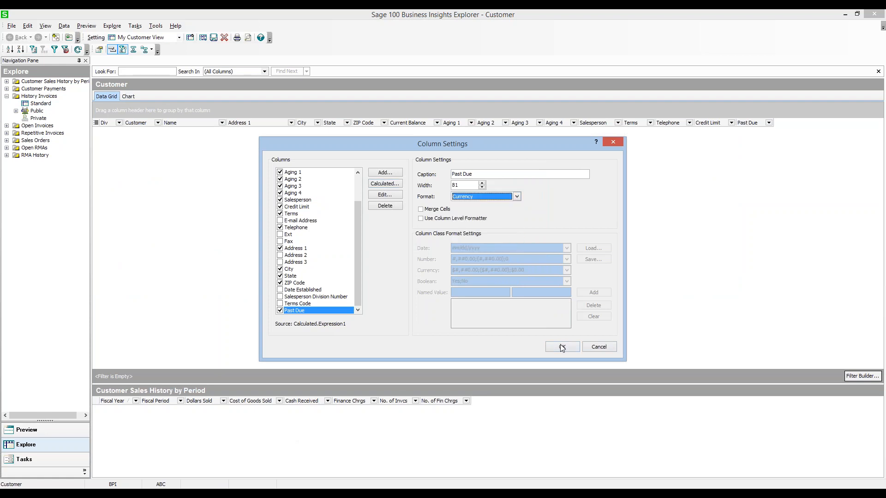
click(562, 347)
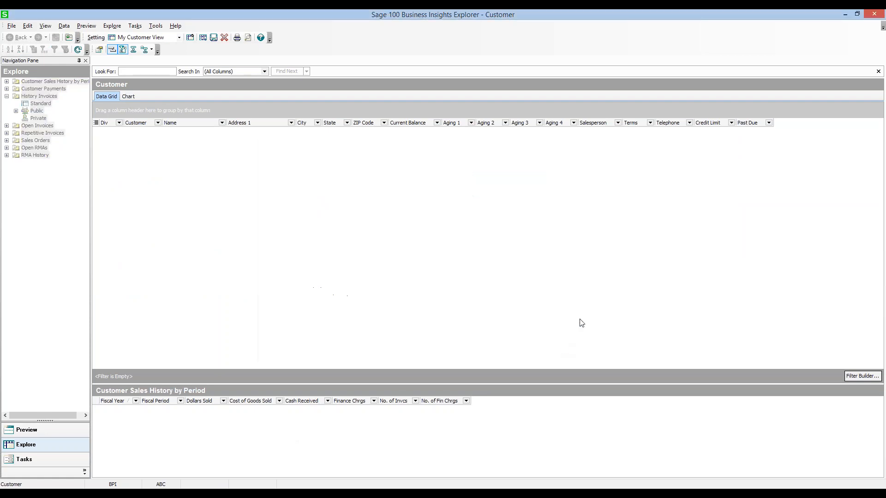
click(77, 50)
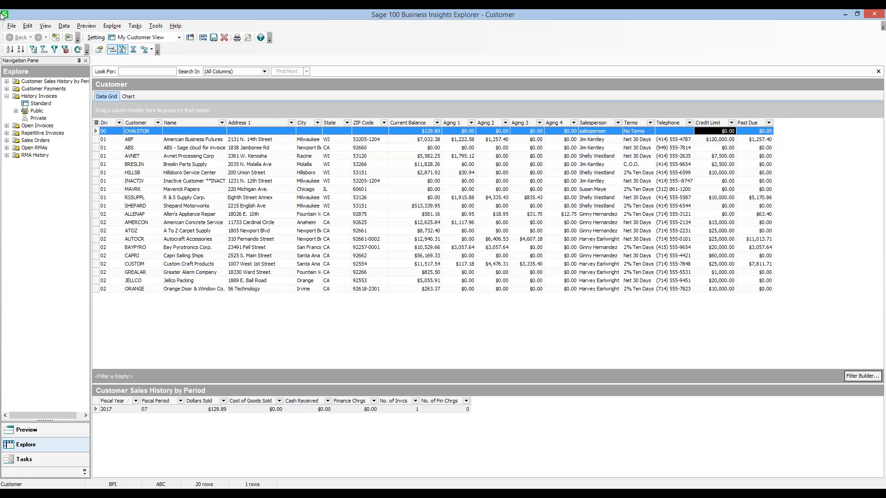
Step: Try to export the customer records as a Word Merge using MailMerge.docx, replacing the existing Customer.csv data file
click(11, 26)
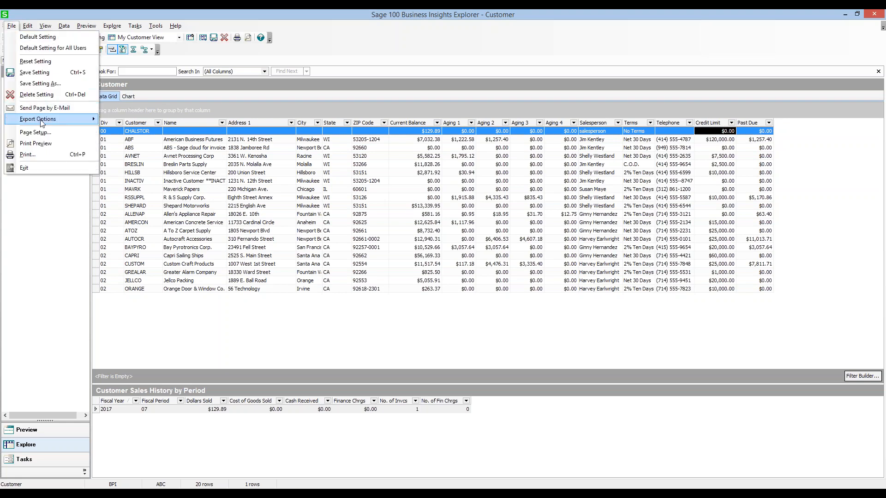
mouse_move(42, 120)
mouse_move(143, 134)
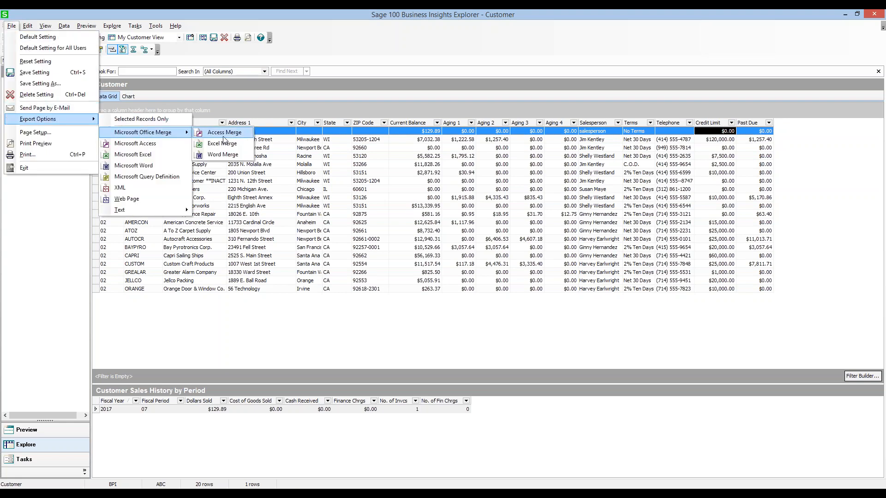
click(223, 155)
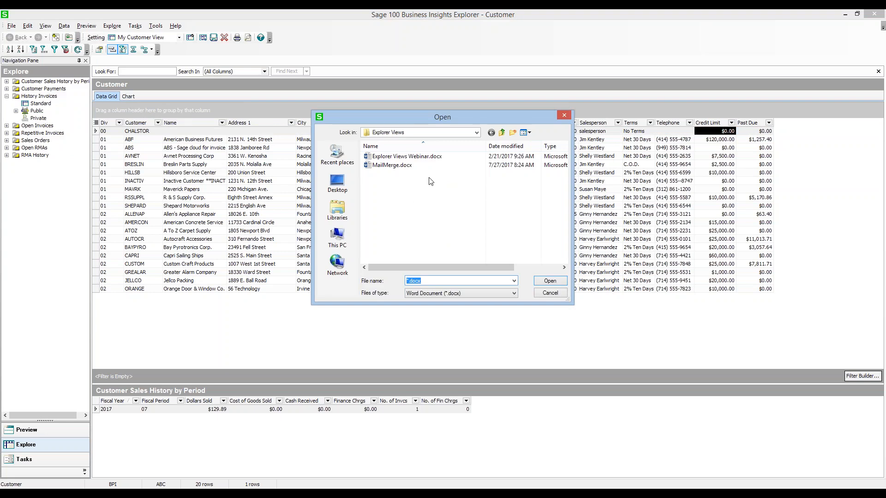
double_click(392, 167)
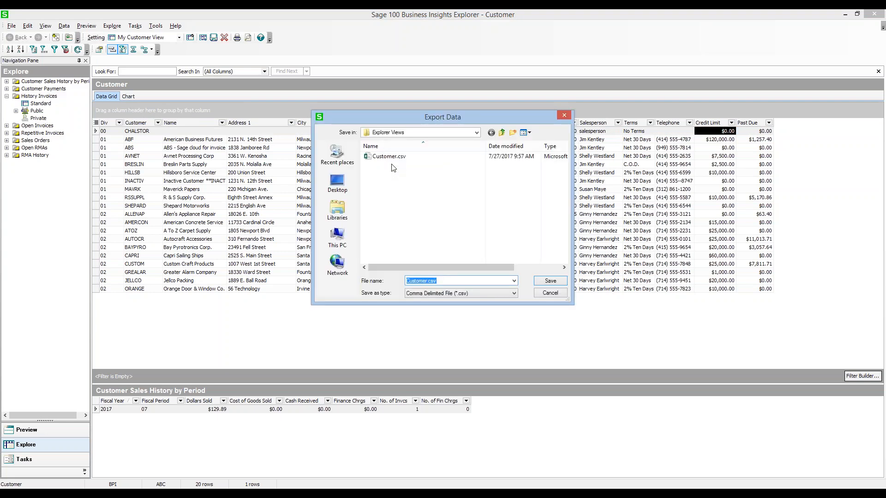
click(394, 157)
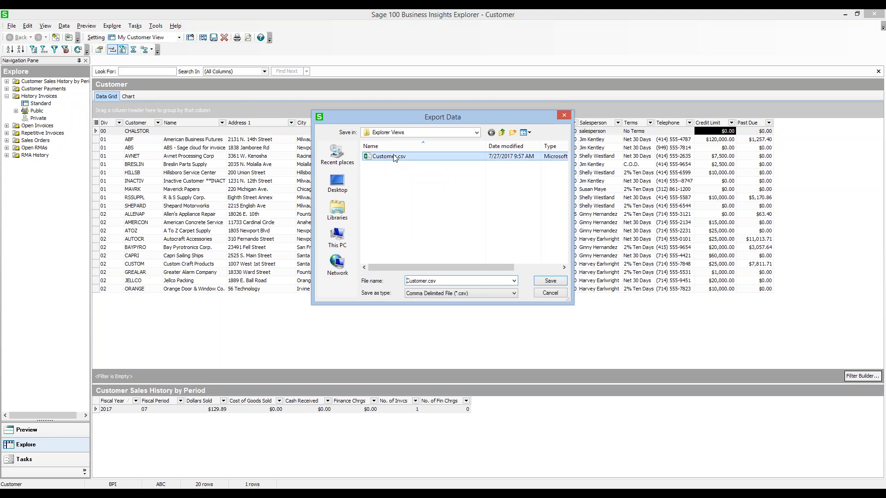
click(550, 282)
click(469, 256)
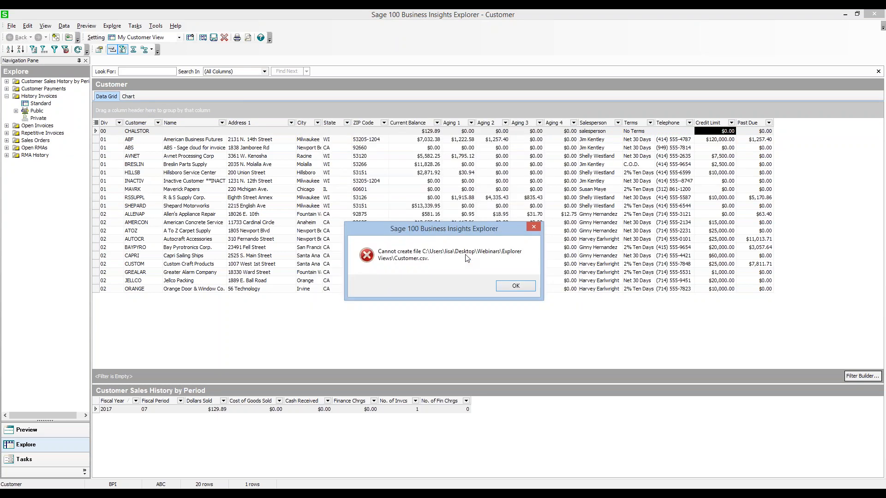
click(514, 287)
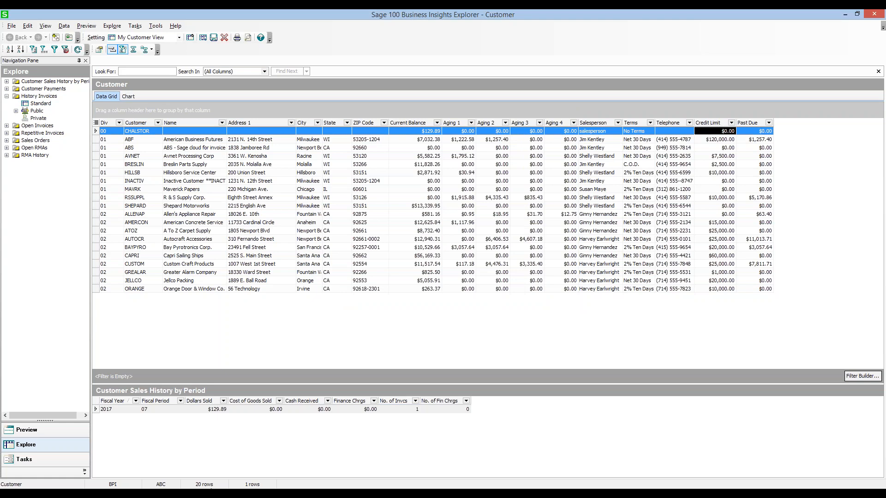
Step: Retry the Word Merge export of the customer records with MailMerge.docx, editing the data file name before saving
click(11, 25)
mouse_move(55, 121)
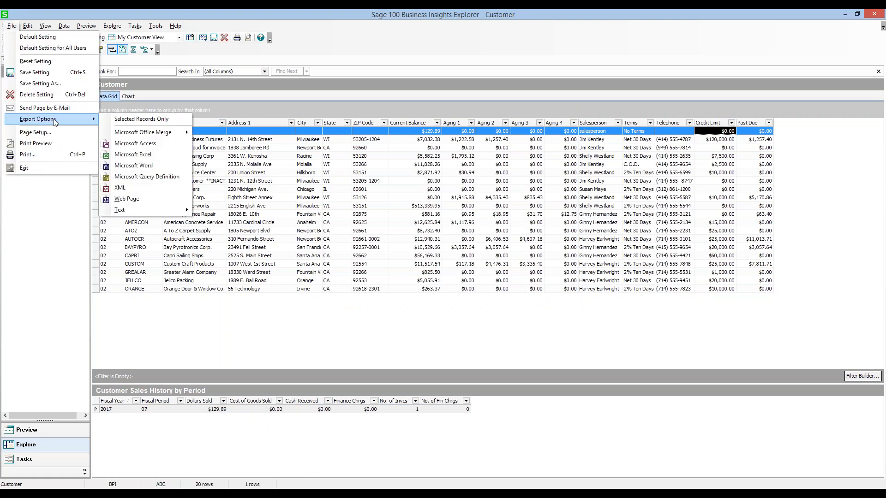
mouse_move(139, 133)
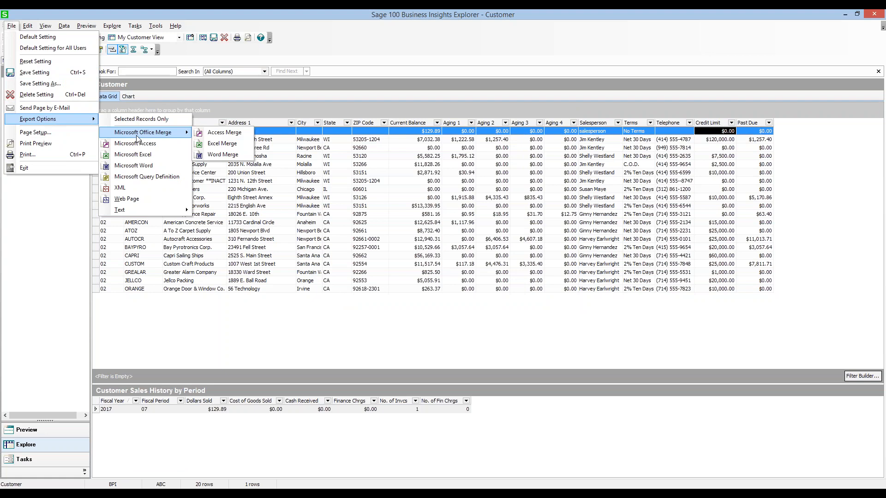
click(217, 155)
click(398, 167)
double_click(398, 169)
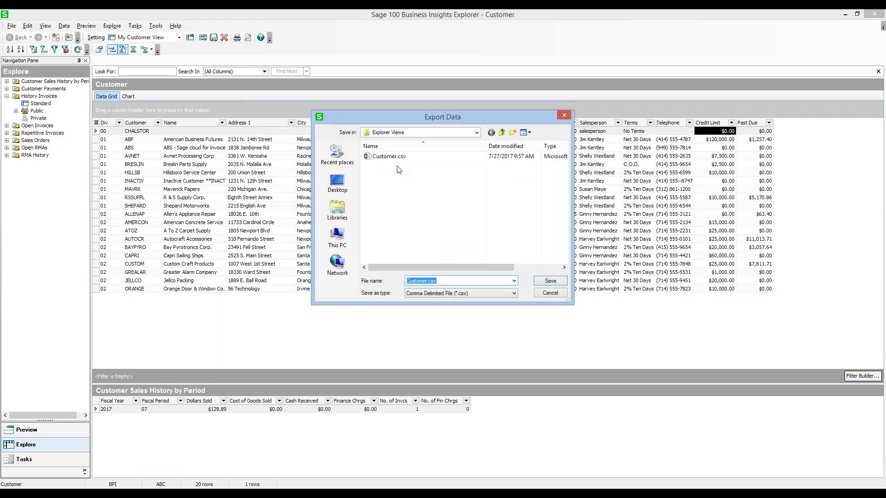
click(426, 280)
text(2)
key(BackSpace)
key(Return)
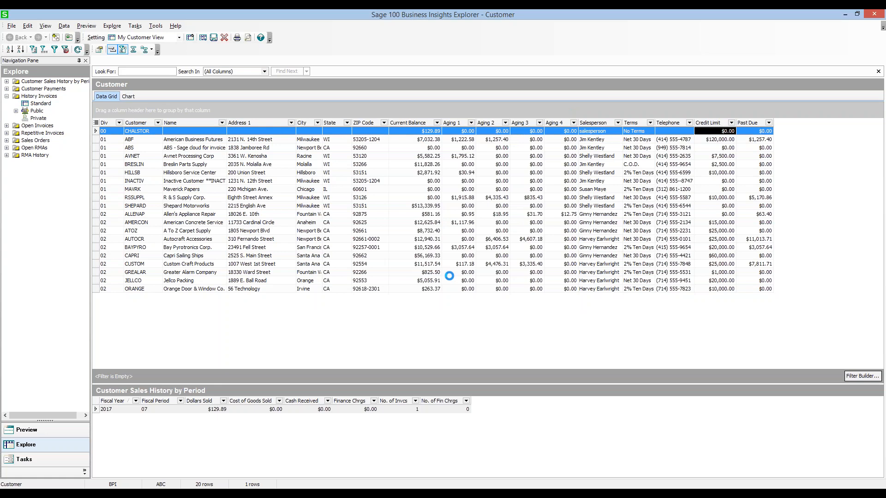
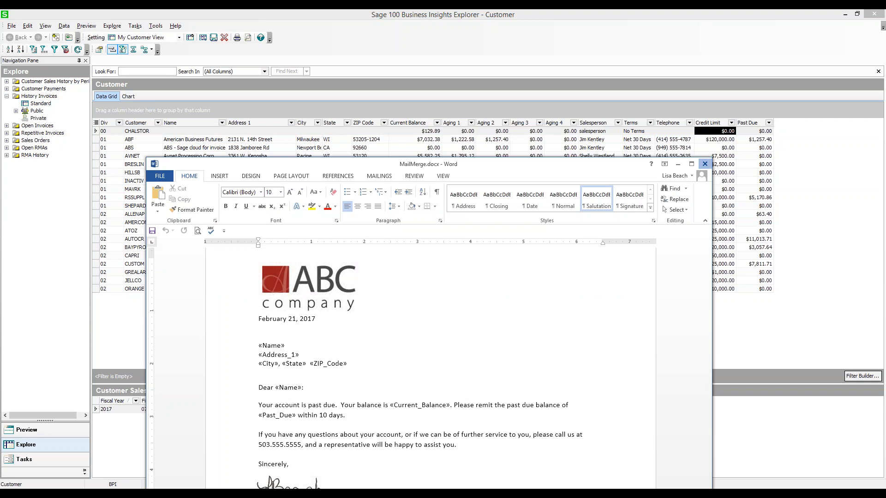
Step: Close the open MailMerge.docx document in Word and return to the Customer view in Business Insights Explorer
click(705, 165)
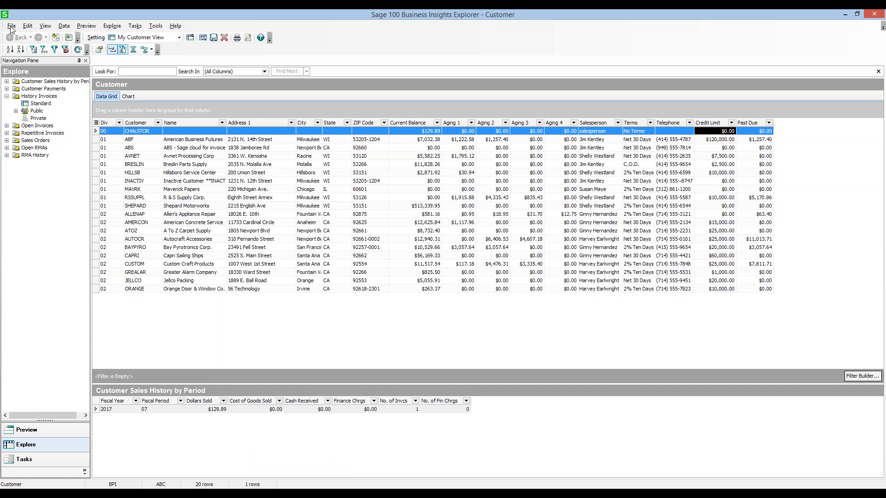
click(312, 493)
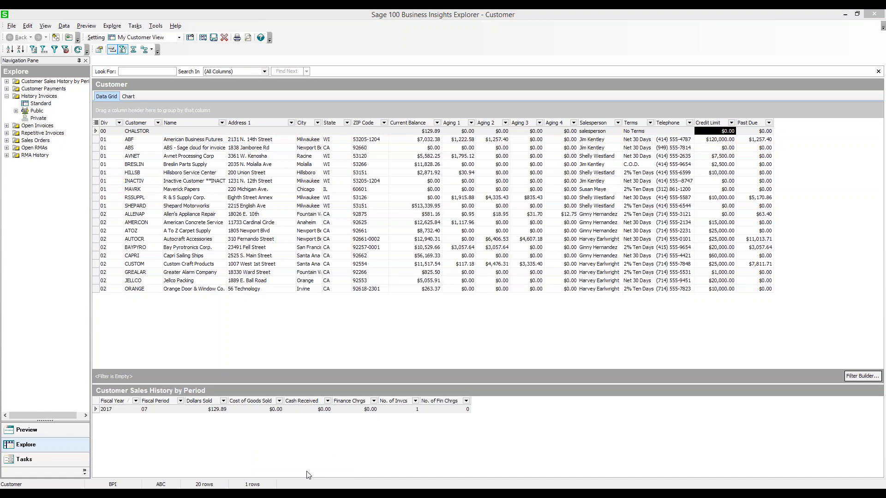
right_click(308, 493)
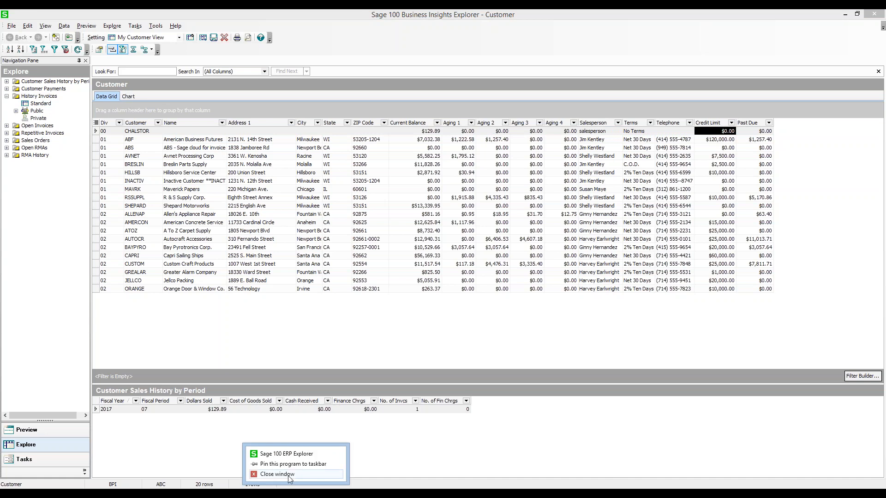
click(349, 407)
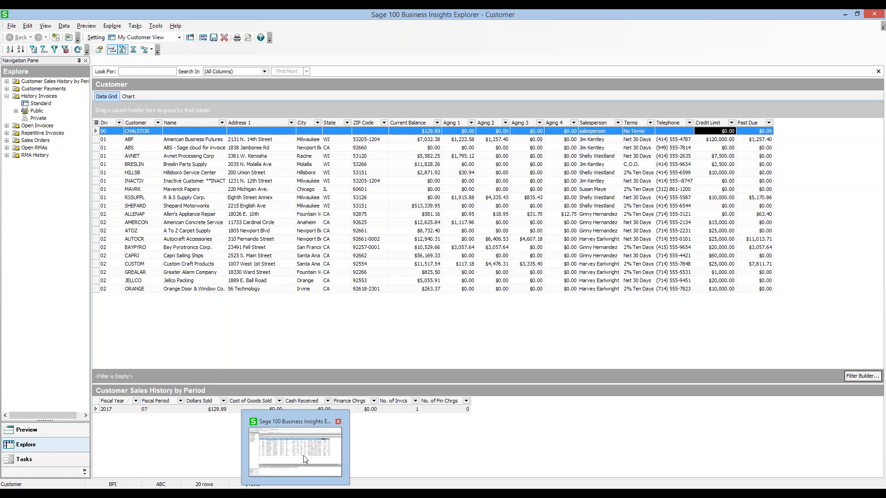
Step: Try to close the Business Insights Explorer window showing the Customer view
right_click(296, 493)
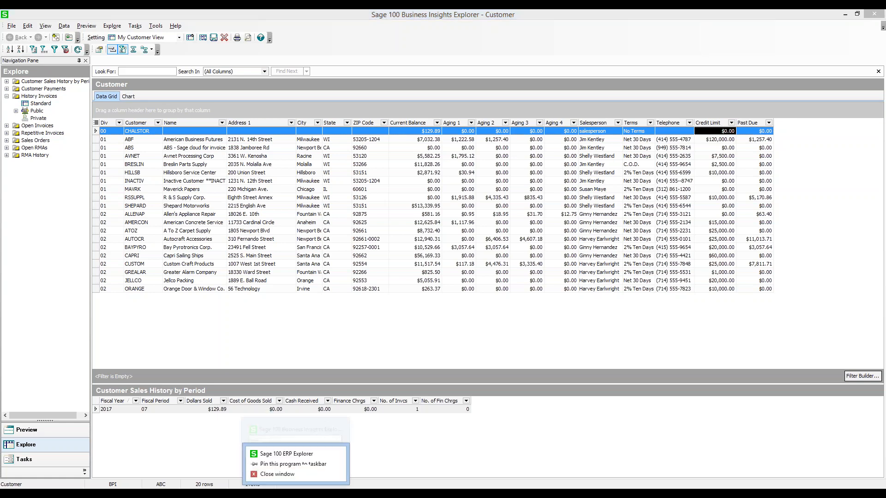
click(299, 474)
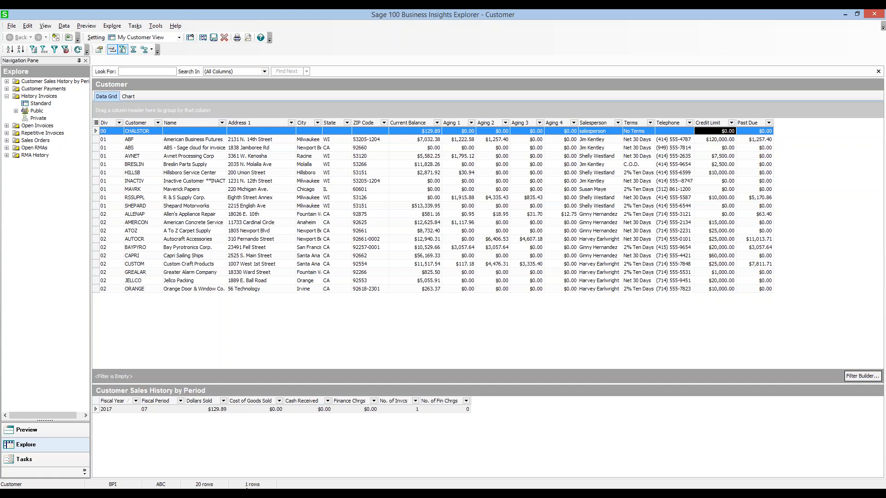
Step: Switch to the Explorer Views.pptx presentation in PowerPoint and review the slides on exporting and mail merge, through slide 23
mouse_move(210, 492)
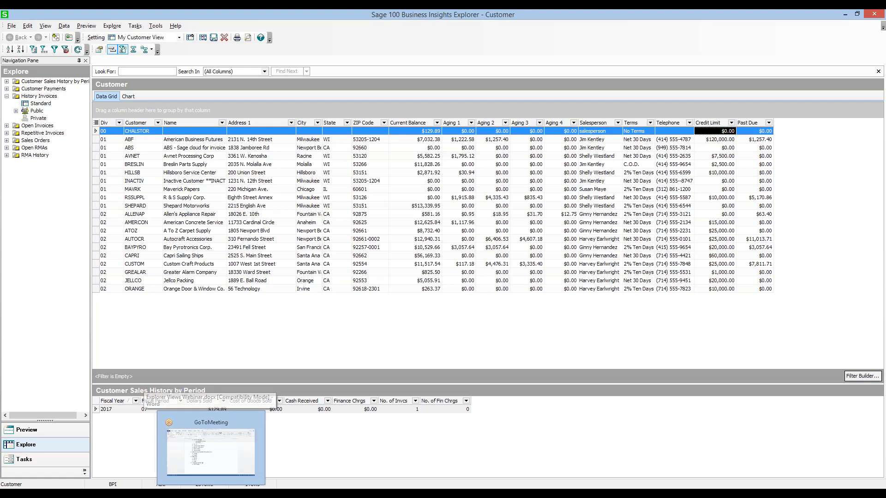
mouse_move(267, 493)
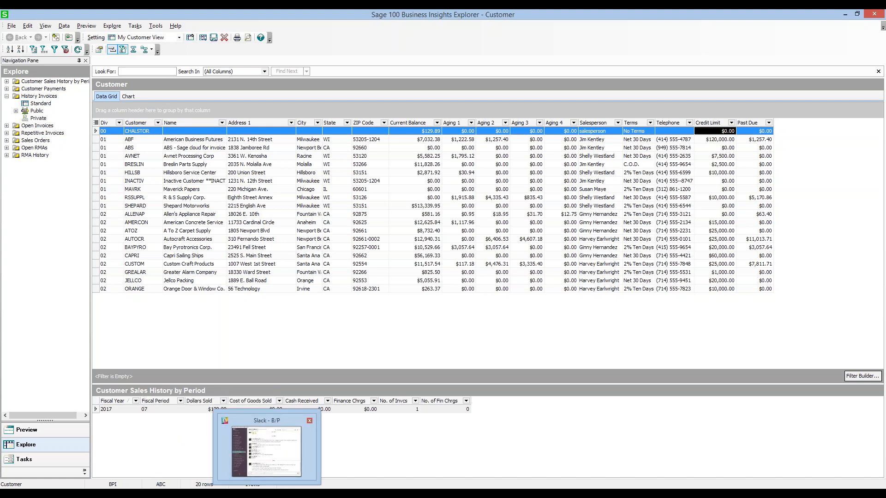
click(183, 493)
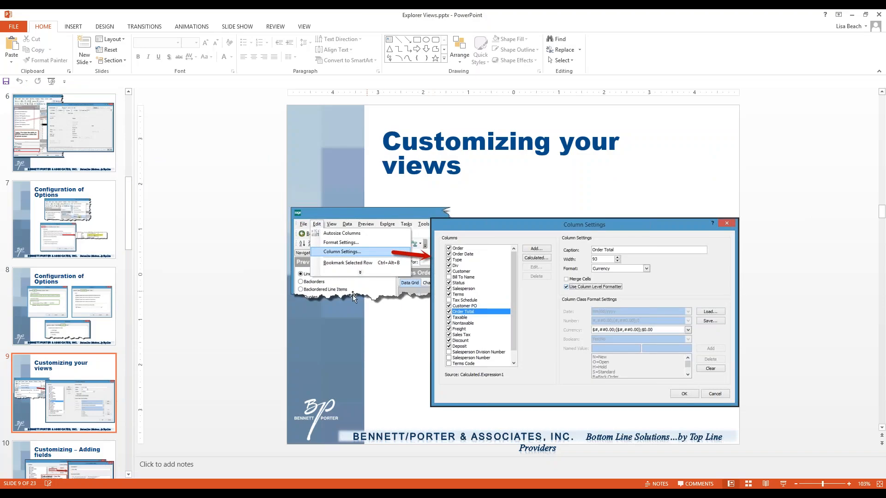
scroll(352, 295, down, 4)
scroll(353, 296, down, 10)
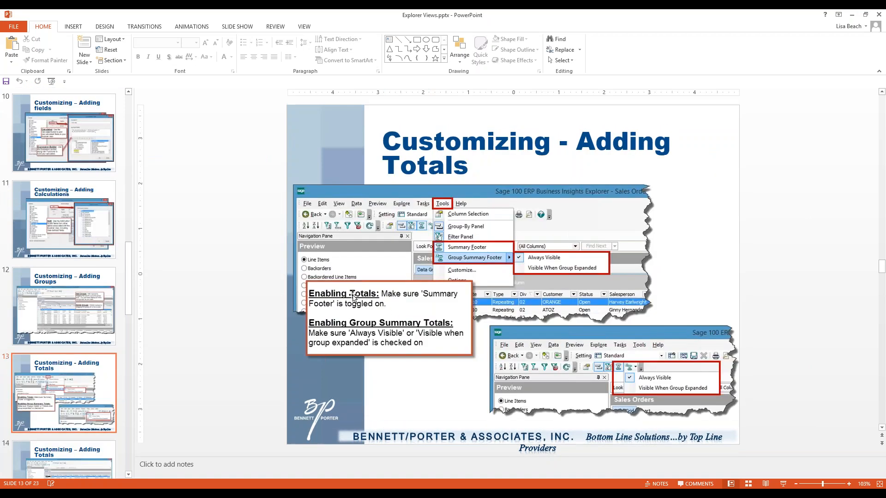
scroll(256, 283, down, 8)
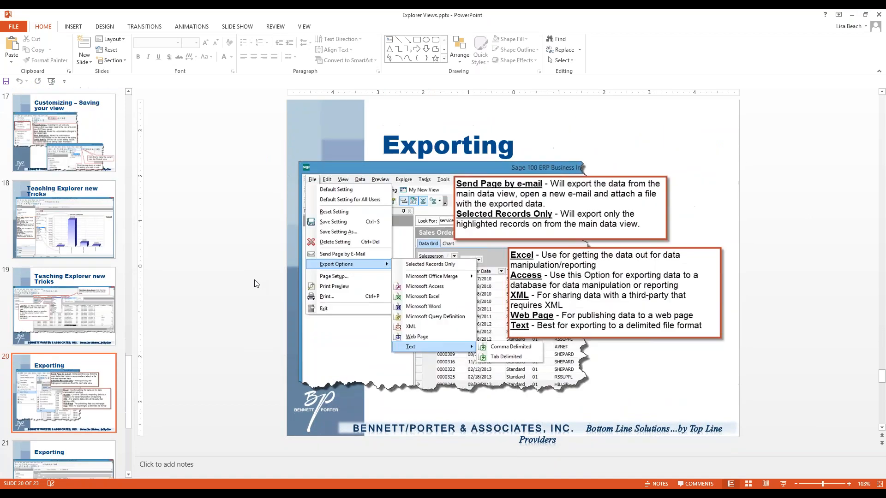
click(68, 363)
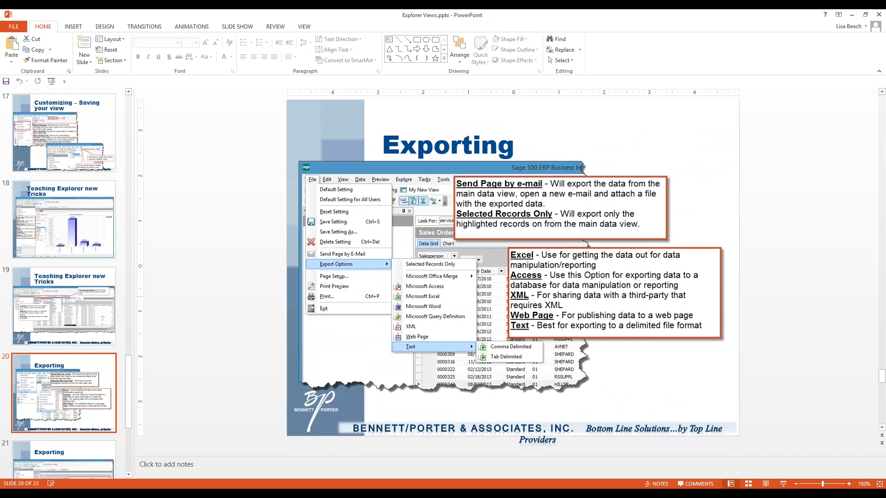
click(89, 298)
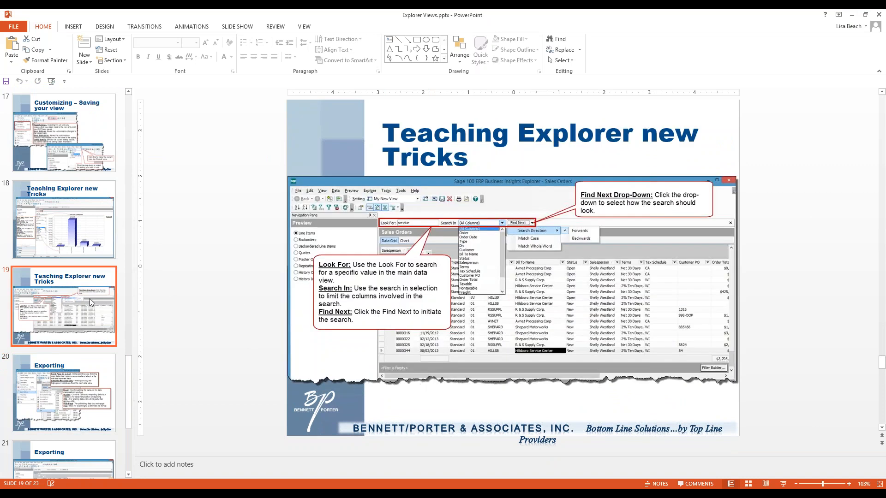
scroll(85, 303, down, 5)
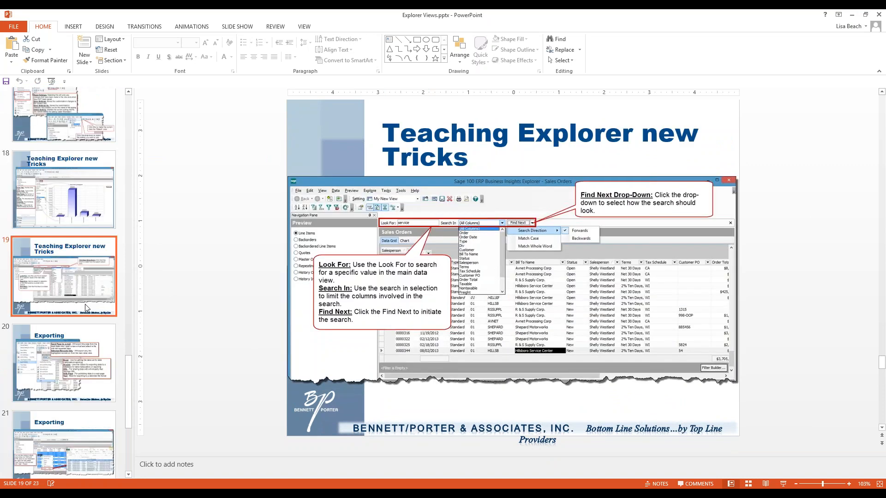
scroll(87, 308, down, 3)
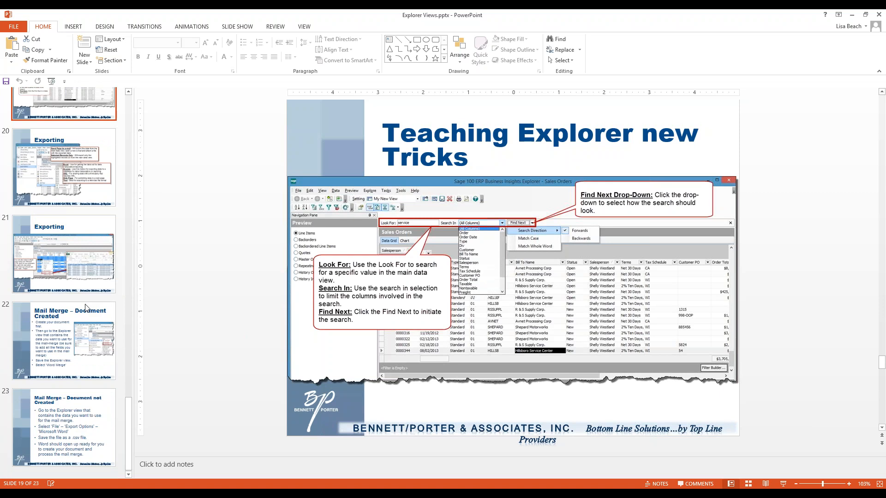
click(74, 314)
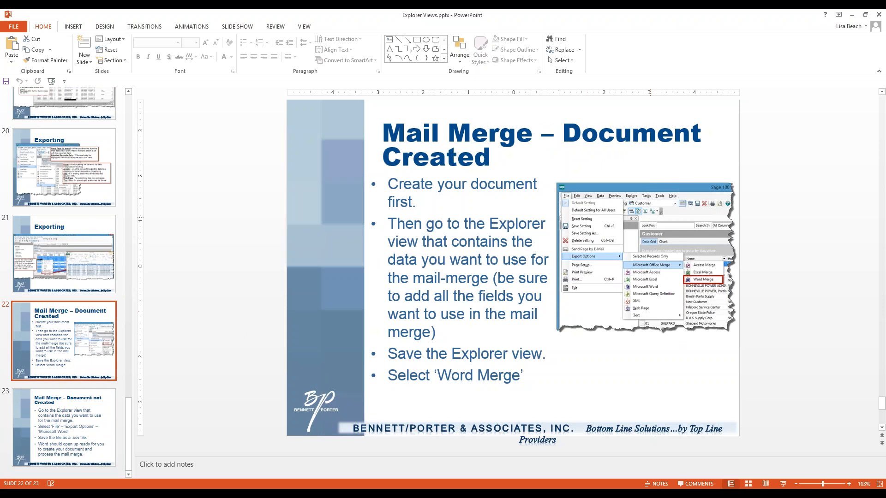
click(67, 429)
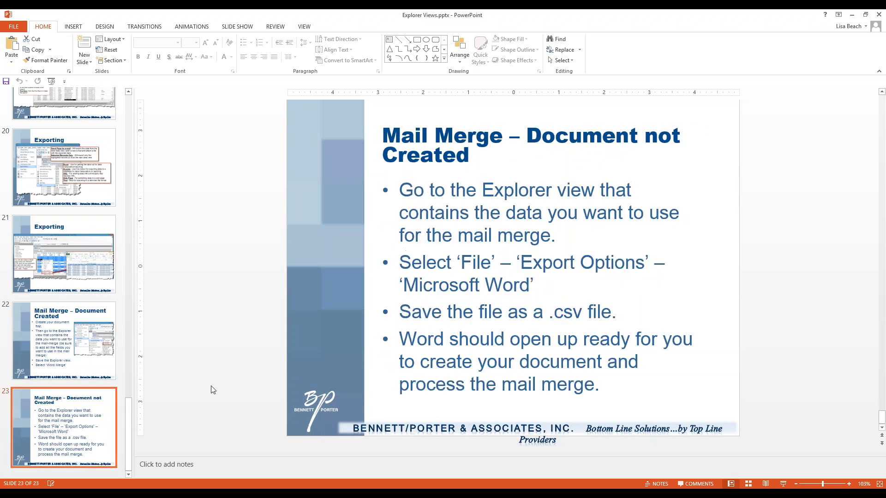
click(462, 323)
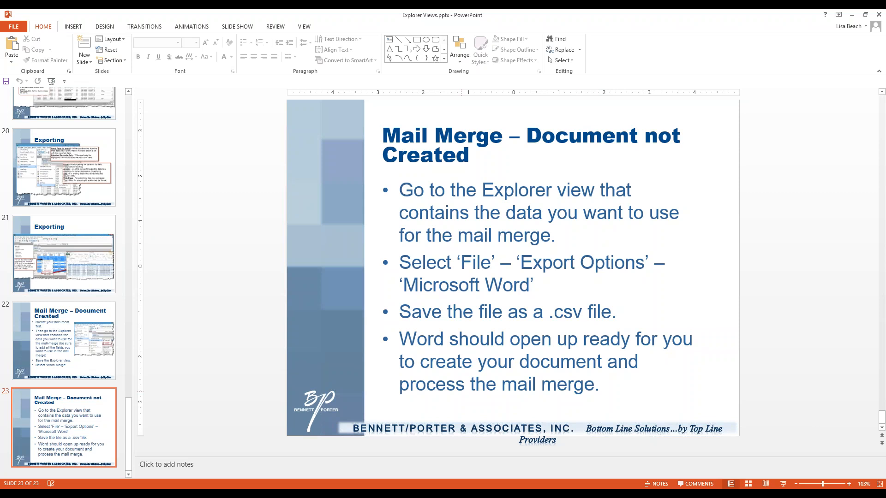
Step: End the Sage 100 ERP Explorer (32 bit) task in Task Manager and minimize Task Manager
click(319, 493)
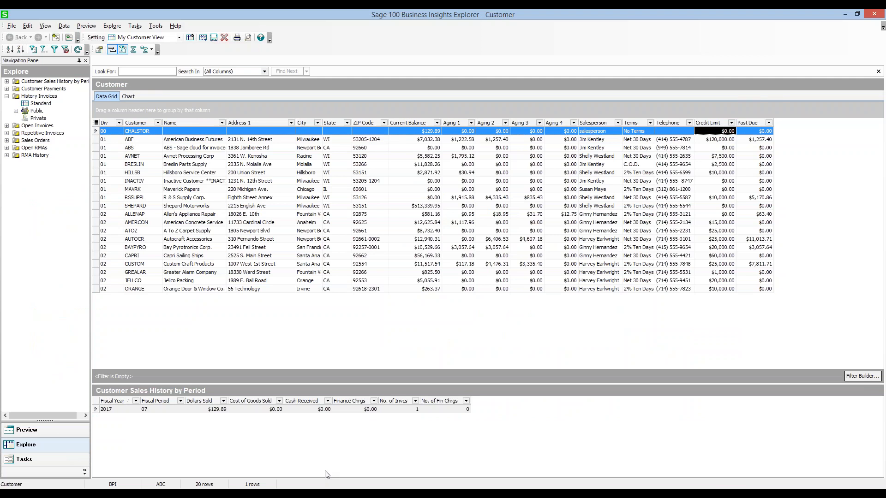
mouse_move(325, 489)
click(340, 420)
right_click(343, 492)
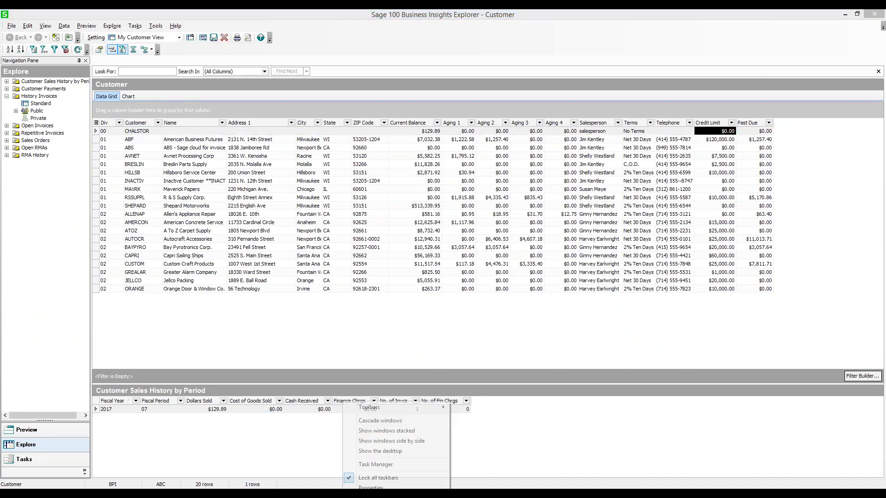
click(367, 465)
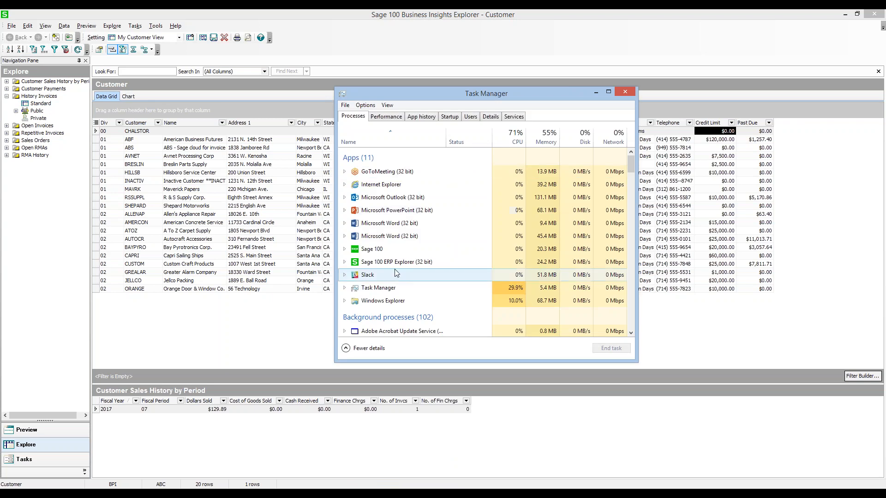
click(402, 263)
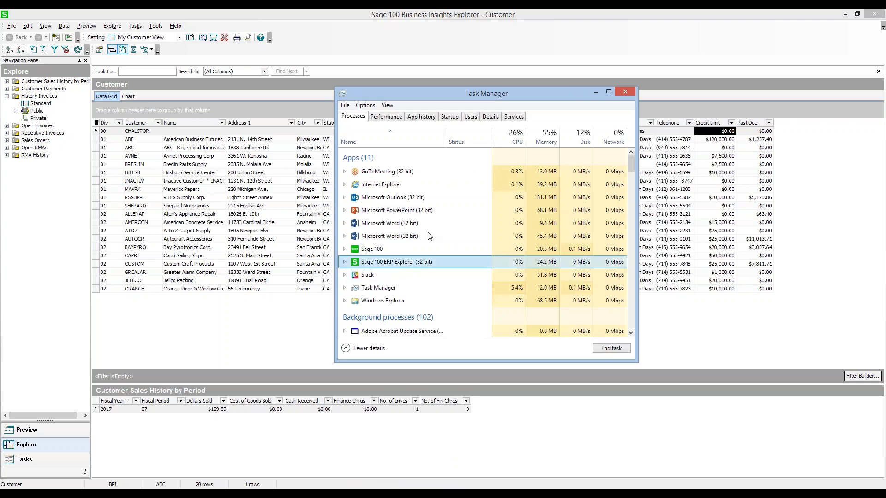
click(613, 349)
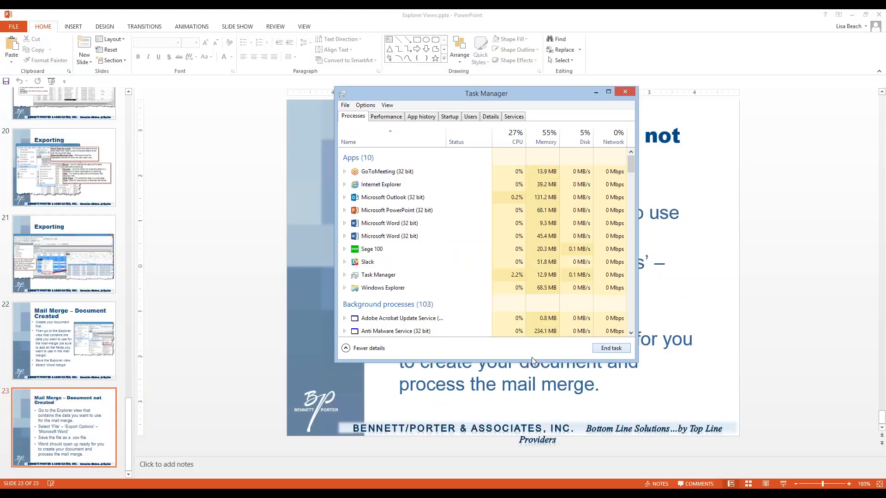
click(596, 93)
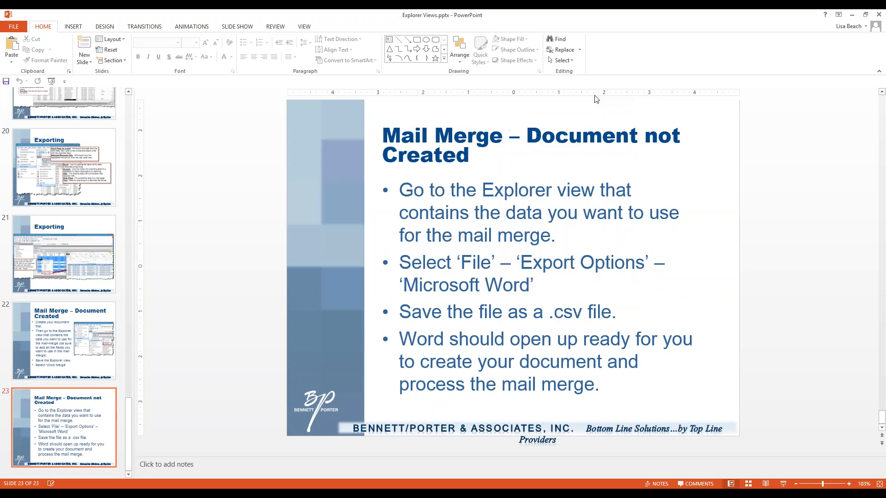
Step: Go back through the presentation's slides on mail merge, exporting, Explorer tricks, saving views and adding filters
click(543, 263)
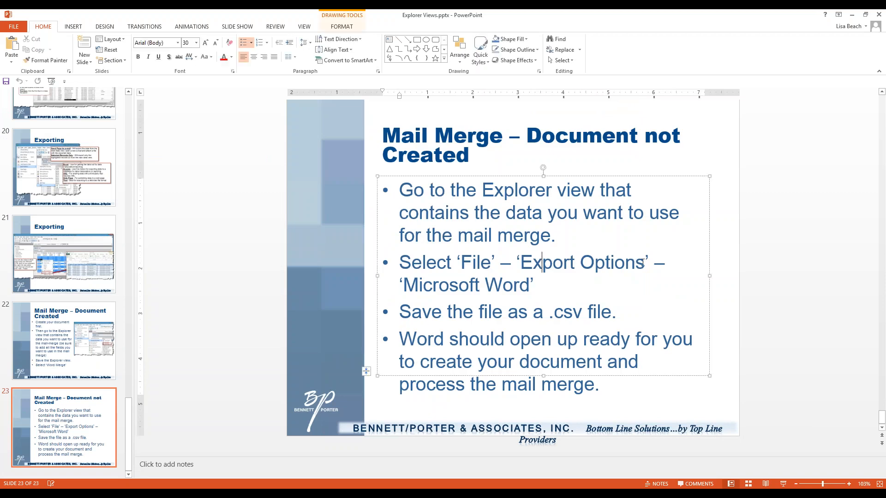
click(777, 248)
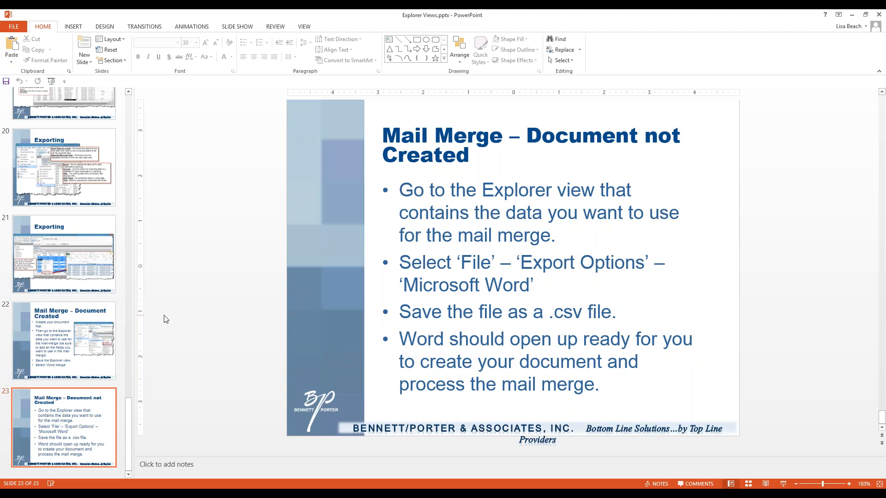
scroll(171, 314, up, 3)
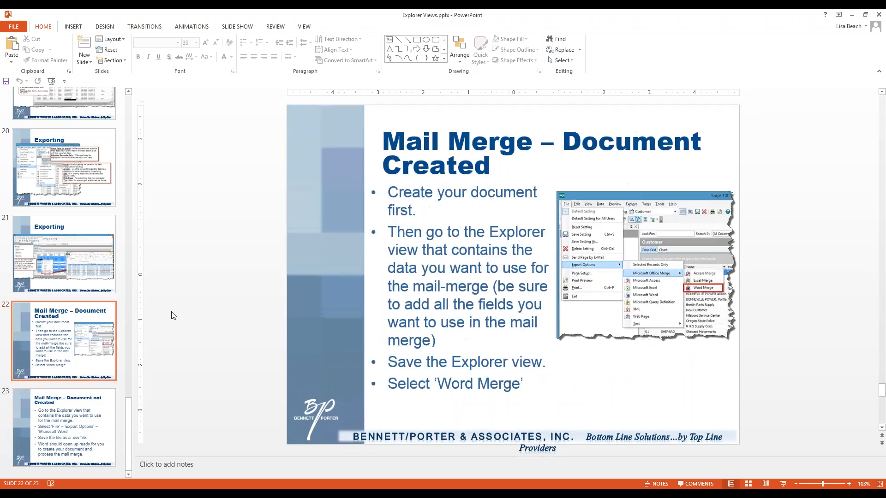
scroll(172, 316, up, 6)
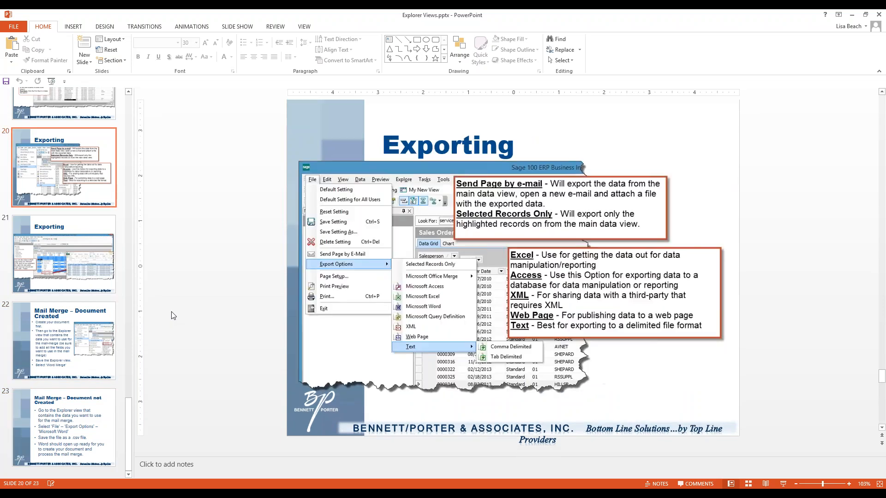
scroll(172, 316, up, 3)
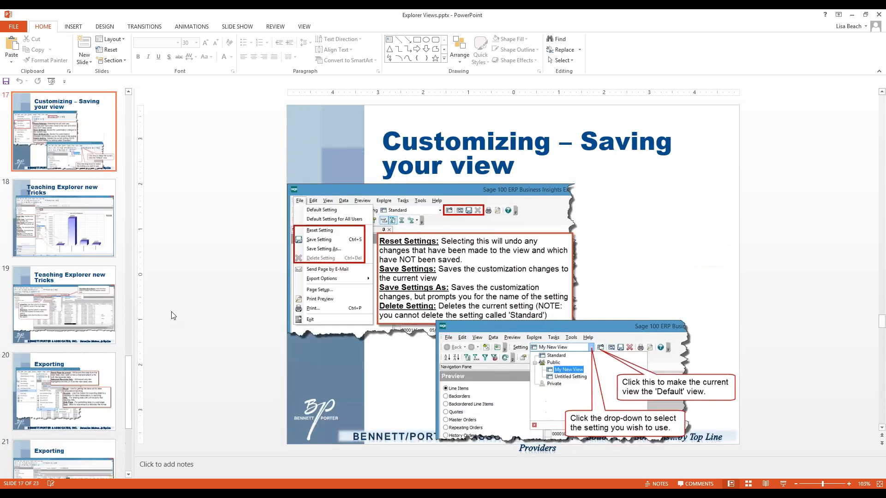
click(109, 330)
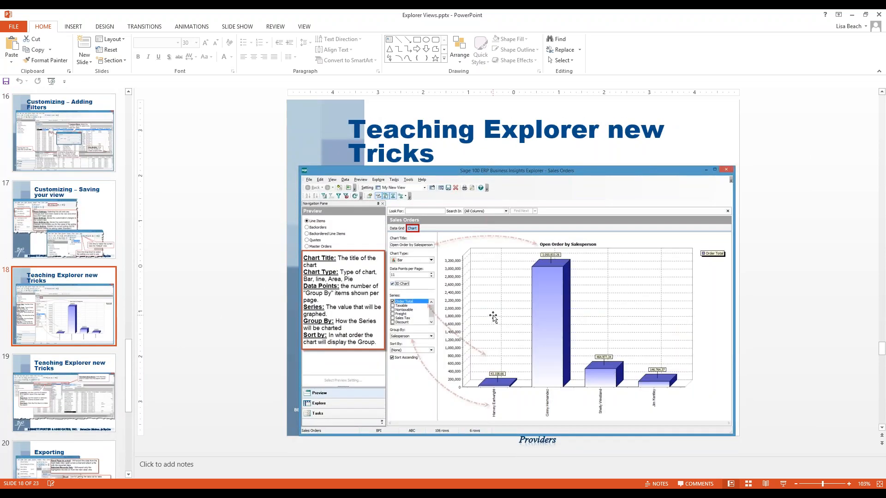
click(49, 217)
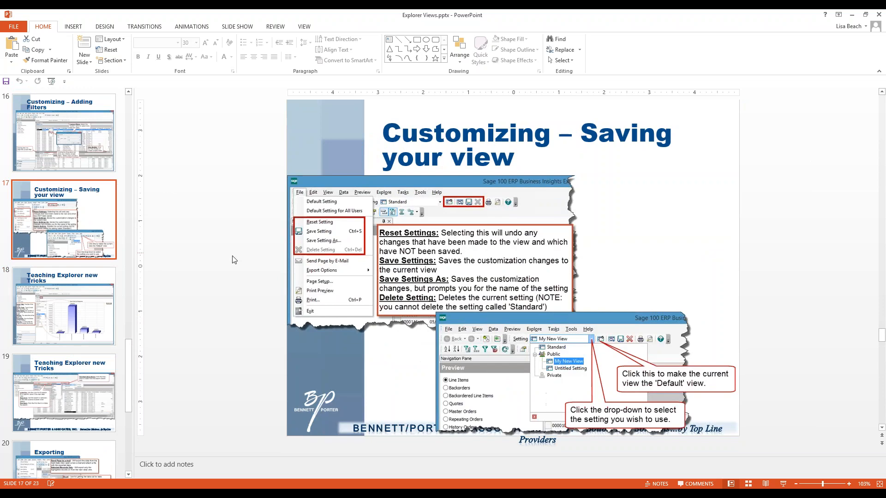
key(Up)
scroll(209, 267, up, 2)
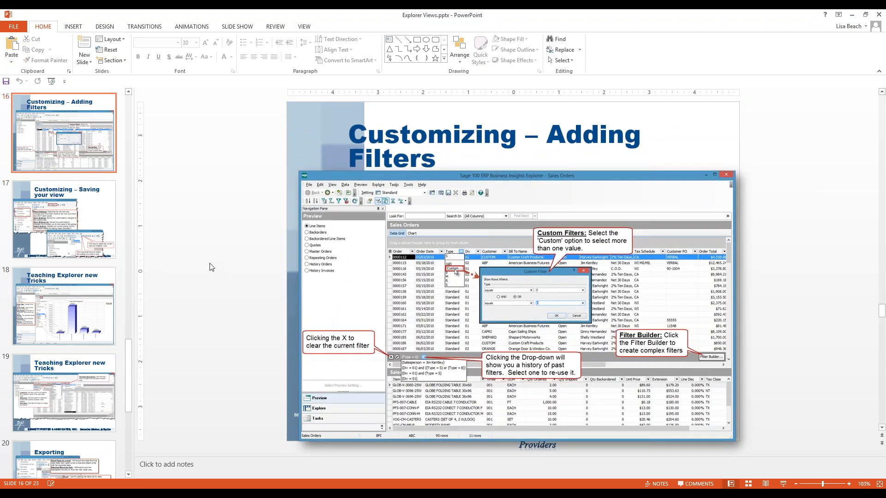
scroll(209, 268, up, 1)
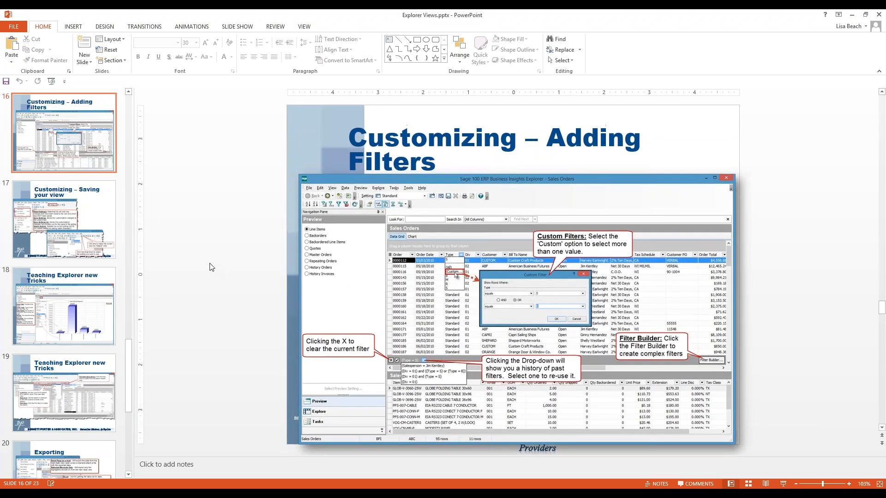
scroll(210, 267, up, 5)
scroll(209, 268, up, 5)
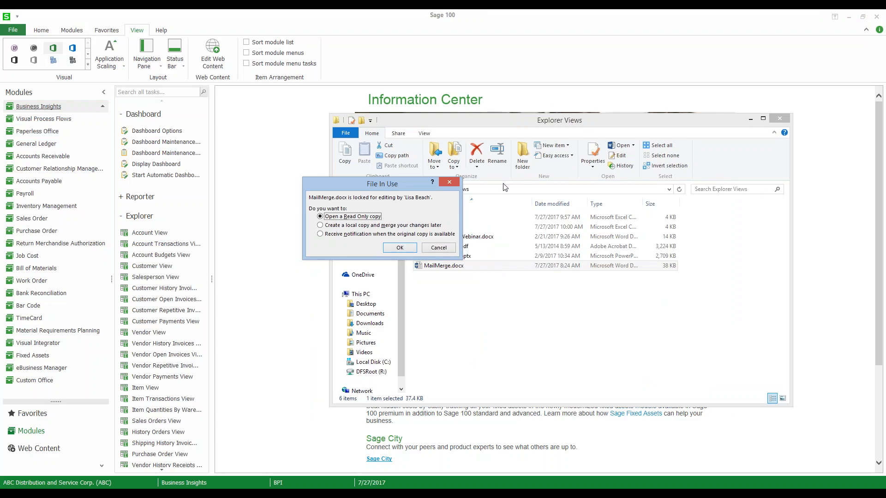
Step: Cancel opening the locked MailMerge.docx file and close the empty Word window
drag(363, 183, 298, 169)
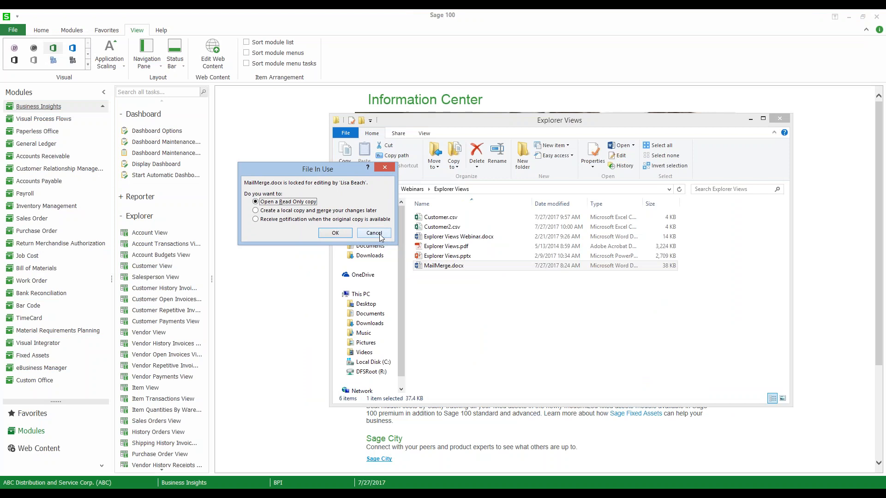
click(379, 236)
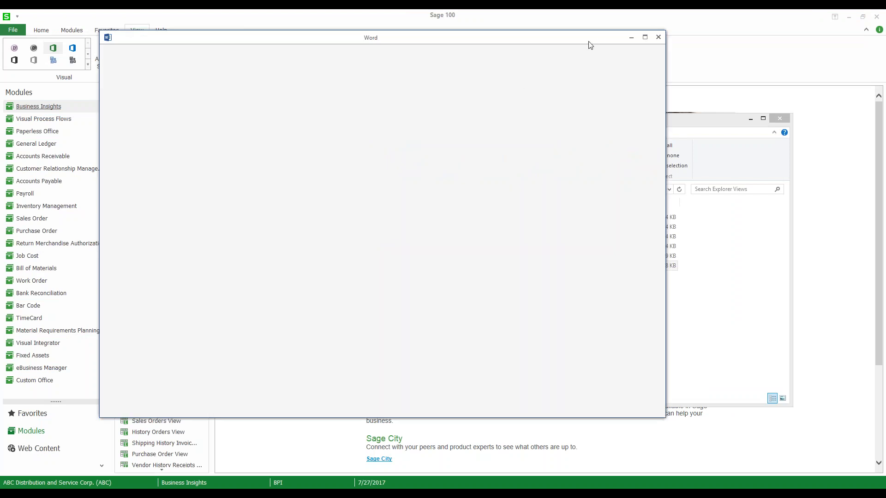
click(659, 37)
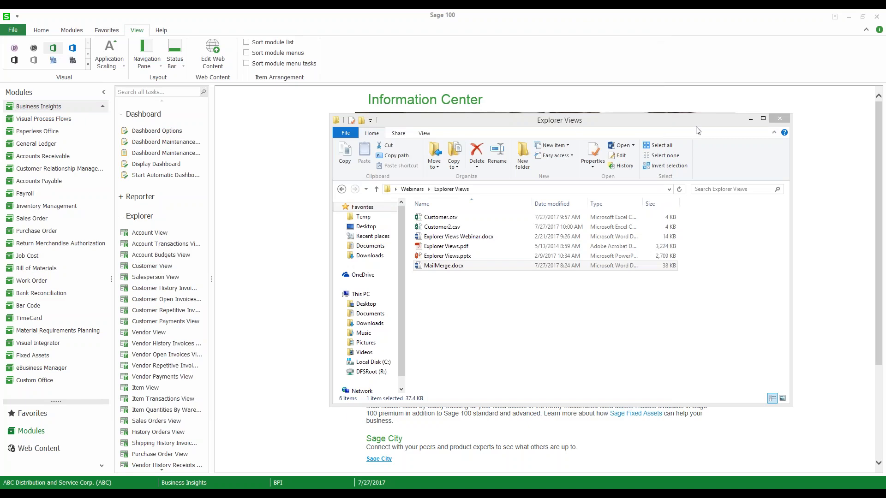
Step: Minimize the Explorer Views folder and reopen the Customer View from Sage 100's Business Insights module
click(751, 119)
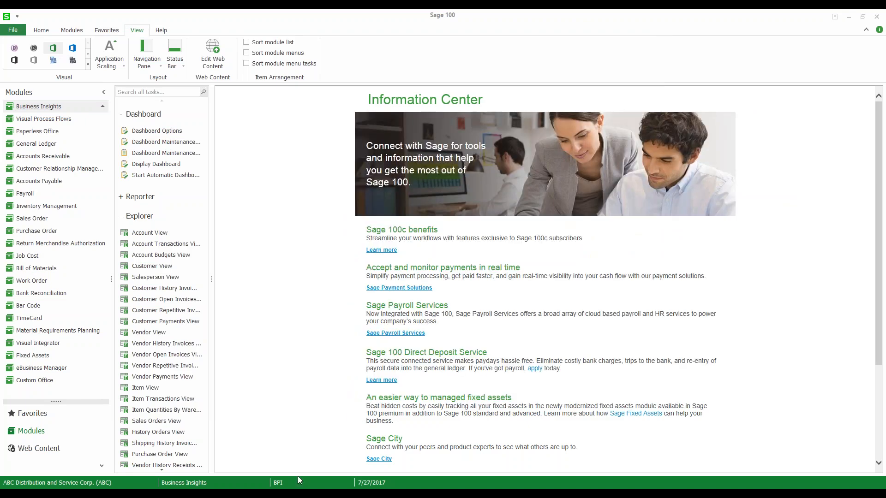
click(164, 271)
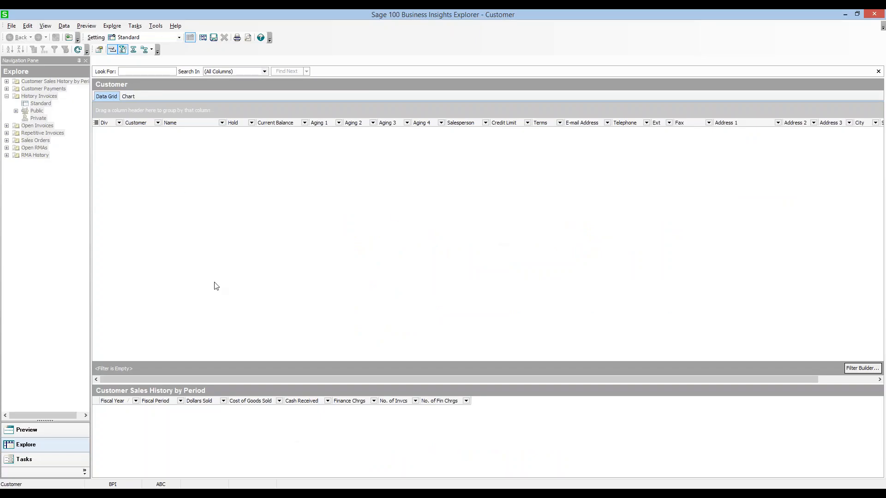
Step: Show the Customer view's preview choices, load the data, and preview the history invoices for customer ABS
click(27, 430)
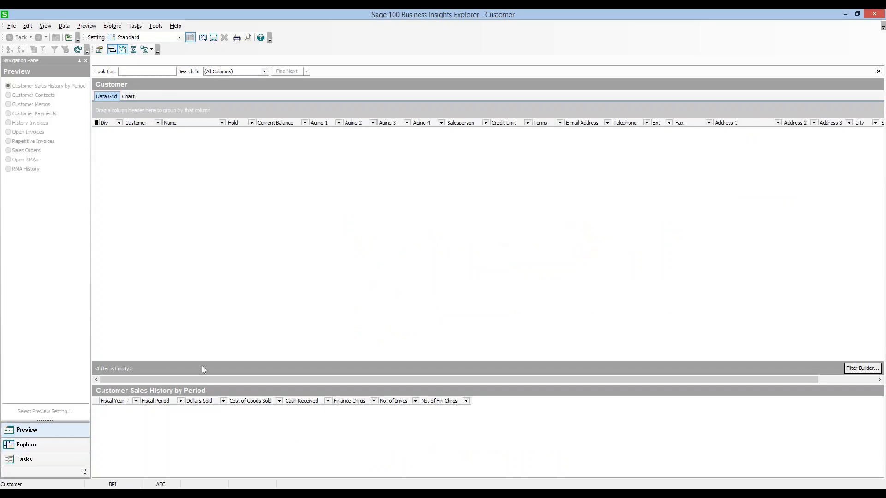
click(83, 50)
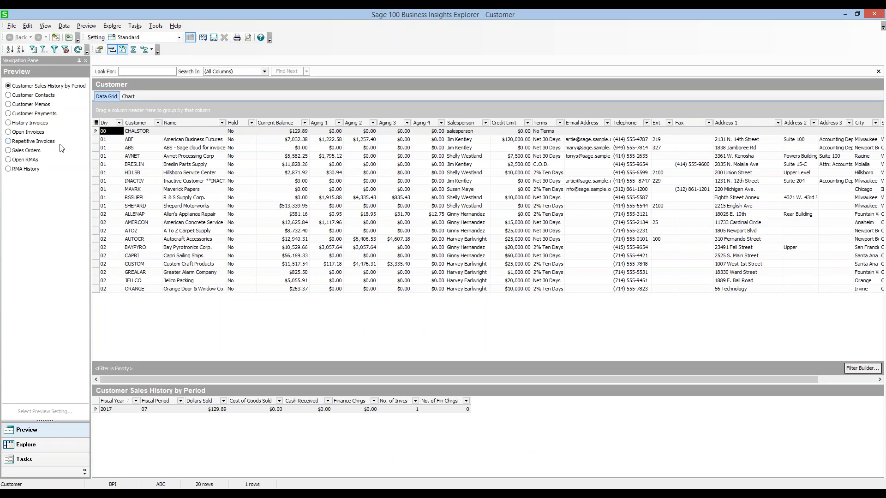
click(41, 123)
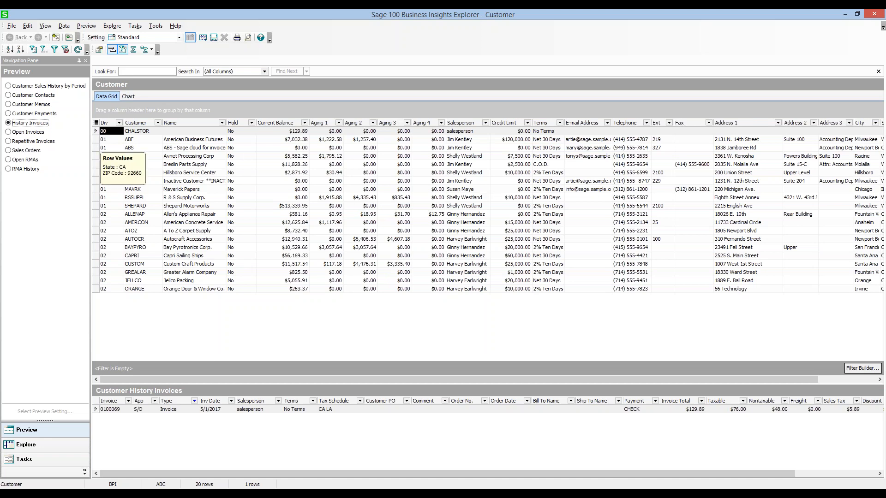
click(104, 147)
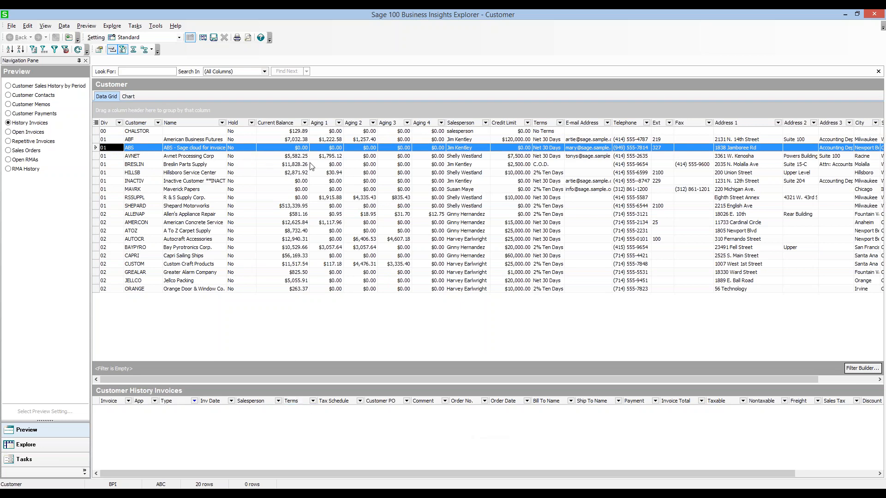
click(138, 152)
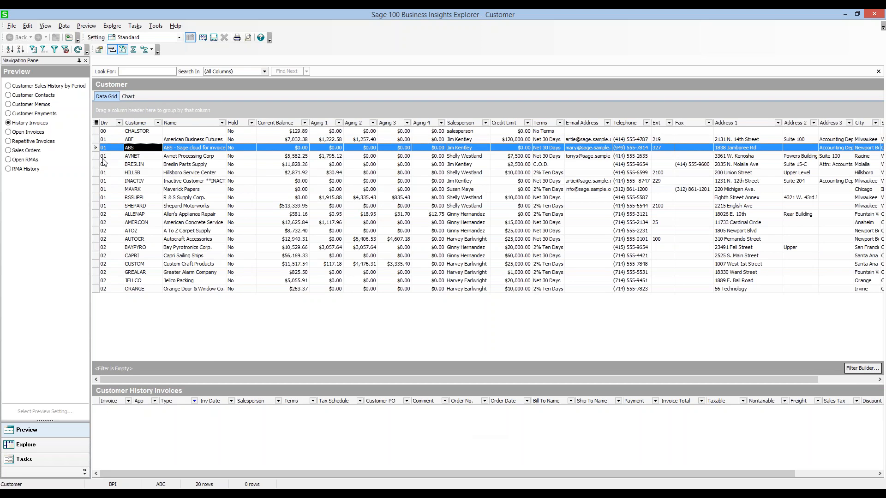
Step: Preview open invoices for customer AVNET, drill down into that customer's Open Invoices view, and load its data
click(24, 134)
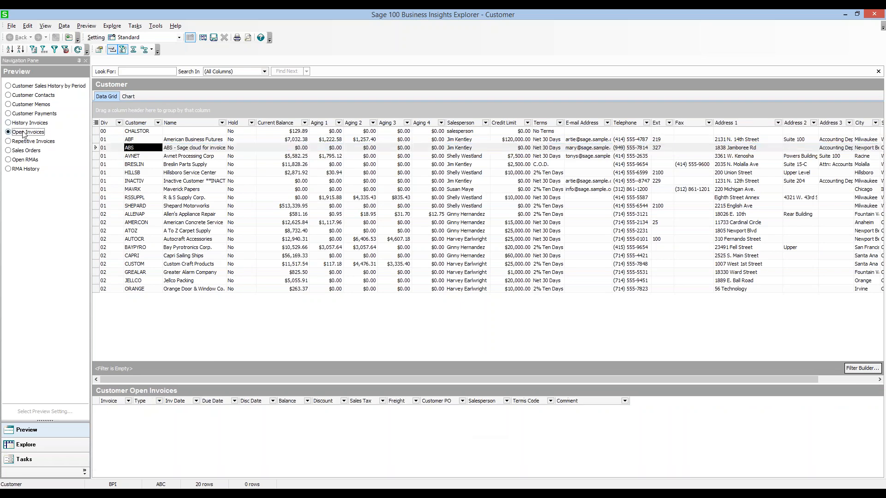
click(104, 156)
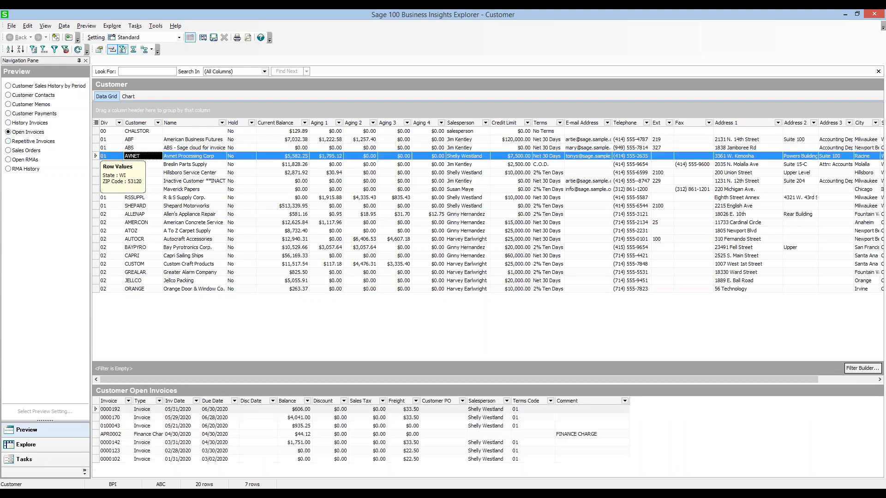
double_click(109, 157)
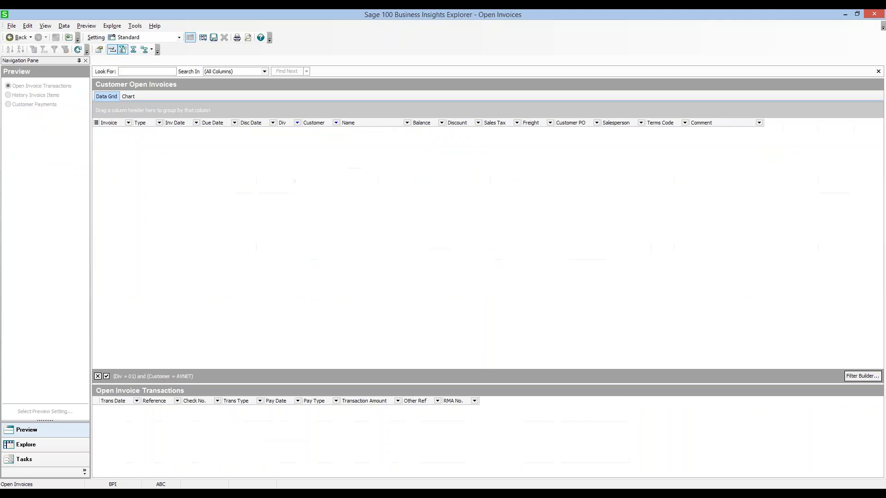
click(78, 49)
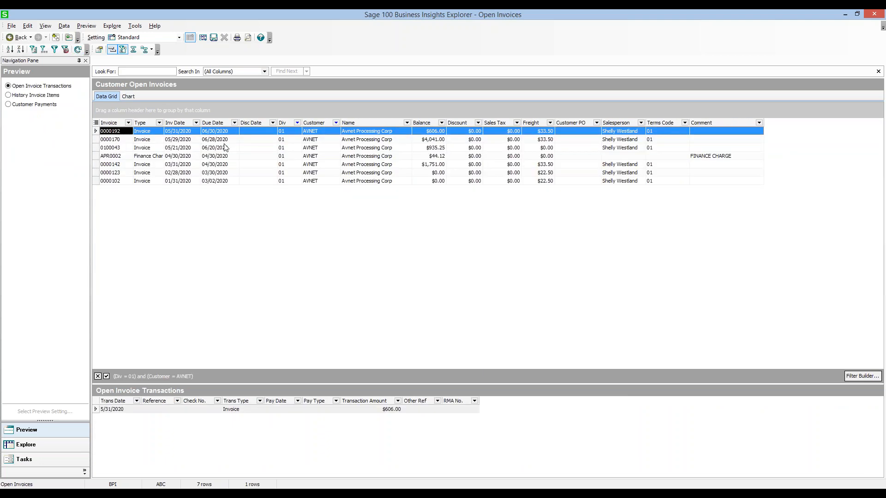
Step: Clear the division and customer filter and remove the Disc Date, Customer PO, Salesperson and Terms Code columns from Customer Open Invoices
click(98, 376)
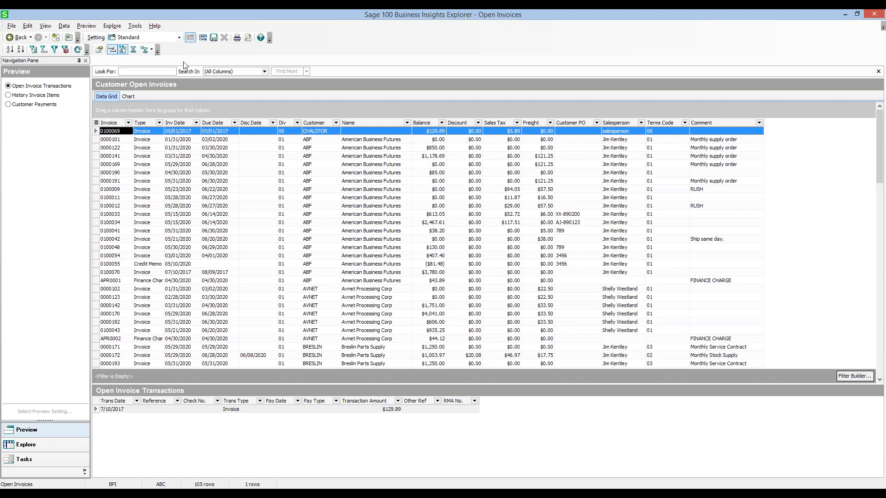
click(179, 38)
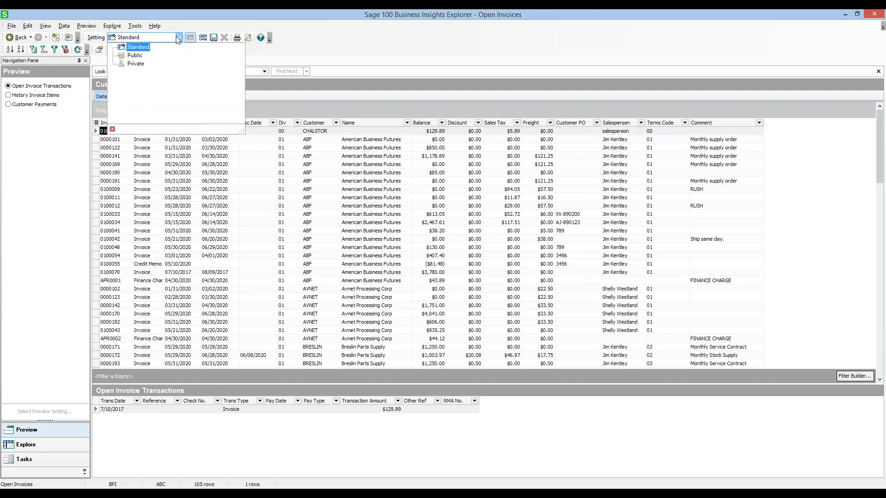
click(178, 39)
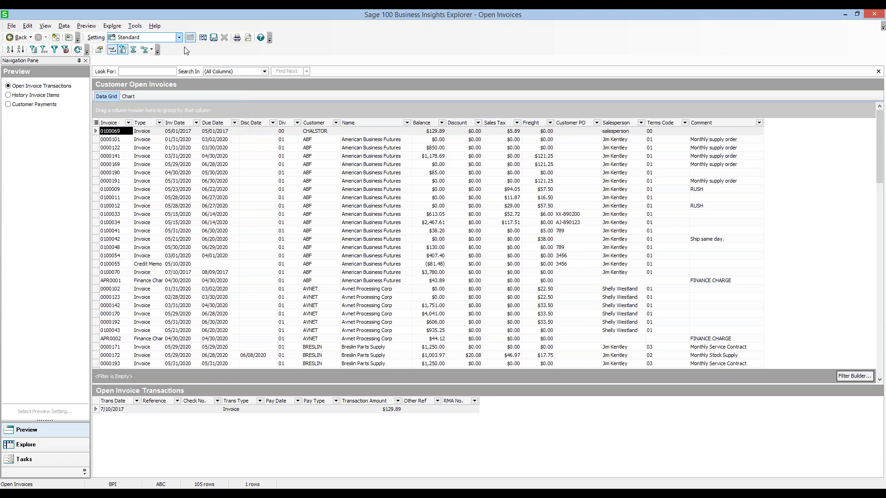
drag(255, 126, 289, 74)
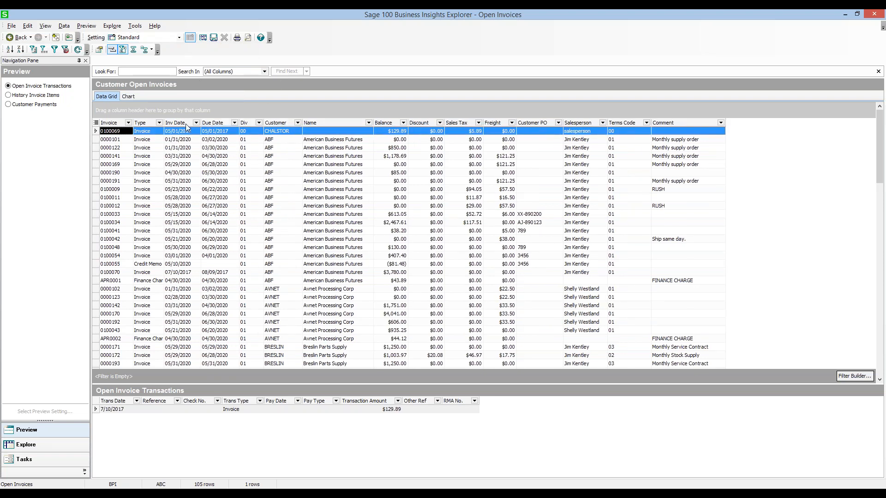
drag(584, 124, 581, 74)
drag(536, 122, 528, 71)
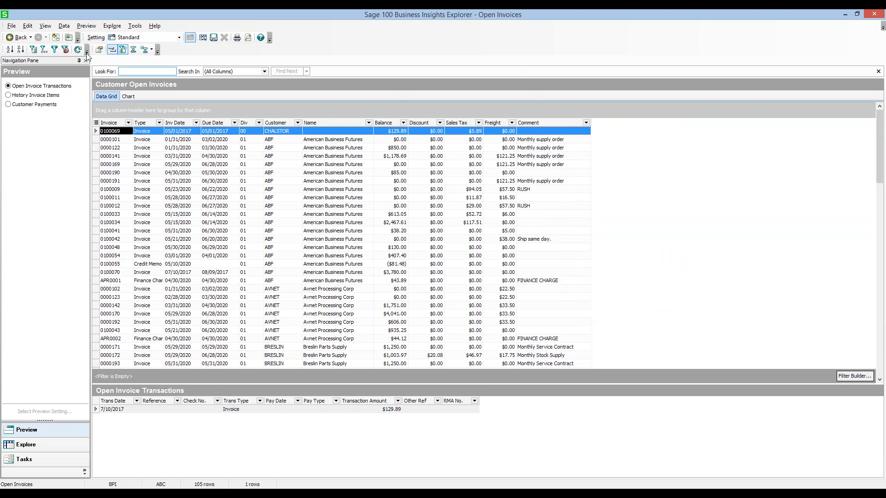
Step: Save the modified Open Invoices layout as a public setting named Export
click(213, 38)
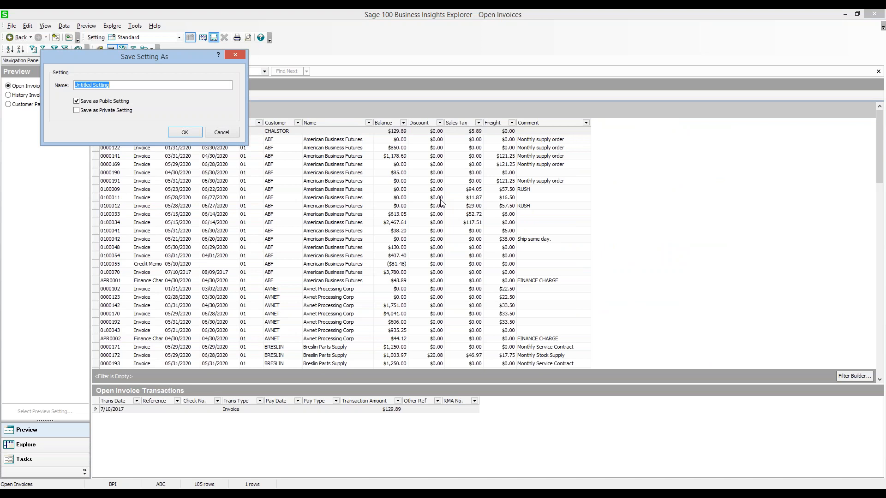
text(Expor)
click(190, 136)
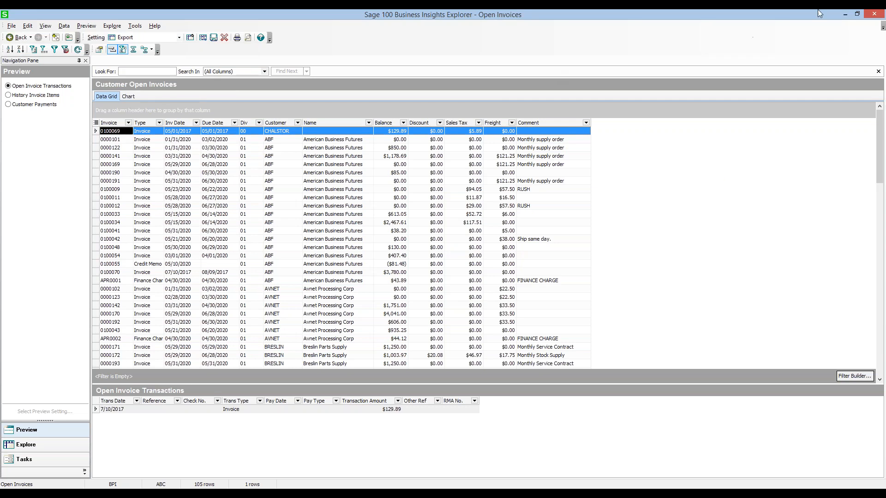
Step: Return to the Customer view and preview AVNET's history invoices and open invoices
click(14, 39)
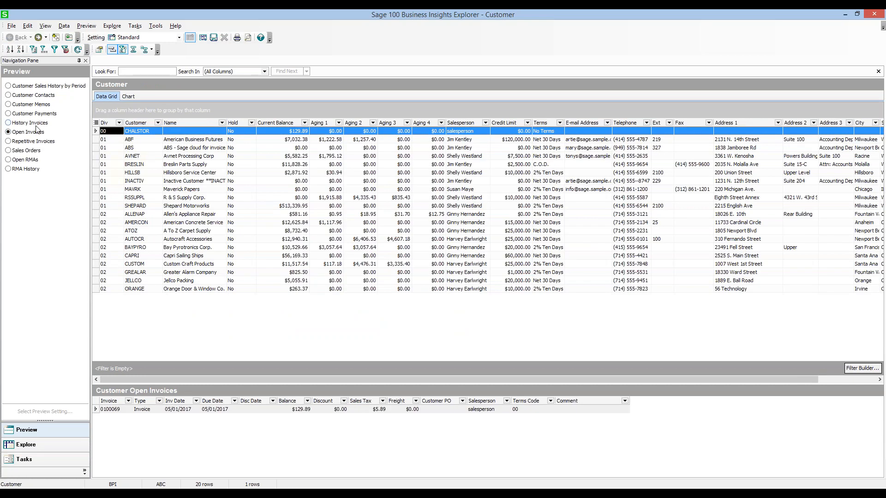
click(122, 157)
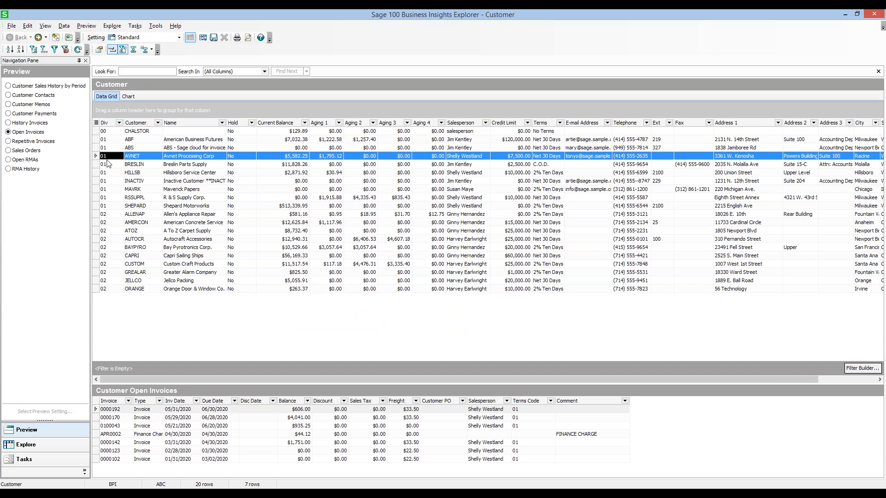
click(22, 122)
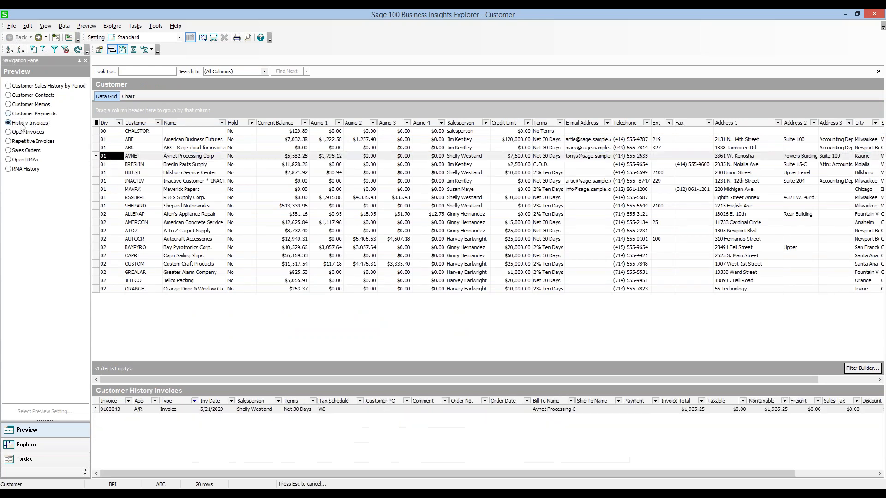
click(28, 133)
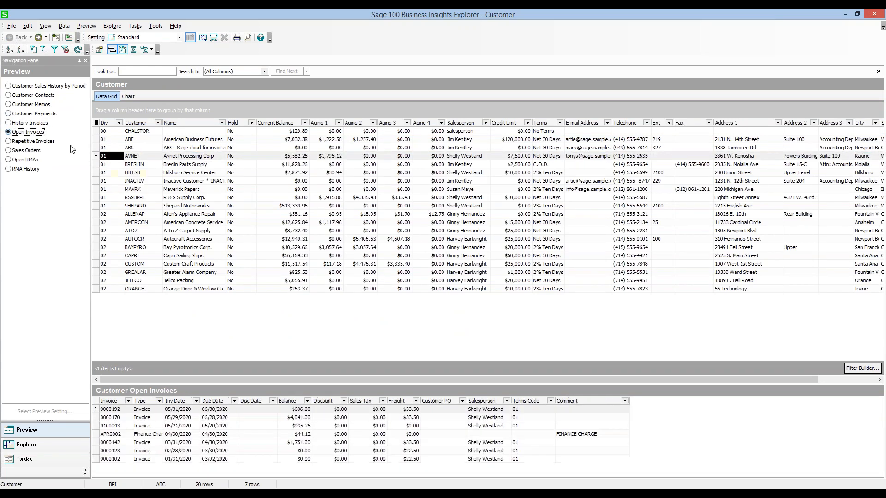
Step: Drill down into AVNET's open invoices, apply the public Export setting, and load the data
double_click(107, 159)
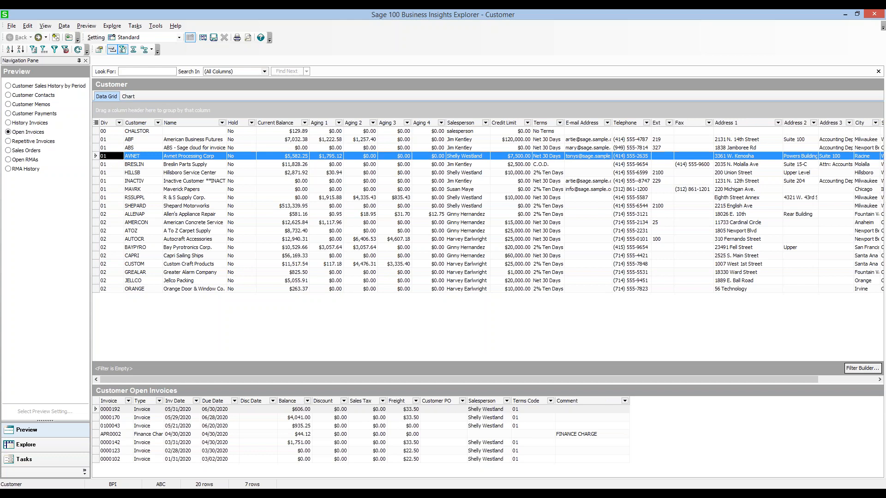
click(179, 37)
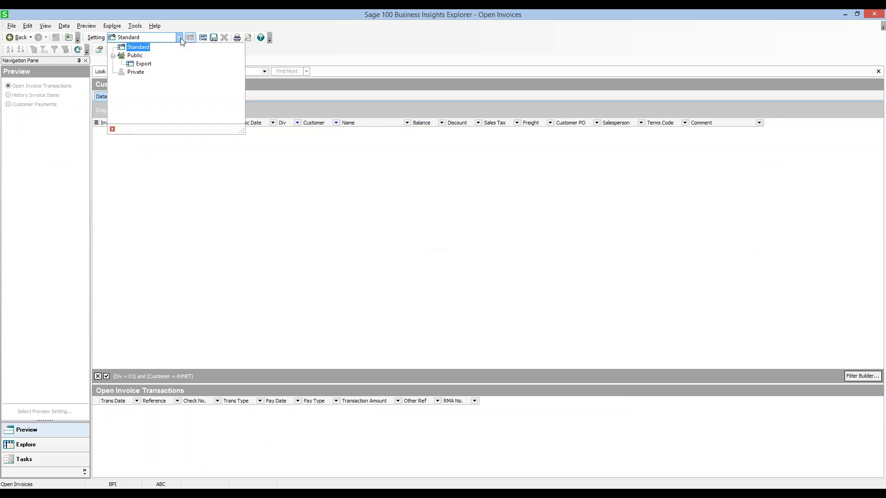
click(144, 64)
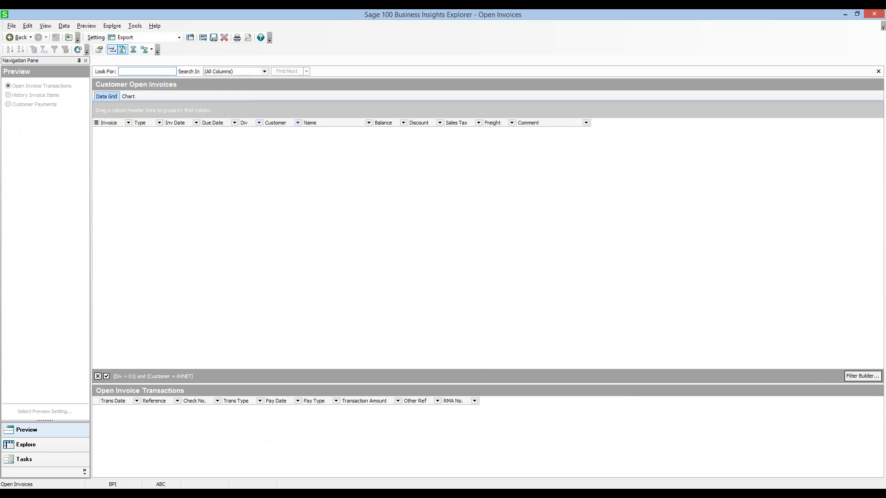
click(78, 49)
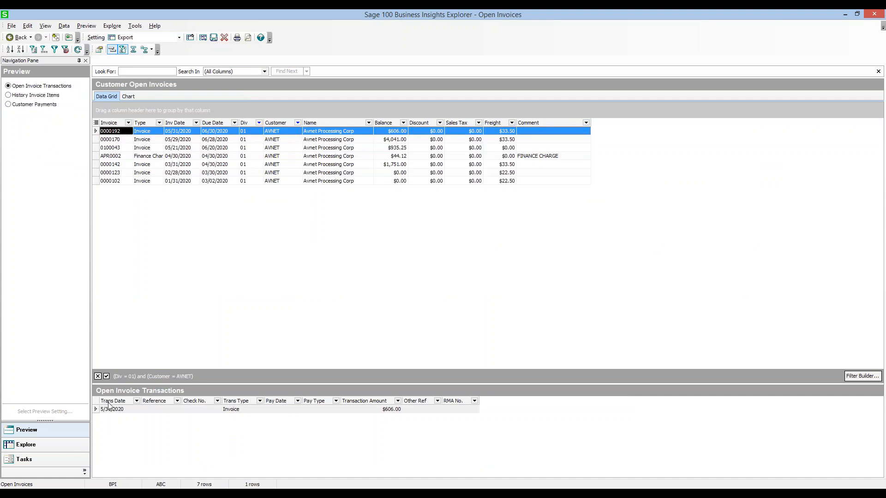
Step: Turn off the division and customer filter on the open invoices and save the Export setting
click(106, 376)
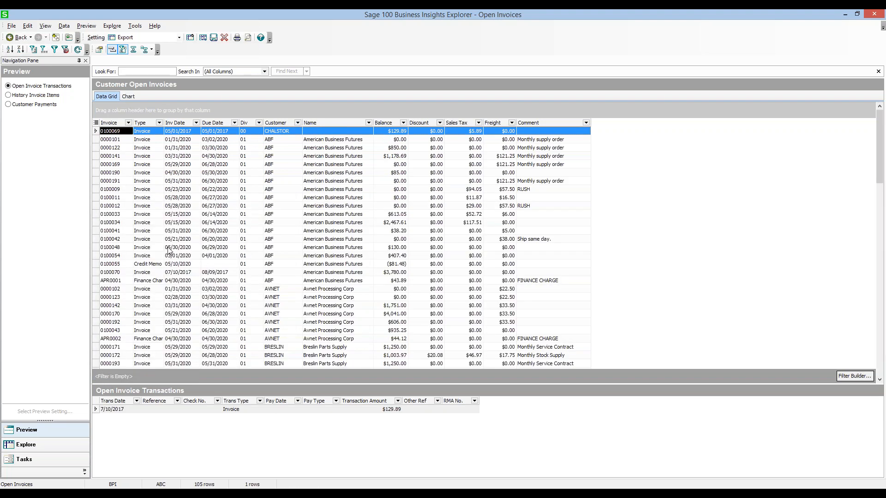
click(213, 39)
click(179, 38)
click(180, 39)
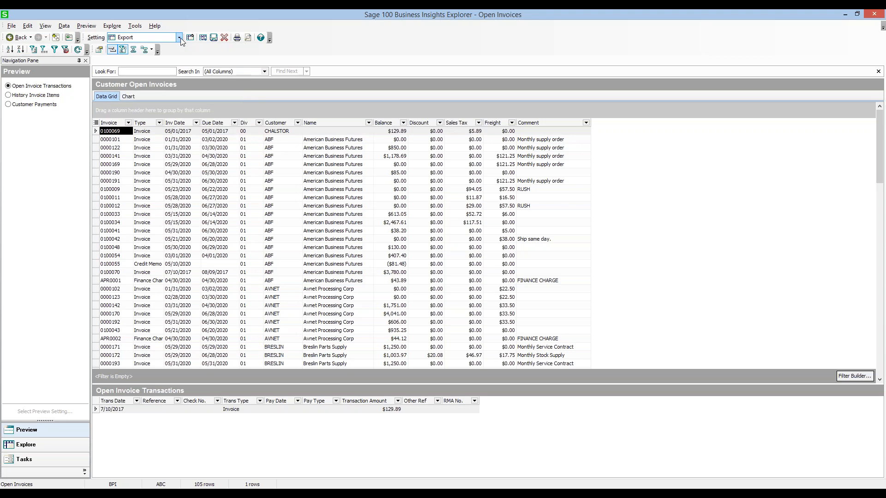
Step: Close the Customer view, open Customer Open Invoices View from the Business Insights module, and apply the public Export setting
click(14, 42)
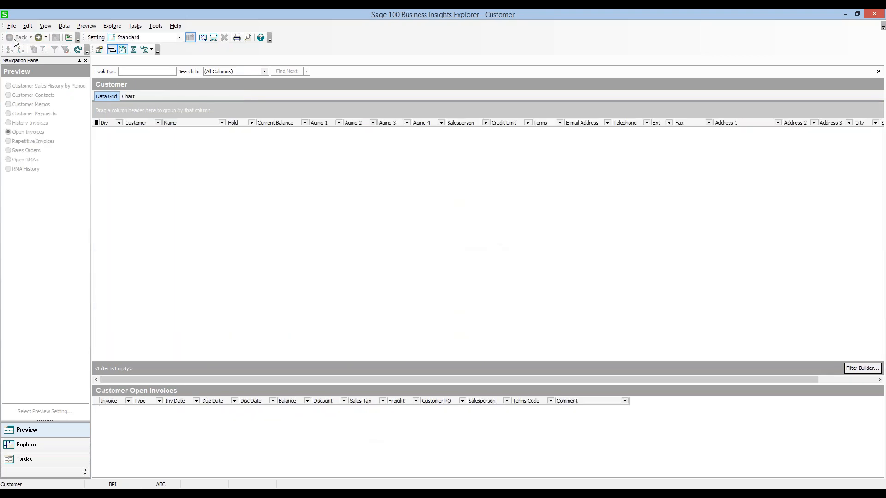
click(880, 16)
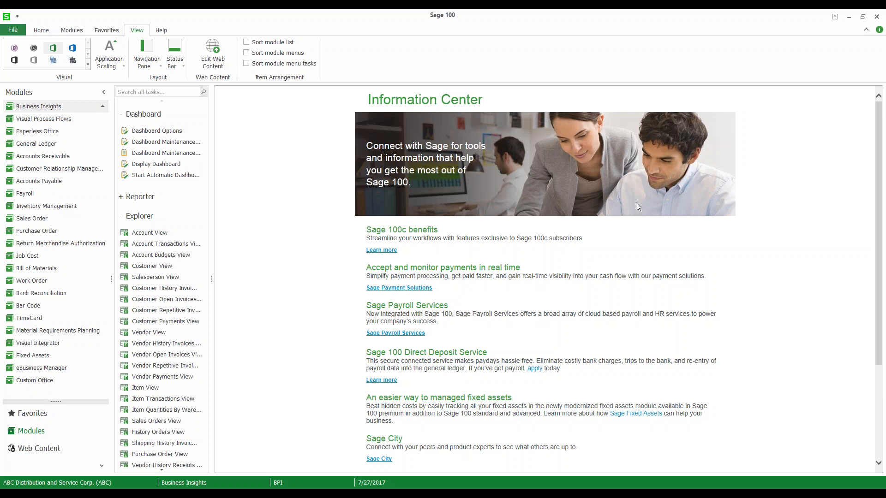
click(177, 303)
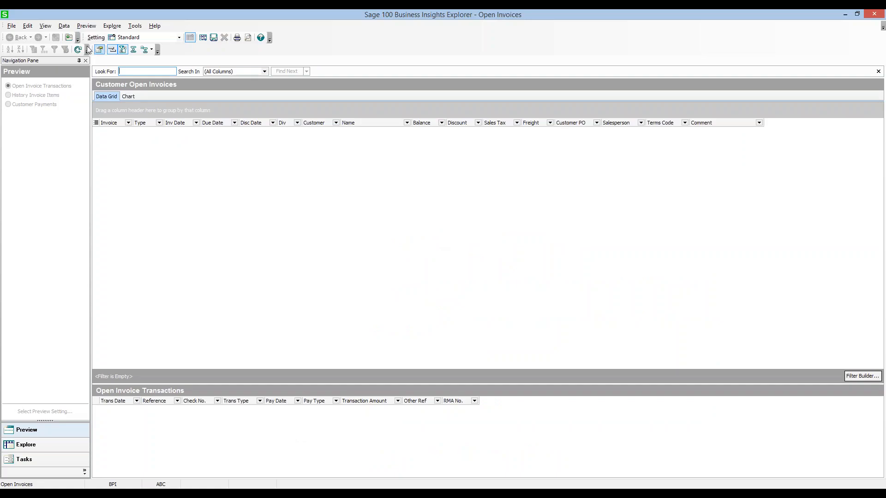
click(179, 37)
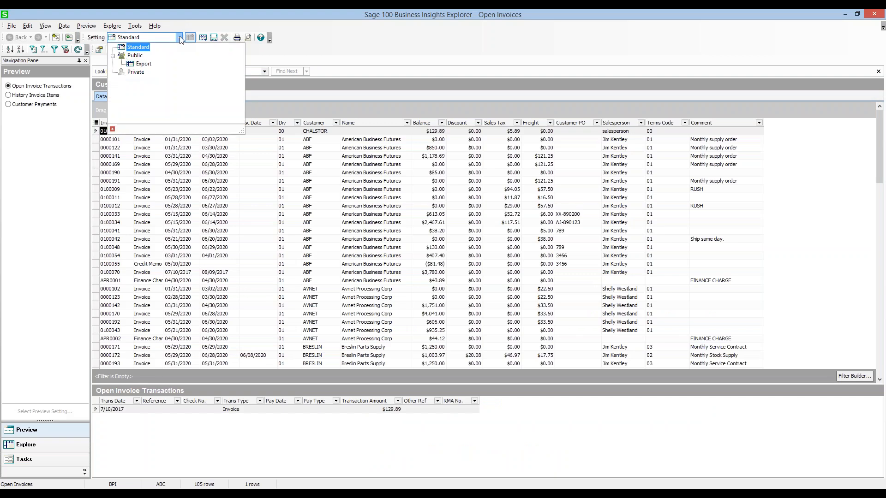
click(143, 64)
click(144, 67)
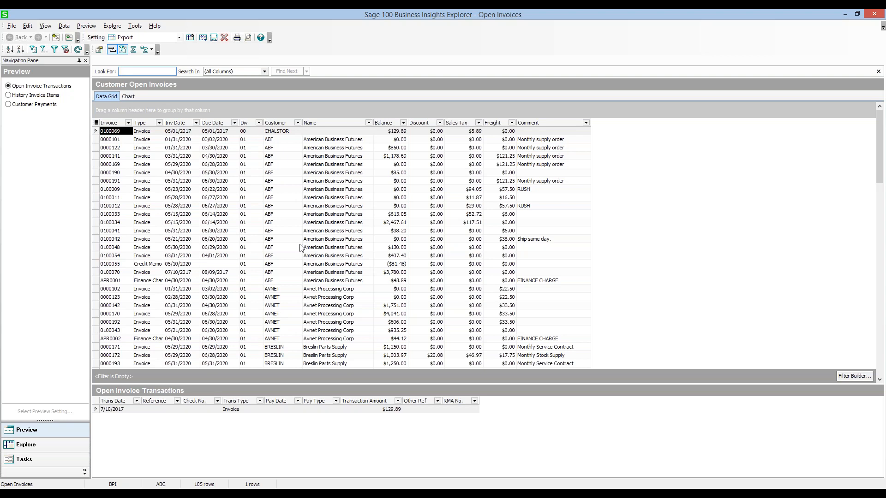
click(180, 37)
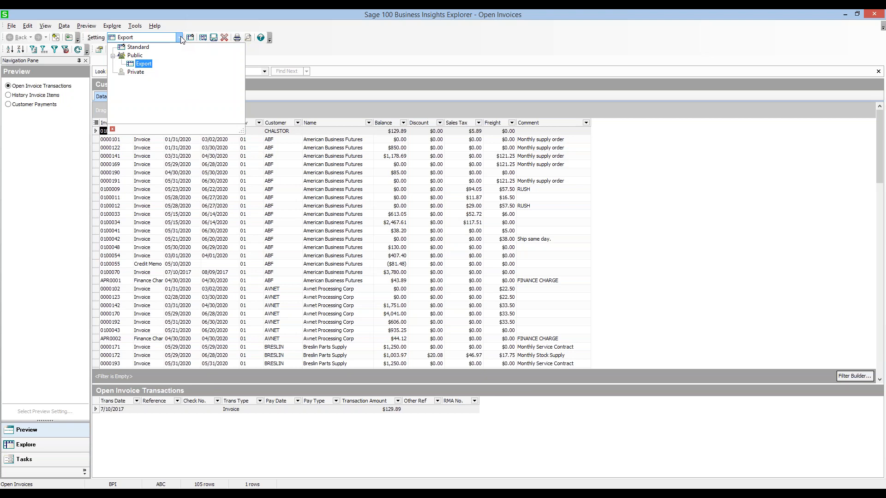
click(215, 39)
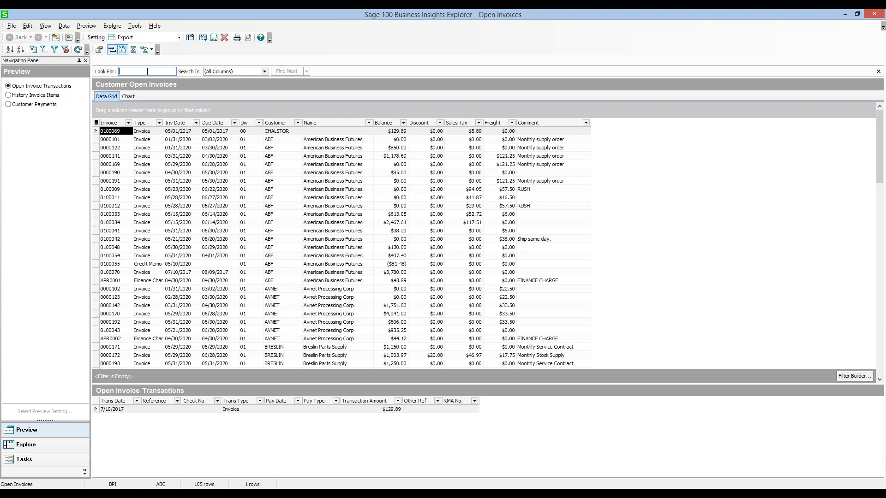
Step: Search all columns of the open invoices for "business" and go through the successive matches
click(265, 72)
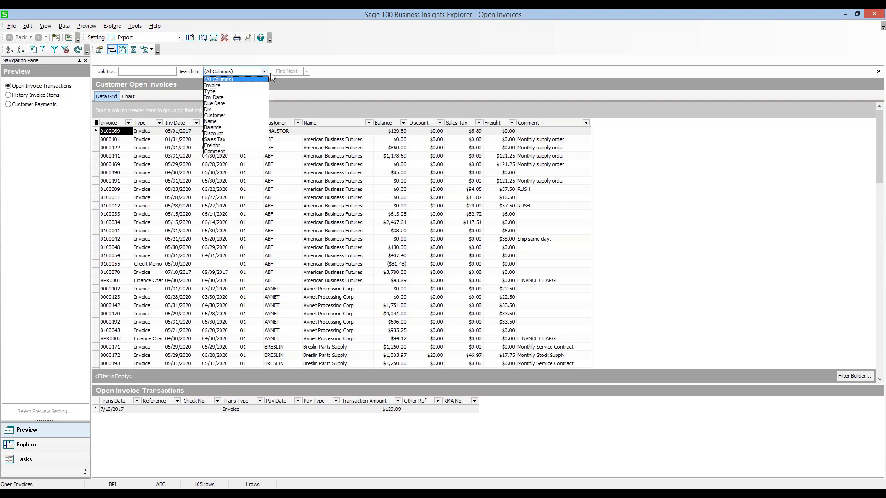
click(264, 71)
click(165, 74)
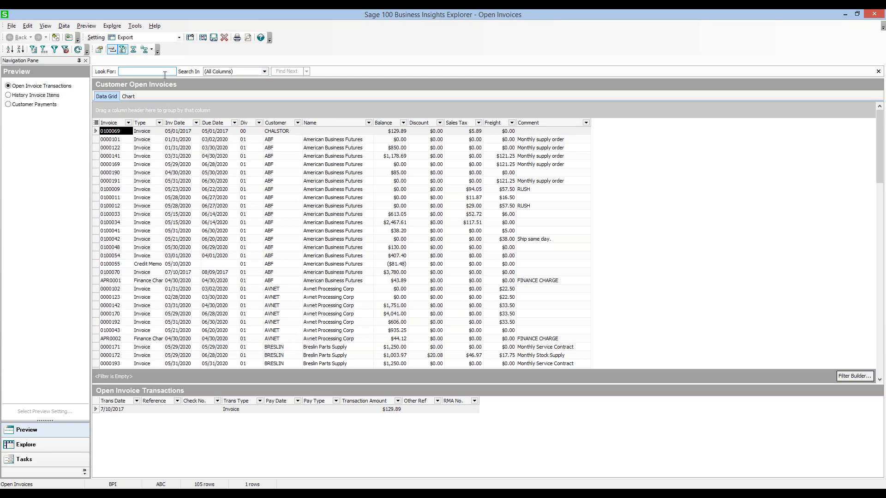
text(business)
click(299, 71)
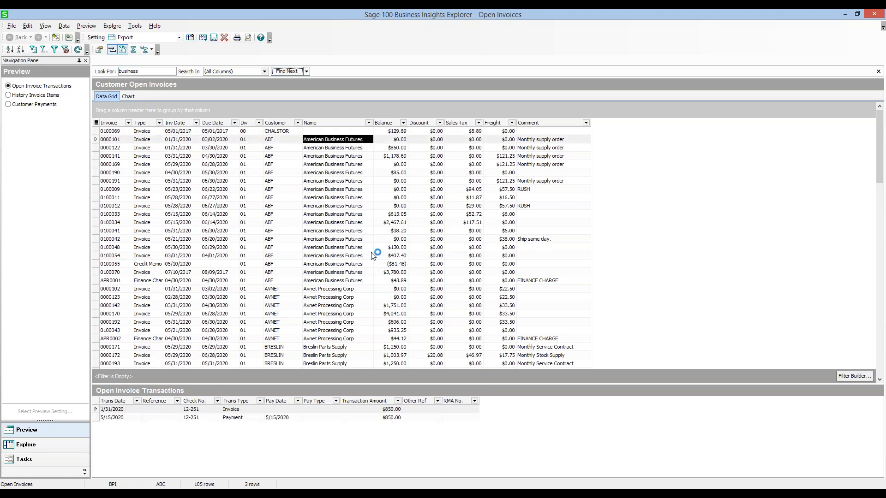
click(297, 71)
click(298, 72)
click(297, 72)
click(298, 72)
click(298, 72)
click(298, 72)
click(298, 72)
click(297, 72)
click(298, 72)
click(297, 72)
click(297, 72)
click(298, 72)
click(297, 72)
click(298, 72)
click(297, 72)
click(297, 72)
click(298, 72)
click(297, 72)
Step: Search the open invoices for "corp" and continue to the second match
drag(147, 71, 119, 72)
text(c)
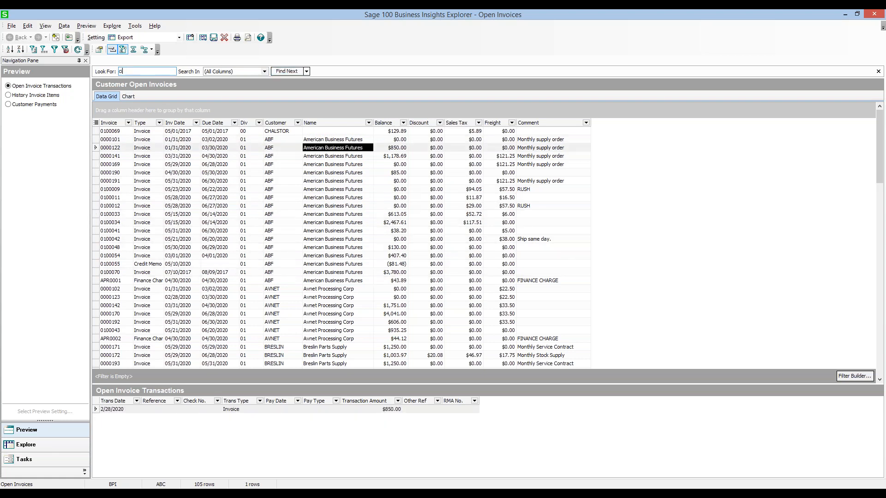
text(orp)
click(285, 71)
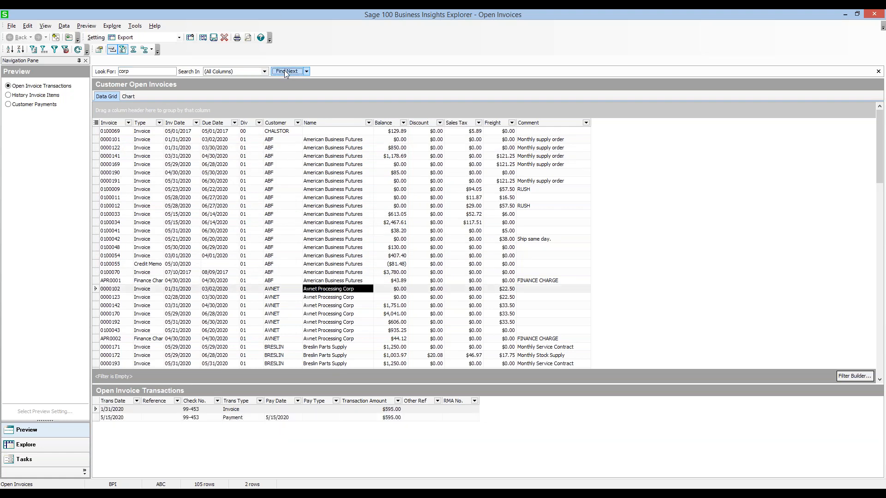
click(284, 70)
Step: Search the open invoices for the amount 94.05, then select ABF's invoice 0100041
click(151, 70)
double_click(151, 70)
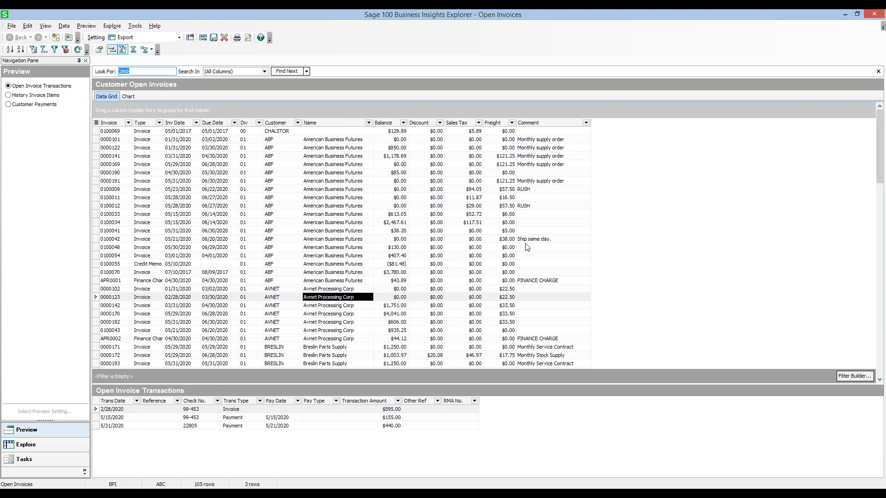
text(94.05)
click(286, 72)
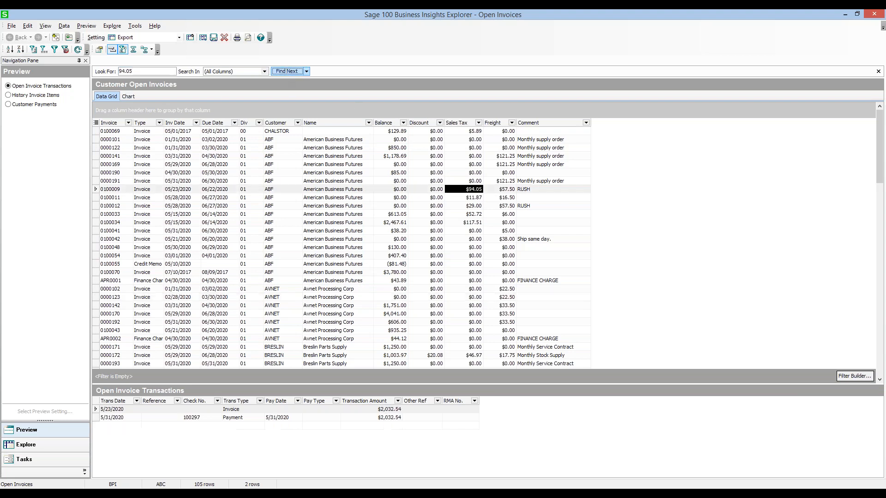
click(293, 232)
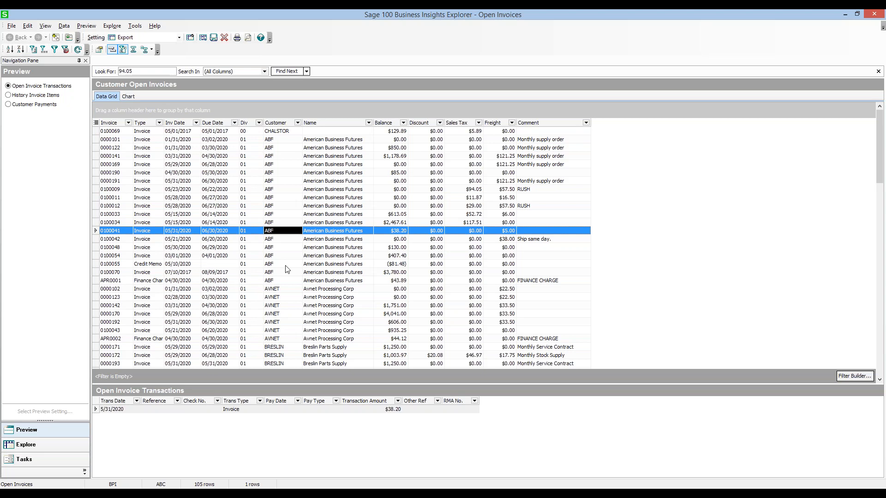
Step: Switch to the Explorer Views presentation in PowerPoint and go to its first slide
key(alt+Tab)
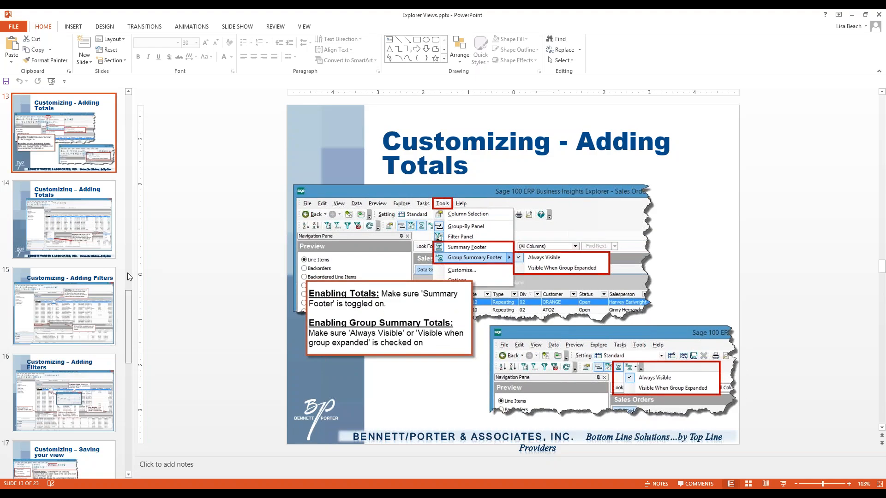
scroll(128, 273, up, 15)
click(98, 147)
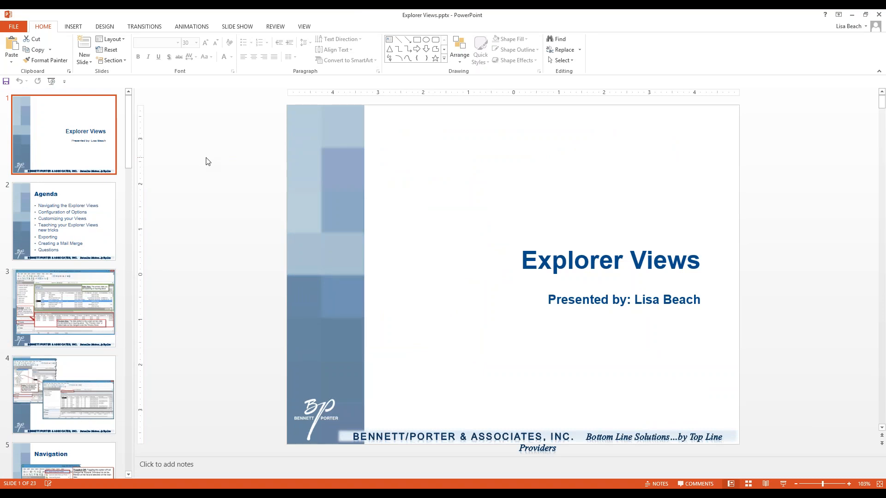
Step: Bring up the Explorer Views folder in File Explorer and deselect MailMerge.docx
click(109, 492)
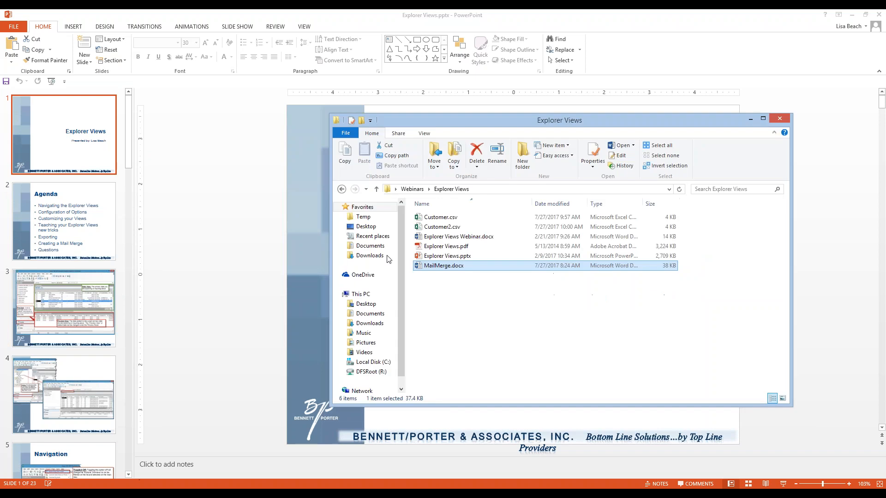
click(491, 287)
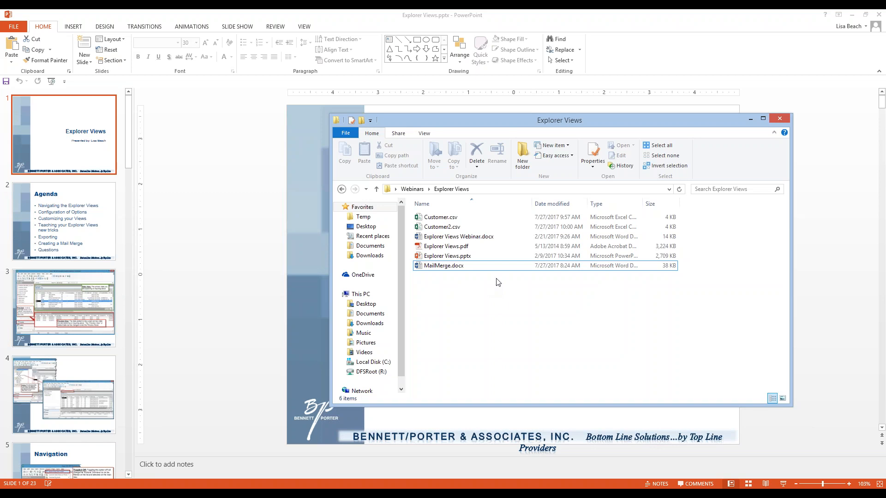
click(496, 269)
click(833, 21)
click(883, 30)
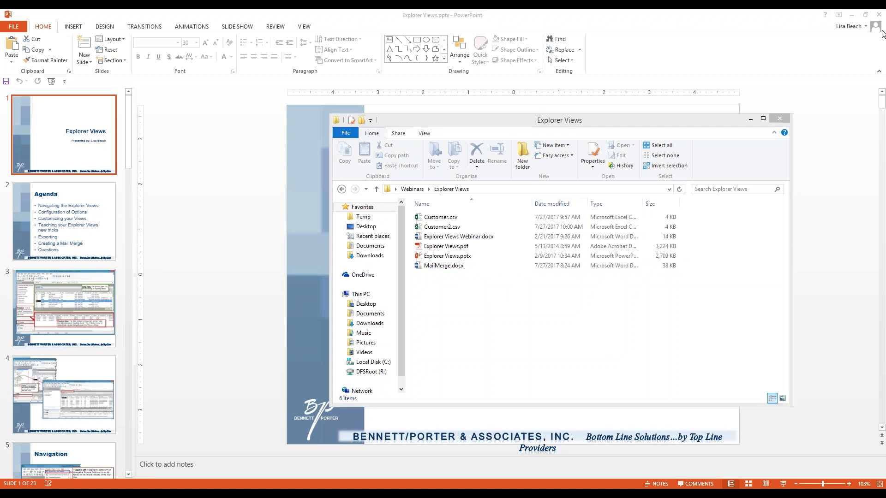